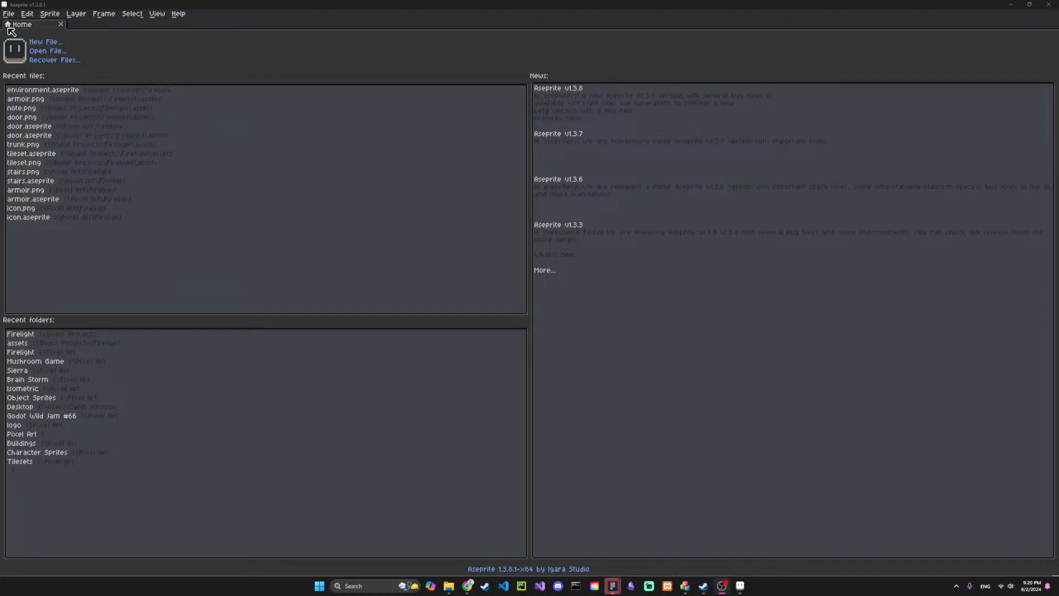
Create a new RGBA sprite of 100 by 100 px with a transparent background
{"action": "left_click", "coordinate": [9, 13]}
{"action": "left_click", "coordinate": [22, 26]}
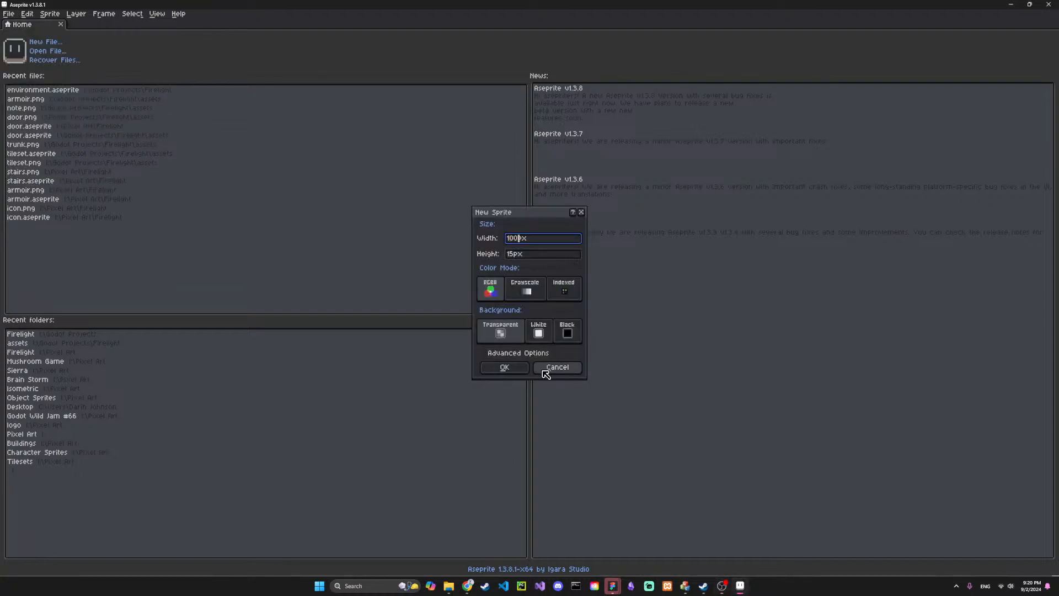
{"action": "key", "text": "Tab"}
{"action": "type", "text": "100"}
{"action": "key", "text": "Return"}
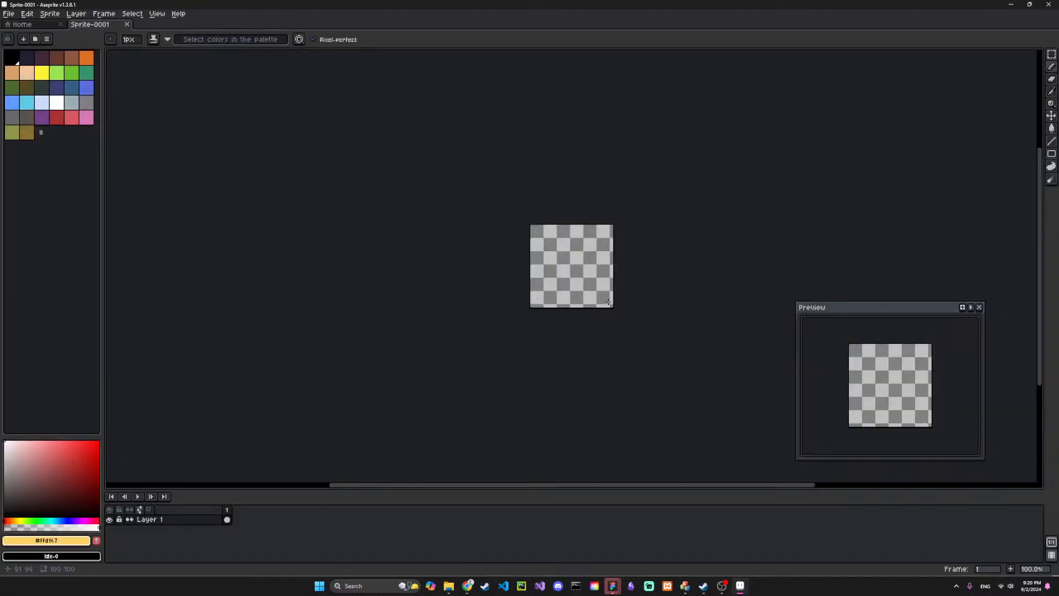
Resize the canvas to 96 by 96 px by pulling in its right and bottom borders by 4 px each
{"action": "left_click", "coordinate": [26, 13]}
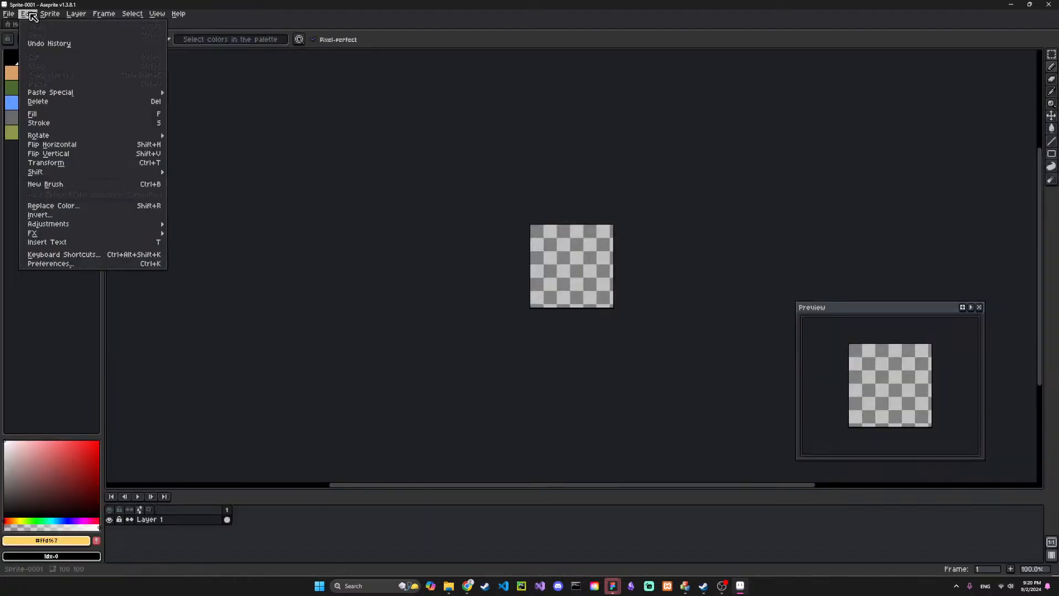
{"action": "mouse_move", "coordinate": [50, 13]}
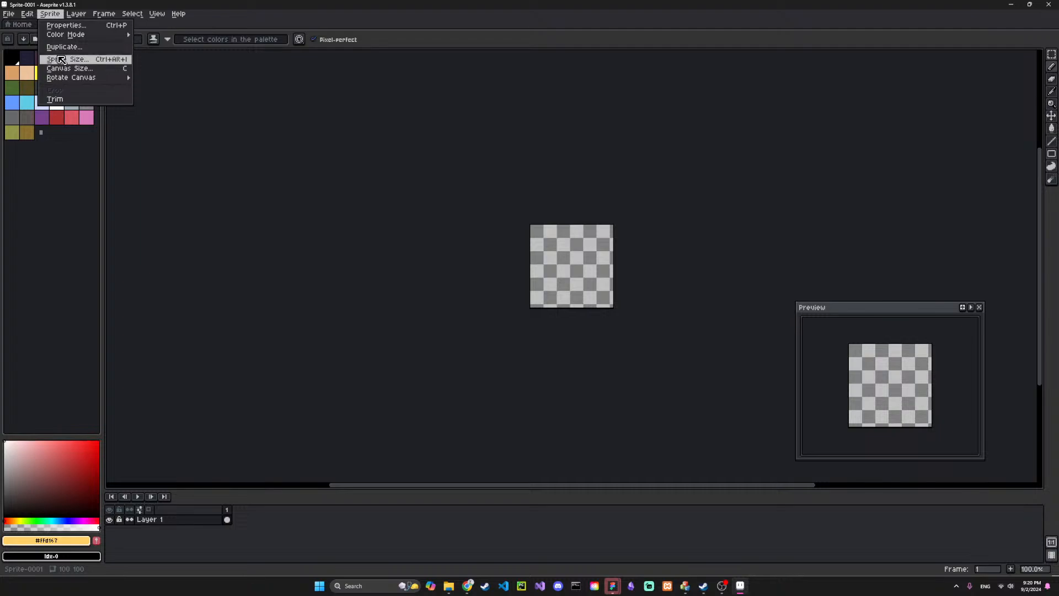
{"action": "left_click", "coordinate": [69, 68]}
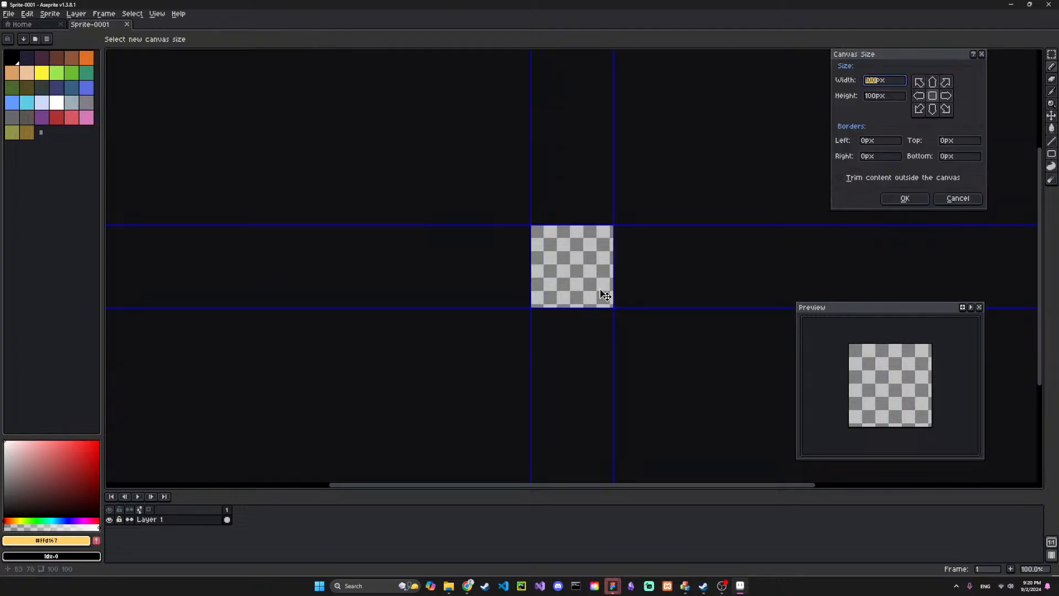
{"action": "scroll", "coordinate": [607, 293], "scroll_direction": "up", "scroll_amount": 8}
{"action": "left_click_drag", "start_coordinate": [756, 217], "coordinate": [723, 224]}
{"action": "scroll", "coordinate": [638, 267], "scroll_direction": "down", "scroll_amount": 5}
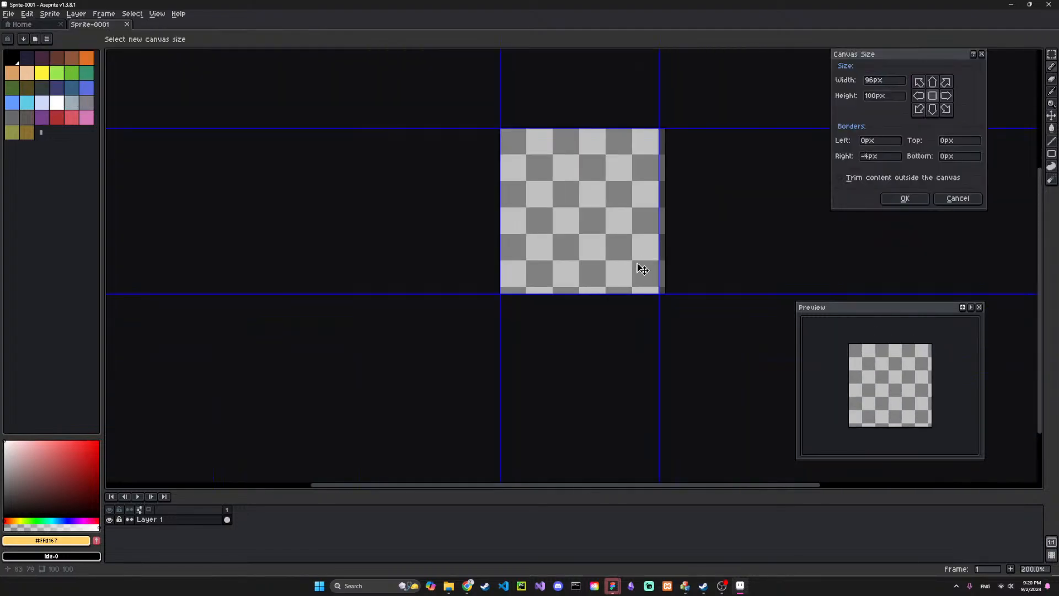
{"action": "scroll", "coordinate": [589, 311], "scroll_direction": "up", "scroll_amount": 3}
{"action": "left_click_drag", "start_coordinate": [596, 298], "coordinate": [610, 268]}
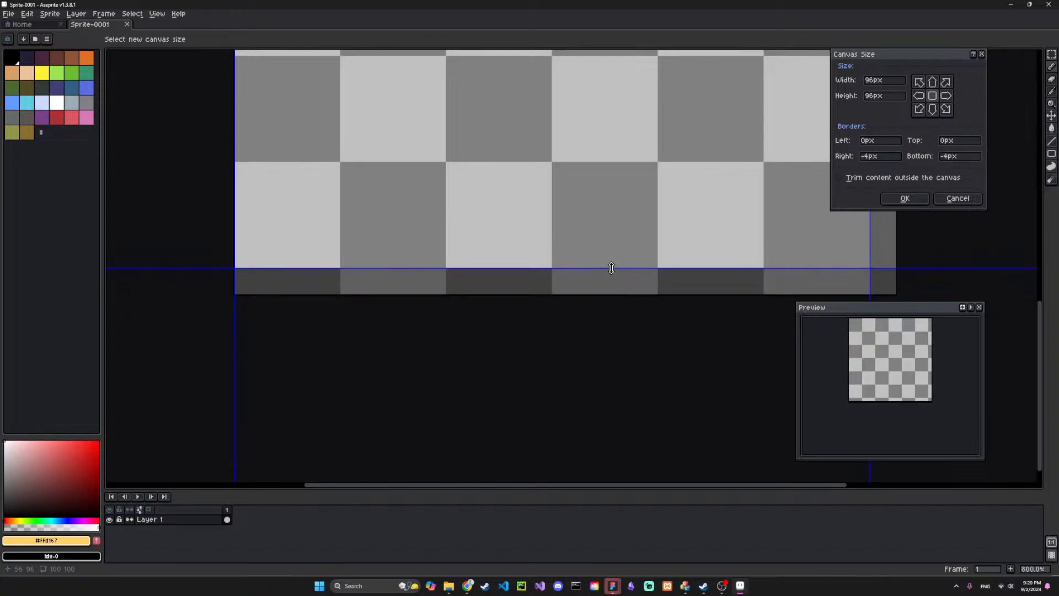
{"action": "scroll", "coordinate": [673, 265], "scroll_direction": "down", "scroll_amount": 3}
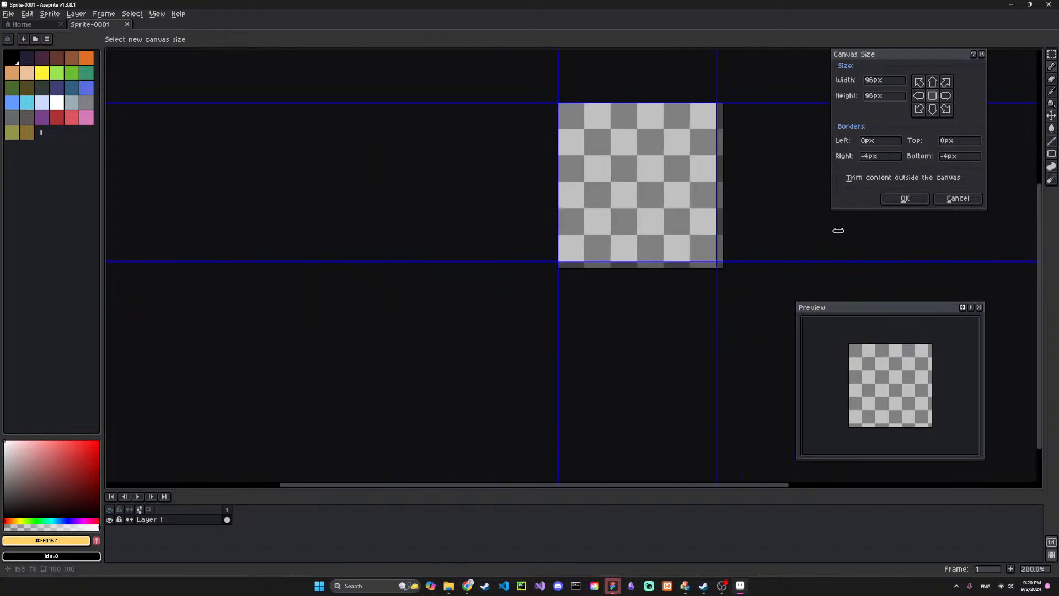
{"action": "left_click", "coordinate": [905, 198]}
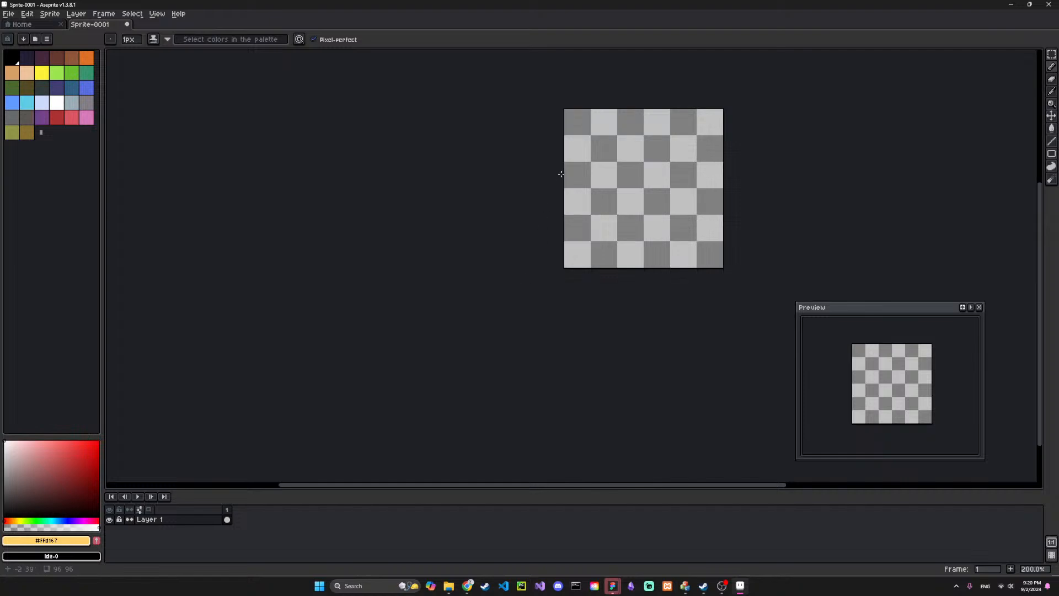
{"action": "scroll", "coordinate": [549, 172], "scroll_direction": "up", "scroll_amount": 2}
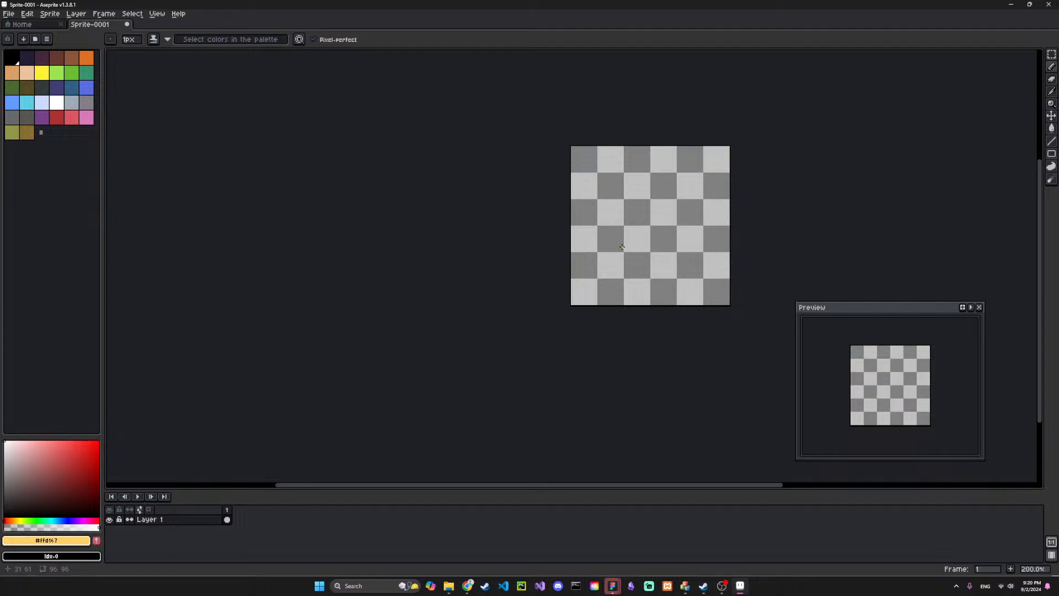
{"action": "mouse_move", "coordinate": [649, 219]}
{"action": "left_mouse_down"}
{"action": "mouse_move", "coordinate": [657, 205]}
{"action": "mouse_move", "coordinate": [639, 214]}
{"action": "left_mouse_up"}
{"action": "key", "text": "ctrl+z"}
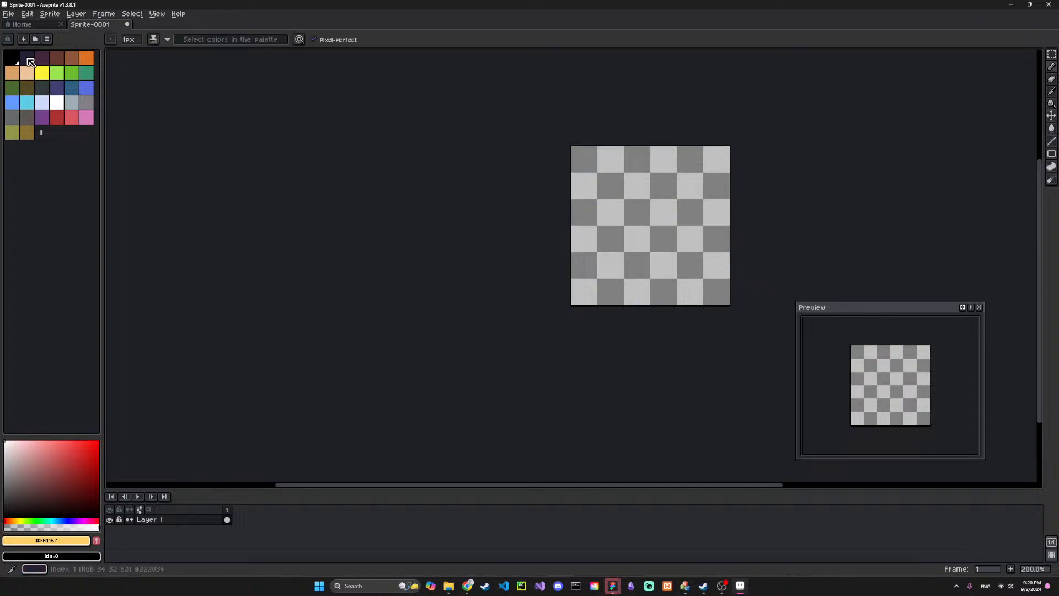
Open player.png from the assets folder
{"action": "left_click", "coordinate": [8, 13]}
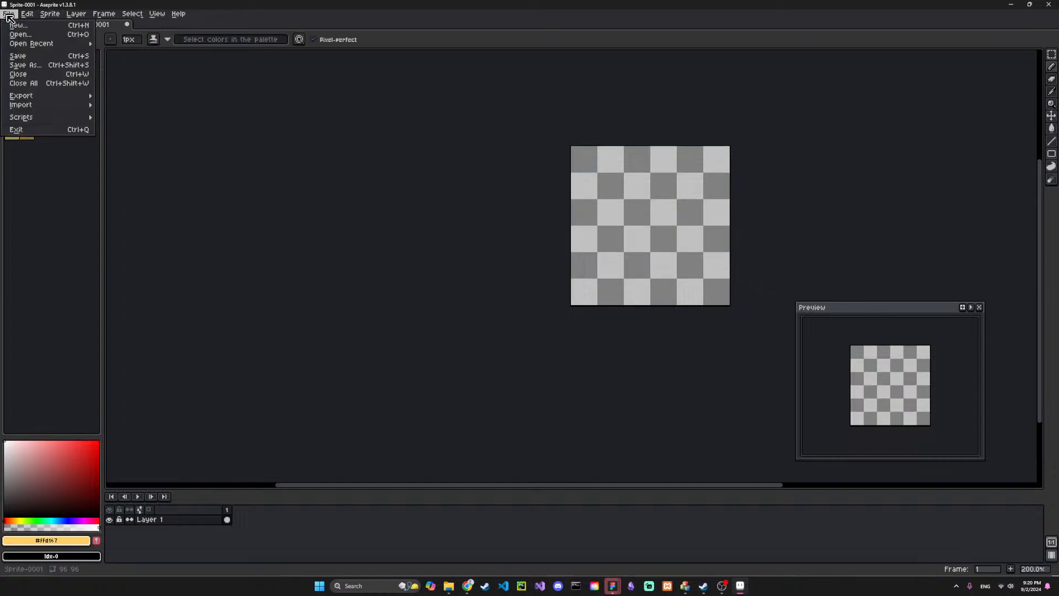
{"action": "left_click", "coordinate": [30, 39]}
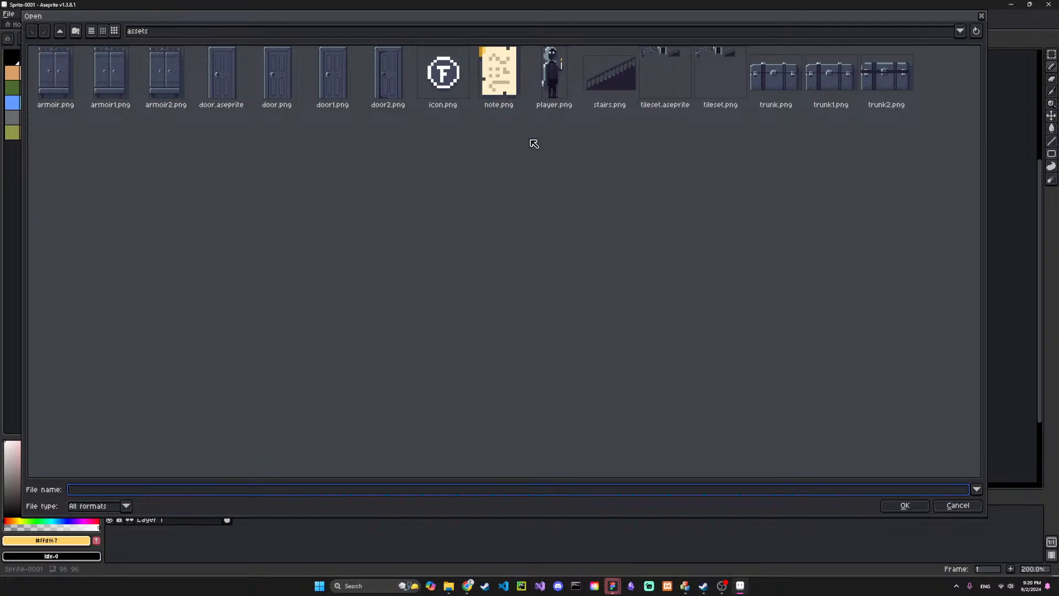
{"action": "left_click", "coordinate": [568, 104]}
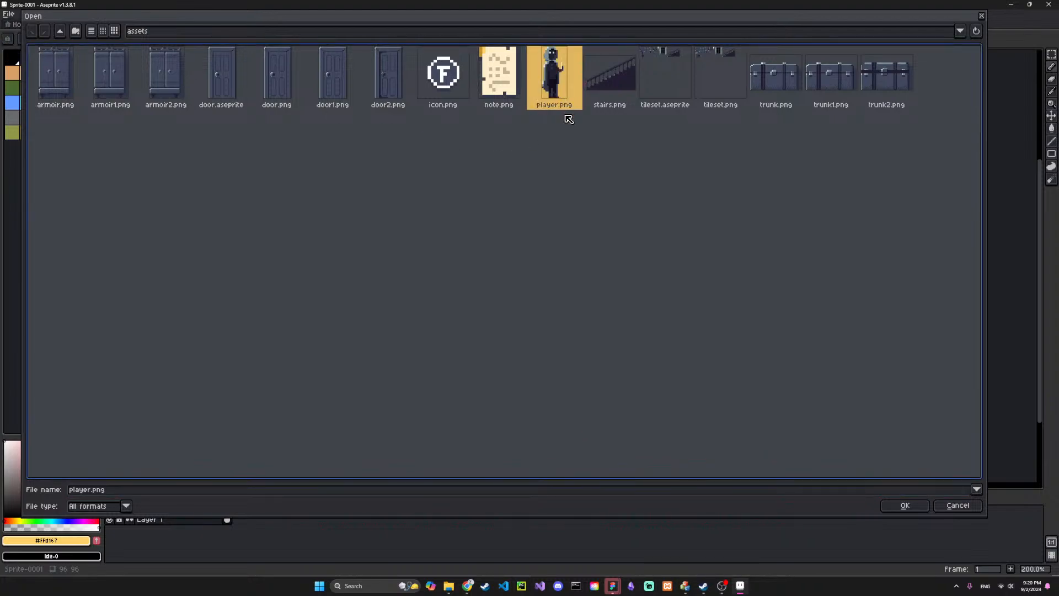
{"action": "double_click", "coordinate": [567, 106]}
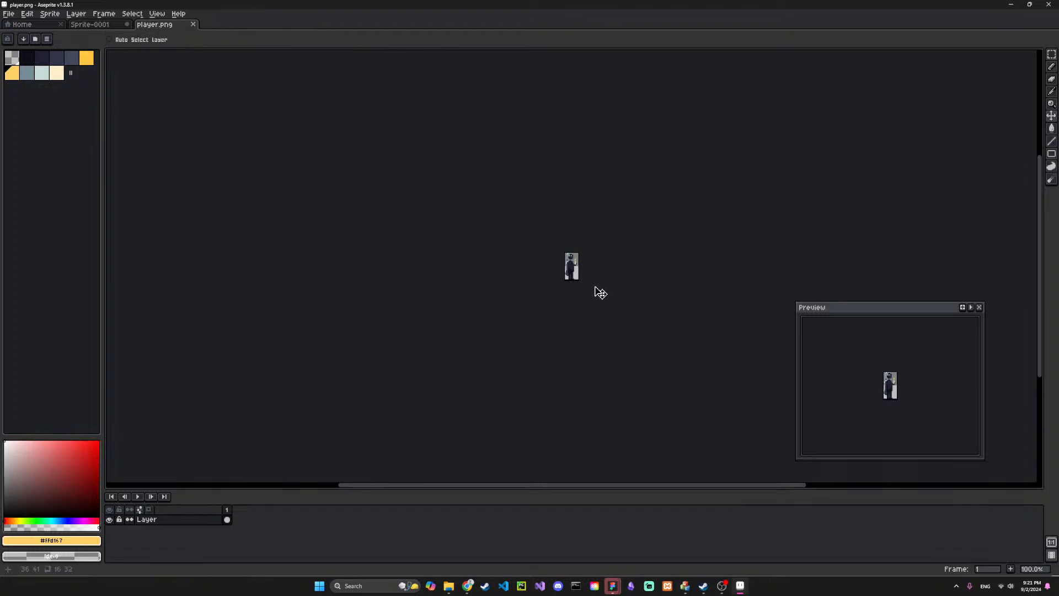
{"action": "scroll", "coordinate": [600, 289], "scroll_direction": "up", "scroll_amount": 1}
{"action": "scroll", "coordinate": [598, 286], "scroll_direction": "up", "scroll_amount": 1}
{"action": "left_click_drag", "start_coordinate": [568, 237], "coordinate": [111, 52]}
{"action": "key", "text": "ctrl+z"}
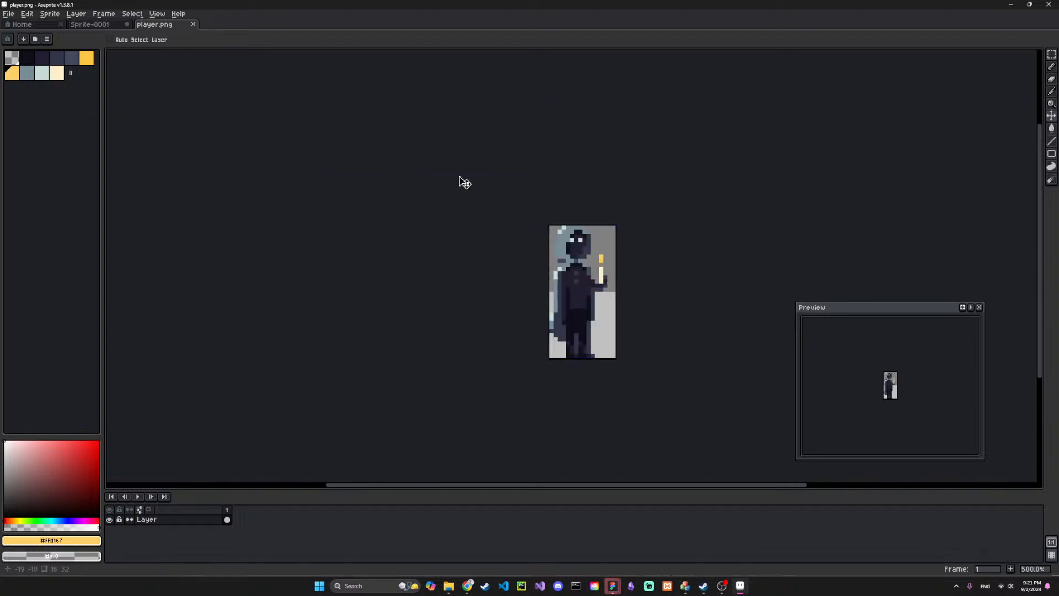
{"action": "left_click", "coordinate": [89, 26]}
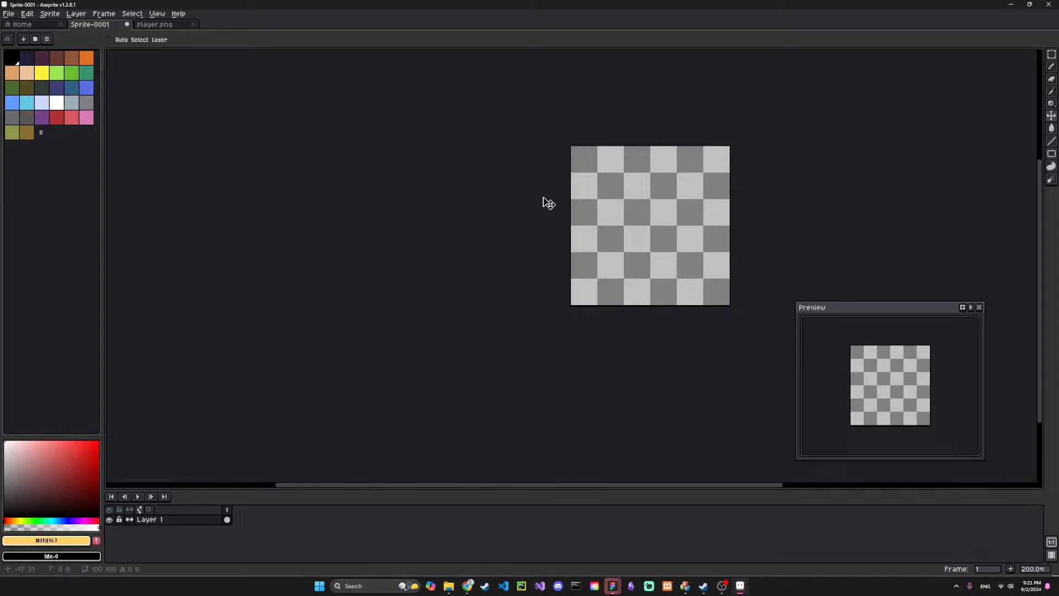
{"action": "key", "text": "ctrl+z"}
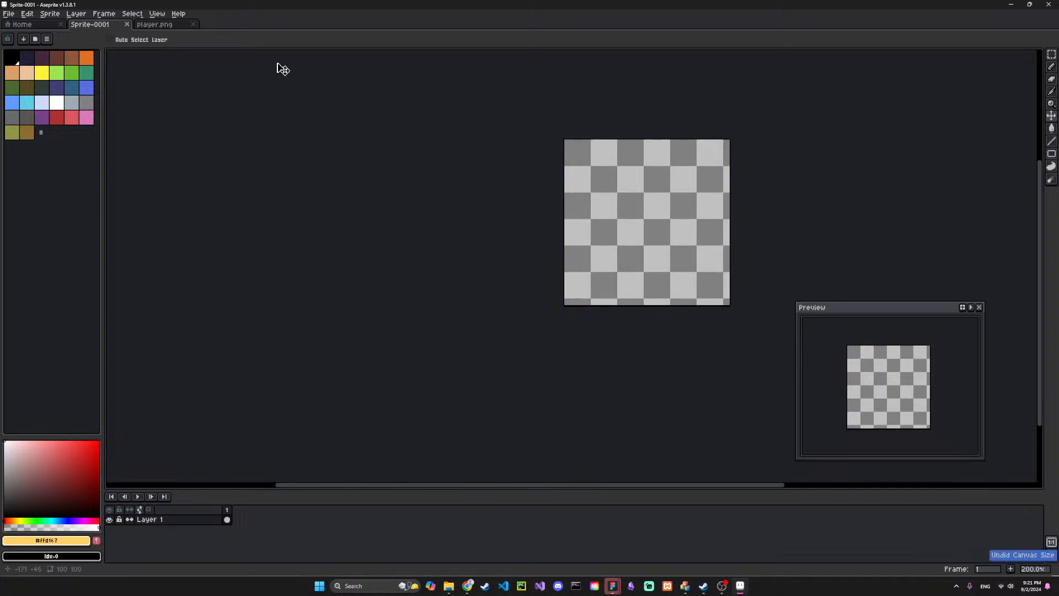
{"action": "left_click", "coordinate": [165, 28]}
{"action": "left_click", "coordinate": [97, 24]}
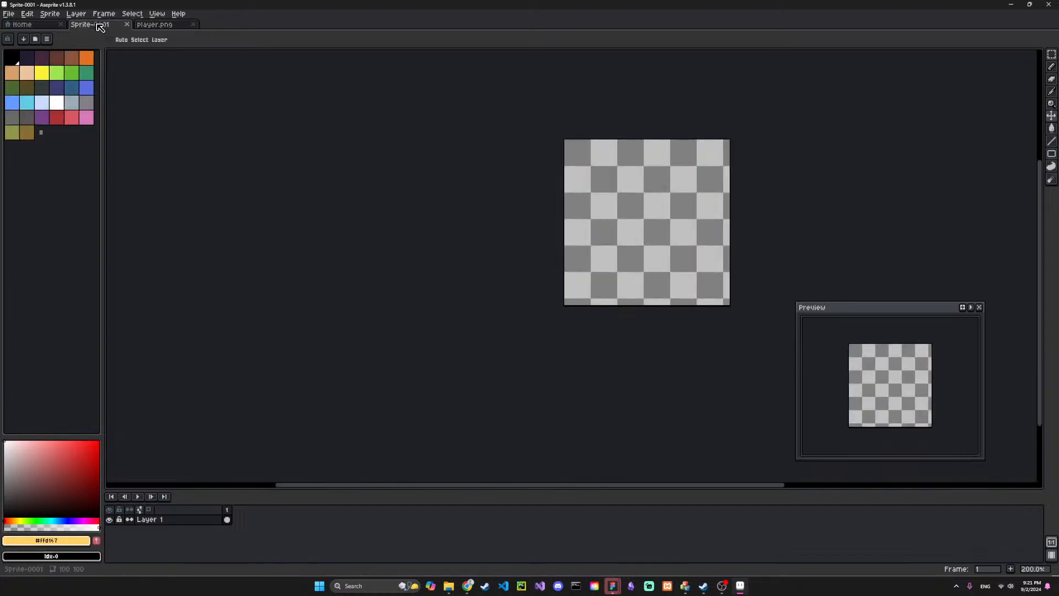
{"action": "left_click", "coordinate": [27, 13]}
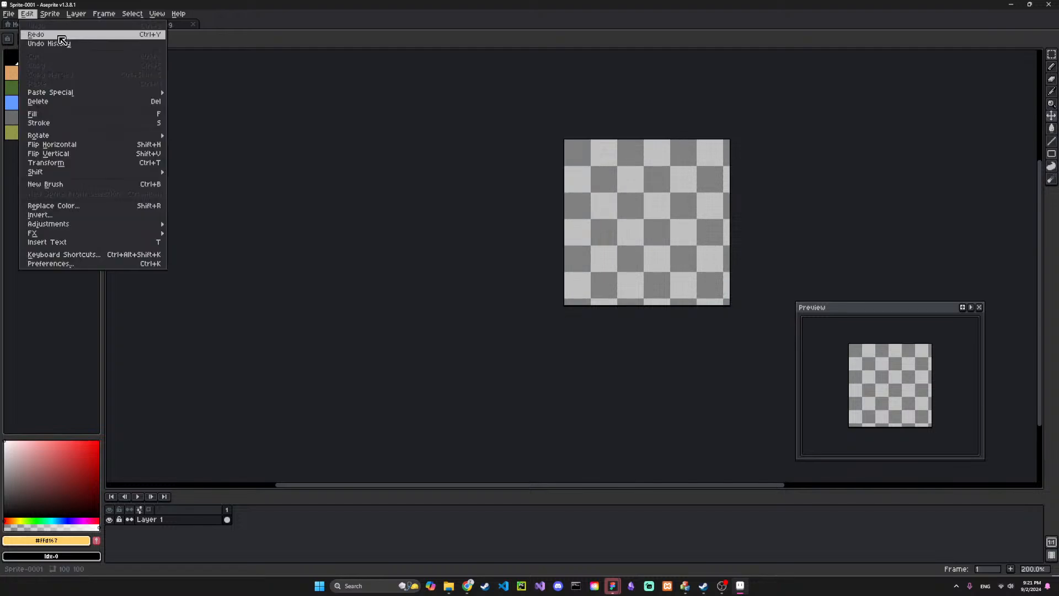
{"action": "left_click", "coordinate": [49, 34]}
{"action": "left_click", "coordinate": [155, 25]}
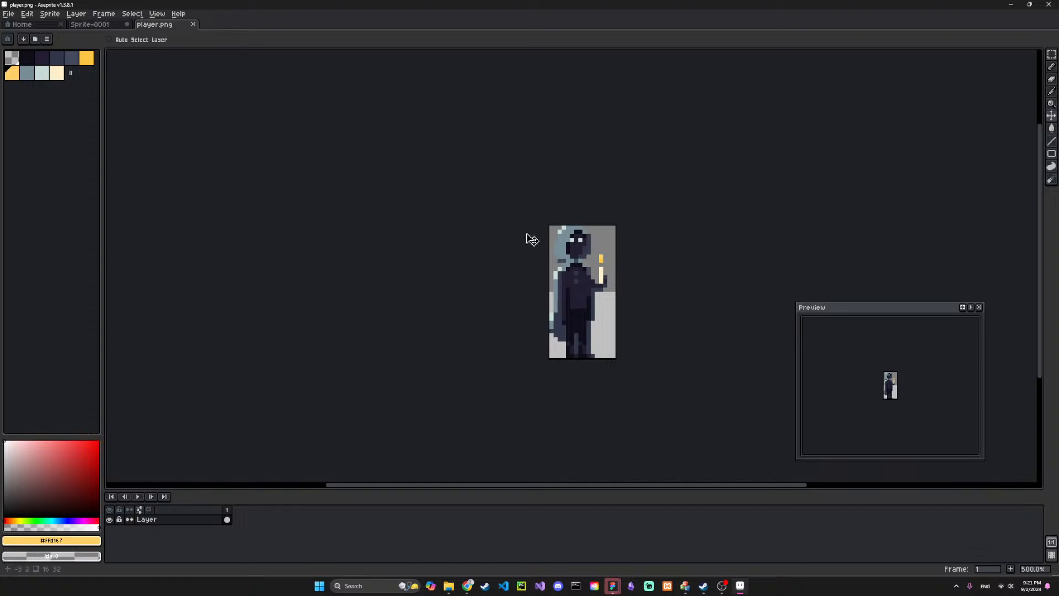
{"action": "left_click_drag", "start_coordinate": [492, 201], "coordinate": [608, 267]}
{"action": "key", "text": "ctrl+z"}
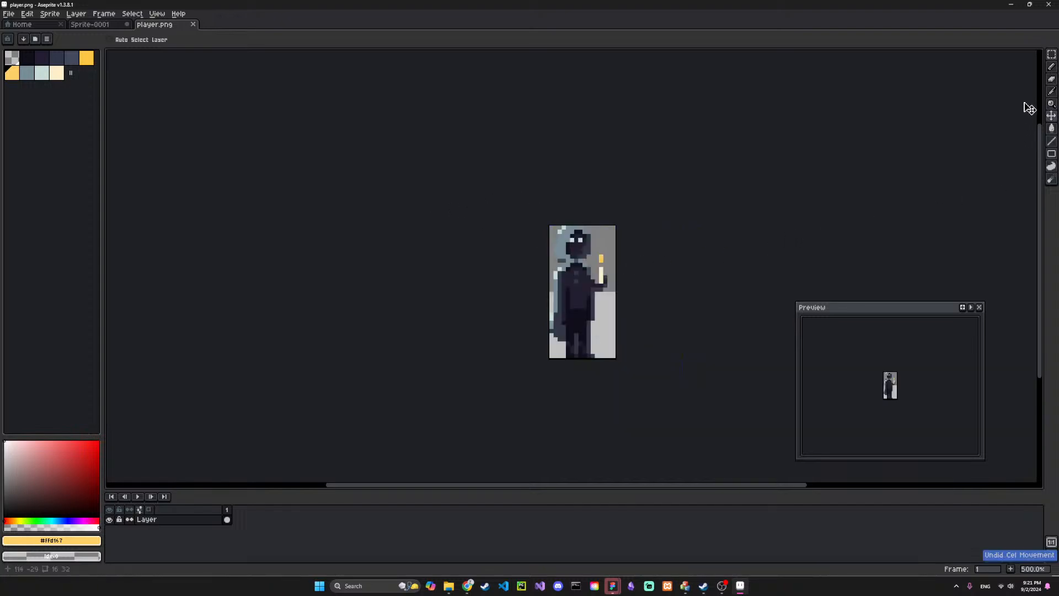
Copy the whole character from player.png with the Rectangular Marquee and paste it into Sprite-0001
{"action": "left_click", "coordinate": [1052, 54]}
{"action": "left_click", "coordinate": [989, 53]}
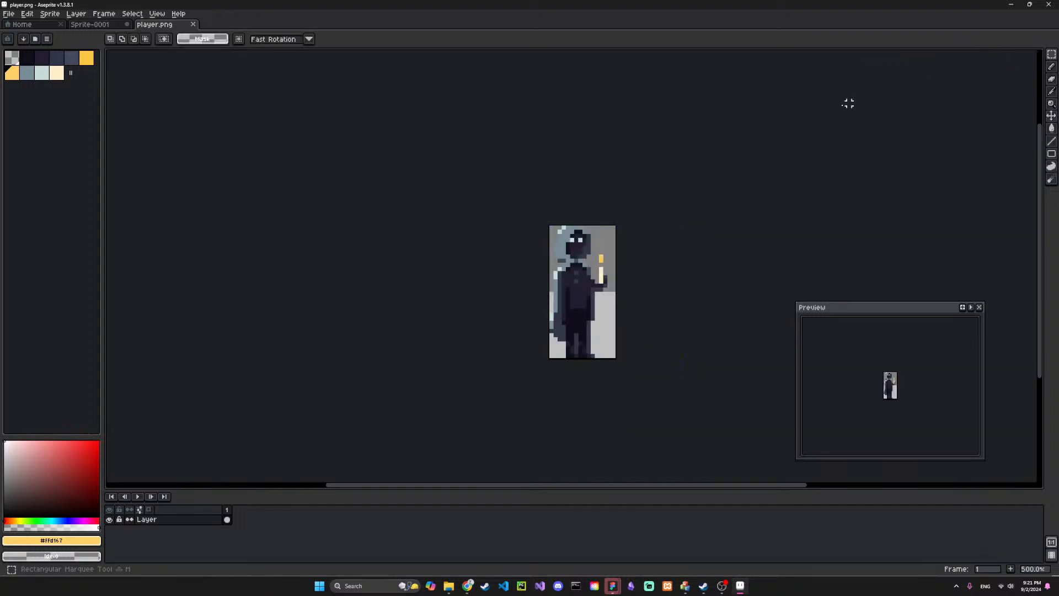
{"action": "left_click_drag", "start_coordinate": [638, 204], "coordinate": [514, 373]}
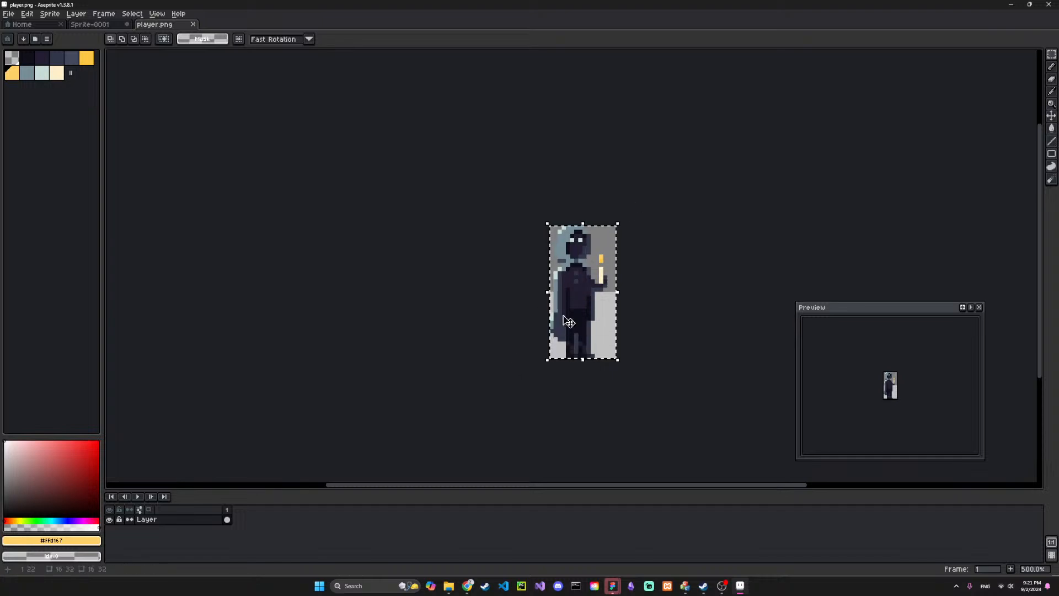
{"action": "left_click", "coordinate": [100, 28]}
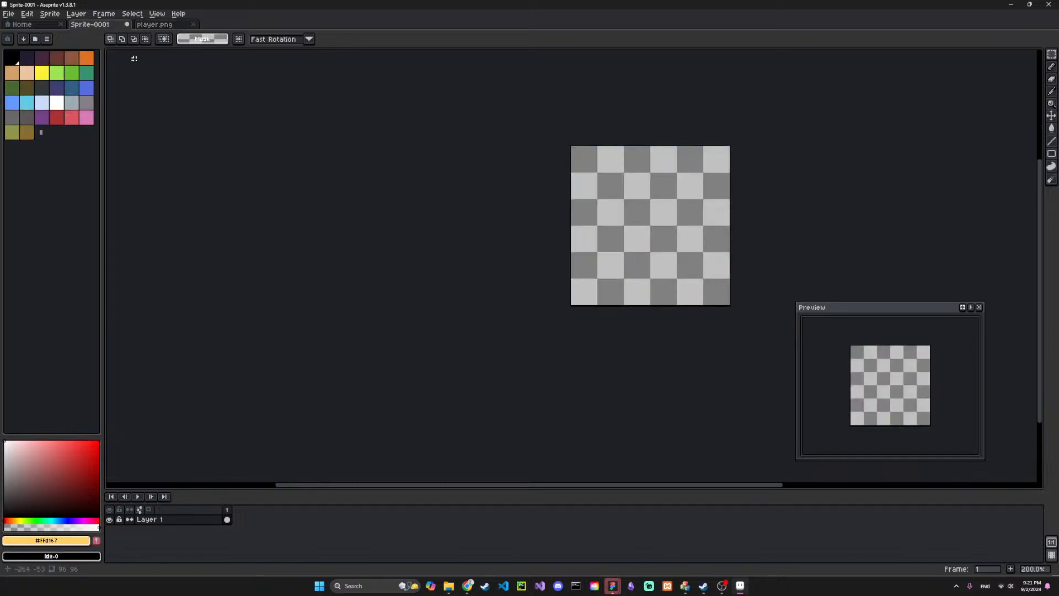
{"action": "key", "text": "ctrl+v"}
Move the pasted character down to the canvas's bottom edge, close to the lower-left corner
{"action": "key", "text": "v"}
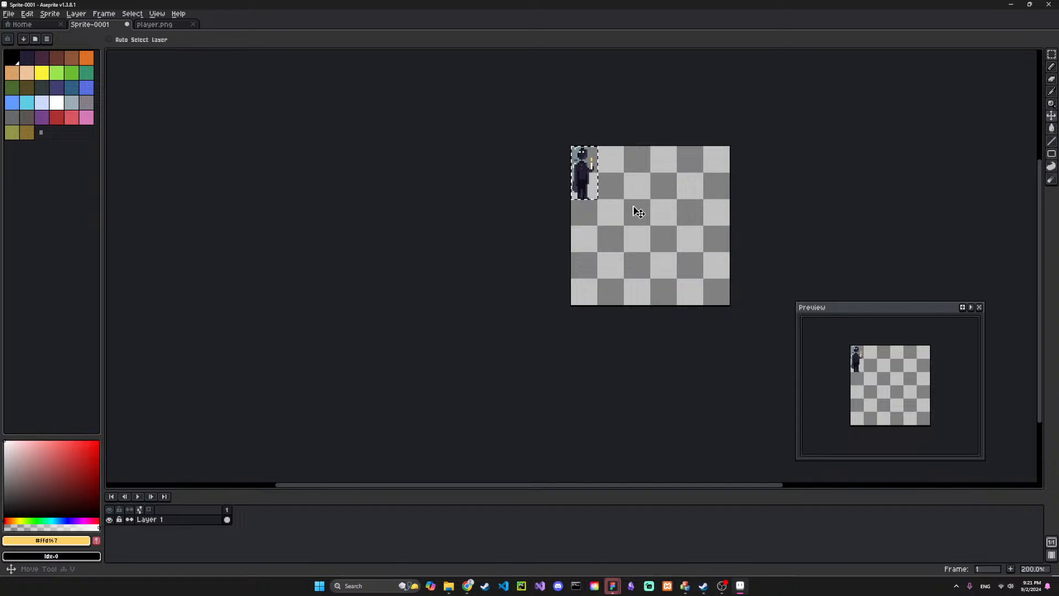
{"action": "left_click_drag", "start_coordinate": [590, 181], "coordinate": [604, 288]}
{"action": "left_click_drag", "start_coordinate": [664, 268], "coordinate": [577, 272]}
{"action": "scroll", "coordinate": [575, 271], "scroll_direction": "up", "scroll_amount": 1}
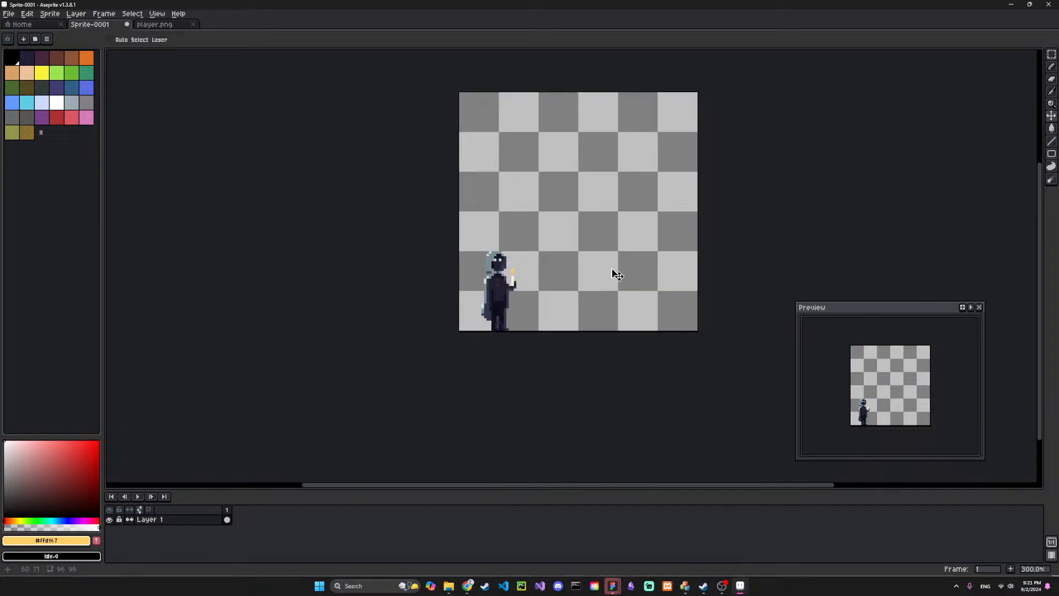
{"action": "left_click_drag", "start_coordinate": [579, 220], "coordinate": [579, 254]}
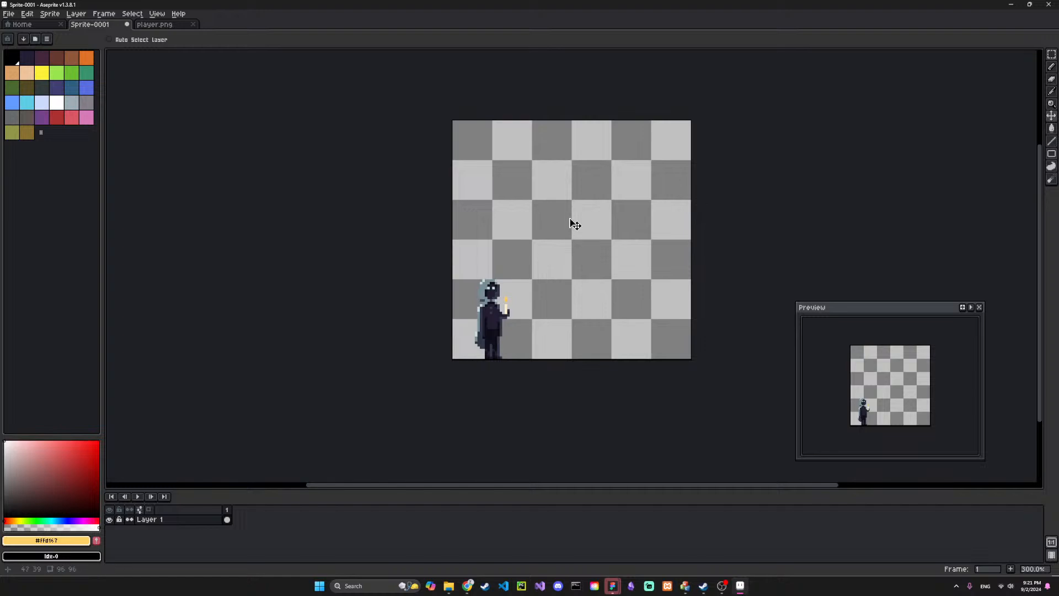
Ready the Paint Bucket with black, try filling the background on the character's layer, and undo that fill
{"action": "left_click", "coordinate": [21, 58]}
{"action": "key", "text": "g"}
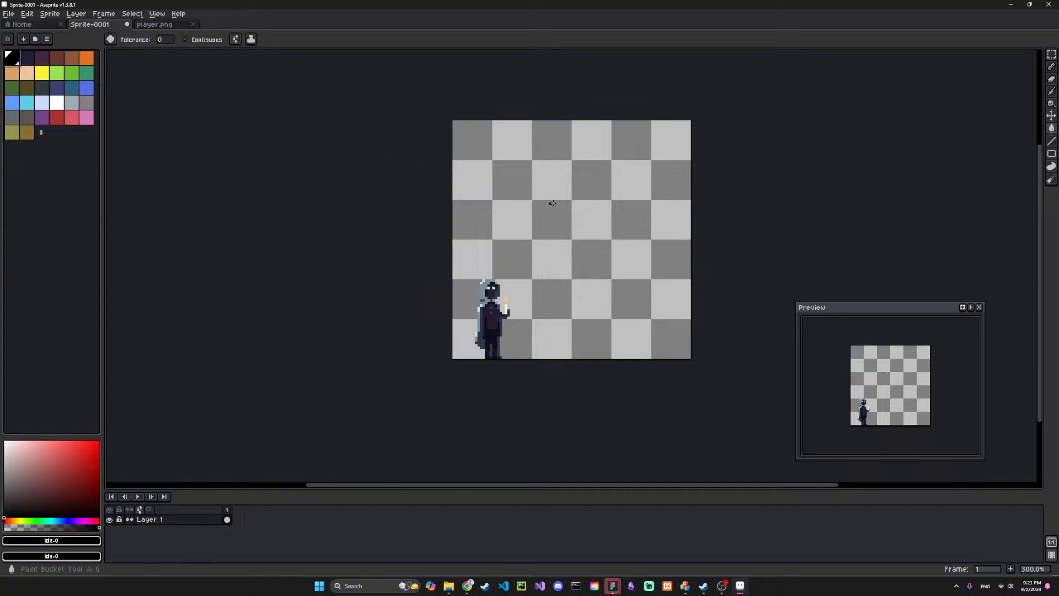
{"action": "left_click", "coordinate": [554, 203]}
{"action": "key", "text": "ctrl+z"}
Add a new layer above the character's layer
{"action": "right_click", "coordinate": [188, 520]}
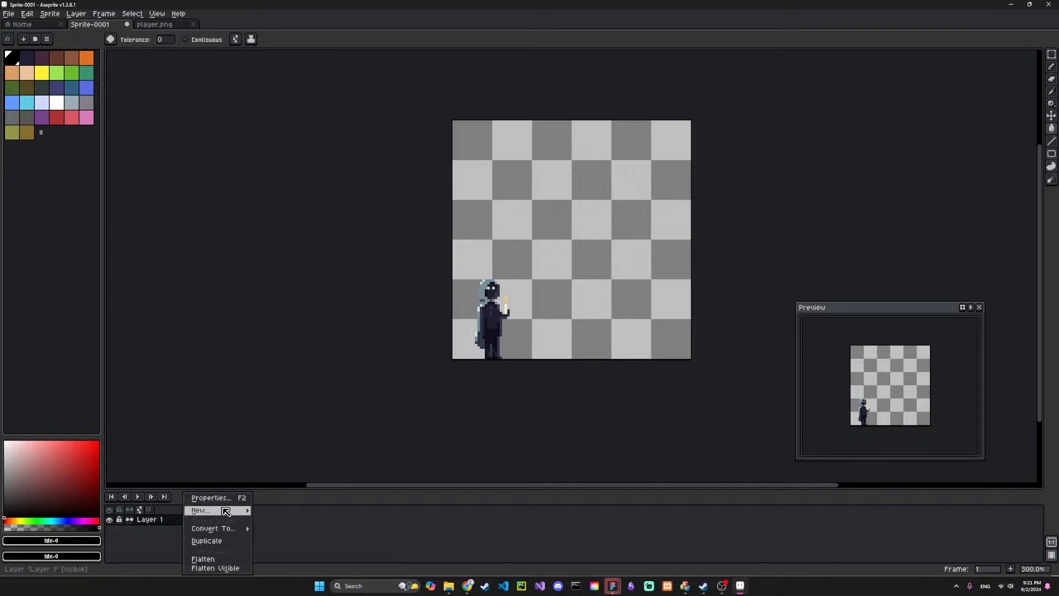
{"action": "mouse_move", "coordinate": [229, 510]}
{"action": "left_click", "coordinate": [311, 512]}
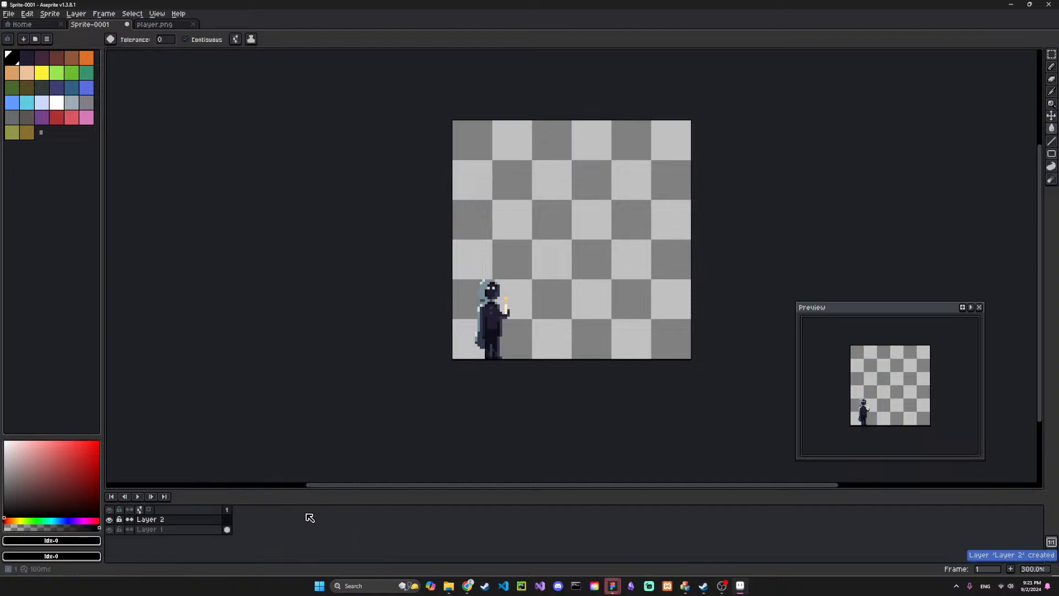
Place Layer 2 beneath the character's Layer 1 and fill it with black as the background
{"action": "left_click", "coordinate": [187, 521]}
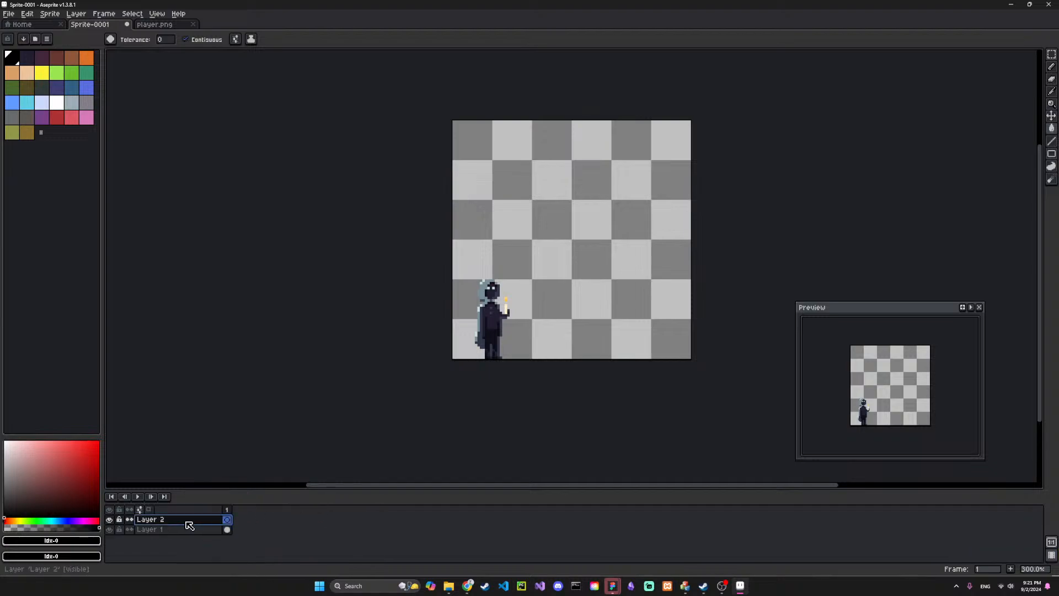
{"action": "left_click", "coordinate": [110, 529]}
{"action": "left_click", "coordinate": [110, 530]}
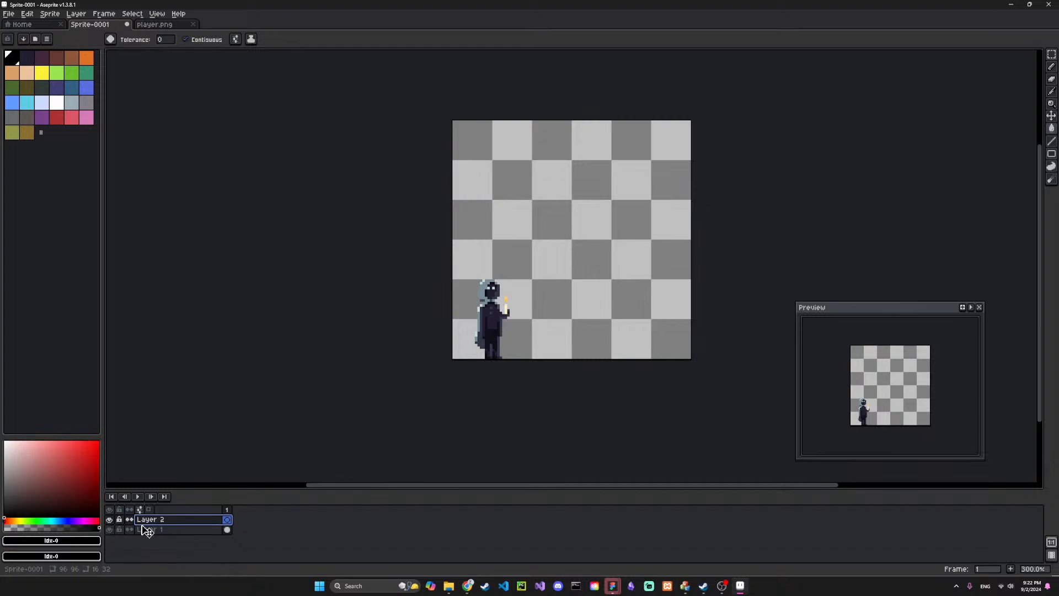
{"action": "left_click_drag", "start_coordinate": [148, 531], "coordinate": [147, 540]}
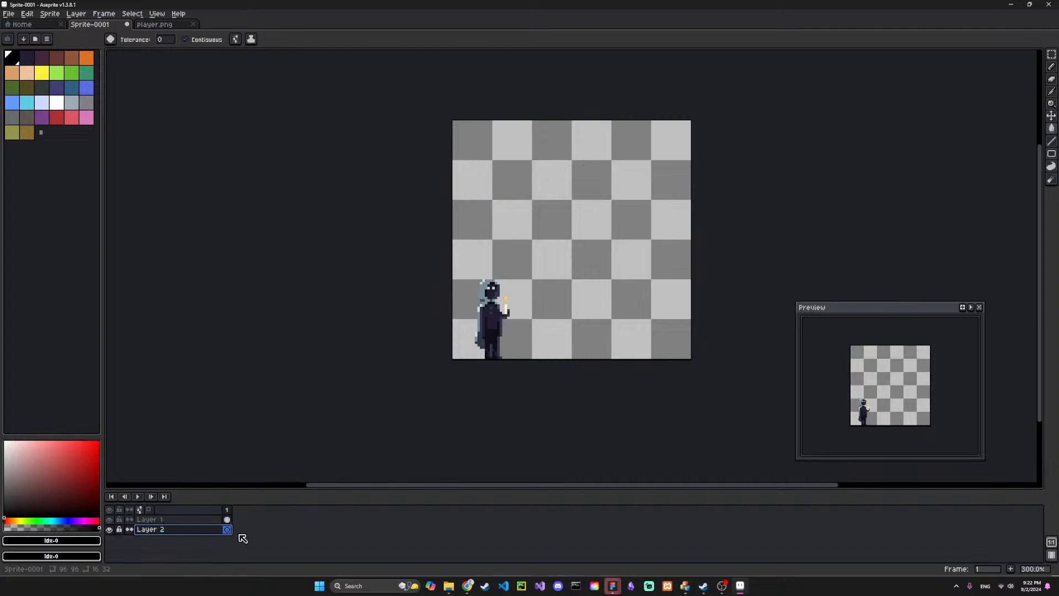
{"action": "left_click", "coordinate": [584, 255]}
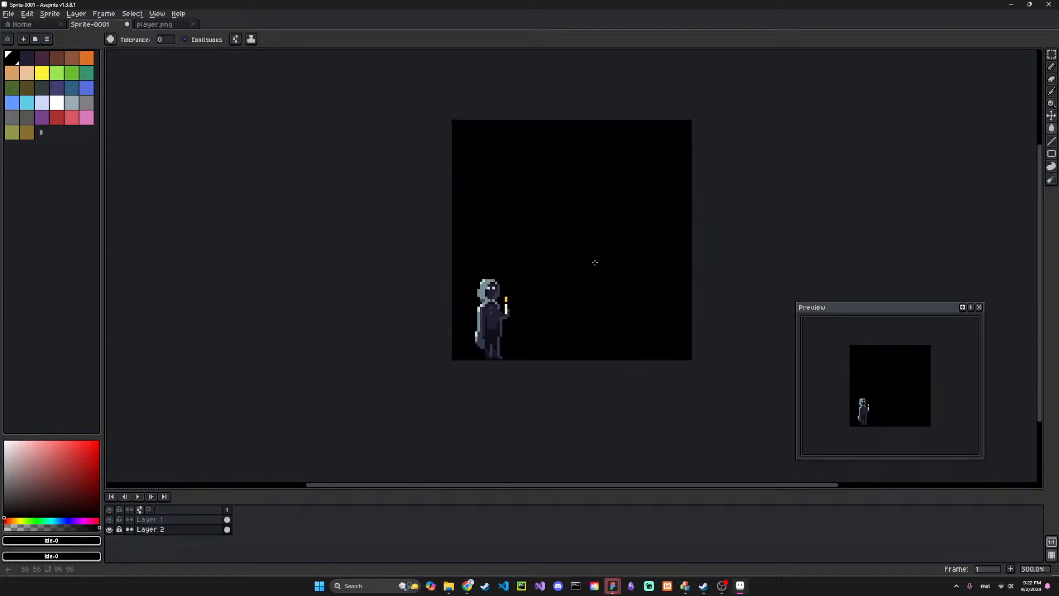
Add a new layer directly above the character's Layer 1
{"action": "key", "text": "v"}
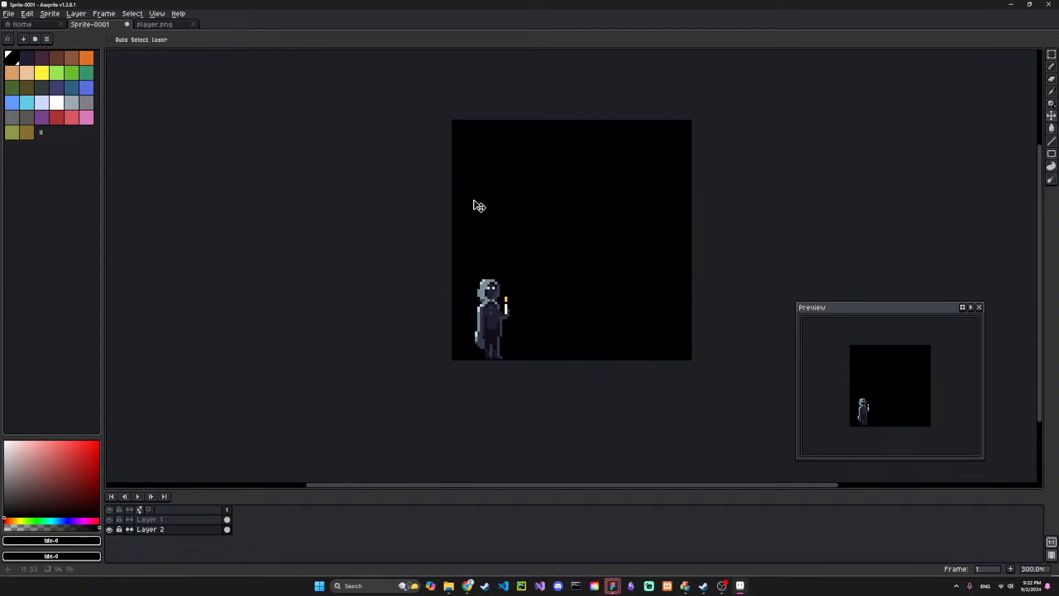
{"action": "right_click", "coordinate": [171, 519]}
{"action": "mouse_move", "coordinate": [232, 513]}
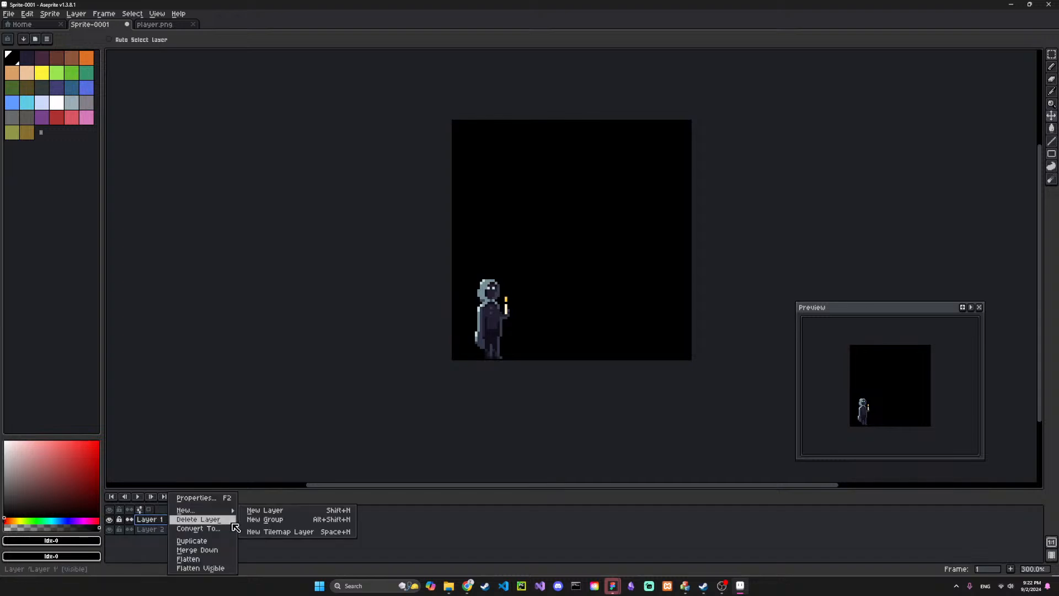
{"action": "left_click", "coordinate": [265, 511]}
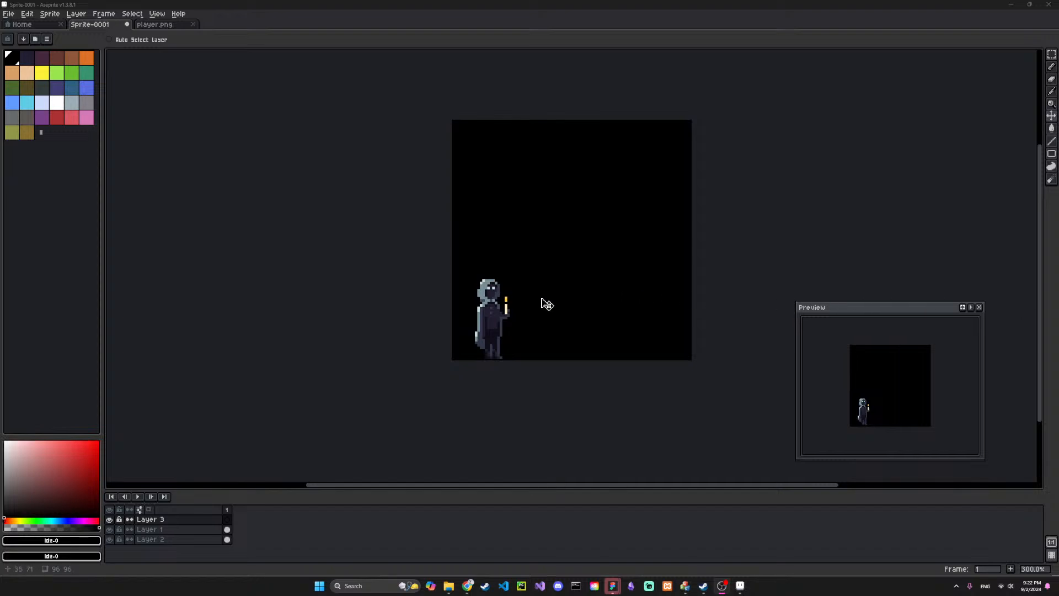
Draw a tall filled white ellipse on Layer 3 as the ghost's body, beside the character and near the canvas center
{"action": "scroll", "coordinate": [733, 265], "scroll_direction": "up", "scroll_amount": 1}
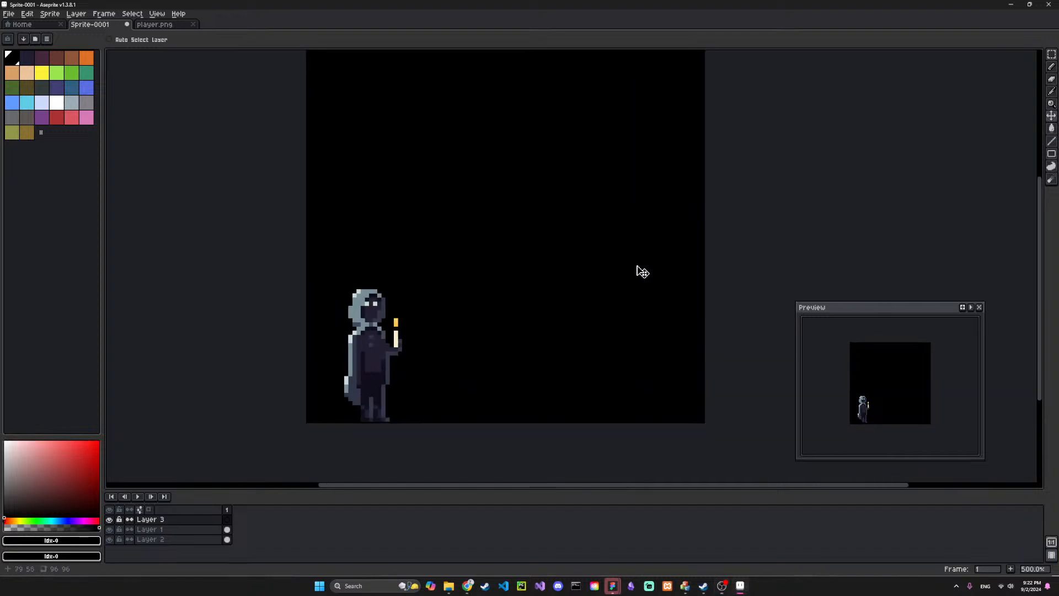
{"action": "key", "text": "space"}
{"action": "scroll", "coordinate": [752, 234], "scroll_direction": "up", "scroll_amount": 1}
{"action": "left_click_drag", "start_coordinate": [753, 235], "coordinate": [752, 243]}
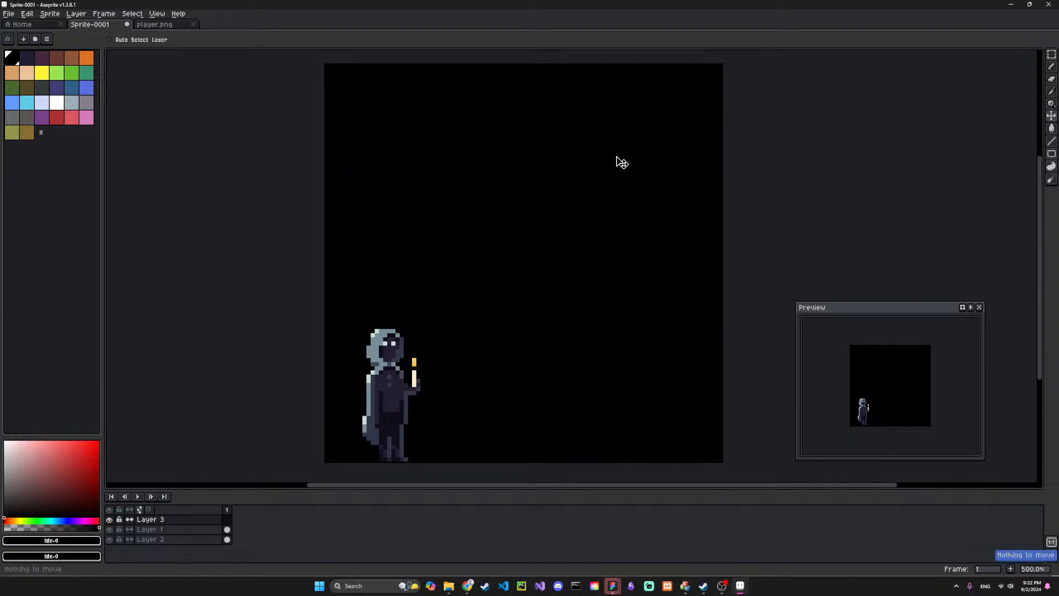
{"action": "left_click", "coordinate": [57, 104]}
{"action": "key", "text": "b"}
{"action": "left_click", "coordinate": [404, 202]}
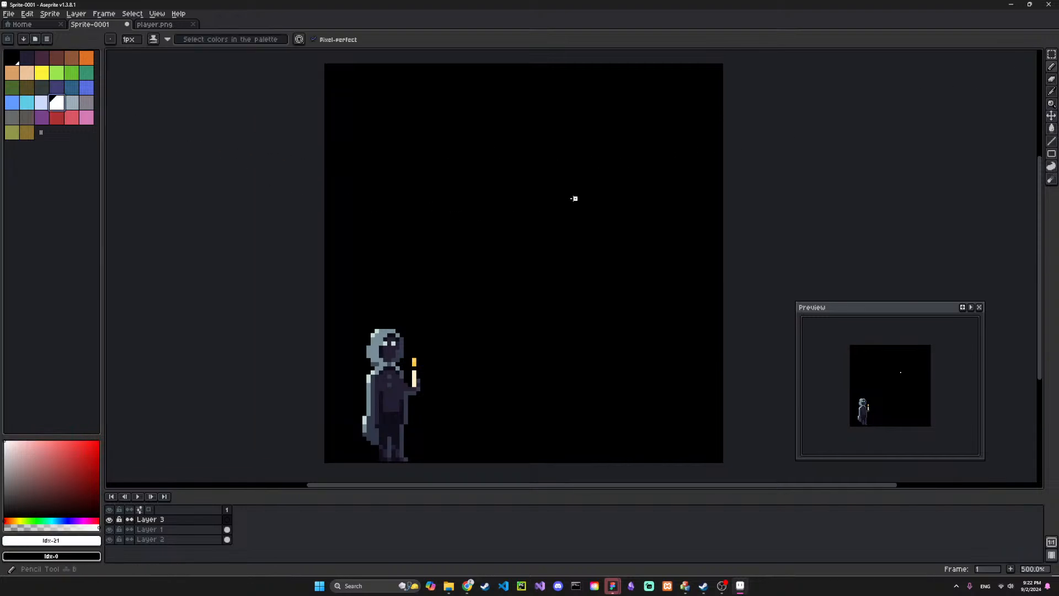
{"action": "left_click", "coordinate": [1053, 157]}
{"action": "left_click", "coordinate": [1040, 155]}
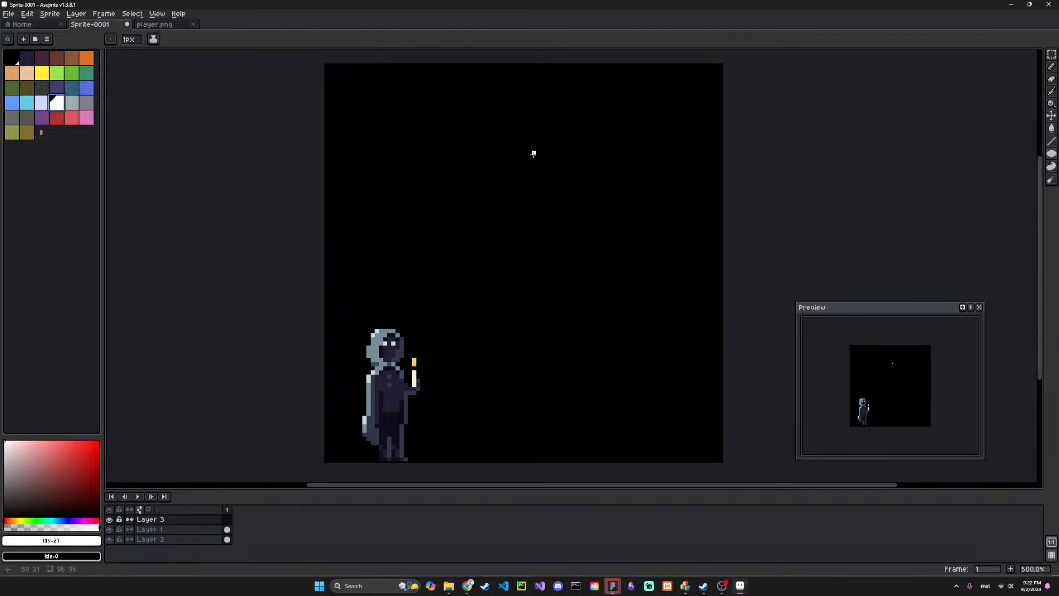
{"action": "mouse_move", "coordinate": [522, 211]}
{"action": "left_mouse_down"}
{"action": "mouse_move", "coordinate": [561, 331]}
{"action": "mouse_move", "coordinate": [577, 341]}
{"action": "mouse_move", "coordinate": [584, 332]}
{"action": "left_mouse_up"}
Pencil a ragged white tail and tattered lower edge onto the ghost, filling the outlined gap with white
{"action": "key", "text": "b"}
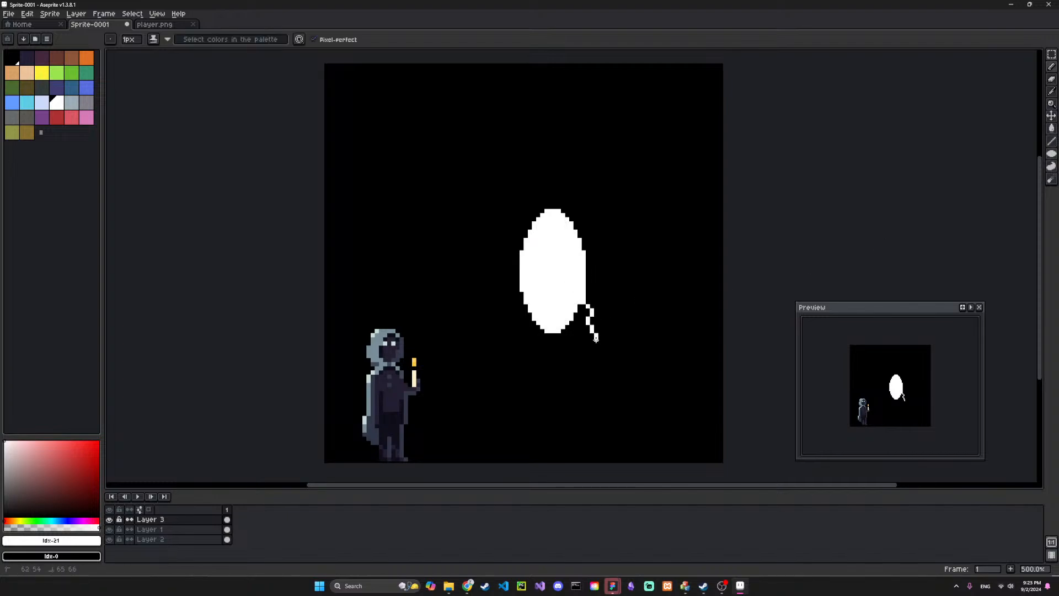
{"action": "left_click_drag", "start_coordinate": [580, 338], "coordinate": [576, 304]}
{"action": "key", "text": "g"}
{"action": "left_click", "coordinate": [585, 326]}
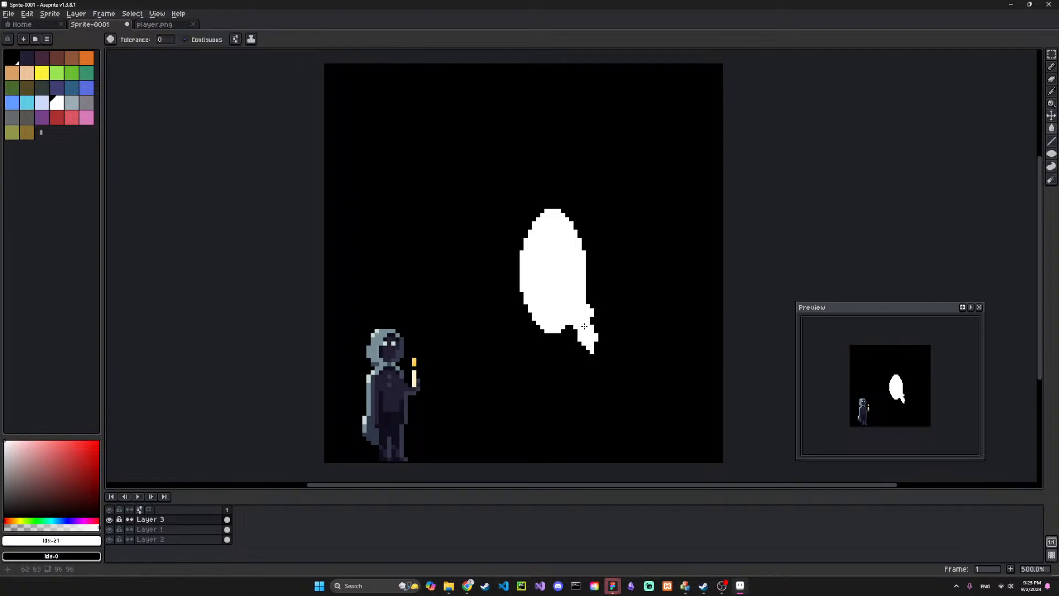
{"action": "key", "text": "b"}
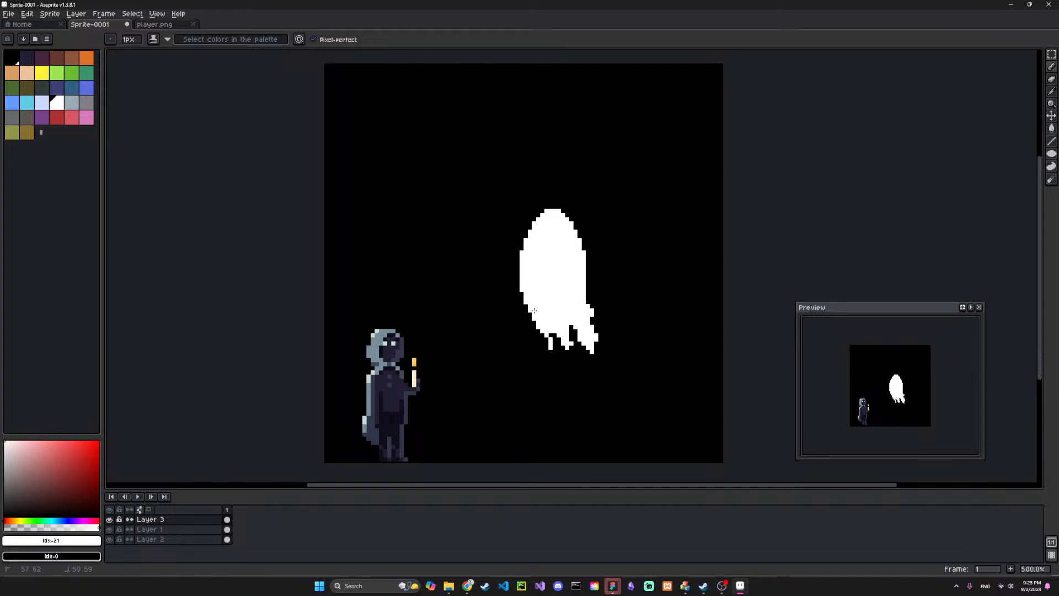
{"action": "mouse_move", "coordinate": [523, 306]}
{"action": "left_mouse_down"}
{"action": "mouse_move", "coordinate": [540, 340]}
{"action": "mouse_move", "coordinate": [526, 315]}
{"action": "left_mouse_up"}
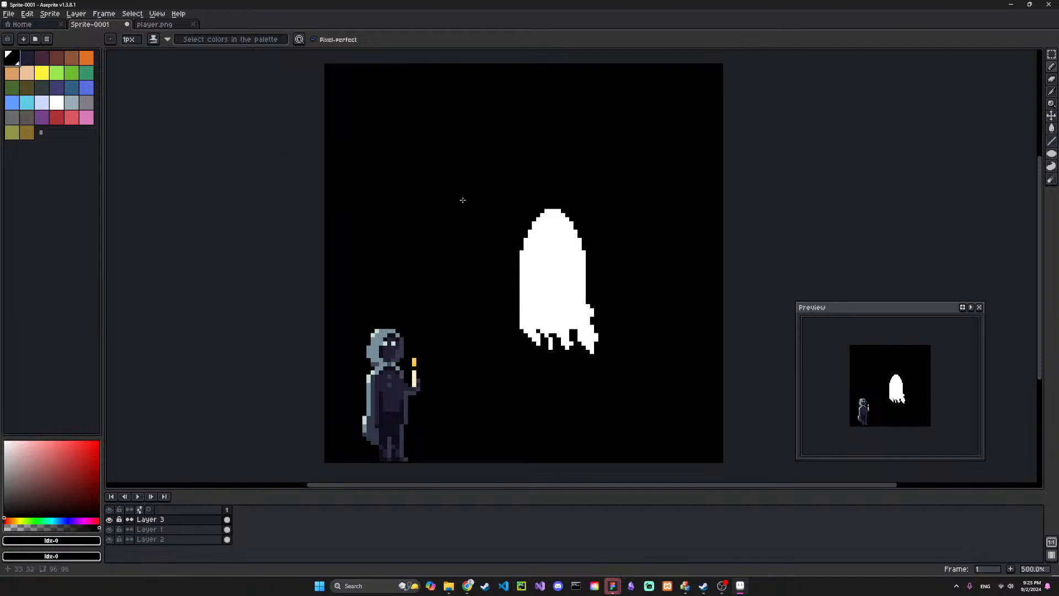
Draw two short vertical black eyes on the ghost's head, undoing the misdrawn stroke
{"action": "left_click_drag", "start_coordinate": [543, 243], "coordinate": [552, 253]}
{"action": "key", "text": "ctrl+z"}
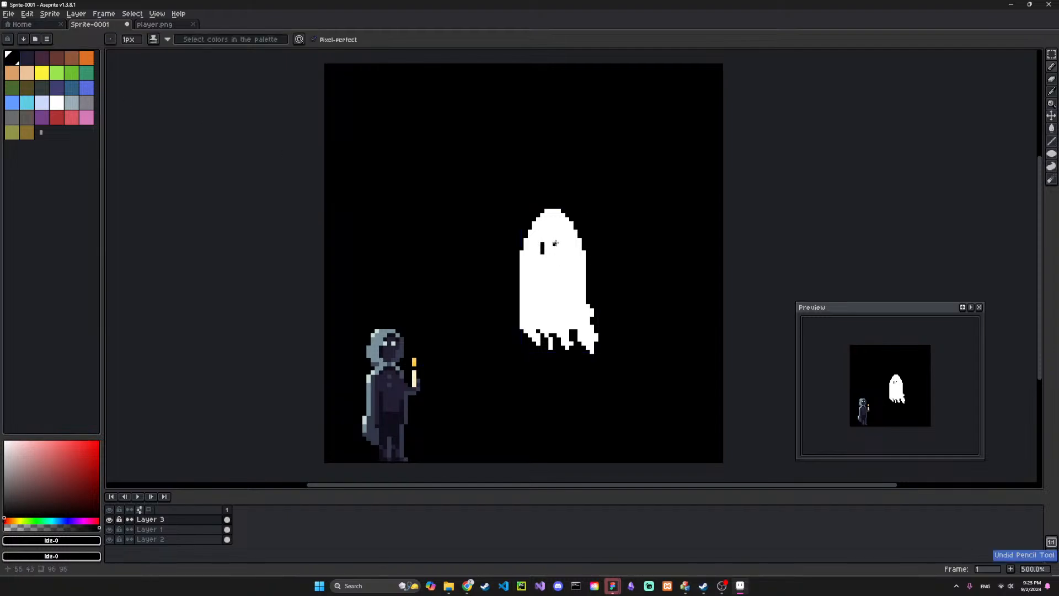
{"action": "key", "text": "v"}
{"action": "key", "text": "b"}
{"action": "left_click_drag", "start_coordinate": [554, 243], "coordinate": [554, 252]}
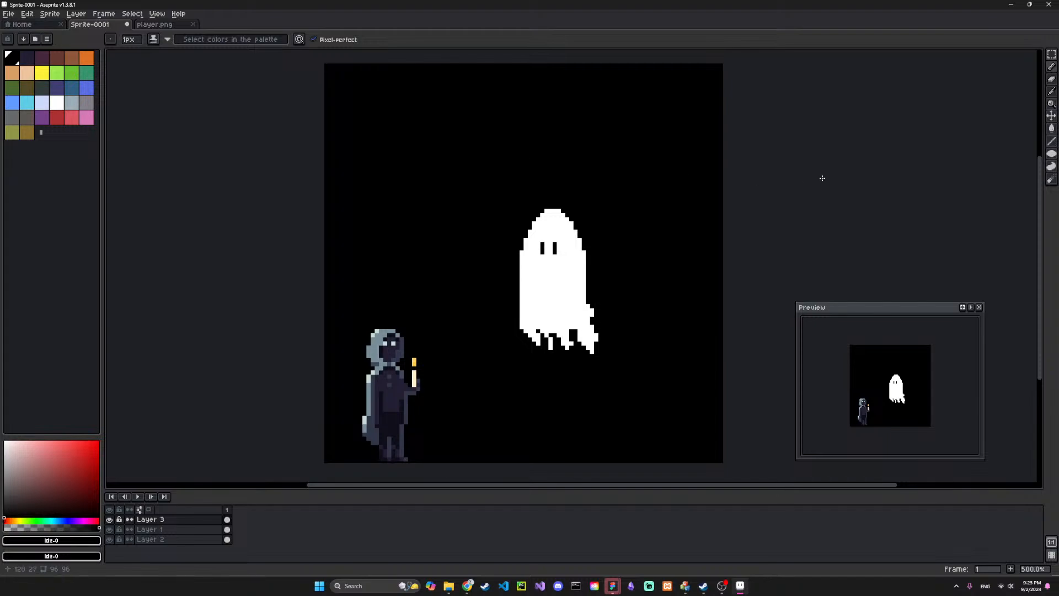
Enclose the ghost in a rectangular selection and ready the Eraser
{"action": "left_click", "coordinate": [1053, 79]}
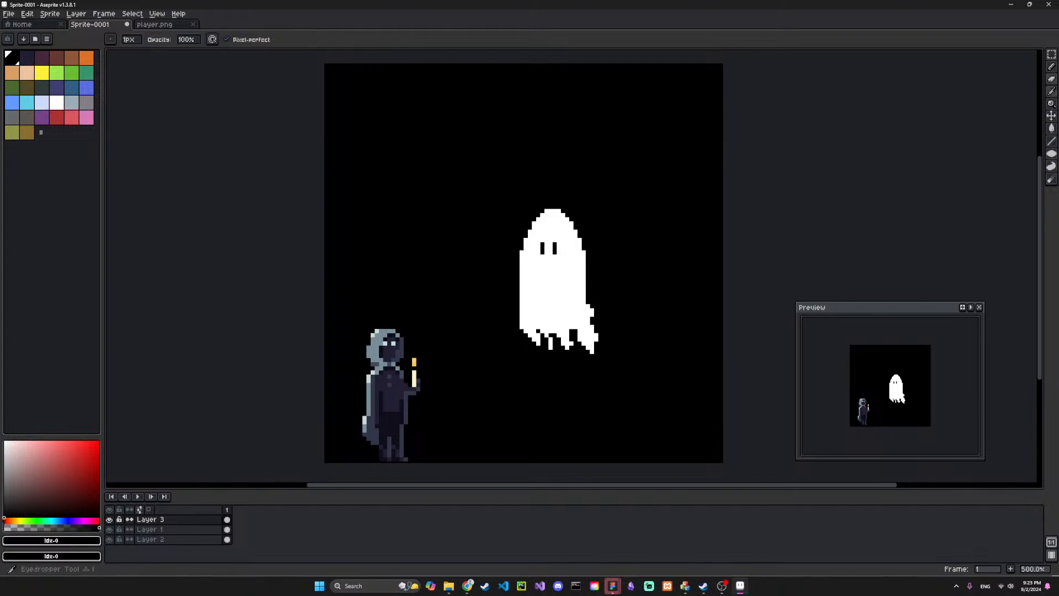
{"action": "mouse_move", "coordinate": [542, 211]}
{"action": "left_mouse_down"}
{"action": "mouse_move", "coordinate": [612, 203]}
{"action": "mouse_move", "coordinate": [544, 241]}
{"action": "mouse_move", "coordinate": [613, 331]}
{"action": "mouse_move", "coordinate": [613, 367]}
{"action": "left_mouse_up"}
{"action": "left_click", "coordinate": [1054, 55]}
{"action": "left_click", "coordinate": [1052, 80]}
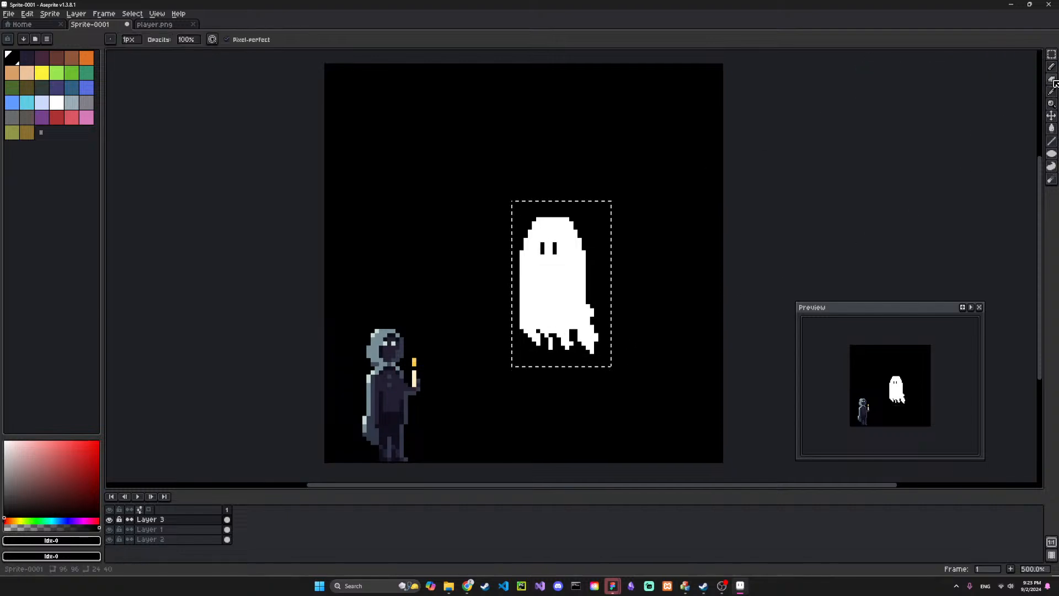
{"action": "key", "text": "bracketright"}
{"action": "key", "text": "bracketright"}
{"action": "key", "text": "bracketright"}
{"action": "key", "text": "bracketright"}
{"action": "key", "text": "bracketright"}
{"action": "key", "text": "bracketright"}
{"action": "key", "text": "bracketright"}
{"action": "key", "text": "bracketright"}
{"action": "key", "text": "bracketright"}
{"action": "key", "text": "bracketright"}
{"action": "key", "text": "bracketright"}
{"action": "key", "text": "bracketright"}
{"action": "key", "text": "bracketright"}
{"action": "key", "text": "bracketright"}
{"action": "key", "text": "bracketright"}
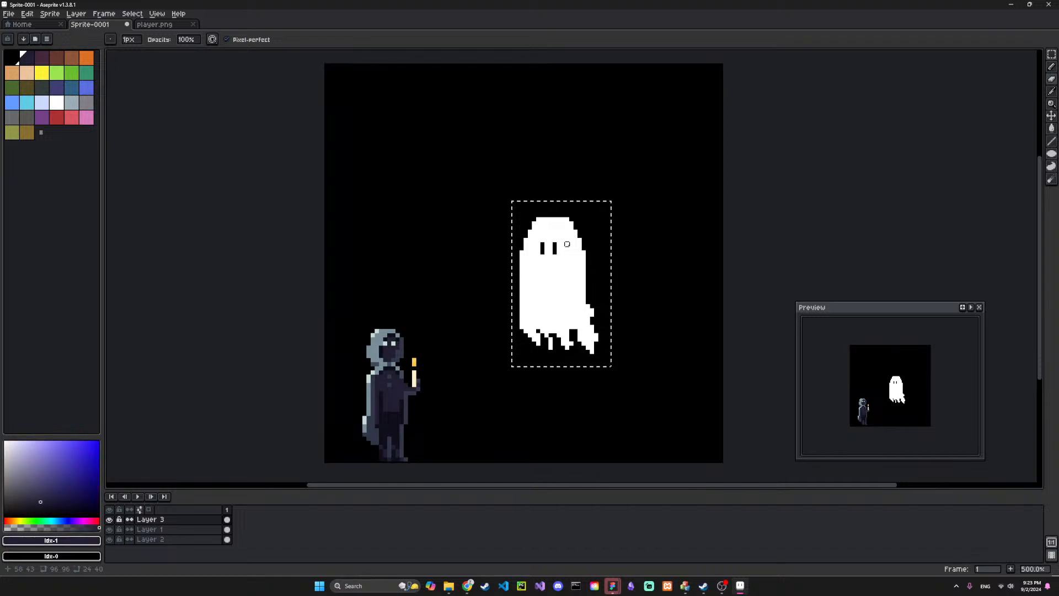
{"action": "key", "text": "bracketright"}
{"action": "key", "text": "bracketright"}
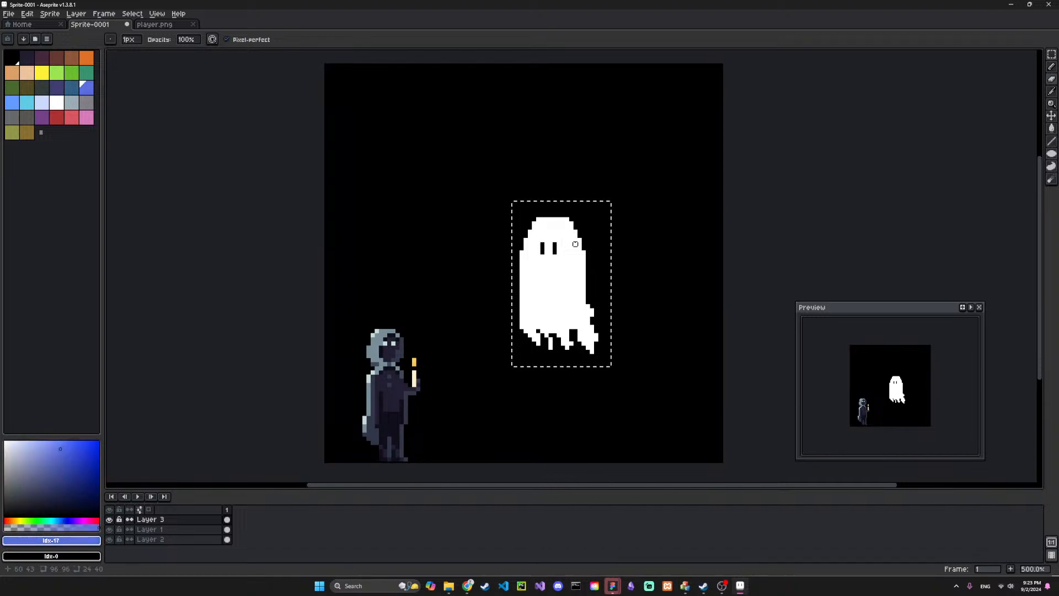
{"action": "key", "text": "bracketleft"}
Enlarge the eraser to 11 px and erase the whole ghost from Layer 3
{"action": "key", "text": "plus"}
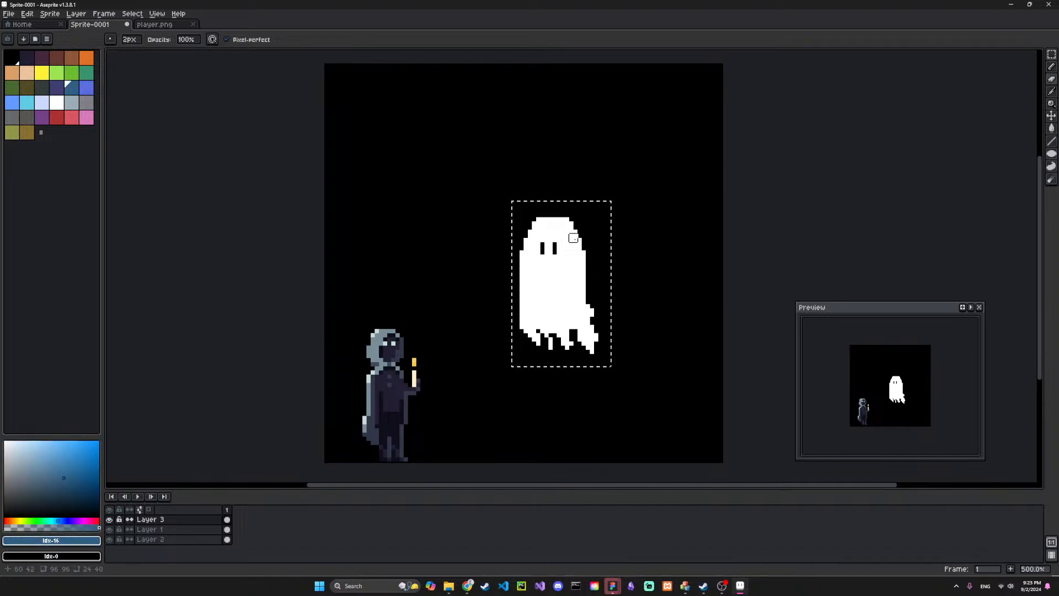
{"action": "key", "text": "plus"}
{"action": "key", "text": "plus"}
{"action": "key", "text": "plus"}
{"action": "key", "text": "plus"}
{"action": "key", "text": "plus"}
{"action": "key", "text": "plus"}
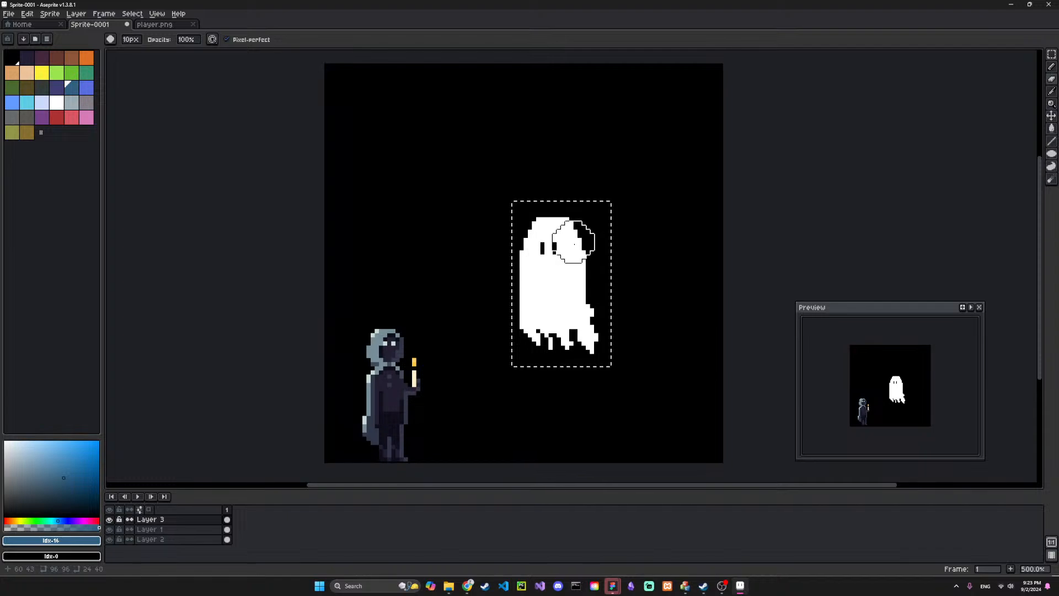
{"action": "mouse_move", "coordinate": [563, 235]}
{"action": "left_mouse_down"}
{"action": "mouse_move", "coordinate": [514, 231]}
{"action": "mouse_move", "coordinate": [514, 261]}
{"action": "mouse_move", "coordinate": [617, 261]}
{"action": "mouse_move", "coordinate": [572, 289]}
{"action": "mouse_move", "coordinate": [506, 302]}
{"action": "mouse_move", "coordinate": [576, 323]}
{"action": "mouse_move", "coordinate": [591, 342]}
{"action": "left_mouse_up"}
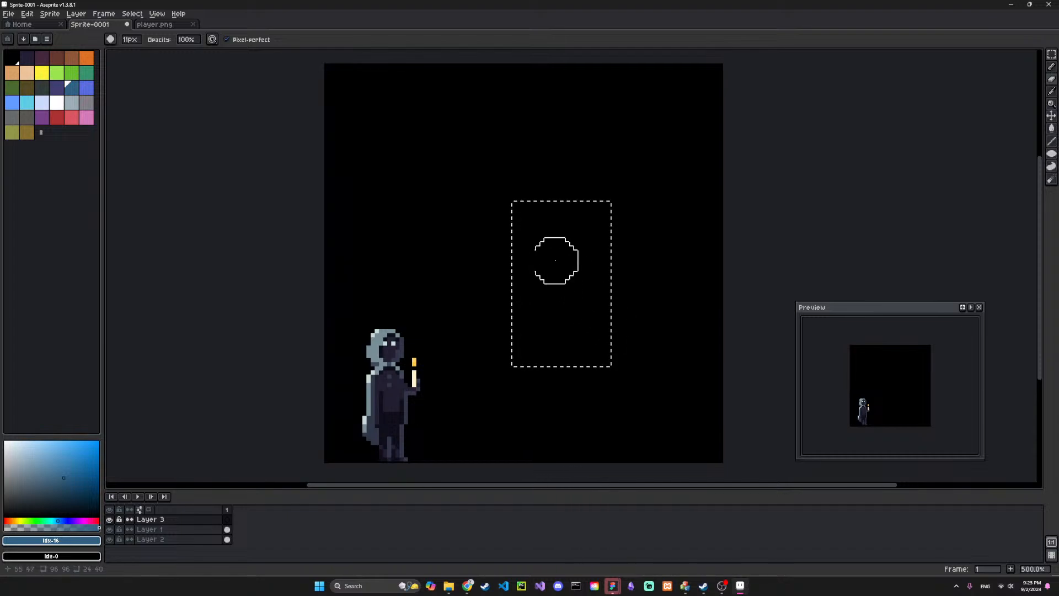
Clear the rectangular selection and reduce the eraser size to 7 px
{"action": "key", "text": "v"}
{"action": "key", "text": "ctrl+d"}
{"action": "key", "text": "b"}
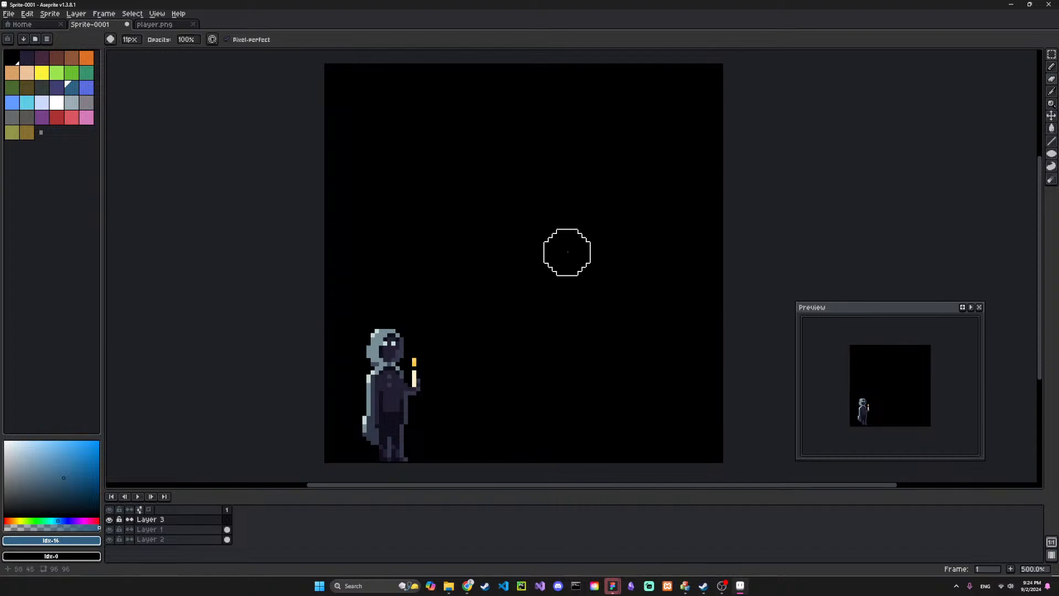
{"action": "key", "text": "minus"}
{"action": "key", "text": "minus"}
{"action": "key", "text": "minus"}
{"action": "key", "text": "minus"}
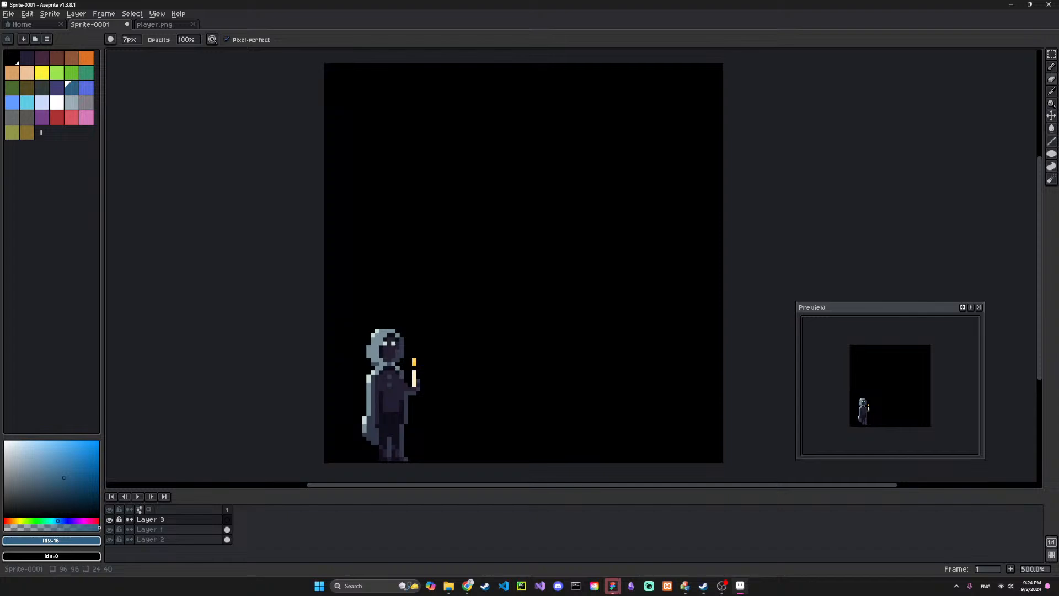
Close the player.png sprite and return to the Sprite-0001 scene
{"action": "key", "text": "alt+Tab"}
{"action": "left_click", "coordinate": [185, 25]}
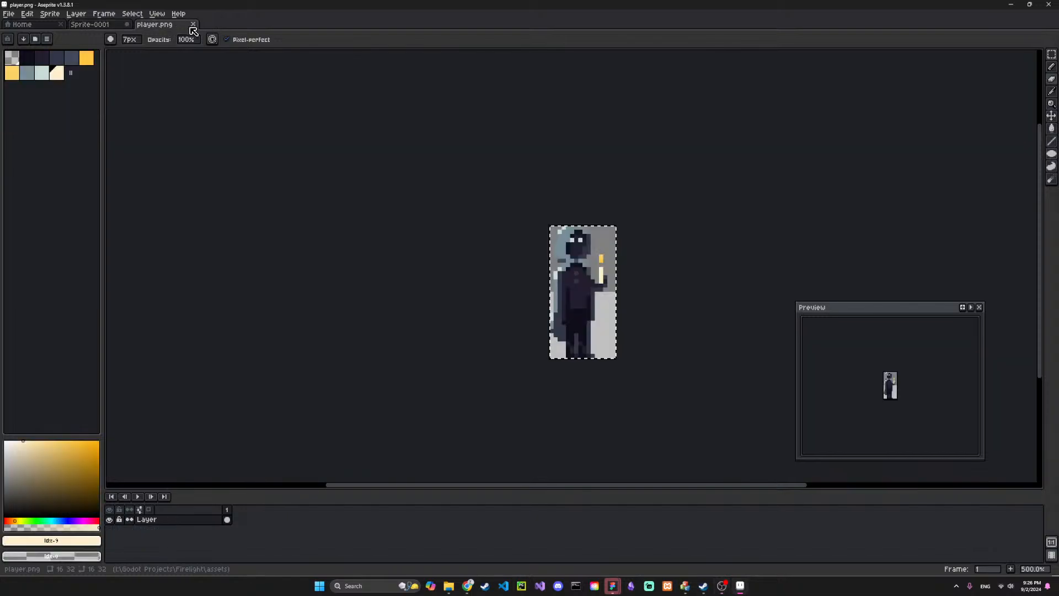
{"action": "left_click", "coordinate": [193, 25]}
Open tileset.aseprite from the assets folder to check its artwork, and close it again
{"action": "left_click", "coordinate": [9, 14]}
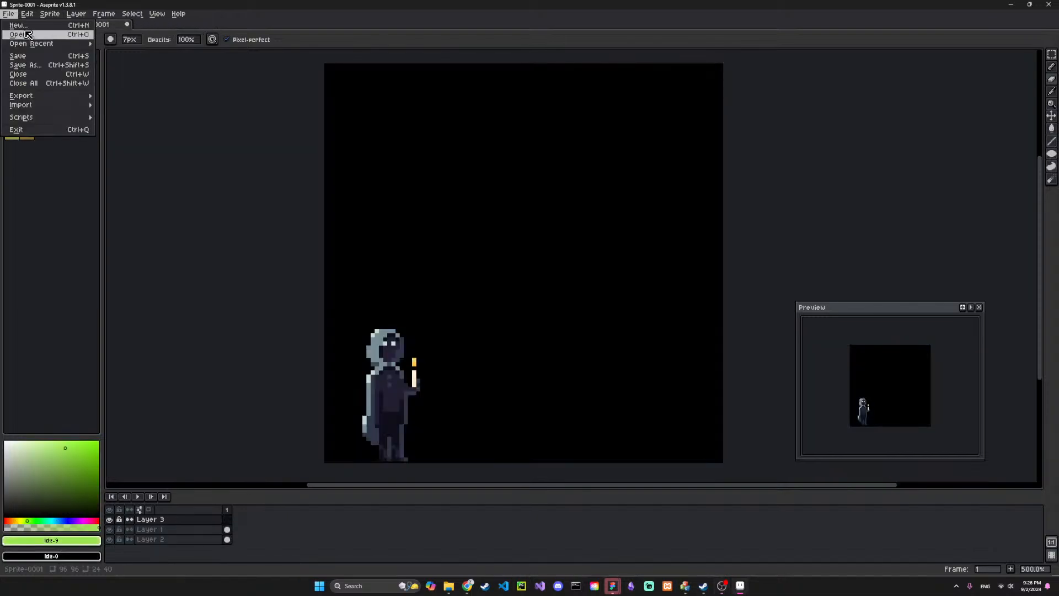
{"action": "left_click", "coordinate": [28, 35]}
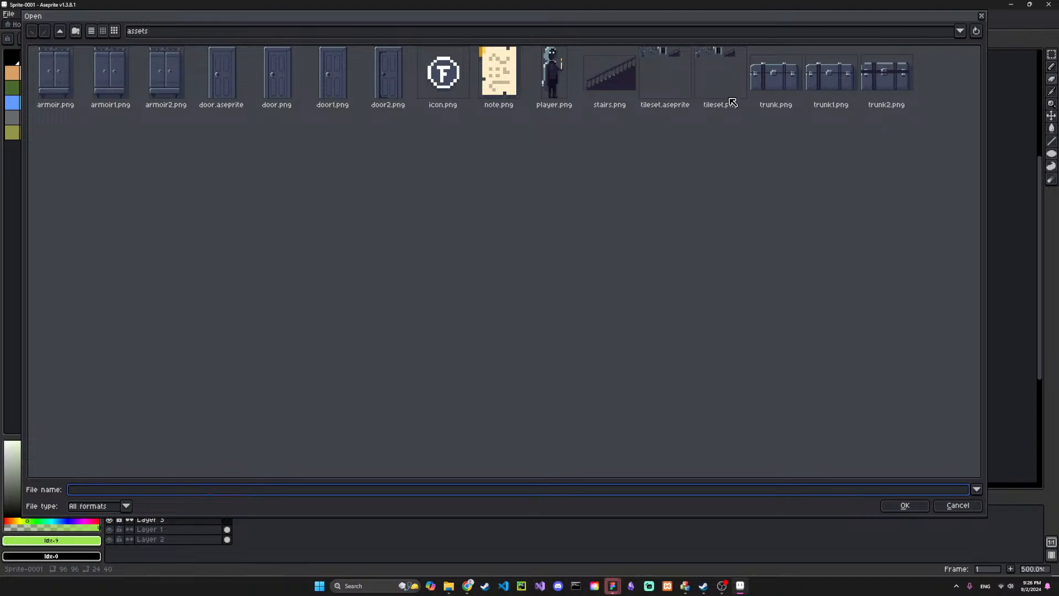
{"action": "left_click", "coordinate": [671, 84]}
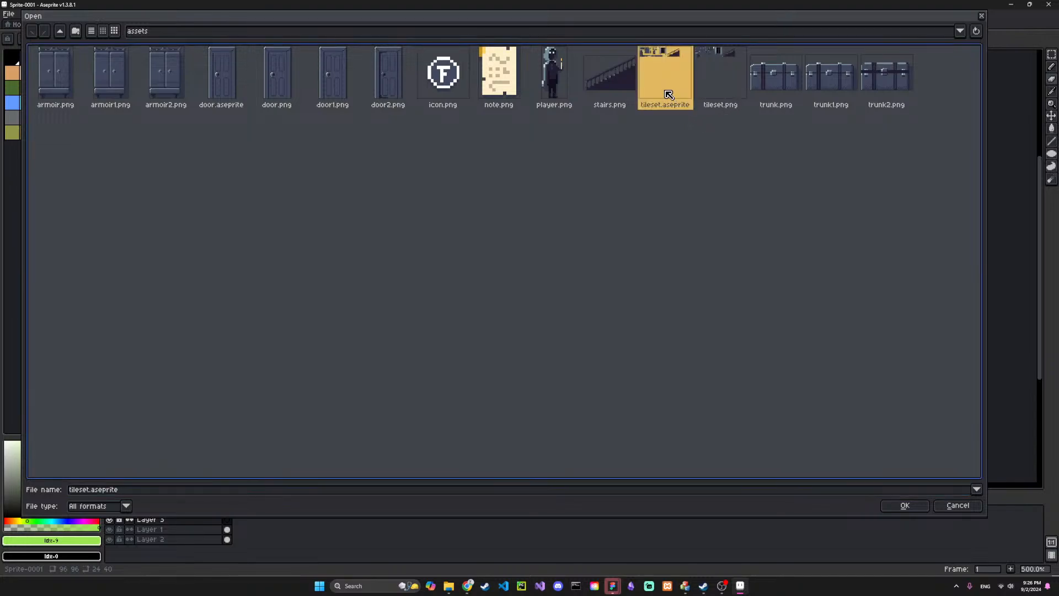
{"action": "double_click", "coordinate": [666, 77]}
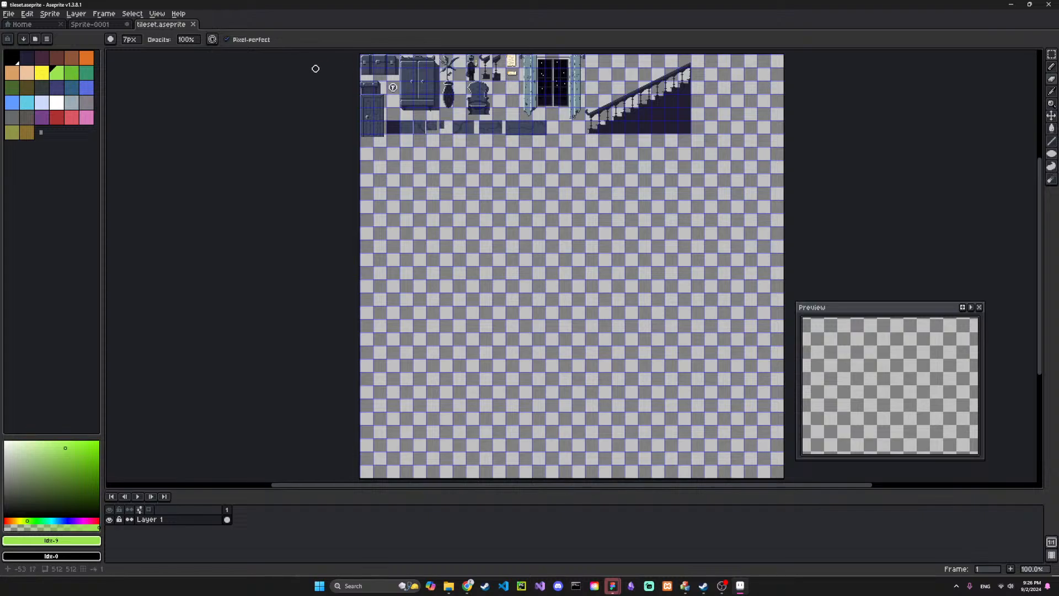
{"action": "left_click", "coordinate": [194, 26]}
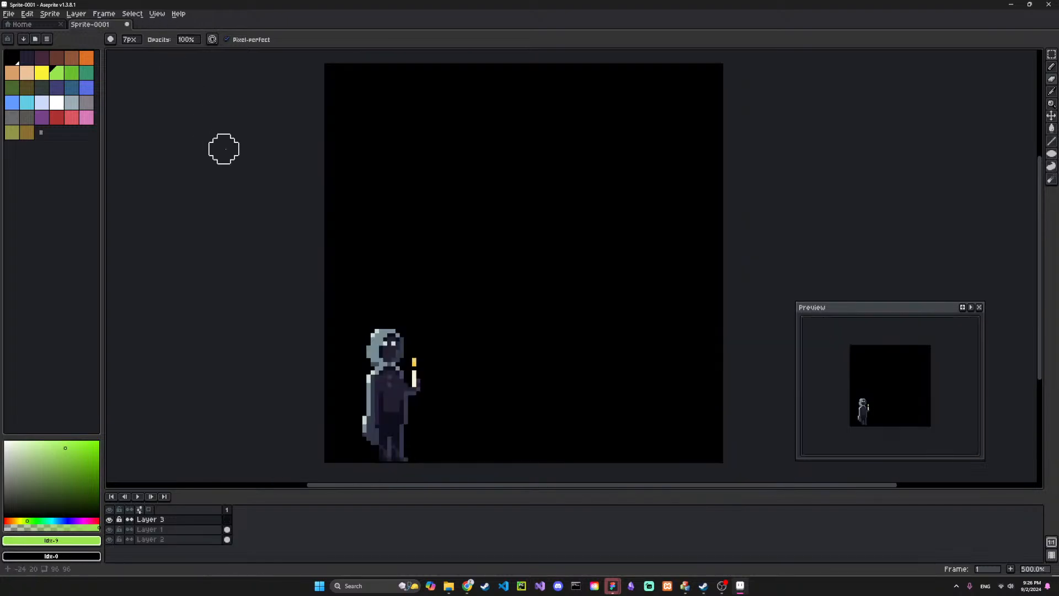
Open environment.aseprite from the Firelight folder inside Pixel Art on the 2T SSD drive and go to the start of its layer list
{"action": "left_click", "coordinate": [9, 14]}
{"action": "left_click", "coordinate": [25, 34]}
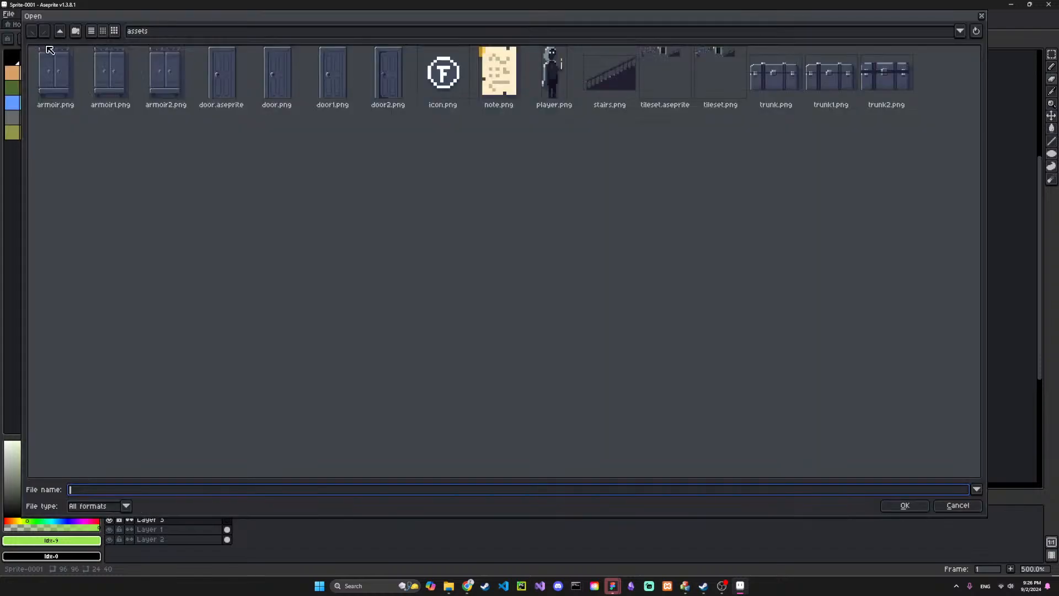
{"action": "left_click", "coordinate": [167, 33]}
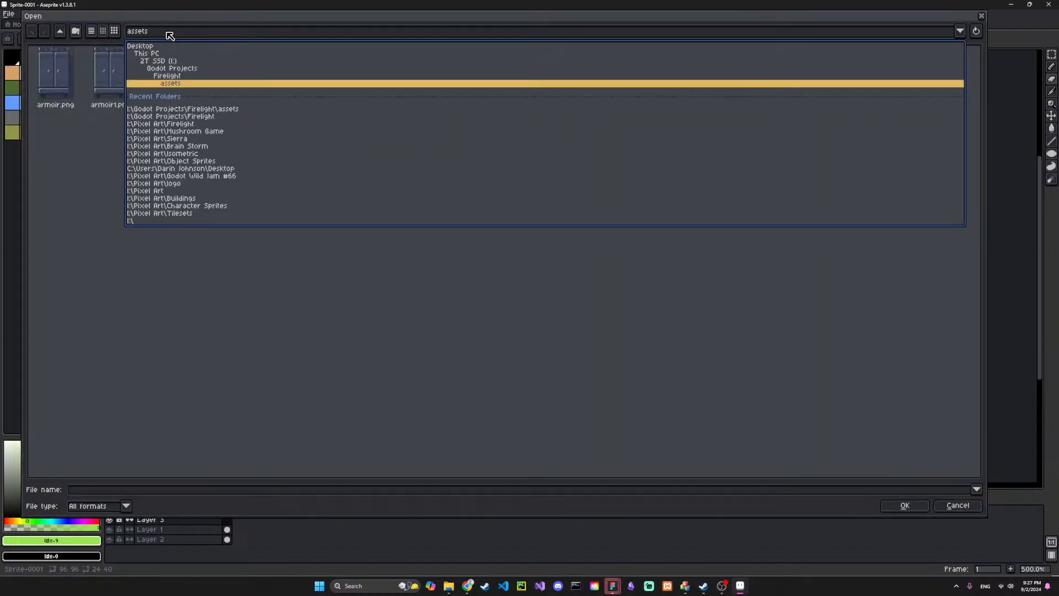
{"action": "left_click", "coordinate": [165, 61]}
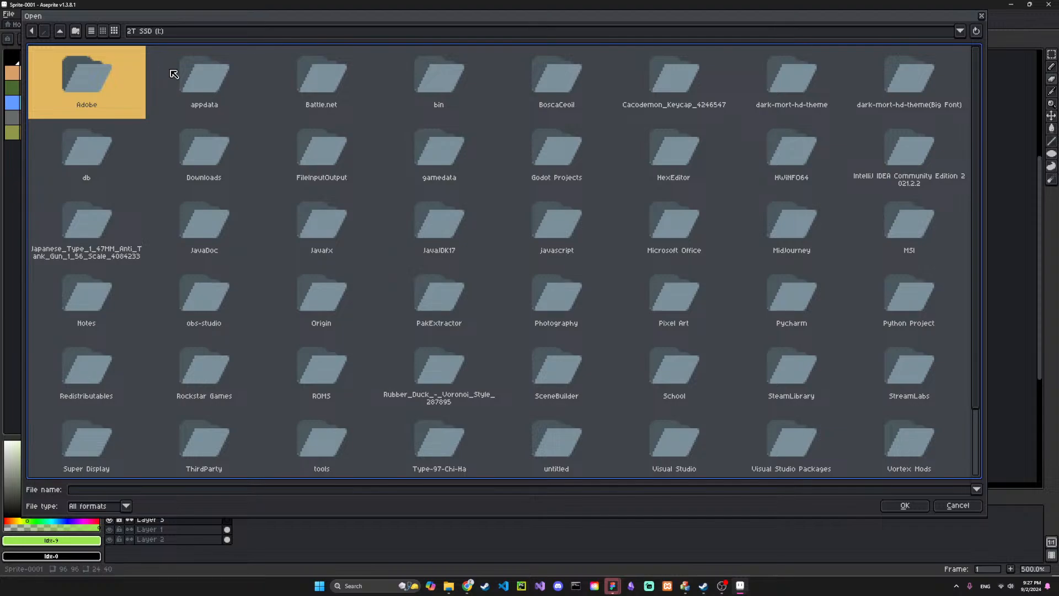
{"action": "double_click", "coordinate": [676, 304]}
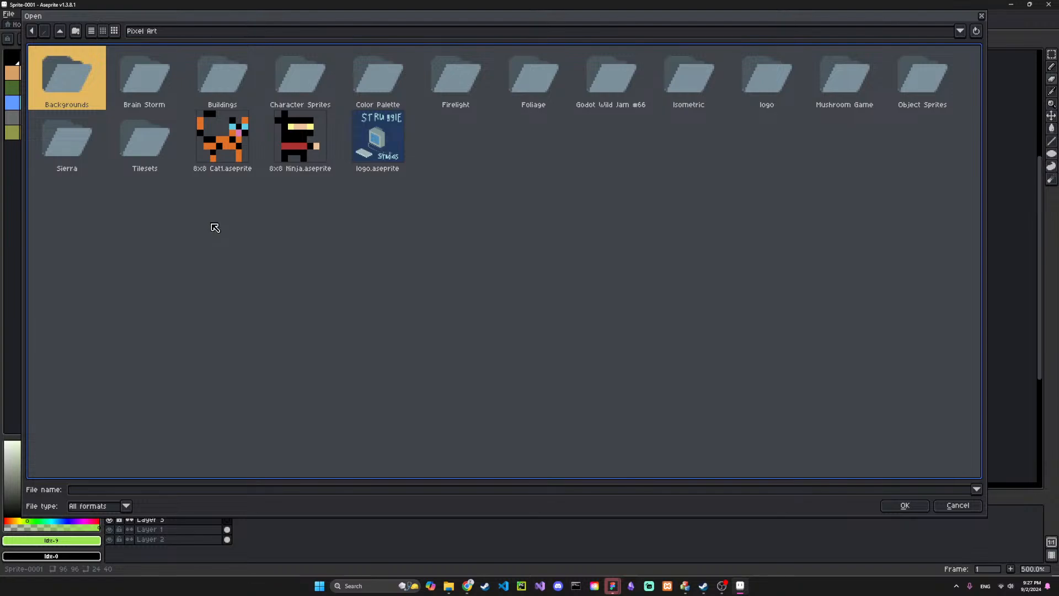
{"action": "double_click", "coordinate": [454, 80]}
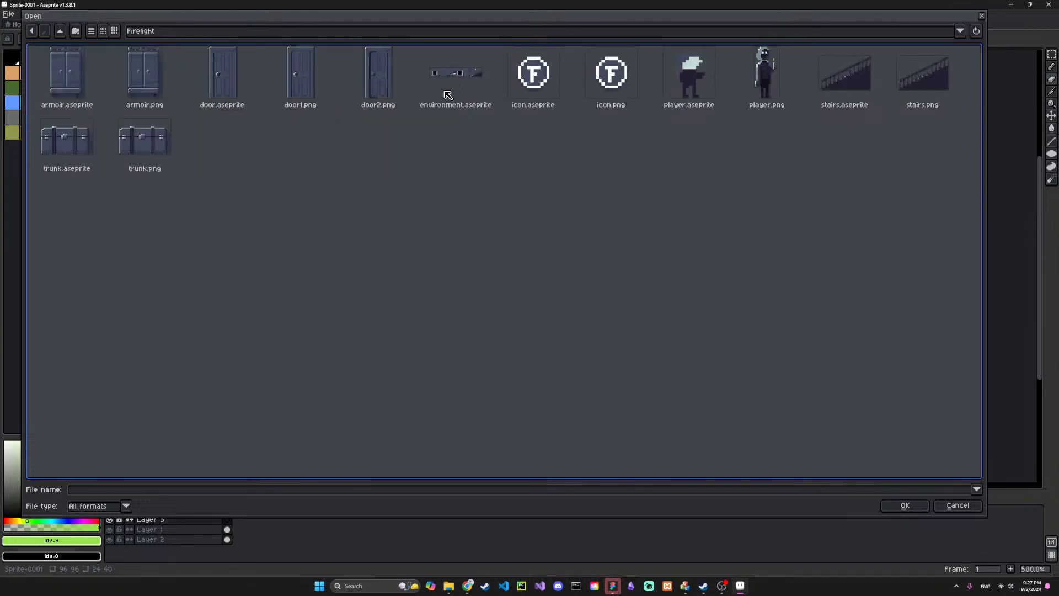
{"action": "double_click", "coordinate": [446, 83]}
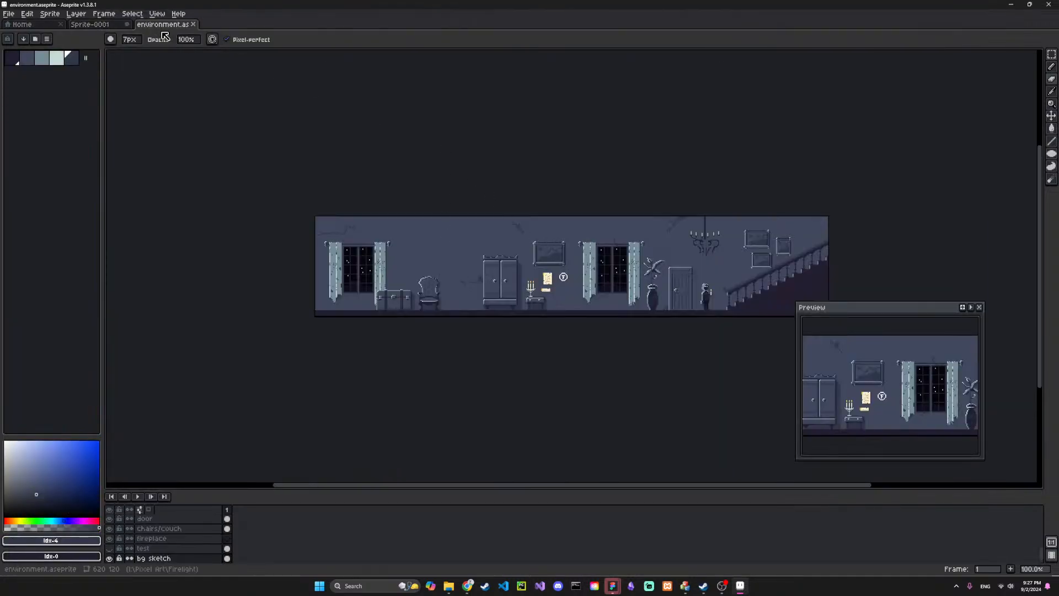
{"action": "scroll", "coordinate": [182, 532], "scroll_direction": "up", "scroll_amount": 5}
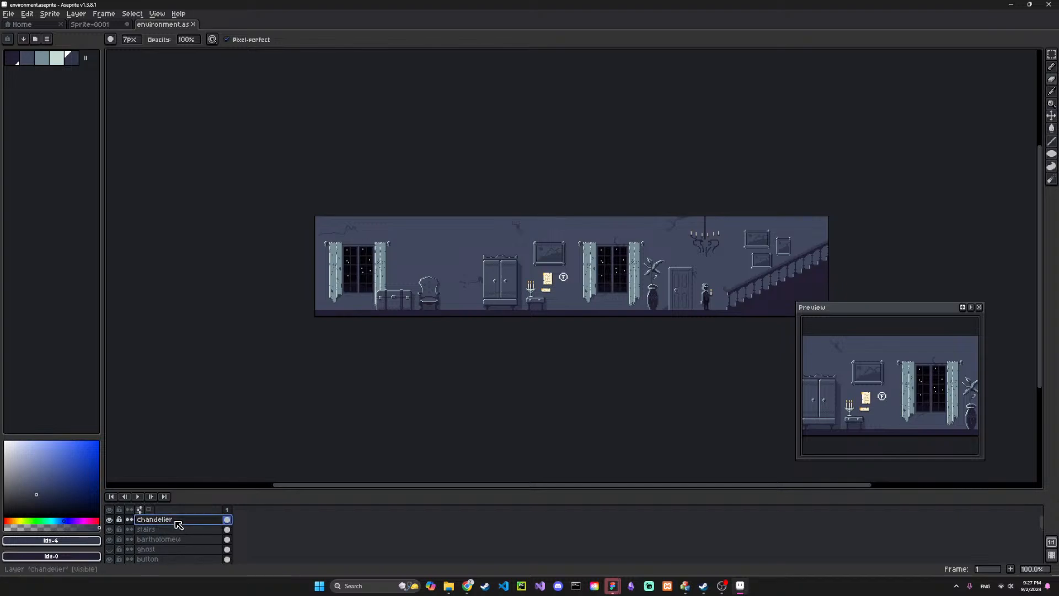
Add a new layer above the chandelier layer and name it ghosties
{"action": "right_click", "coordinate": [175, 519]}
{"action": "mouse_move", "coordinate": [209, 511]}
{"action": "left_click", "coordinate": [270, 511]}
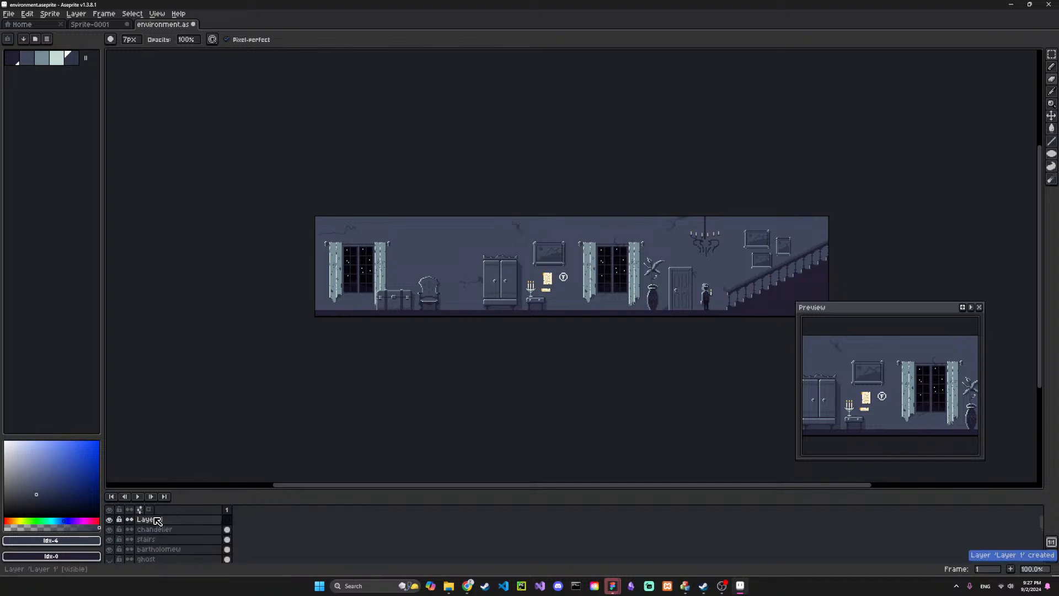
{"action": "double_click", "coordinate": [160, 519]}
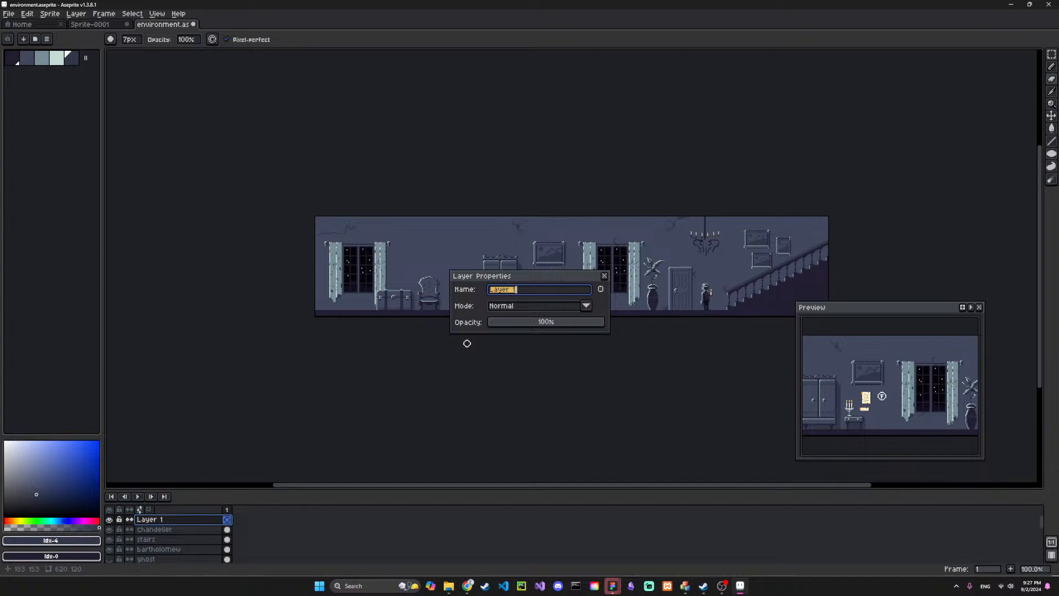
{"action": "type", "text": "ghosties"}
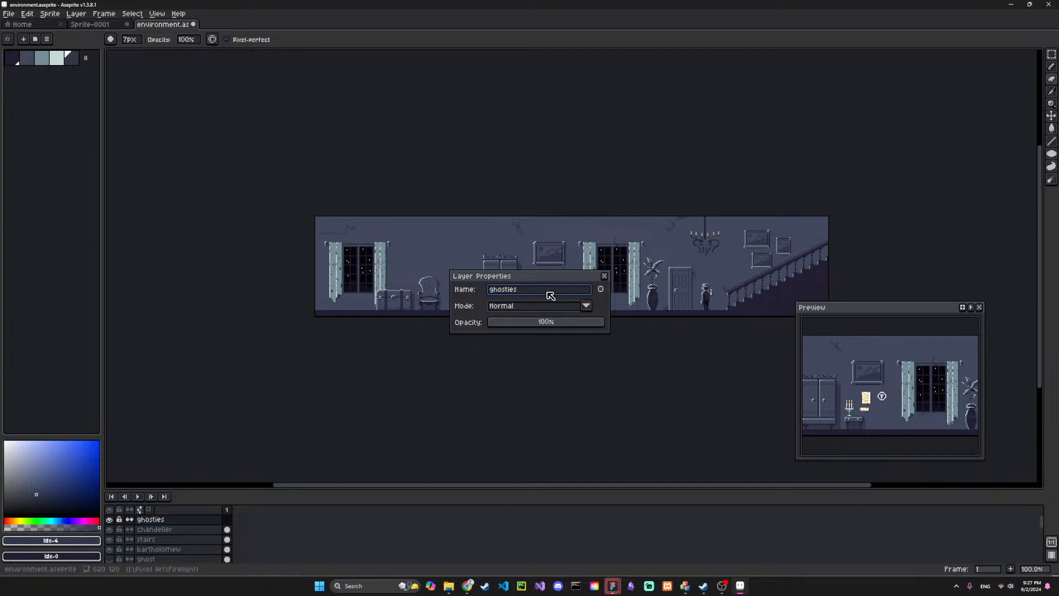
{"action": "key", "text": "Return"}
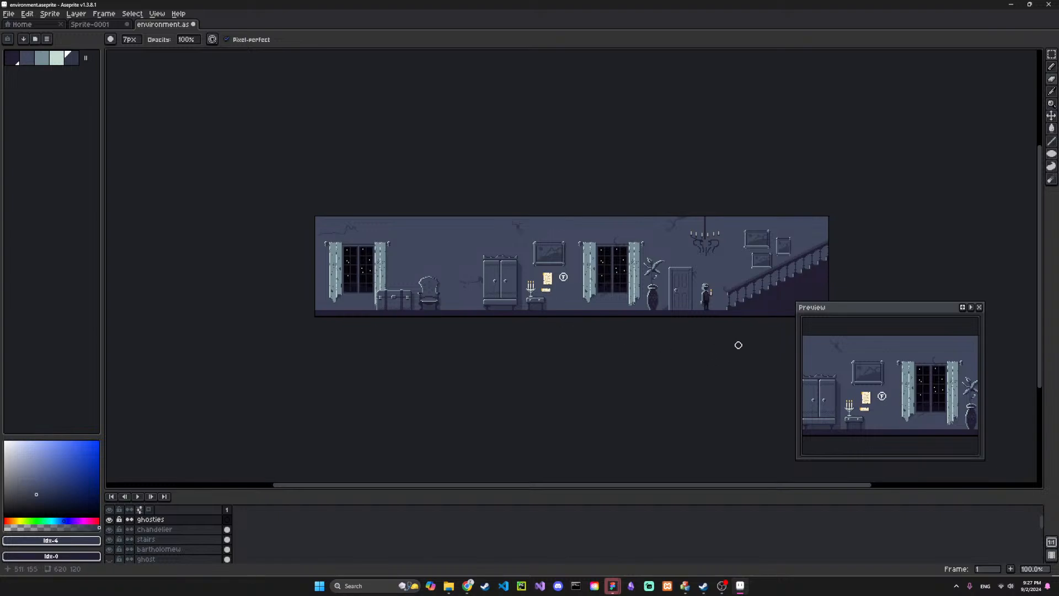
Move the floating preview window clear of the room artwork and bring the armchair and wardrobe area into view at 200% zoom
{"action": "scroll", "coordinate": [776, 376], "scroll_direction": "up", "scroll_amount": 2}
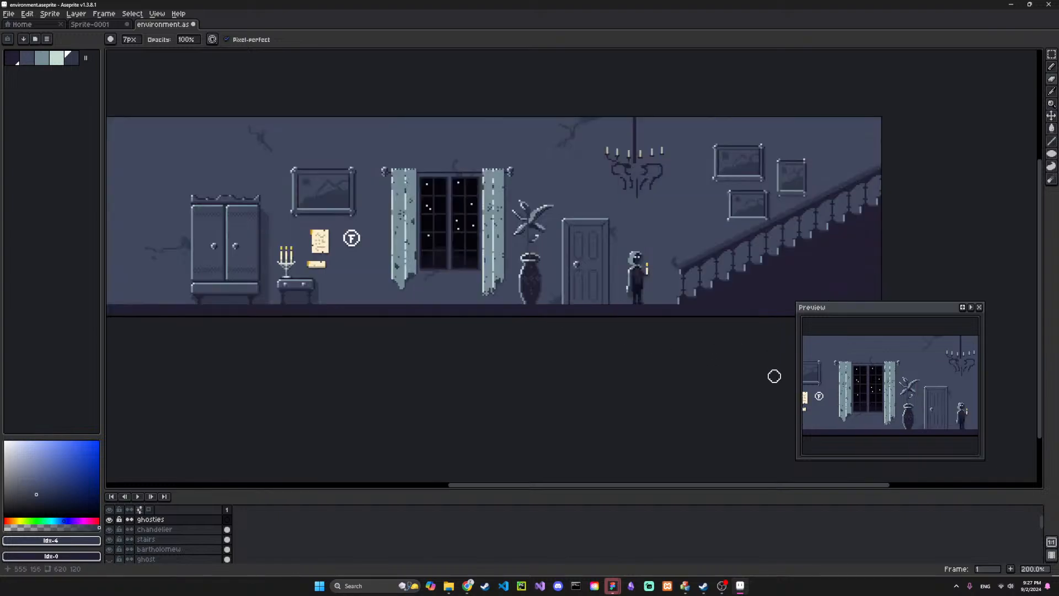
{"action": "scroll", "coordinate": [634, 306], "scroll_direction": "down", "scroll_amount": 1}
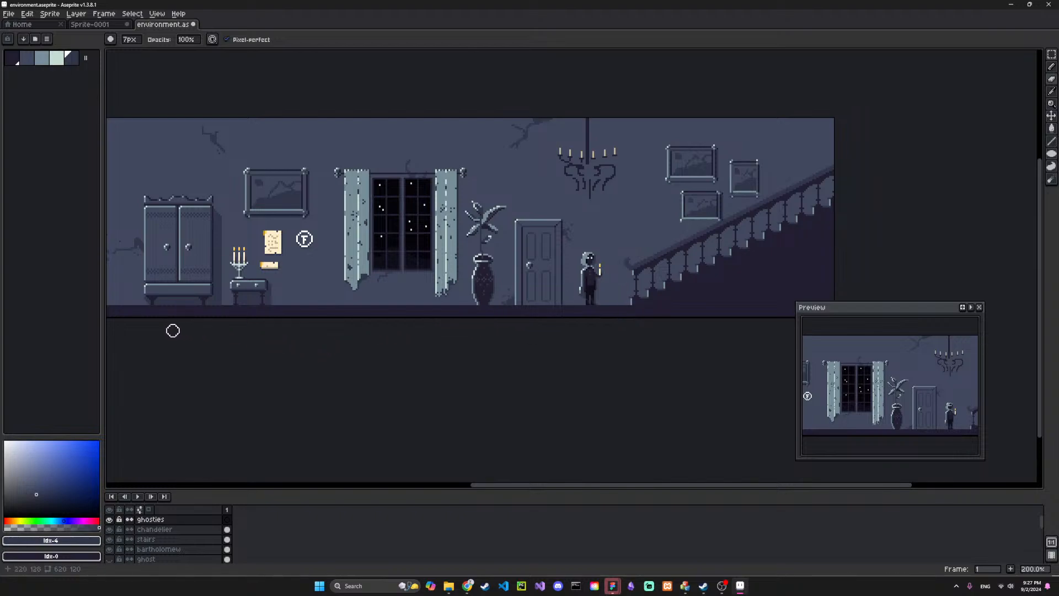
{"action": "key", "text": "space"}
{"action": "left_click_drag", "start_coordinate": [201, 337], "coordinate": [639, 387]}
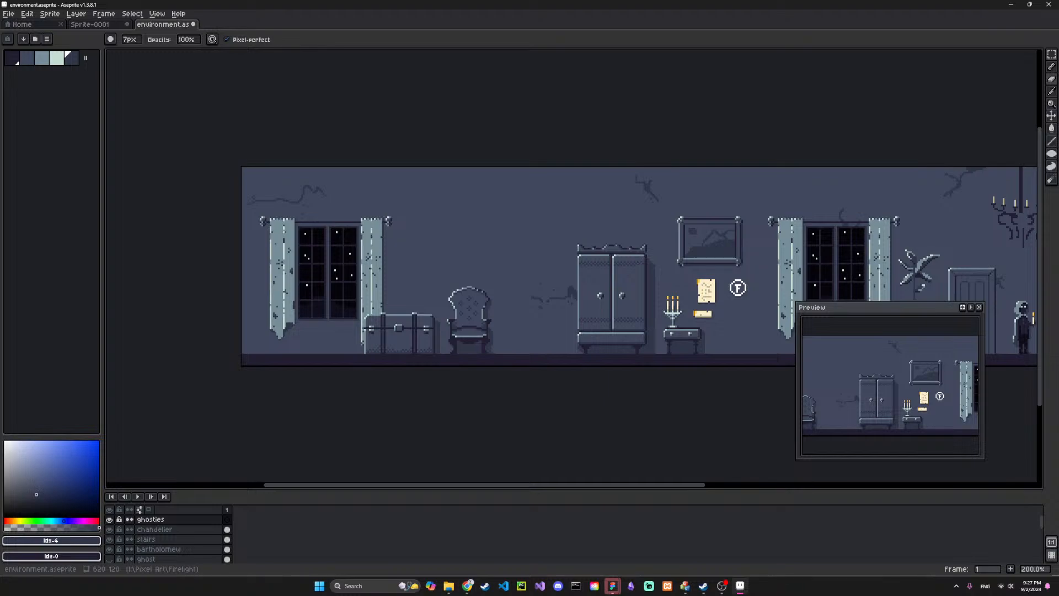
{"action": "key", "text": "alt+Tab"}
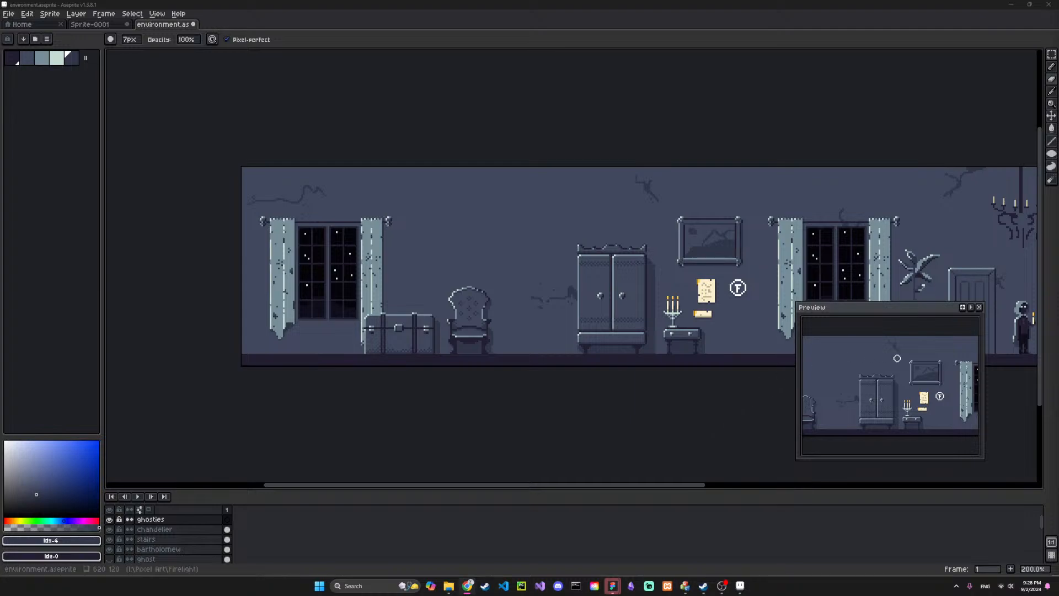
{"action": "left_click_drag", "start_coordinate": [877, 309], "coordinate": [98, 91]}
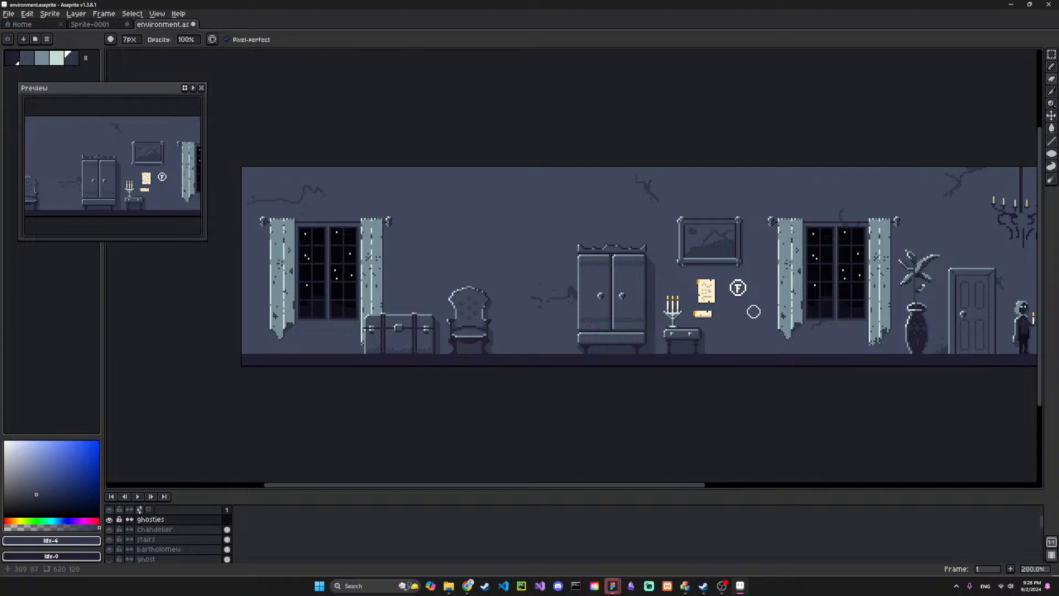
{"action": "left_click_drag", "start_coordinate": [501, 199], "coordinate": [480, 189]}
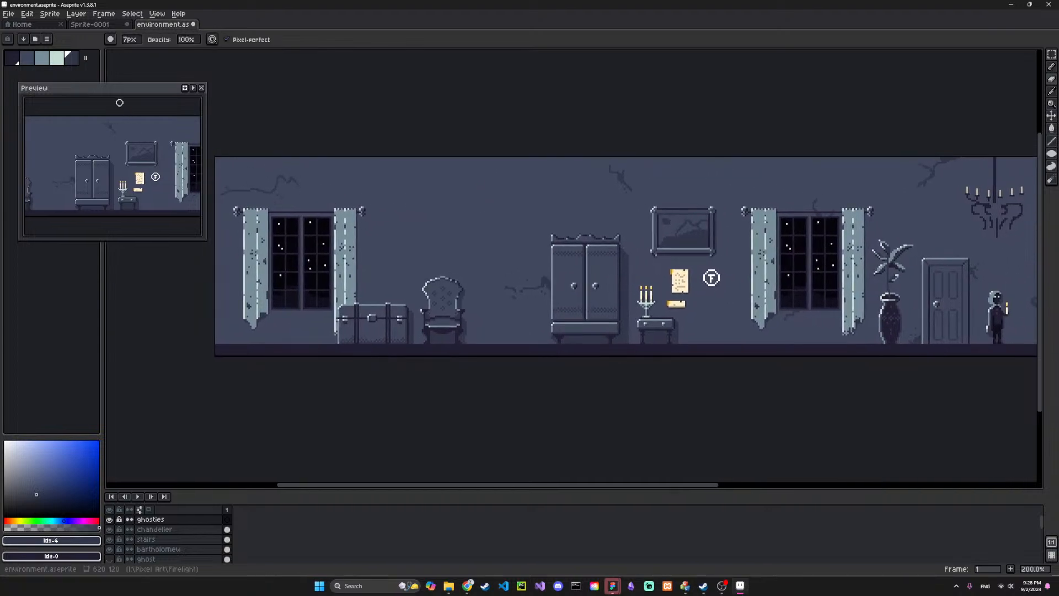
Choose the Pencil tool with the pale mint palette colour and enlarge its brush to 14 px, undoing the stray stroke
{"action": "left_click", "coordinate": [64, 60]}
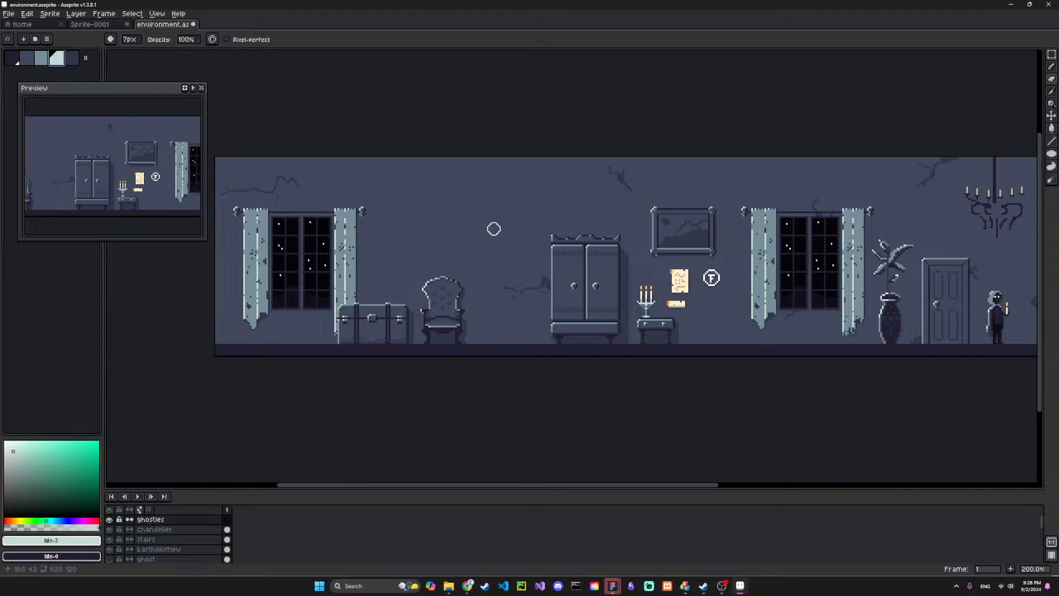
{"action": "key", "text": "b"}
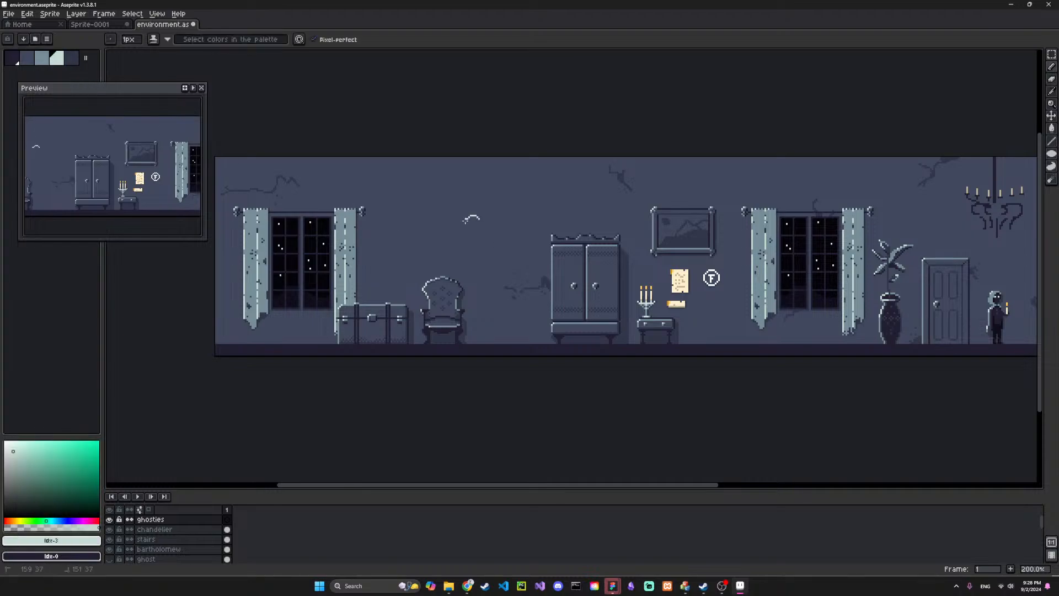
{"action": "key", "text": "ctrl+z"}
{"action": "key", "text": "]"}
{"action": "key", "text": "]"}
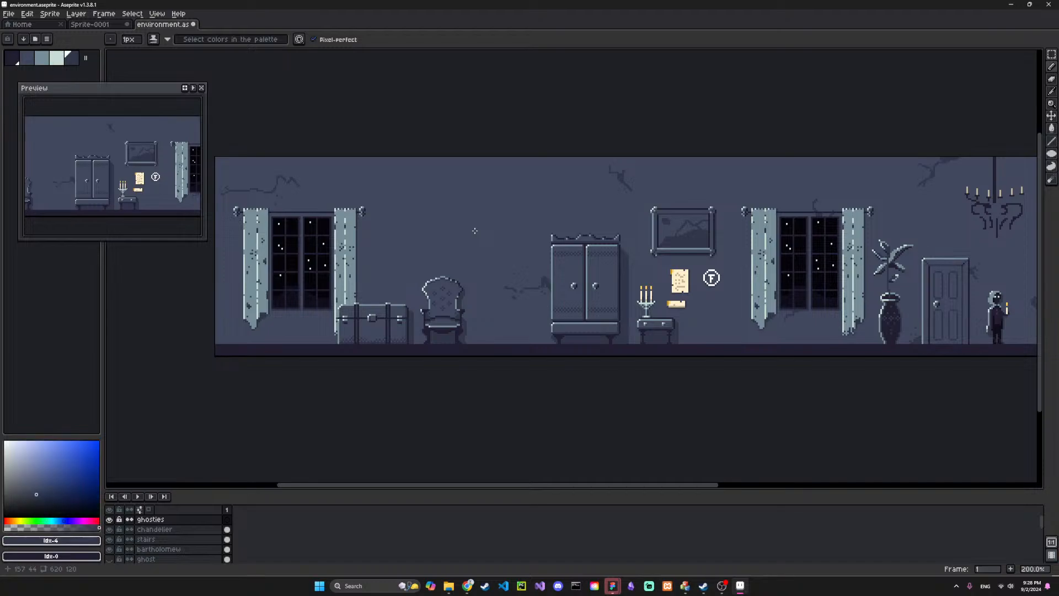
{"action": "key", "text": "]"}
{"action": "key", "text": "["}
{"action": "key", "text": "]"}
{"action": "key", "text": "]"}
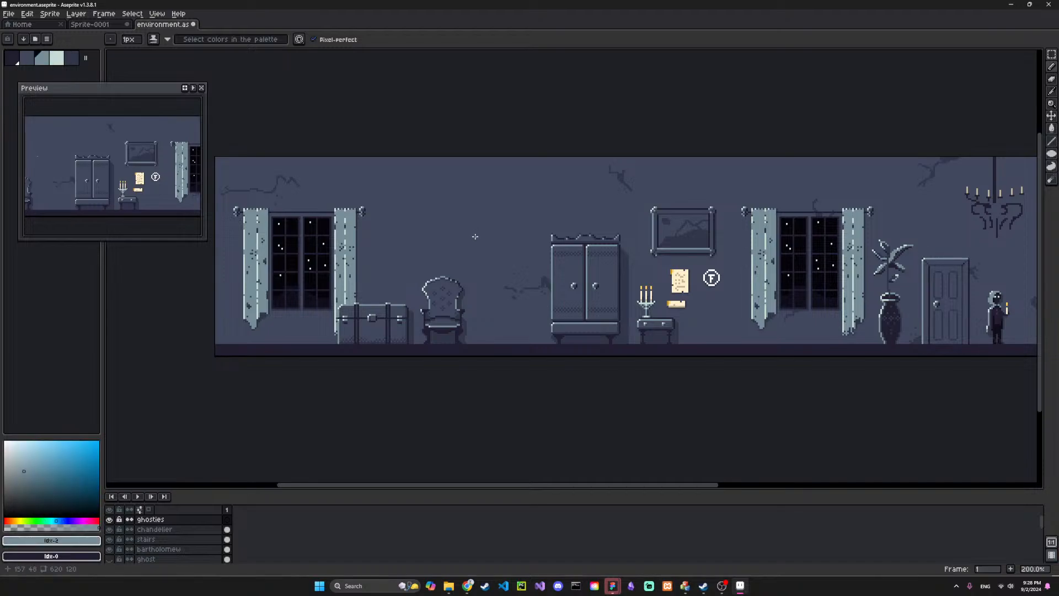
{"action": "key", "text": "]"}
{"action": "key", "text": "["}
{"action": "key", "text": "]"}
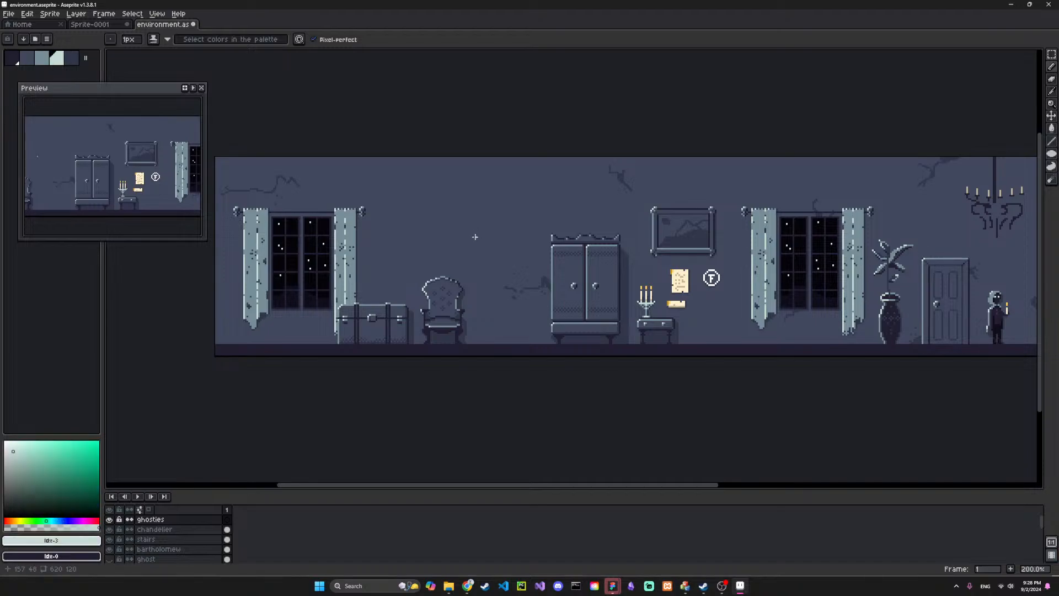
{"action": "scroll", "coordinate": [484, 242], "scroll_direction": "up", "scroll_amount": 12}
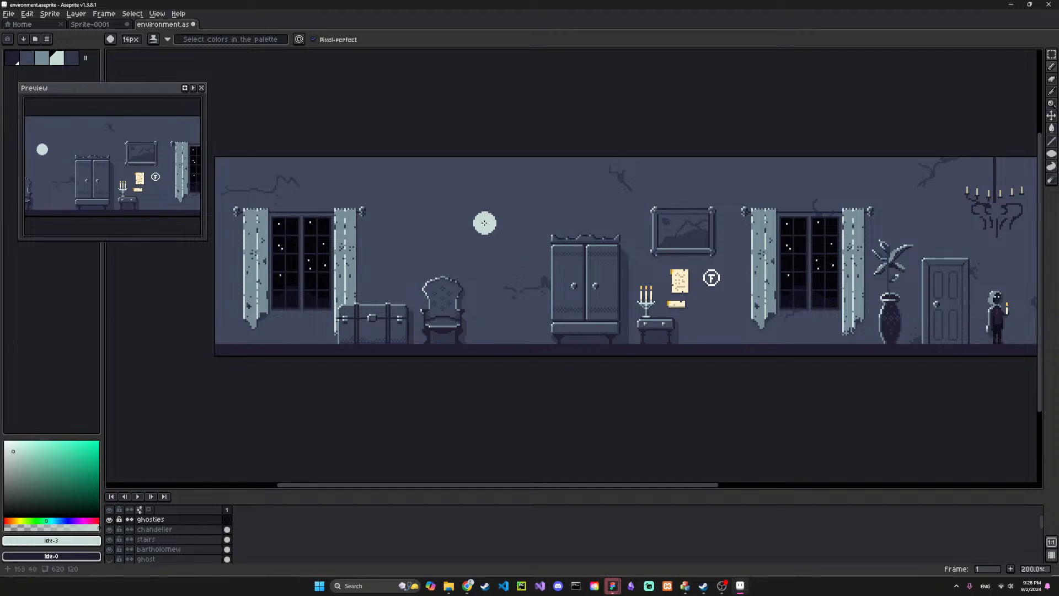
Set the opacity of the ghosties layer to 65%
{"action": "left_click", "coordinate": [129, 519]}
{"action": "left_click", "coordinate": [129, 519]}
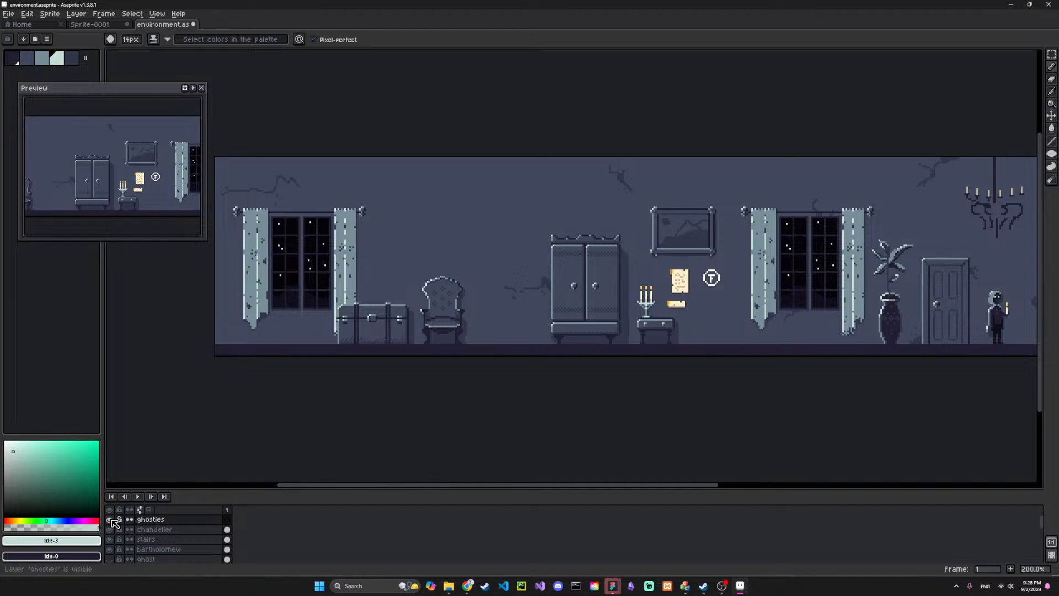
{"action": "right_click", "coordinate": [143, 521]}
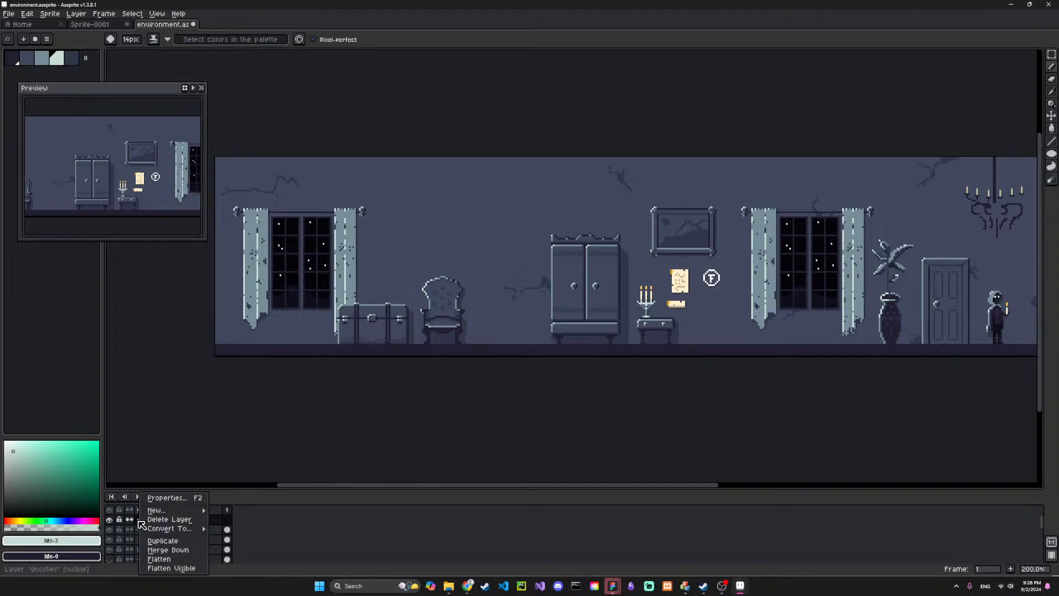
{"action": "left_click", "coordinate": [163, 498]}
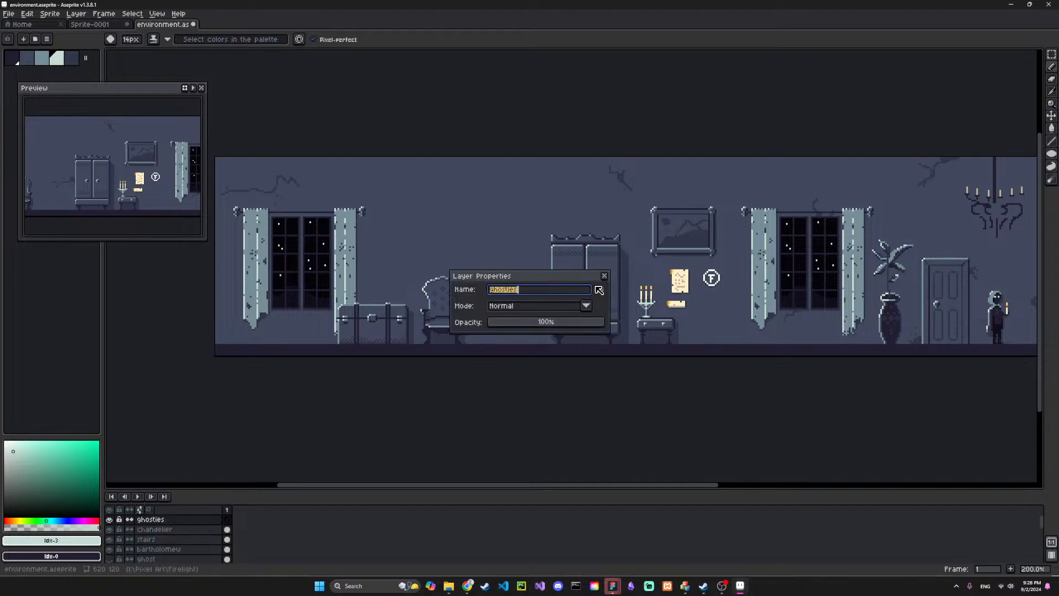
{"action": "left_click", "coordinate": [539, 325]}
{"action": "left_click_drag", "start_coordinate": [542, 329], "coordinate": [566, 339]}
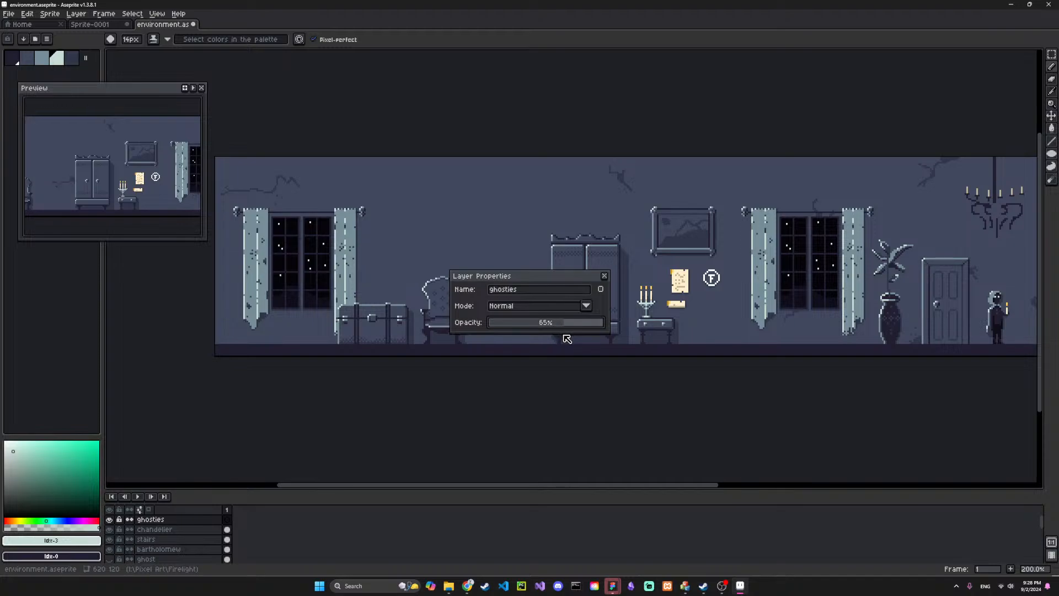
{"action": "left_click", "coordinate": [604, 276]}
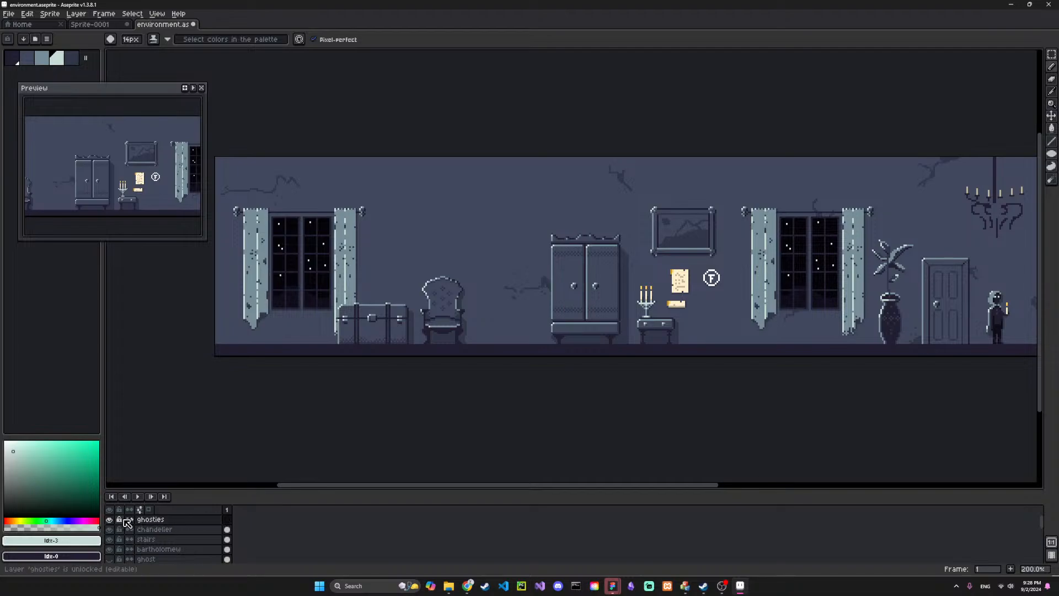
Set the opacity of the ghosties layer to 50%
{"action": "right_click", "coordinate": [151, 522]}
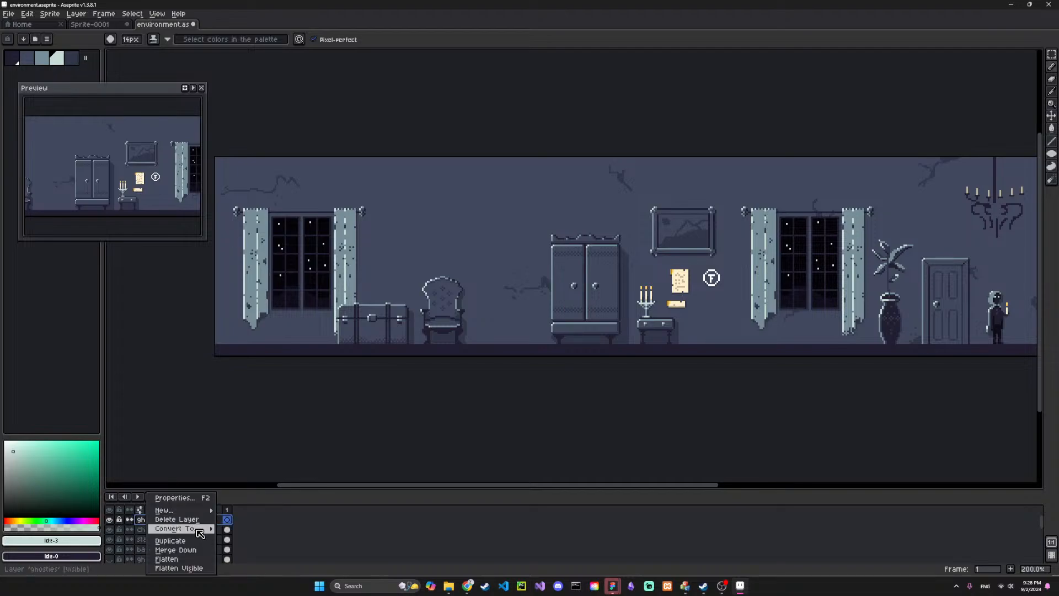
{"action": "left_click", "coordinate": [195, 500]}
{"action": "left_click_drag", "start_coordinate": [562, 326], "coordinate": [551, 332]}
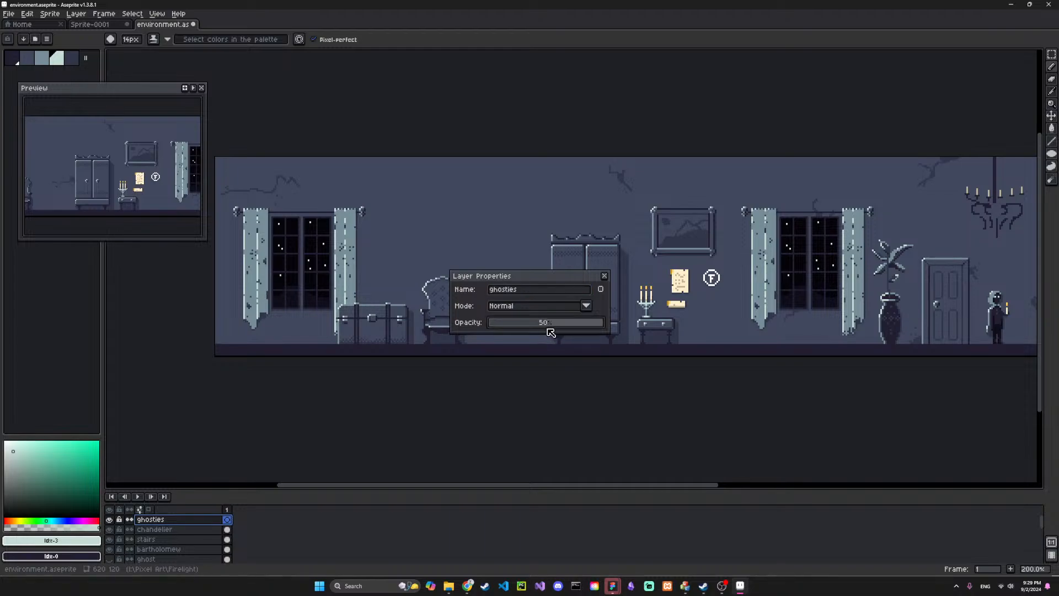
{"action": "left_click", "coordinate": [604, 276]}
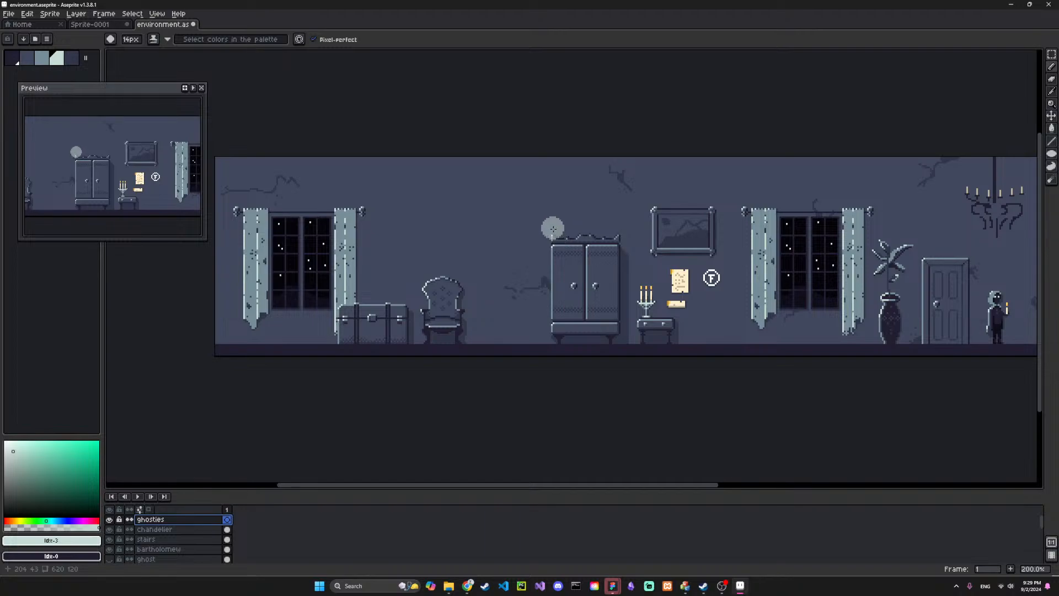
{"action": "mouse_move", "coordinate": [529, 267]}
{"action": "left_mouse_down"}
{"action": "mouse_move", "coordinate": [556, 257]}
{"action": "mouse_move", "coordinate": [502, 284]}
{"action": "left_mouse_up"}
{"action": "key", "text": "v"}
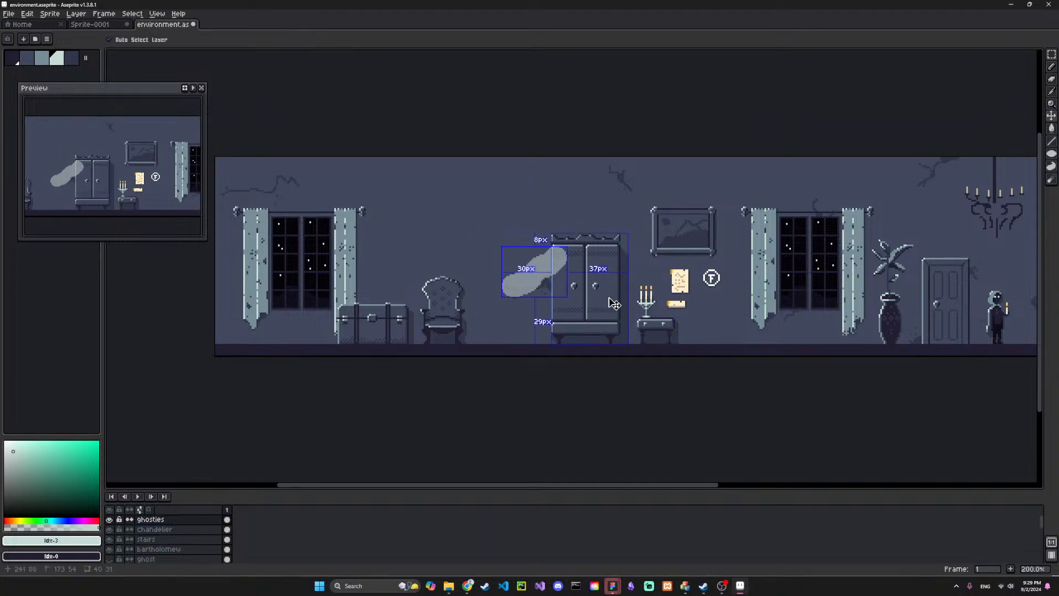
{"action": "key", "text": "ctrl+z"}
{"action": "left_click_drag", "start_coordinate": [567, 263], "coordinate": [541, 302]}
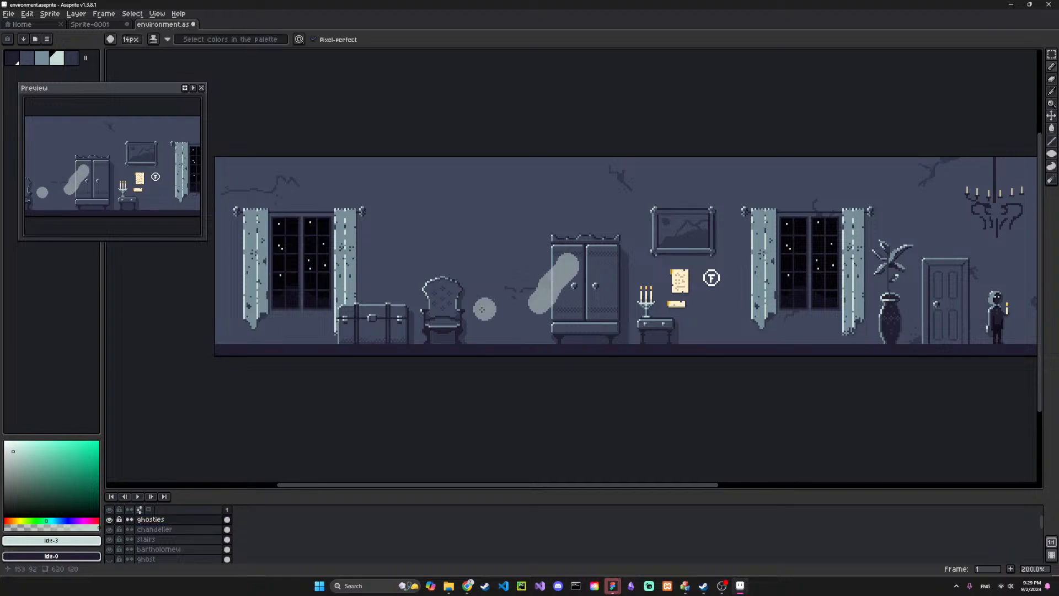
{"action": "key", "text": "ctrl+z"}
{"action": "key", "text": "b"}
{"action": "mouse_move", "coordinate": [559, 259]}
{"action": "left_mouse_down"}
{"action": "mouse_move", "coordinate": [521, 292]}
{"action": "mouse_move", "coordinate": [517, 325]}
{"action": "mouse_move", "coordinate": [544, 289]}
{"action": "mouse_move", "coordinate": [540, 314]}
{"action": "mouse_move", "coordinate": [567, 317]}
{"action": "mouse_move", "coordinate": [553, 288]}
{"action": "mouse_move", "coordinate": [523, 304]}
{"action": "mouse_move", "coordinate": [542, 274]}
{"action": "left_mouse_up"}
{"action": "key", "text": "ctrl+z"}
{"action": "key", "text": "ctrl+z"}
{"action": "key", "text": "ctrl+z"}
{"action": "key", "text": "ctrl+z"}
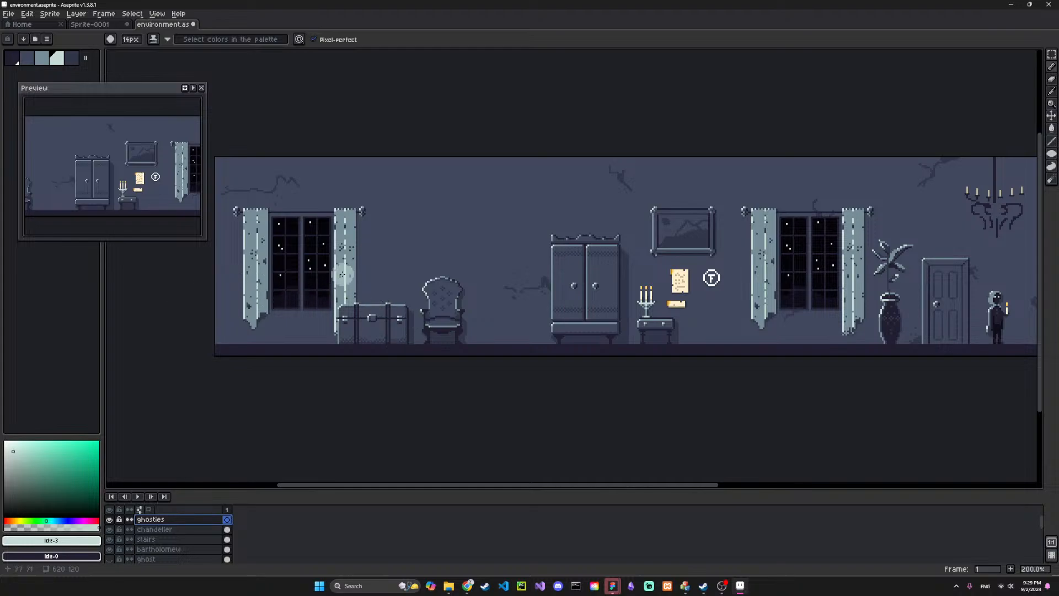
Paint the ghost's slanted body on the ghosties layer, rising from the armchair's backrest toward the wall above it
{"action": "left_click", "coordinate": [511, 278]}
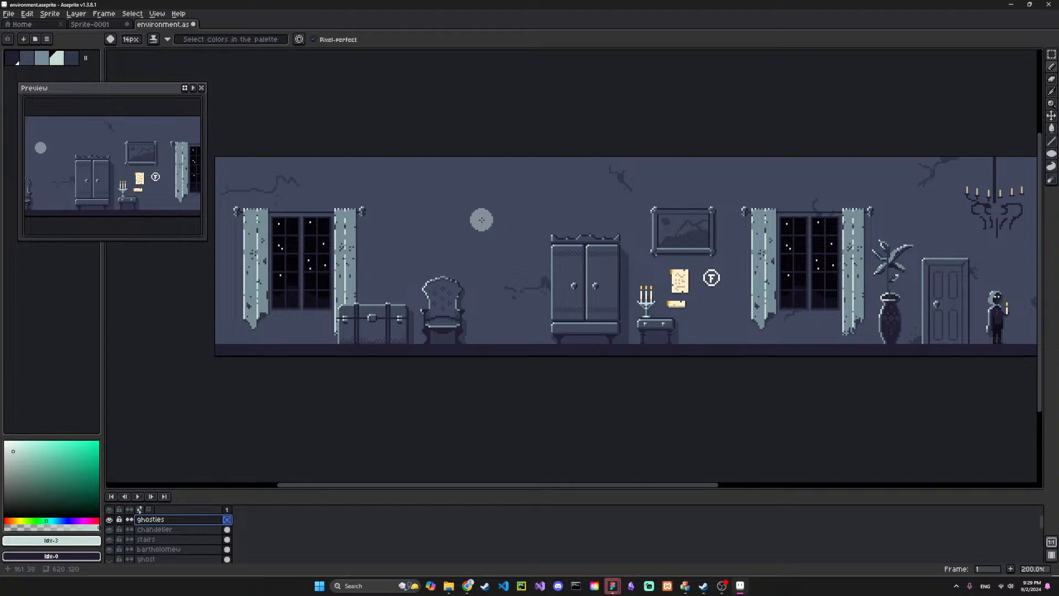
{"action": "mouse_move", "coordinate": [487, 224]}
{"action": "left_mouse_down"}
{"action": "mouse_move", "coordinate": [472, 280]}
{"action": "mouse_move", "coordinate": [483, 239]}
{"action": "mouse_move", "coordinate": [453, 277]}
{"action": "left_mouse_up"}
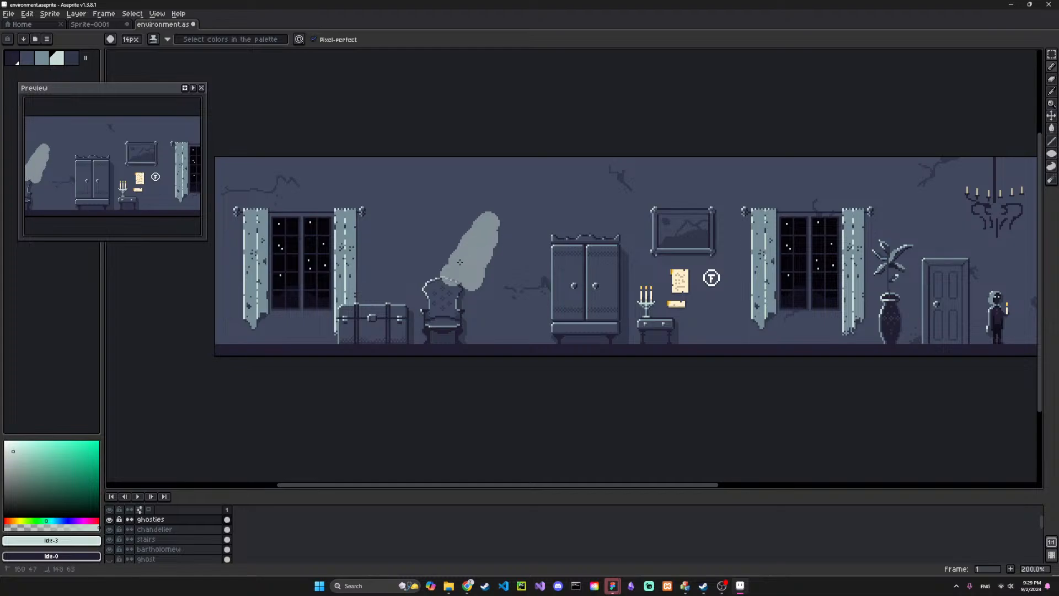
{"action": "left_click_drag", "start_coordinate": [448, 276], "coordinate": [445, 282]}
Reduce the brush to 6 px and undo the short arm tried on the ghost's side
{"action": "key", "text": "minus"}
{"action": "key", "text": "minus"}
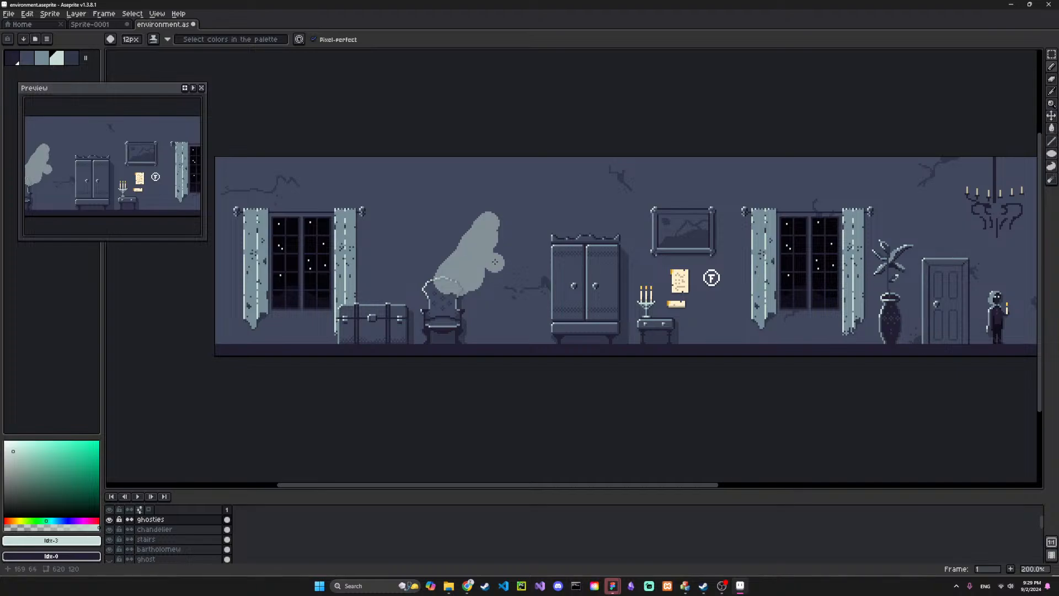
{"action": "key", "text": "minus"}
{"action": "key", "text": "minus"}
{"action": "key", "text": "minus"}
{"action": "key", "text": "v"}
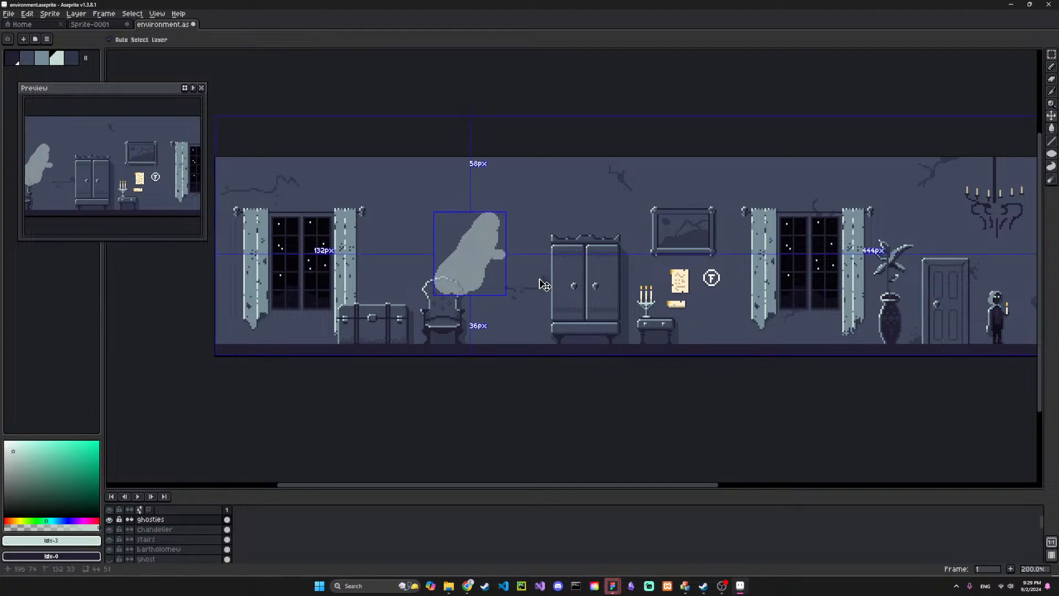
{"action": "key", "text": "ctrl+z"}
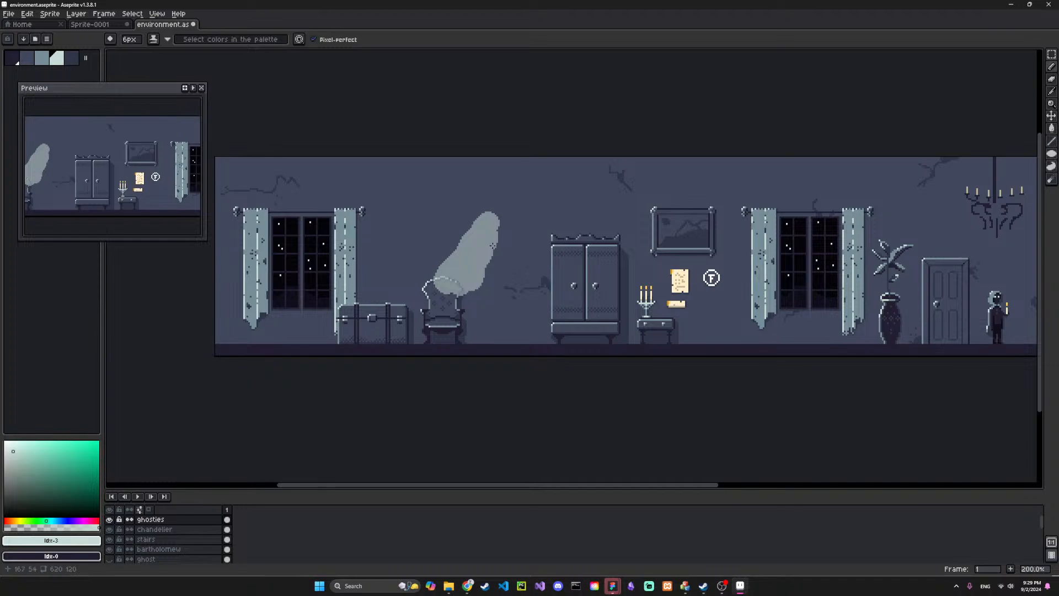
Return to the pale mint palette colour, reduce the brush to 3 px and draw a thin arm reaching from the ghost toward the wardrobe
{"action": "key", "text": "]"}
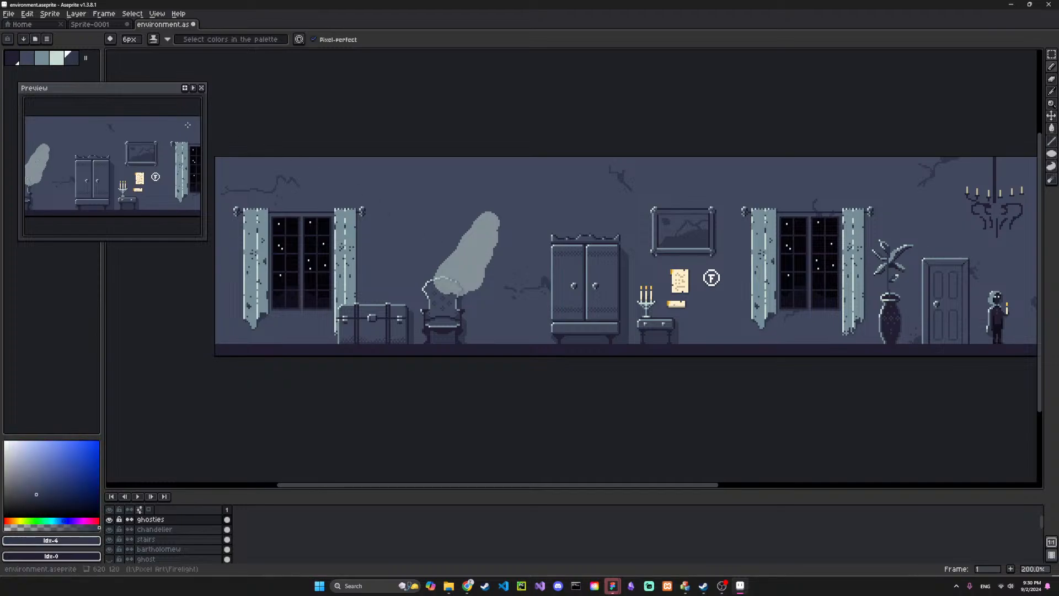
{"action": "key", "text": "["}
{"action": "key", "text": "["}
{"action": "key", "text": "["}
{"action": "key", "text": "["}
{"action": "key", "text": "["}
{"action": "key", "text": "["}
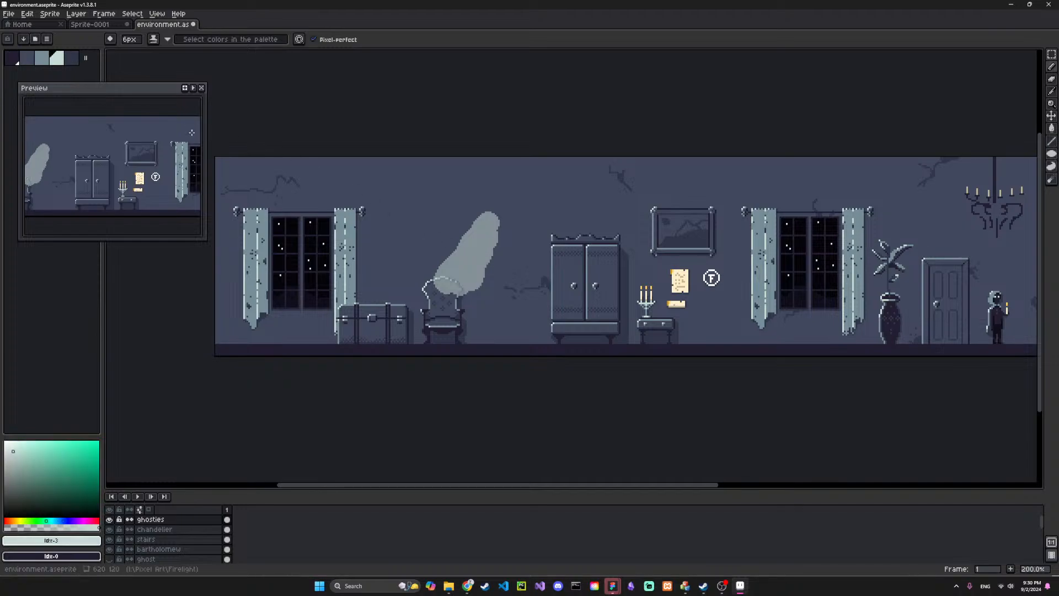
{"action": "key", "text": "minus"}
{"action": "key", "text": "minus"}
{"action": "key", "text": "minus"}
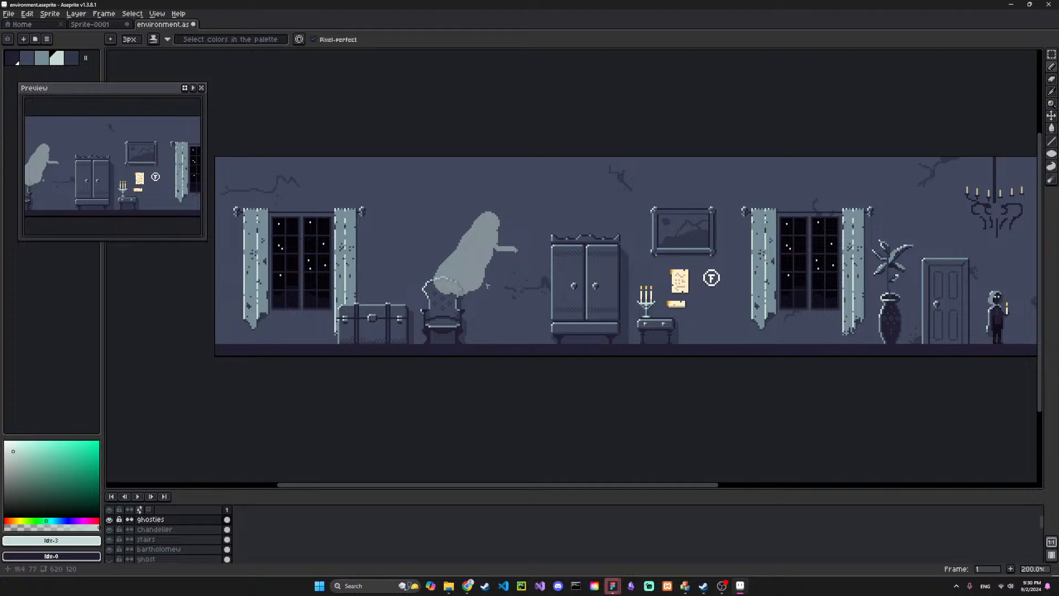
Undo the ghost's arm and body strokes until the ghosties layer is empty
{"action": "left_click_drag", "start_coordinate": [485, 253], "coordinate": [503, 264]}
{"action": "key", "text": "ctrl"}
{"action": "key", "text": "ctrl+z"}
{"action": "key", "text": "ctrl+z"}
{"action": "key", "text": "ctrl+z"}
{"action": "key", "text": "ctrl+z"}
{"action": "key", "text": "ctrl+z"}
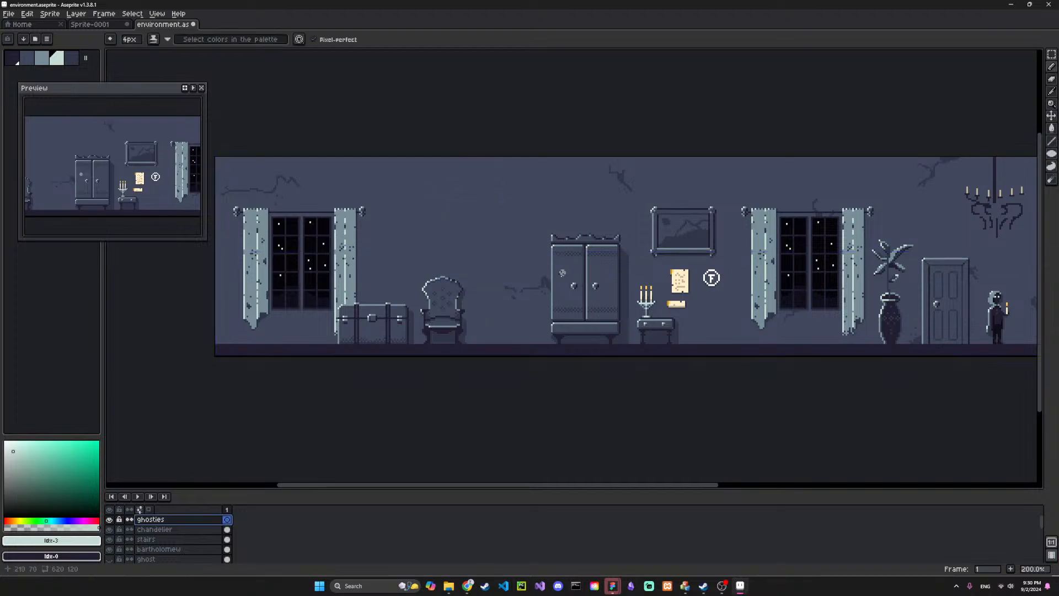
Enlarge the brush to 45 px and stamp a pale mint circle on the wall between the armchair and the wardrobe
{"action": "key", "text": "plus"}
{"action": "key", "text": "plus"}
{"action": "key", "text": "plus"}
{"action": "key", "text": "plus"}
{"action": "key", "text": "plus"}
{"action": "key", "text": "plus"}
{"action": "key", "text": "plus"}
{"action": "key", "text": "plus"}
{"action": "key", "text": "plus"}
{"action": "key", "text": "plus"}
{"action": "key", "text": "plus"}
{"action": "key", "text": "plus"}
{"action": "key", "text": "plus"}
{"action": "key", "text": "plus"}
{"action": "key", "text": "plus"}
{"action": "key", "text": "plus"}
{"action": "key", "text": "plus"}
{"action": "key", "text": "plus"}
{"action": "key", "text": "plus"}
{"action": "key", "text": "plus"}
{"action": "key", "text": "plus"}
{"action": "key", "text": "plus"}
{"action": "key", "text": "plus"}
{"action": "key", "text": "plus"}
{"action": "key", "text": "plus"}
{"action": "key", "text": "plus"}
{"action": "key", "text": "plus"}
{"action": "key", "text": "plus"}
{"action": "key", "text": "plus"}
{"action": "key", "text": "plus"}
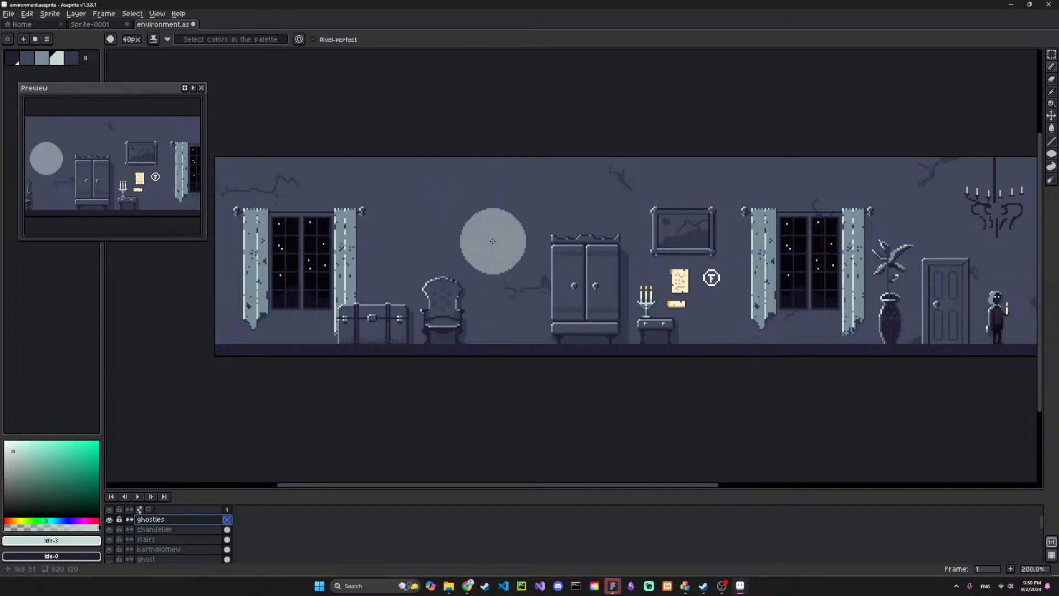
{"action": "left_click", "coordinate": [496, 245]}
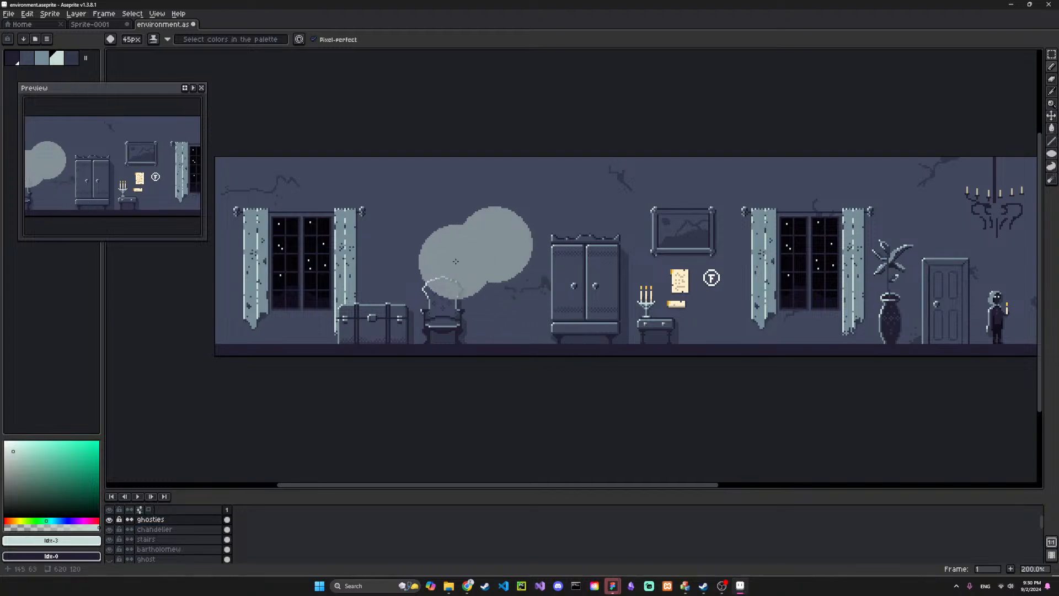
{"action": "key", "text": "minus"}
{"action": "key", "text": "minus"}
Erase a 7 px round hole near the edge of the circle facing the wardrobe, undoing the one tried at its centre
{"action": "key", "text": "b"}
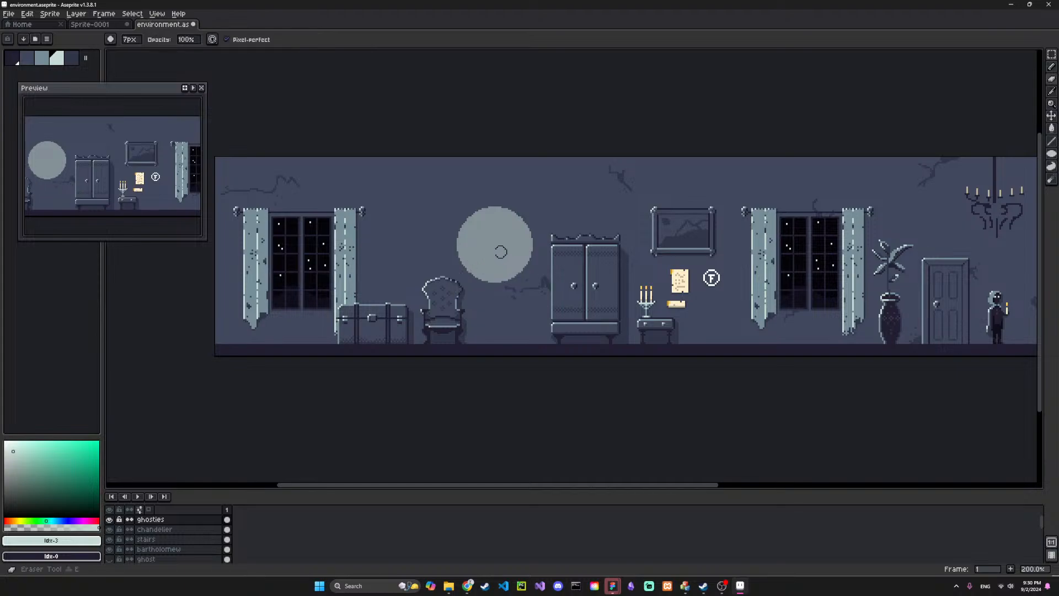
{"action": "left_click", "coordinate": [493, 248]}
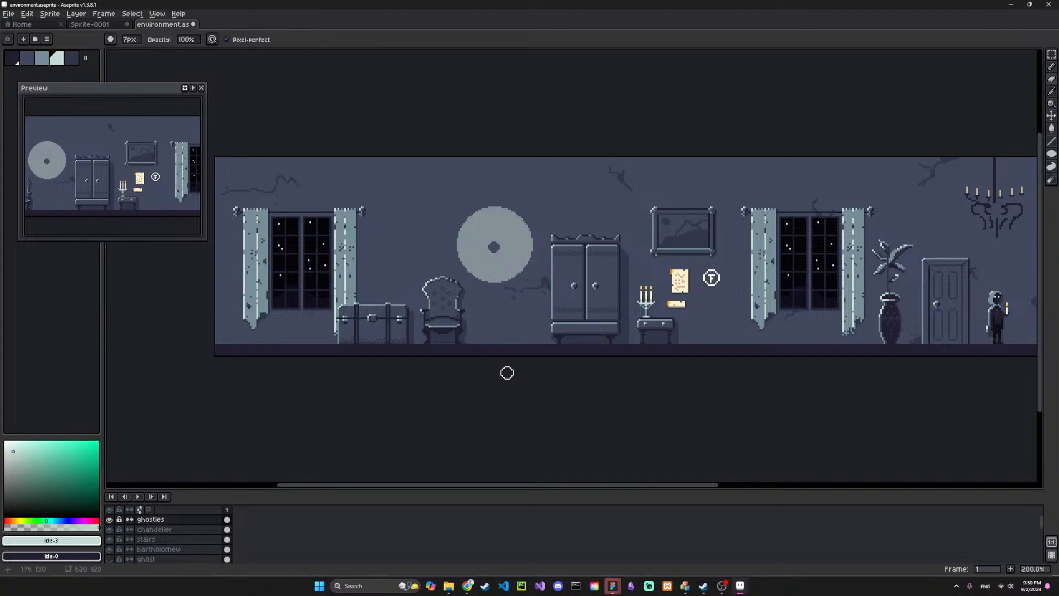
{"action": "key", "text": "ctrl+z"}
{"action": "left_click", "coordinate": [517, 243]}
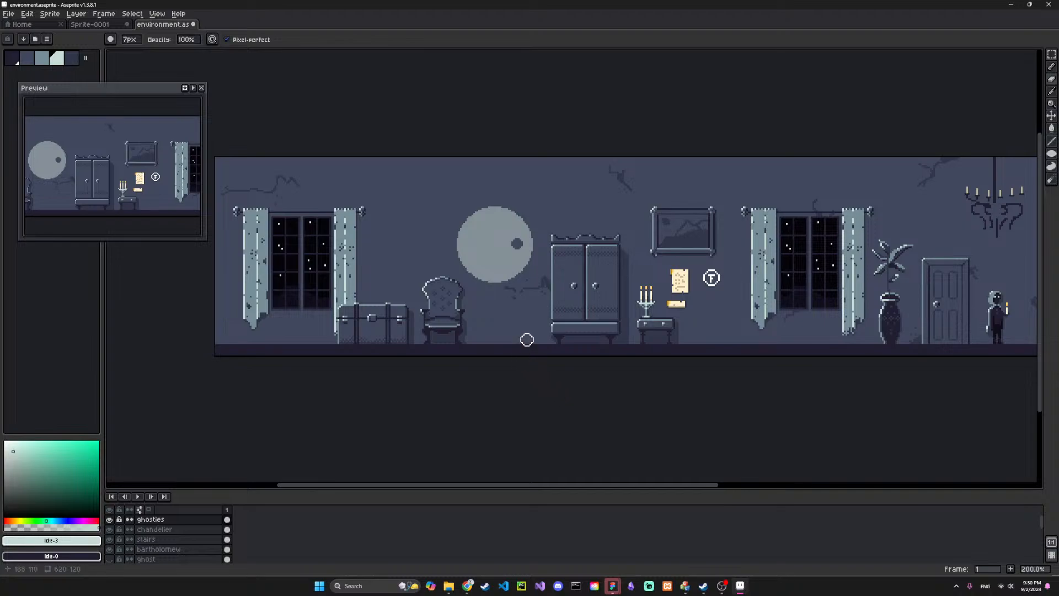
Reduce the eraser to 1 px and carve thin branching cracks from the hole across the pale circle
{"action": "key", "text": "minus"}
{"action": "key", "text": "minus"}
{"action": "key", "text": "minus"}
{"action": "key", "text": "minus"}
{"action": "key", "text": "minus"}
{"action": "key", "text": "minus"}
{"action": "mouse_move", "coordinate": [517, 239]}
{"action": "left_mouse_down"}
{"action": "mouse_move", "coordinate": [498, 222]}
{"action": "mouse_move", "coordinate": [511, 243]}
{"action": "mouse_move", "coordinate": [494, 241]}
{"action": "mouse_move", "coordinate": [504, 266]}
{"action": "mouse_move", "coordinate": [479, 282]}
{"action": "left_mouse_up"}
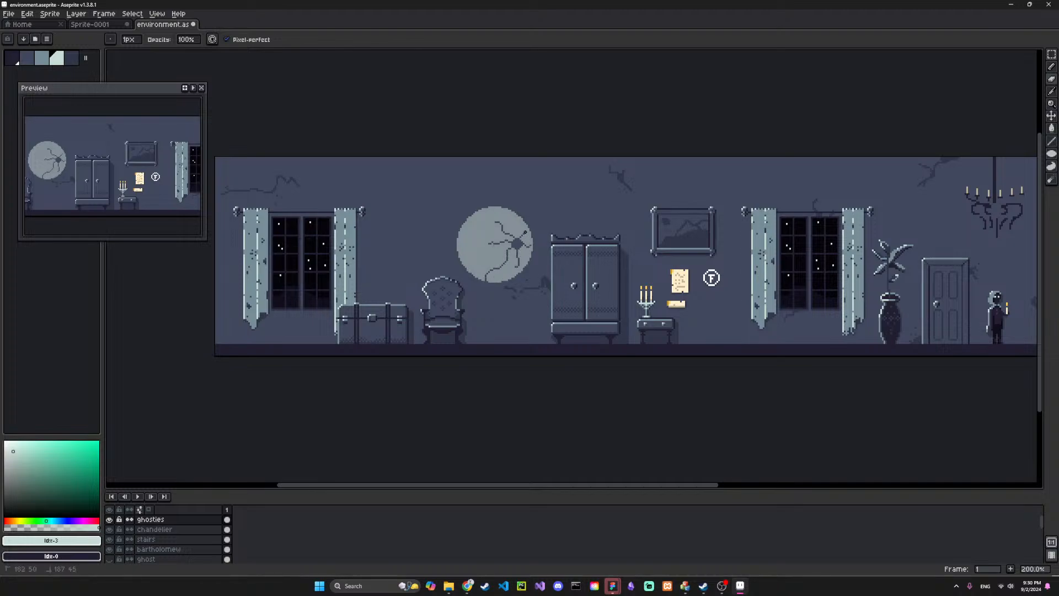
{"action": "mouse_move", "coordinate": [513, 218]}
{"action": "left_mouse_down"}
{"action": "mouse_move", "coordinate": [489, 236]}
{"action": "mouse_move", "coordinate": [504, 266]}
{"action": "mouse_move", "coordinate": [521, 264]}
{"action": "left_mouse_up"}
{"action": "mouse_move", "coordinate": [473, 218]}
{"action": "left_mouse_down"}
{"action": "mouse_move", "coordinate": [456, 248]}
{"action": "mouse_move", "coordinate": [478, 258]}
{"action": "left_mouse_up"}
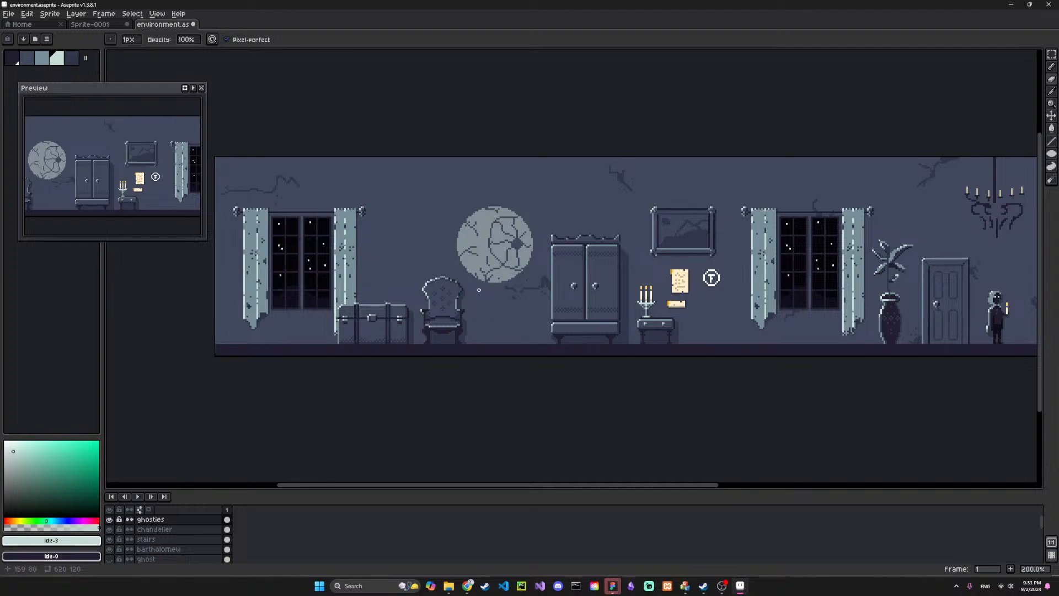
Enlarge the eraser to 15 px and erase the whole cracked circle from the ghosties layer
{"action": "scroll", "coordinate": [513, 276], "scroll_direction": "up", "scroll_amount": 11}
{"action": "scroll", "coordinate": [512, 296], "scroll_direction": "up", "scroll_amount": 3}
{"action": "mouse_move", "coordinate": [529, 293]}
{"action": "left_mouse_down"}
{"action": "mouse_move", "coordinate": [469, 288]}
{"action": "mouse_move", "coordinate": [553, 283]}
{"action": "mouse_move", "coordinate": [451, 257]}
{"action": "mouse_move", "coordinate": [537, 248]}
{"action": "mouse_move", "coordinate": [532, 241]}
{"action": "mouse_move", "coordinate": [441, 228]}
{"action": "mouse_move", "coordinate": [522, 222]}
{"action": "left_mouse_up"}
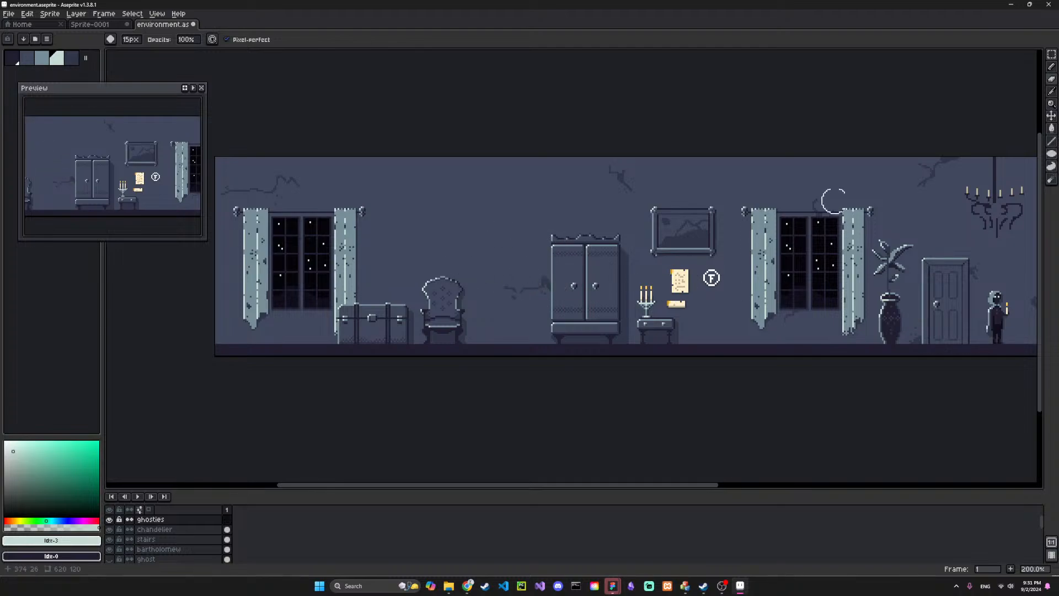
Duplicate the bartholomew layer
{"action": "key", "text": "b"}
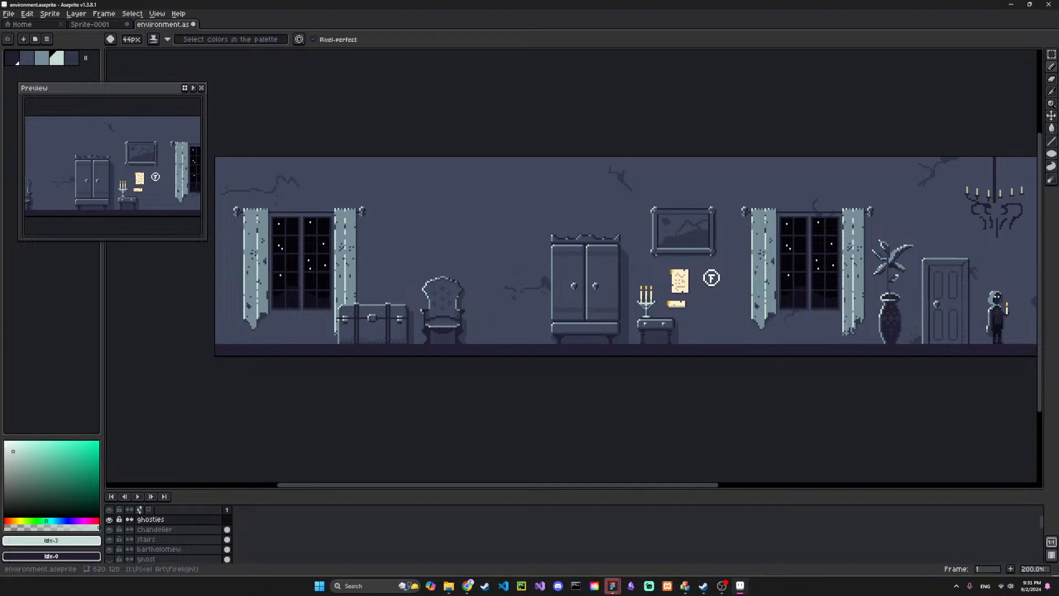
{"action": "key", "text": "alt+Tab"}
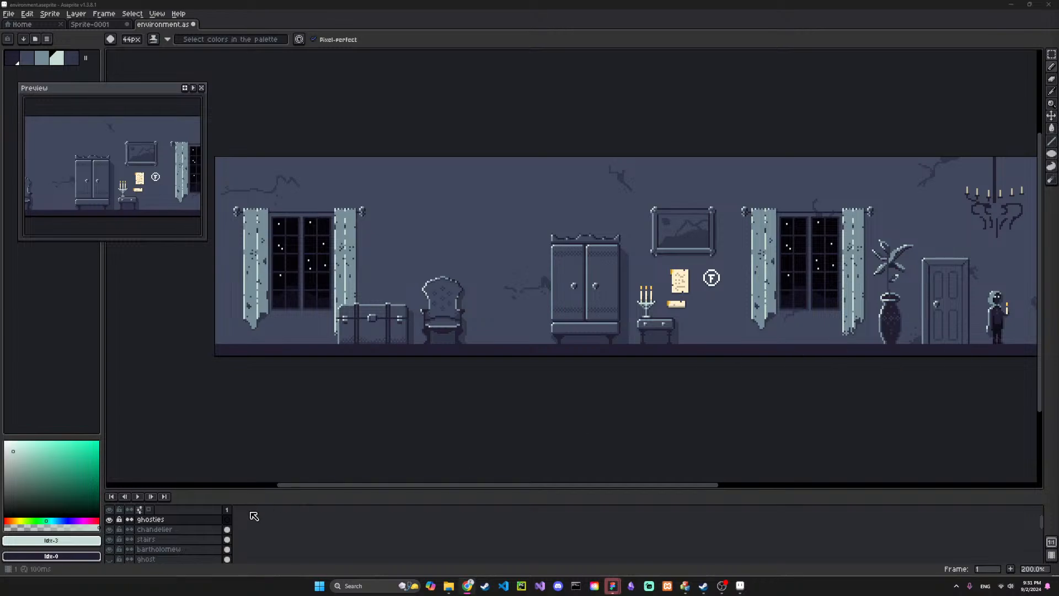
{"action": "left_click", "coordinate": [182, 550]}
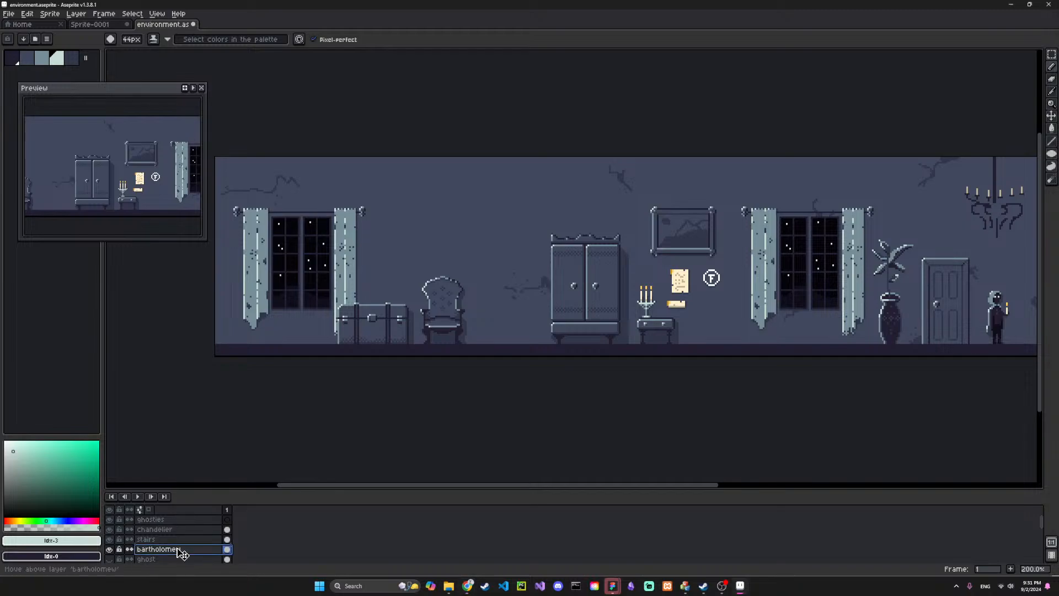
{"action": "right_click", "coordinate": [178, 549]}
{"action": "left_click", "coordinate": [228, 543]}
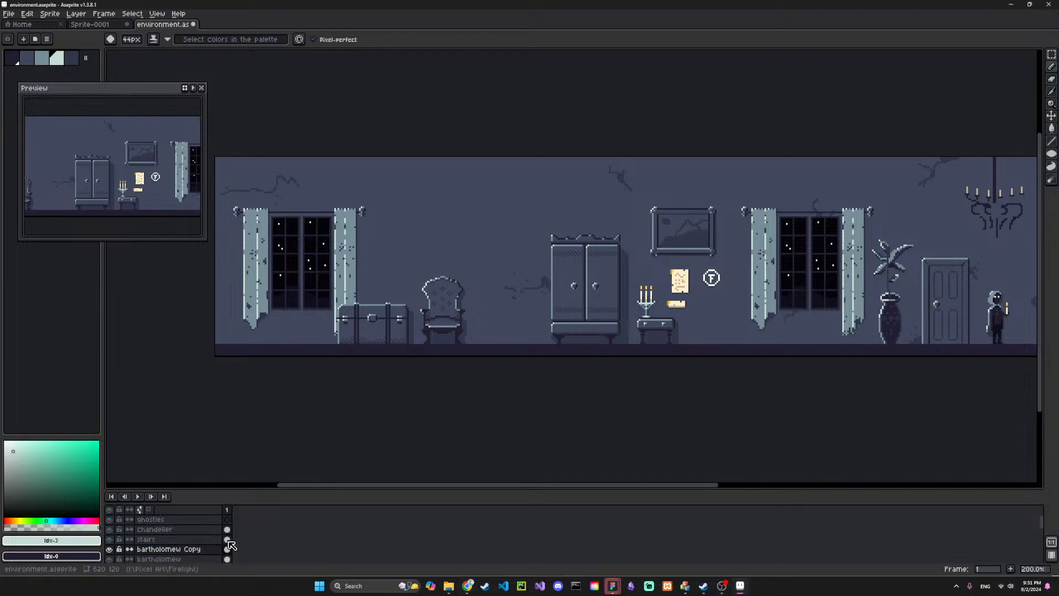
Place the bartholomew Copy layer above ghosties and move its figure from beside the door to the wall above the armchair
{"action": "left_click_drag", "start_coordinate": [182, 550], "coordinate": [170, 519]}
{"action": "left_click", "coordinate": [182, 549]}
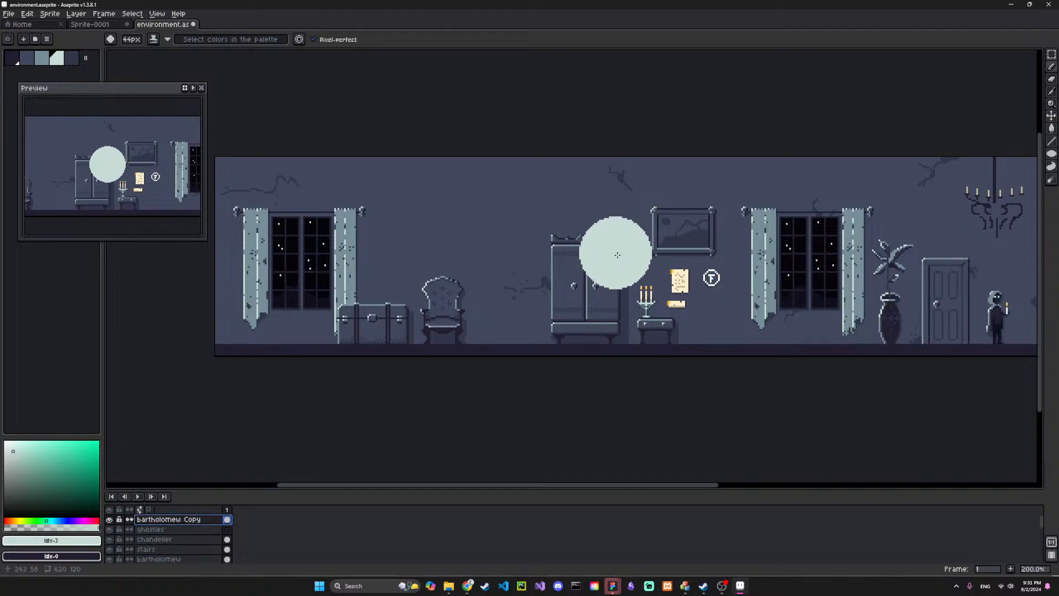
{"action": "key", "text": "v"}
{"action": "left_click_drag", "start_coordinate": [1001, 325], "coordinate": [476, 232]}
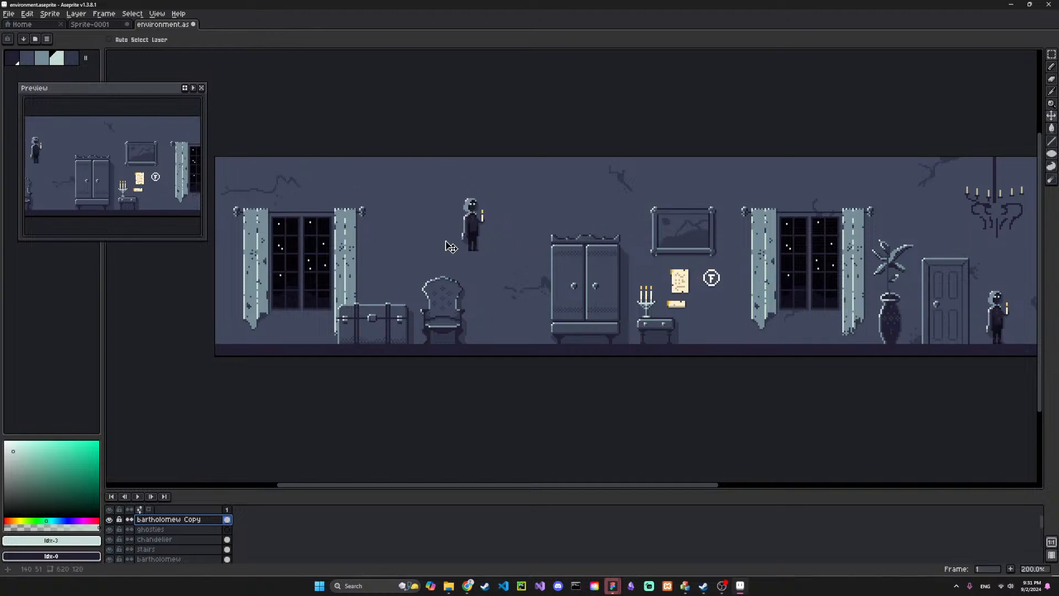
Fill the copied figure's hair with the pale mint colour using the Paint Bucket, undoing the stray fill beside the candle
{"action": "key", "text": "ctrl"}
{"action": "scroll", "coordinate": [395, 232], "scroll_direction": "up", "scroll_amount": 2}
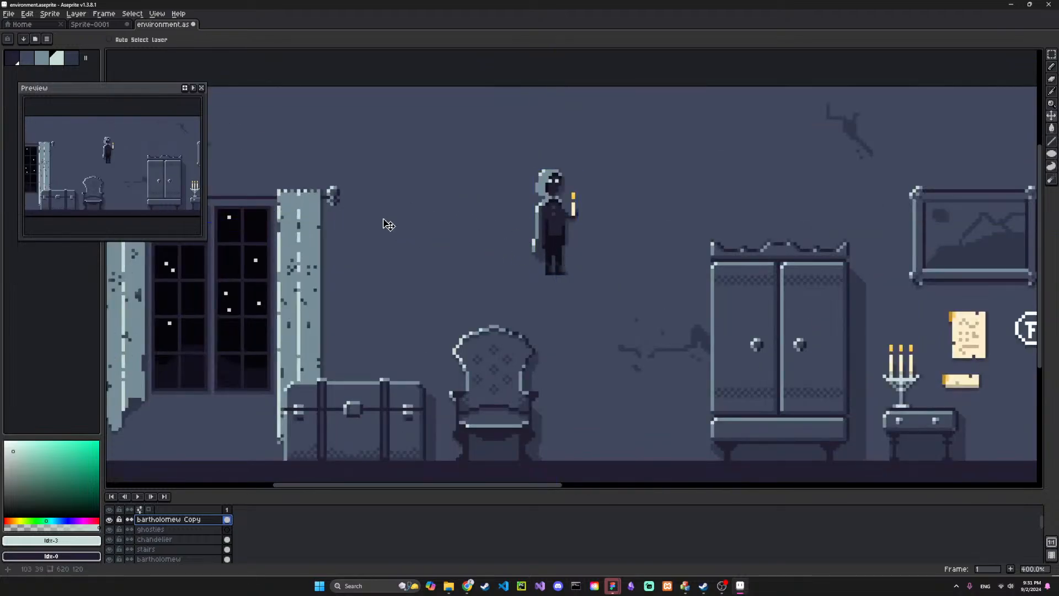
{"action": "key", "text": "g"}
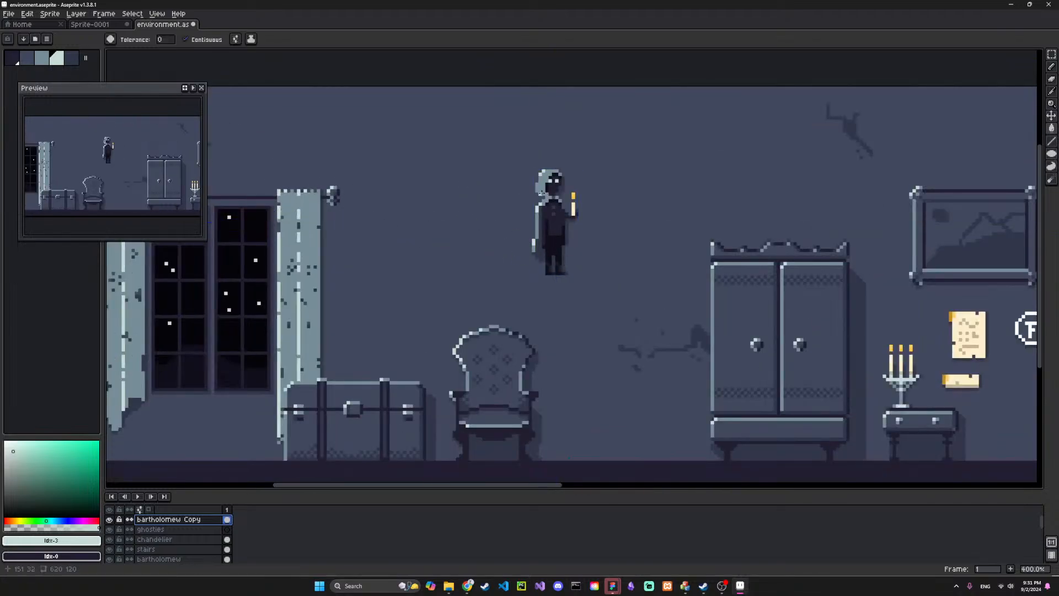
{"action": "left_click", "coordinate": [544, 190]}
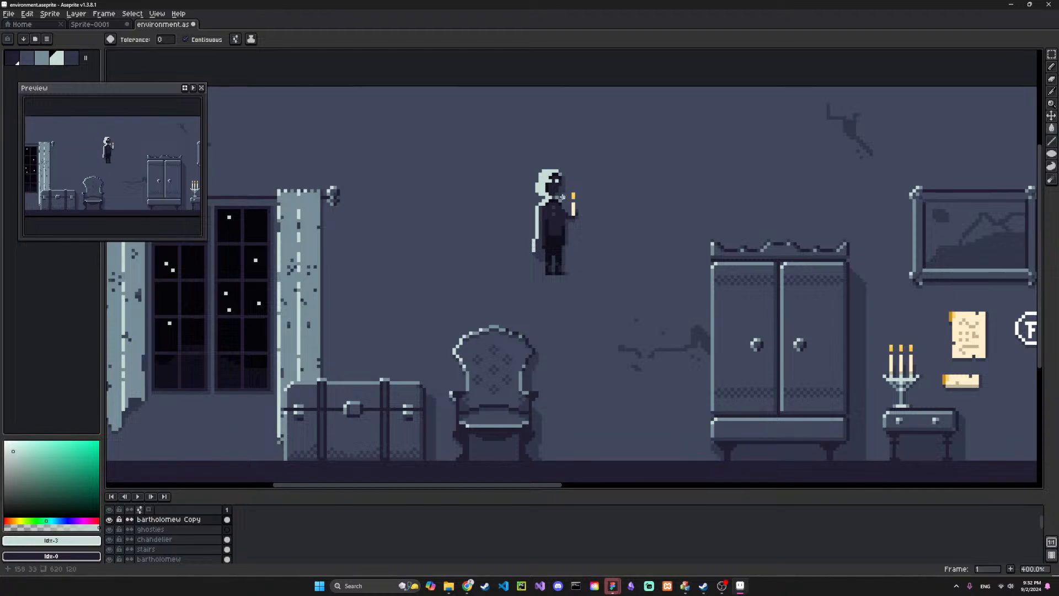
{"action": "left_click", "coordinate": [563, 199]}
{"action": "left_click", "coordinate": [566, 209]}
{"action": "key", "text": "ctrl+z"}
{"action": "key", "text": "v"}
{"action": "key", "text": "g"}
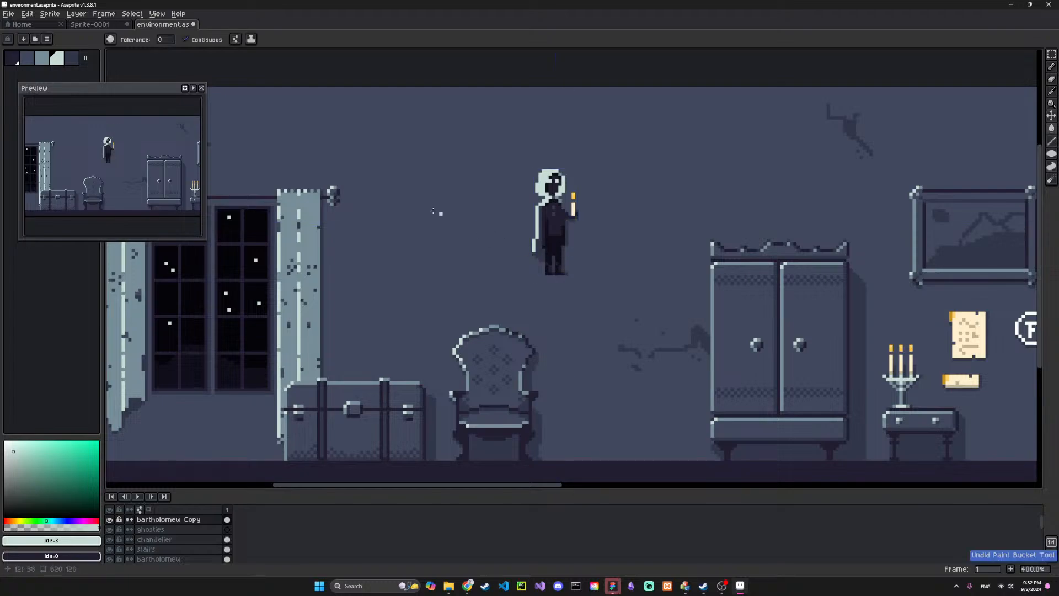
Fill the area behind the figure's hanging arm with grey-blue palette colour Idx-2, undoing the same fill on the jacket
{"action": "key", "text": "bracketleft"}
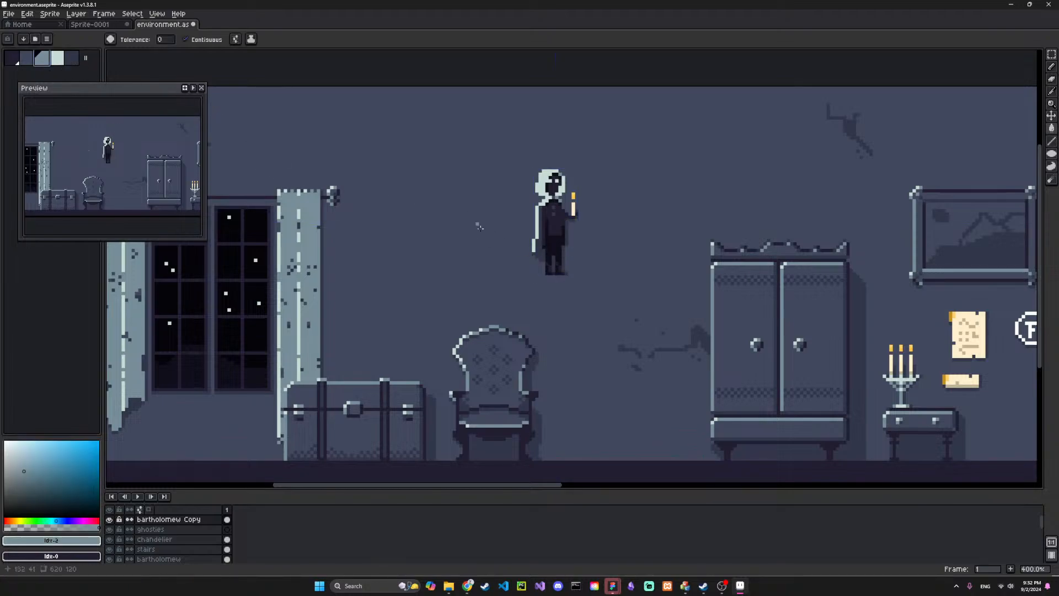
{"action": "left_click", "coordinate": [540, 255]}
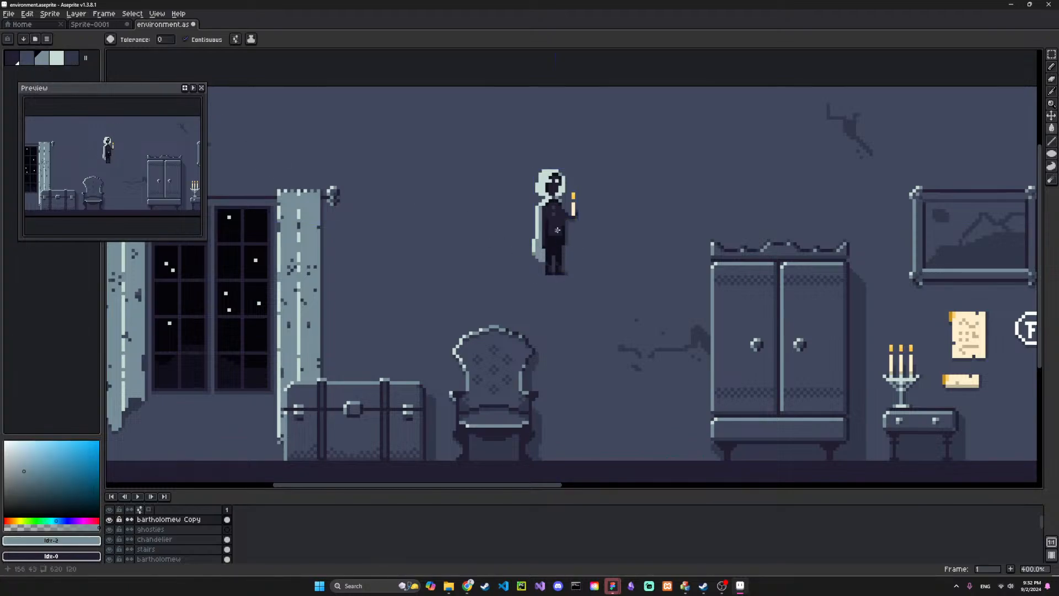
{"action": "left_click", "coordinate": [558, 230]}
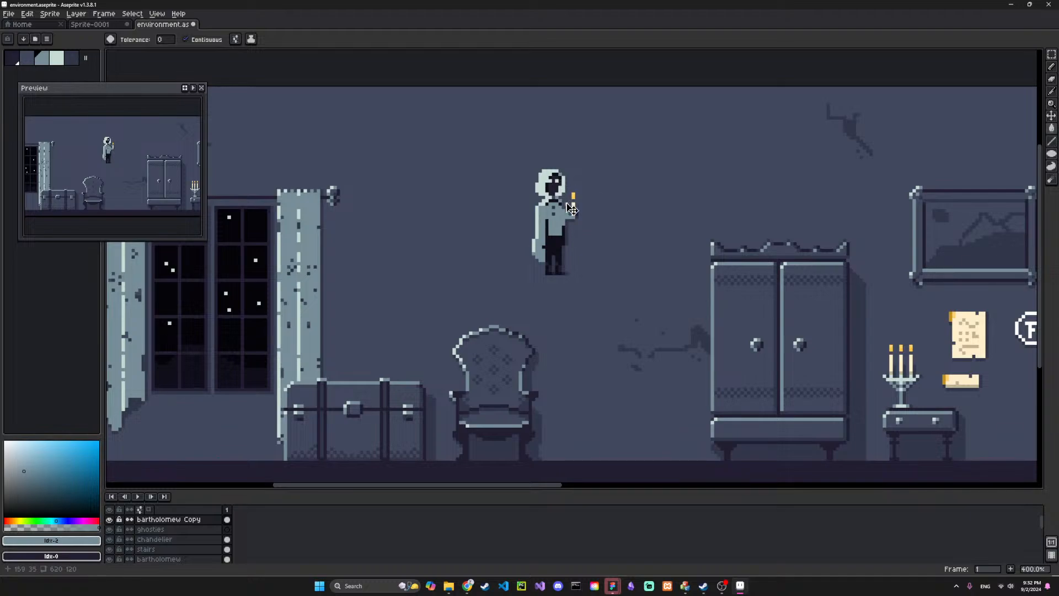
{"action": "key", "text": "ctrl+z"}
{"action": "key", "text": "v"}
{"action": "key", "text": "g"}
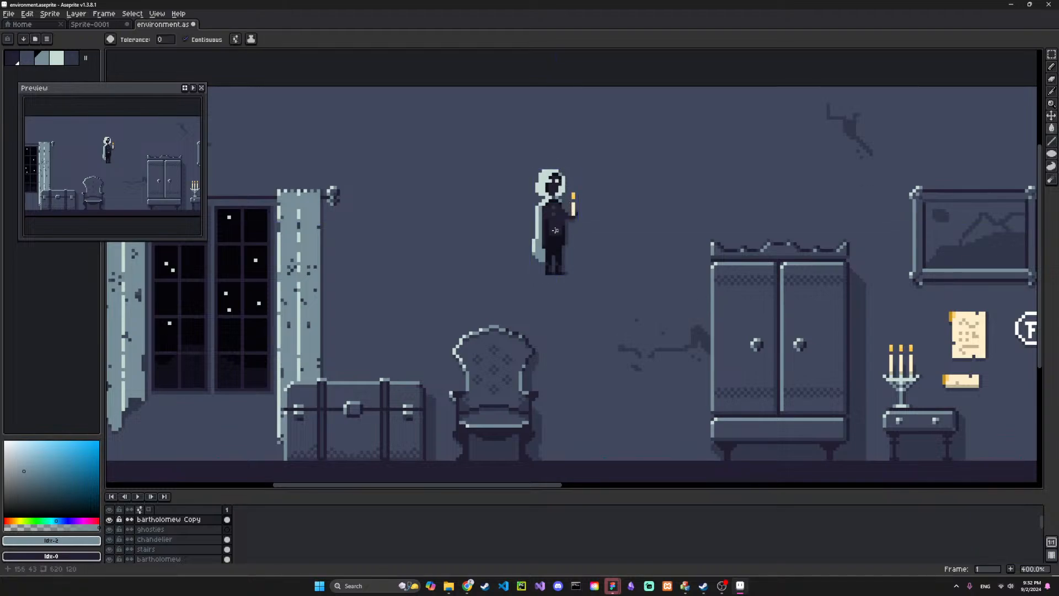
Try filling the figure's jacket with the slate-blue palette colour Idx-1 and undo the fill
{"action": "left_click", "coordinate": [27, 57]}
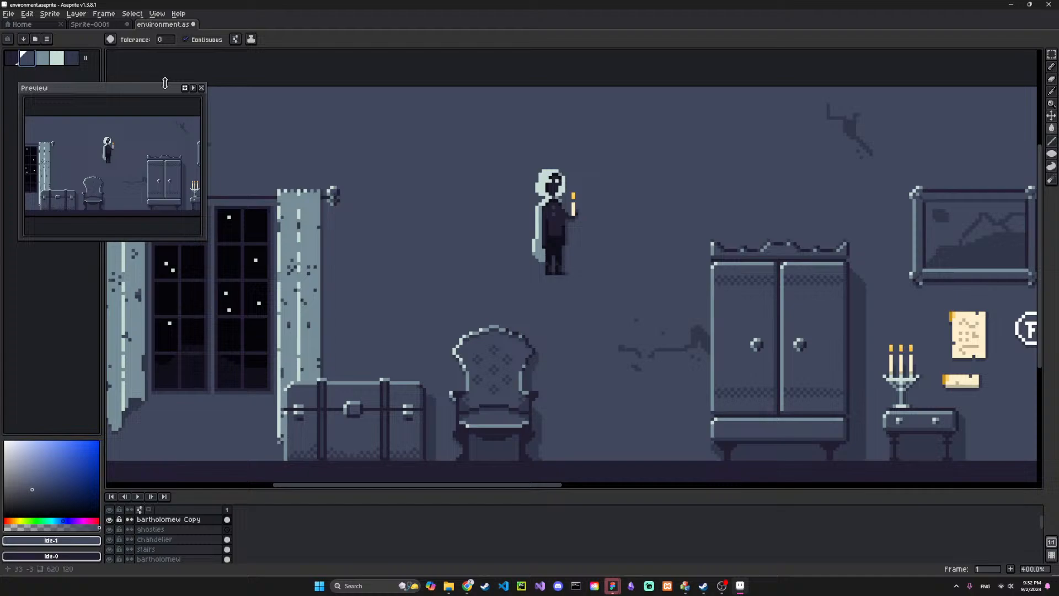
{"action": "left_click", "coordinate": [546, 227]}
{"action": "key", "text": "ctrl+z"}
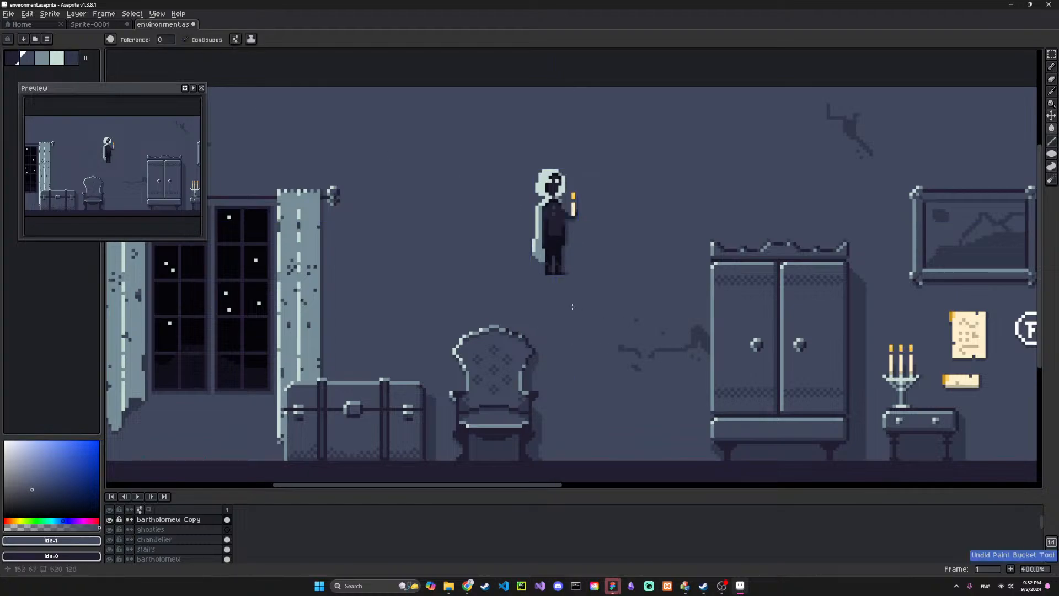
Return to palette colour Idx-2 and fill the figure's face and jacket, undoing the fill tried on the trousers
{"action": "left_click", "coordinate": [42, 61]}
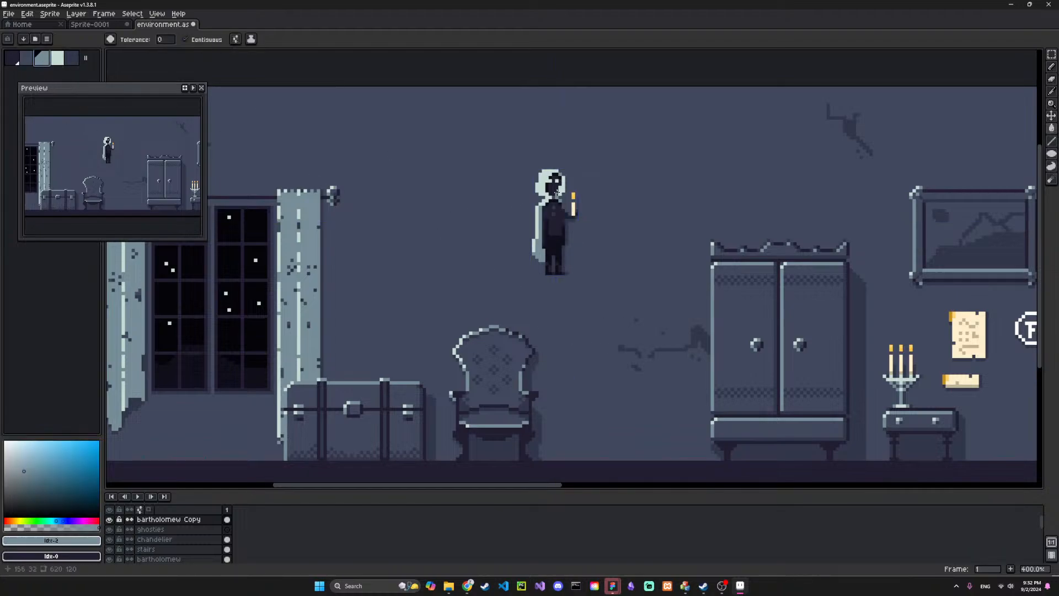
{"action": "left_click", "coordinate": [556, 189]}
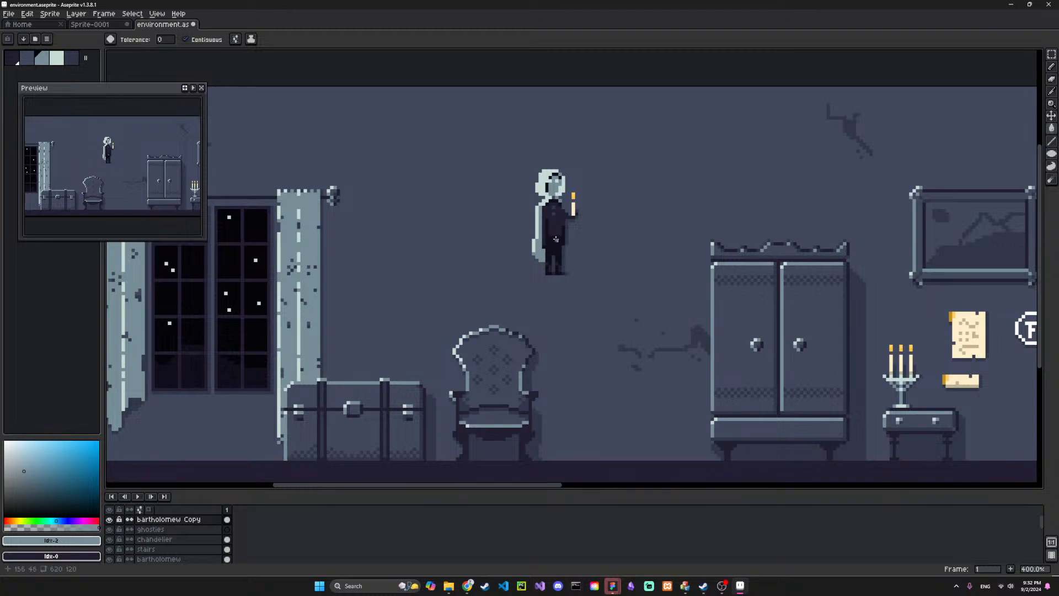
{"action": "left_click", "coordinate": [557, 230]}
{"action": "key", "text": "ctrl+z"}
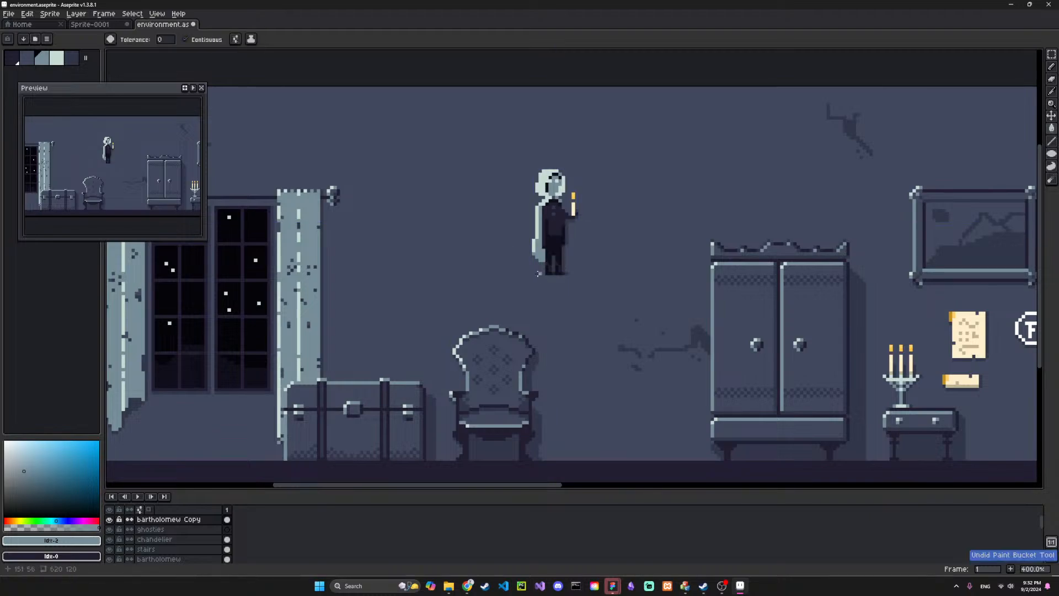
{"action": "left_click", "coordinate": [558, 230]}
{"action": "left_click", "coordinate": [556, 261]}
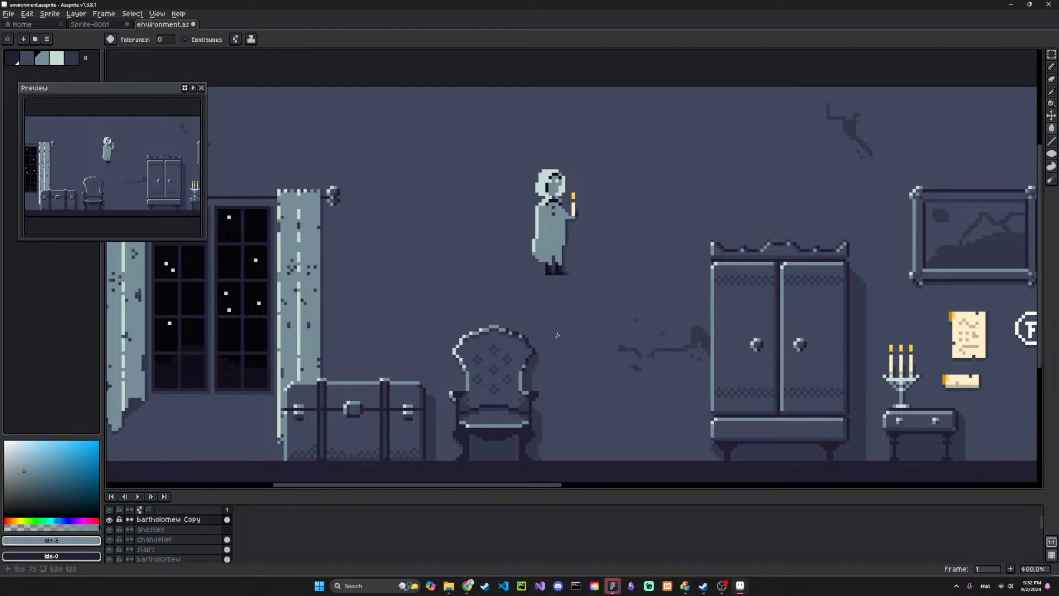
{"action": "key", "text": "ctrl+z"}
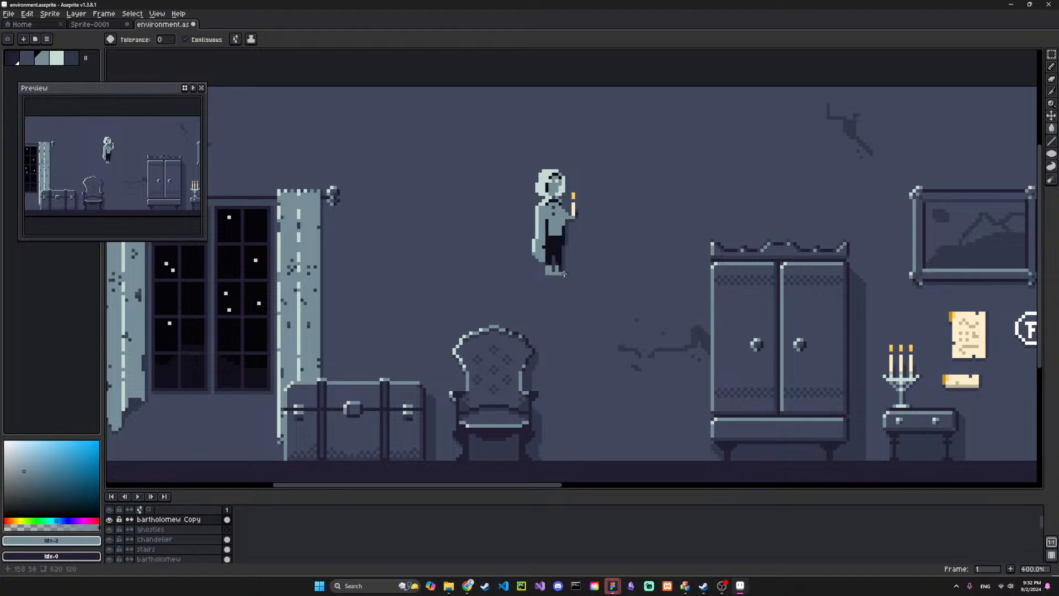
Erase the figure's feet and its candle with the 15 px eraser
{"action": "key", "text": "e"}
{"action": "left_click", "coordinate": [542, 286]}
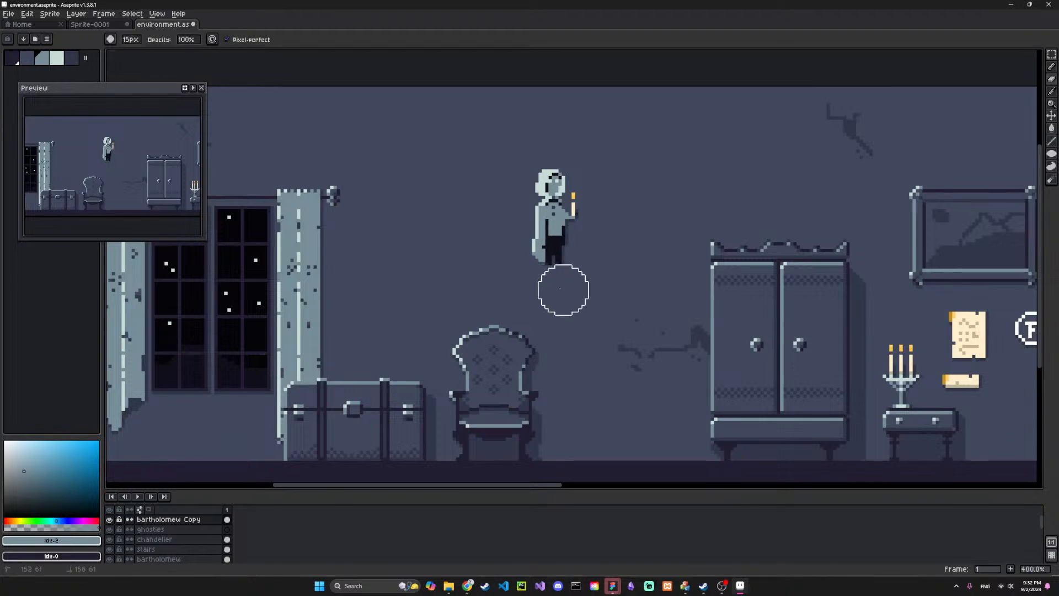
{"action": "left_click", "coordinate": [592, 204]}
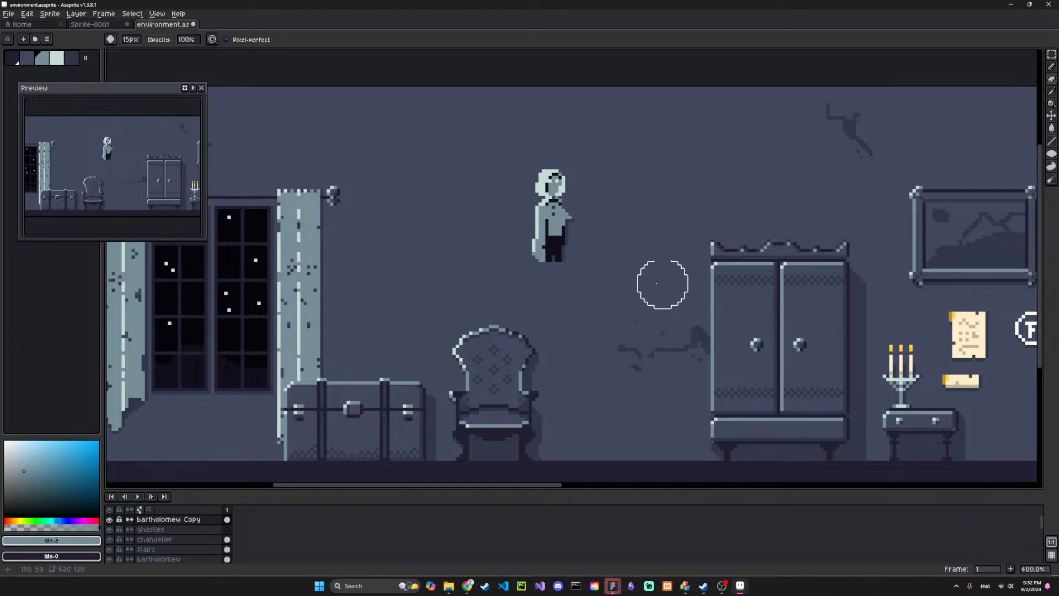
Move the figure slightly toward the window and down, and fill its dark trousers with the grey-blue colour
{"action": "key", "text": "v"}
{"action": "left_click_drag", "start_coordinate": [568, 247], "coordinate": [549, 251]}
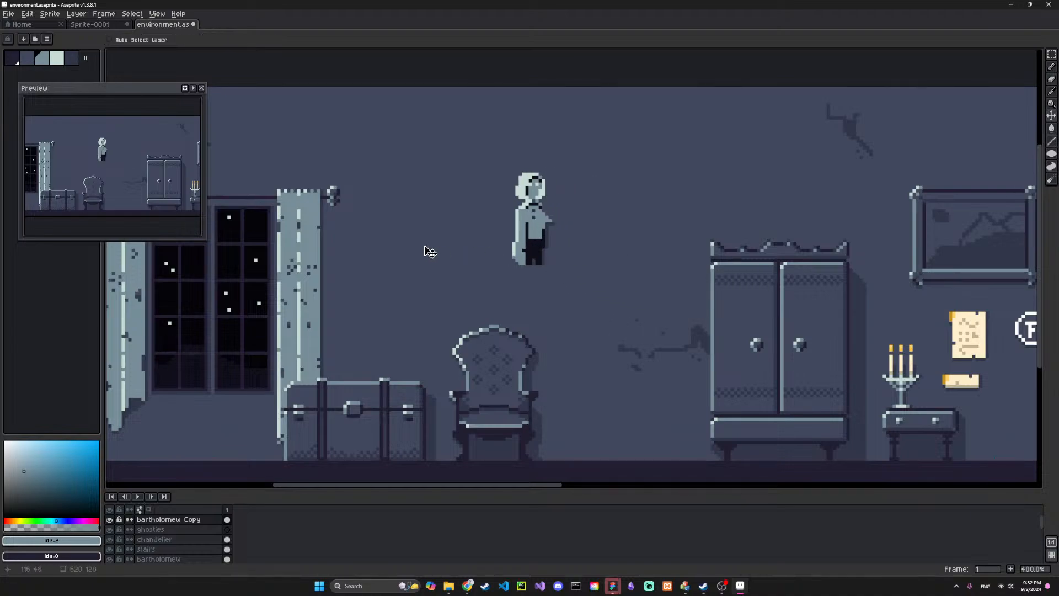
{"action": "key", "text": "g"}
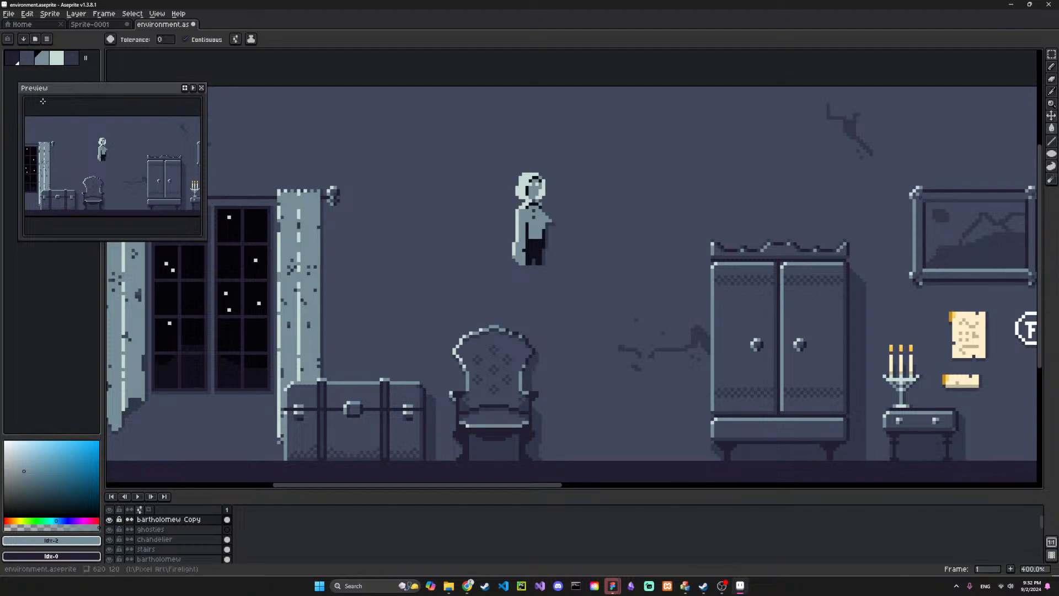
{"action": "left_click", "coordinate": [528, 240]}
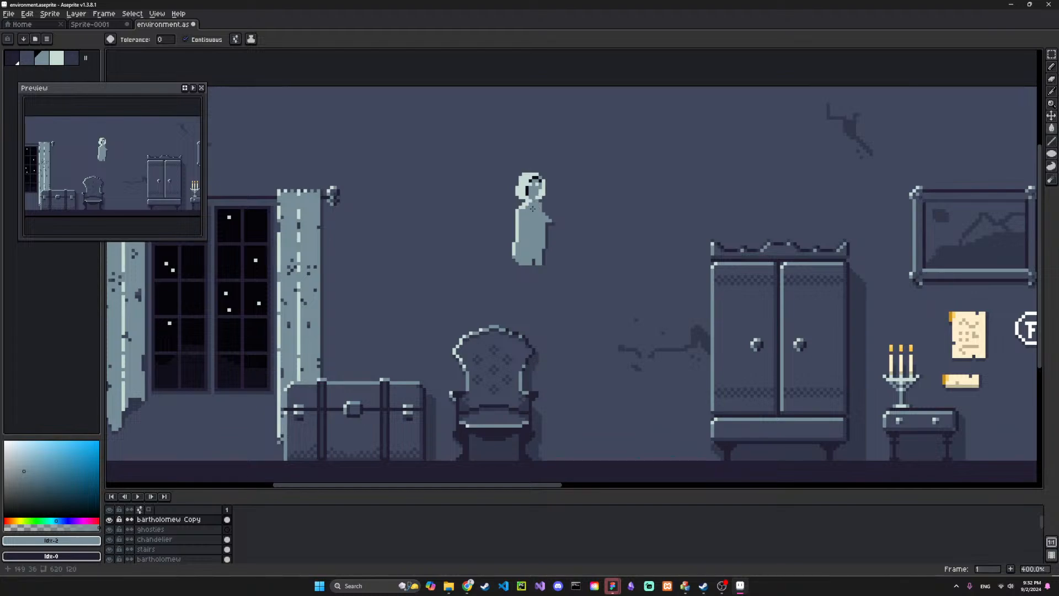
Reduce the pencil brush to 1 px for slate-blue Idx-1, undoing the oversized stroke painted over the figure
{"action": "key", "text": "b"}
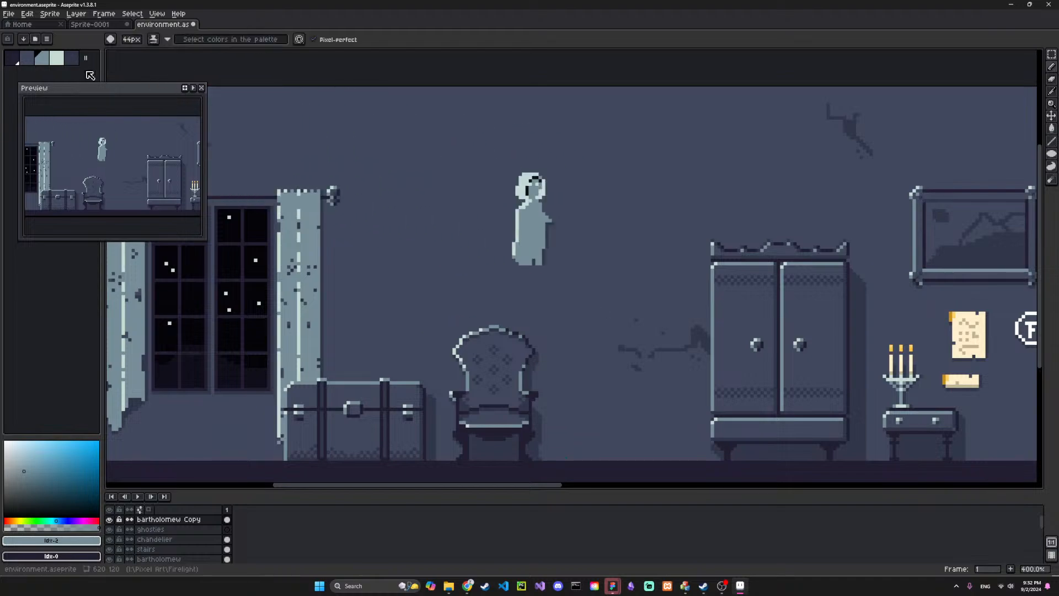
{"action": "left_click", "coordinate": [26, 58]}
{"action": "left_click", "coordinate": [490, 177]}
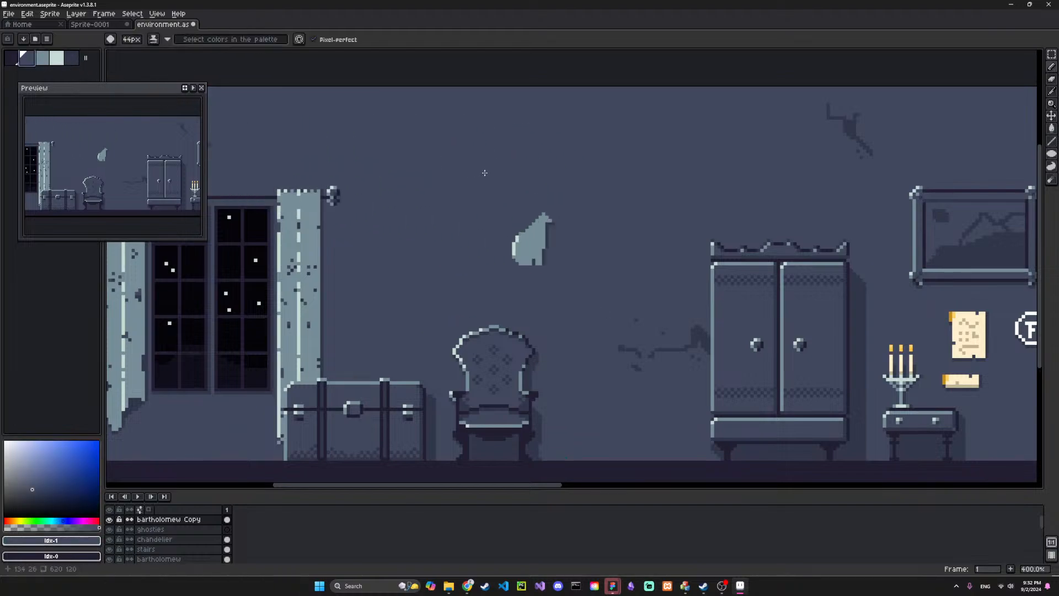
{"action": "key", "text": "bracketleft"}
{"action": "key", "text": "minus"}
{"action": "key", "text": "minus"}
{"action": "key", "text": "minus"}
{"action": "key", "text": "minus"}
{"action": "key", "text": "minus"}
{"action": "key", "text": "minus"}
{"action": "key", "text": "minus"}
{"action": "key", "text": "minus"}
{"action": "key", "text": "minus"}
{"action": "key", "text": "minus"}
{"action": "key", "text": "minus"}
{"action": "key", "text": "minus"}
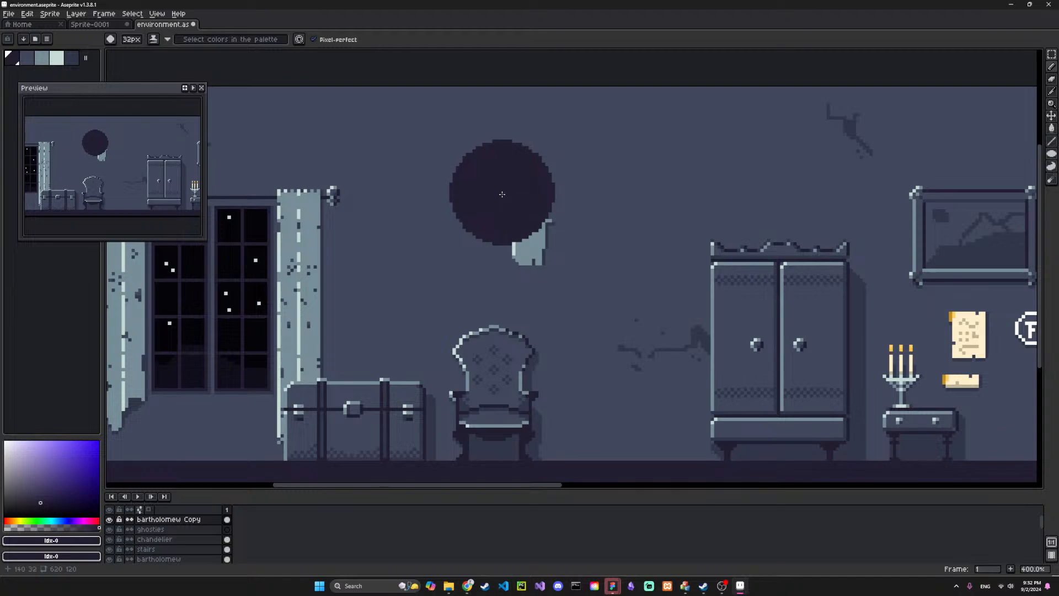
{"action": "key", "text": "bracketright"}
{"action": "key", "text": "ctrl+z"}
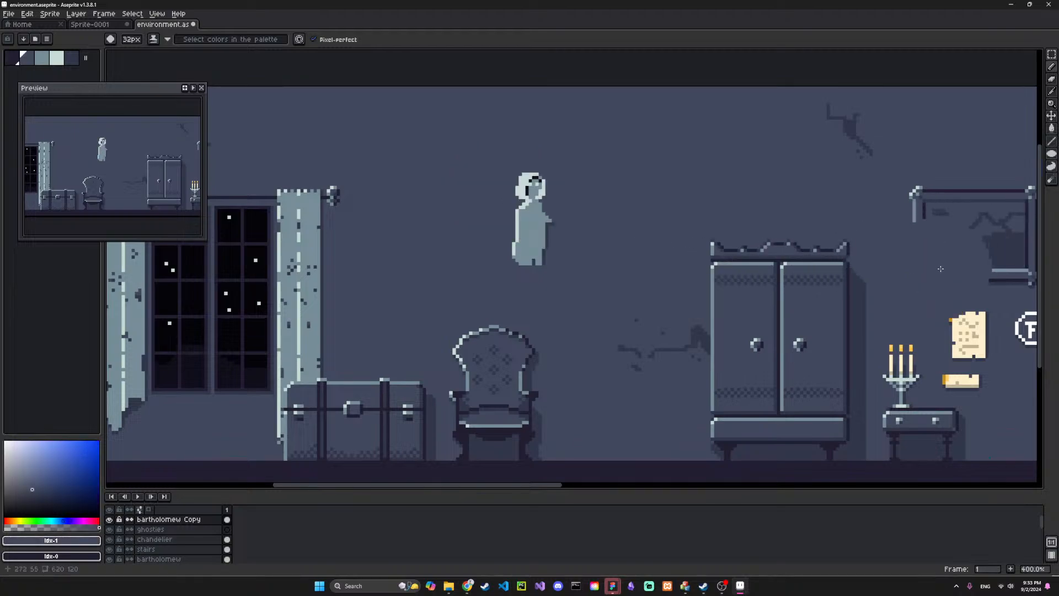
{"action": "key", "text": "minus"}
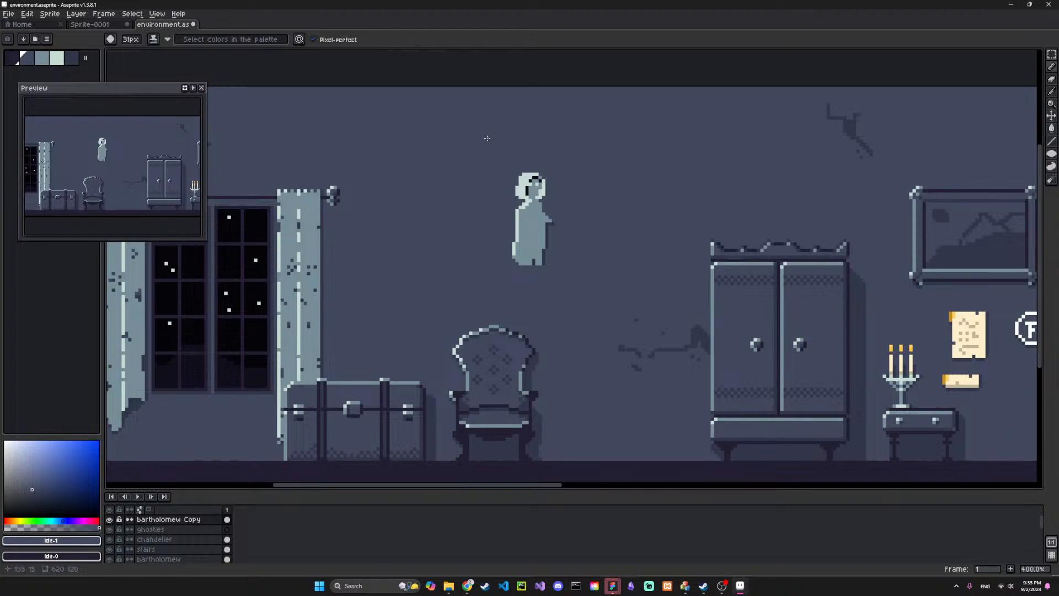
{"action": "key", "text": "minus"}
{"action": "key", "text": "minus"}
{"action": "key", "text": "minus"}
{"action": "key", "text": "minus"}
{"action": "key", "text": "minus"}
{"action": "key", "text": "minus"}
{"action": "key", "text": "minus"}
{"action": "key", "text": "minus"}
{"action": "key", "text": "minus"}
{"action": "key", "text": "minus"}
{"action": "key", "text": "minus"}
{"action": "key", "text": "minus"}
{"action": "key", "text": "minus"}
{"action": "key", "text": "minus"}
{"action": "key", "text": "minus"}
{"action": "key", "text": "minus"}
{"action": "key", "text": "minus"}
{"action": "key", "text": "minus"}
{"action": "key", "text": "minus"}
{"action": "key", "text": "minus"}
Recolour the dark details of the figure's face with slate-blue Idx-1 and retouch them in grey-blue Idx-2
{"action": "key", "text": "g"}
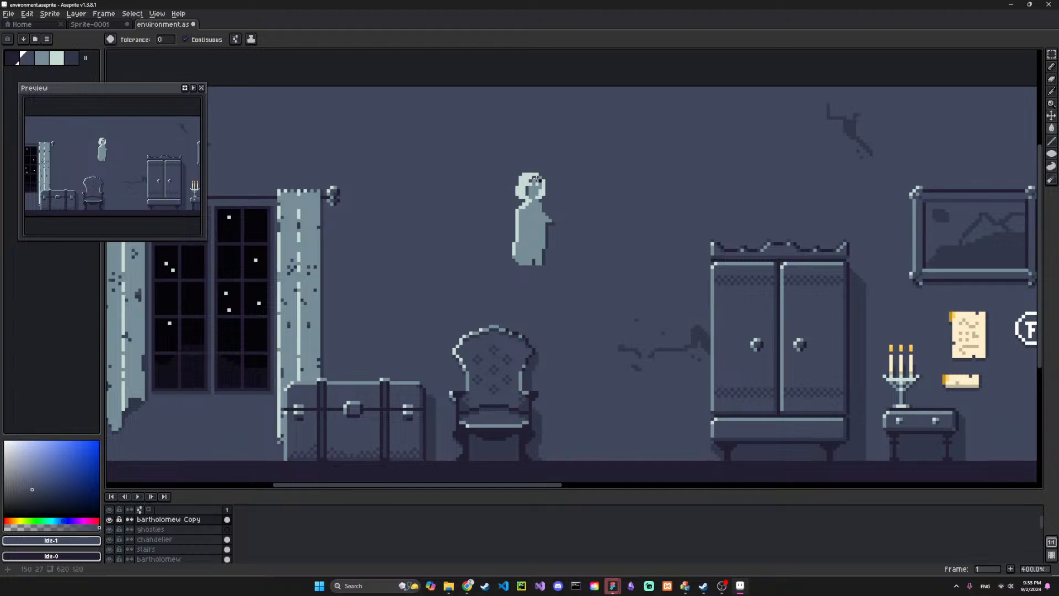
{"action": "key", "text": "b"}
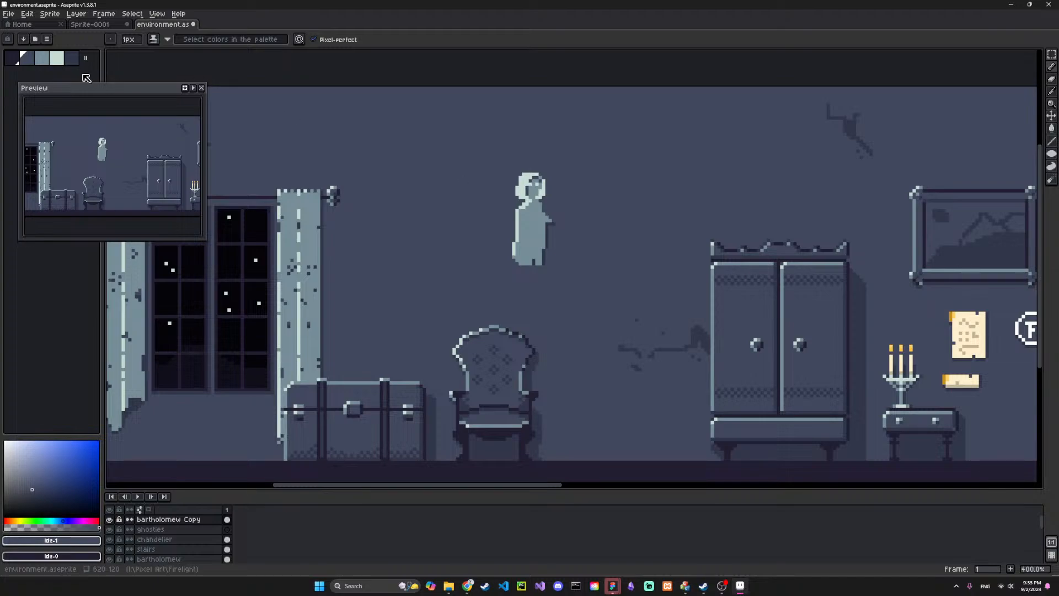
{"action": "left_click", "coordinate": [528, 184], "text": "alt"}
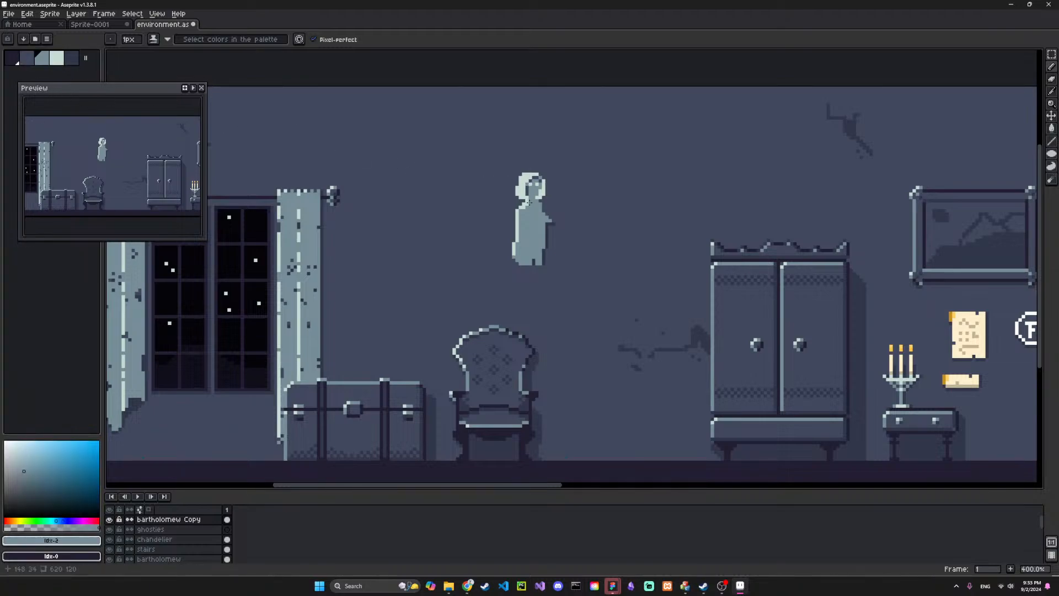
{"action": "left_click", "coordinate": [619, 219]}
Reduce the eraser to 1 px, erase the figure's protruding arm and round off the front of its body
{"action": "key", "text": "e"}
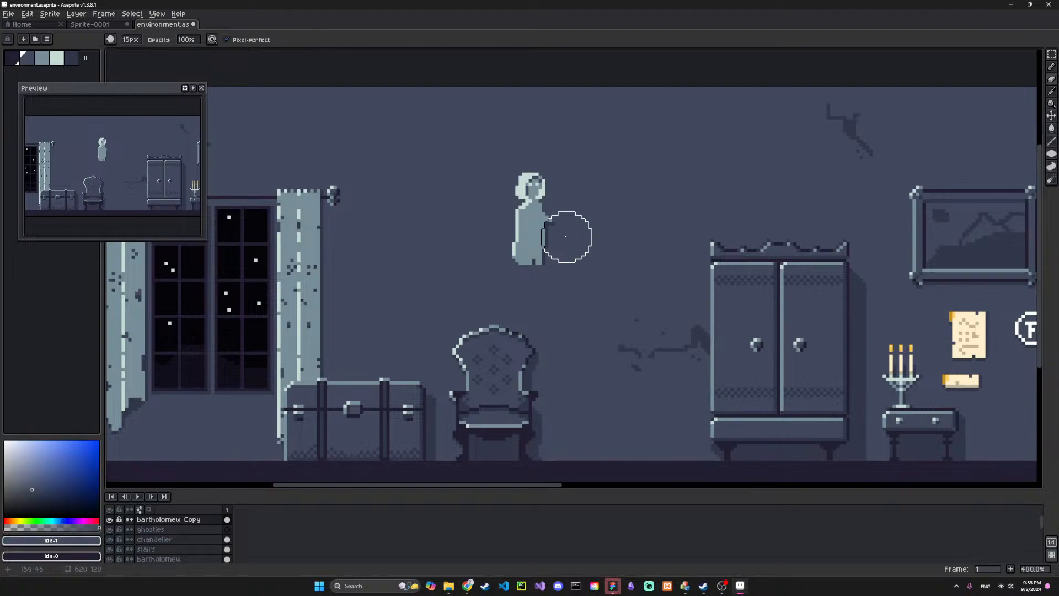
{"action": "key", "text": "minus"}
{"action": "key", "text": "minus"}
{"action": "key", "text": "minus"}
{"action": "key", "text": "minus"}
{"action": "key", "text": "minus"}
{"action": "key", "text": "minus"}
{"action": "key", "text": "minus"}
{"action": "key", "text": "minus"}
{"action": "key", "text": "minus"}
{"action": "key", "text": "minus"}
{"action": "key", "text": "minus"}
{"action": "key", "text": "minus"}
{"action": "key", "text": "minus"}
{"action": "key", "text": "minus"}
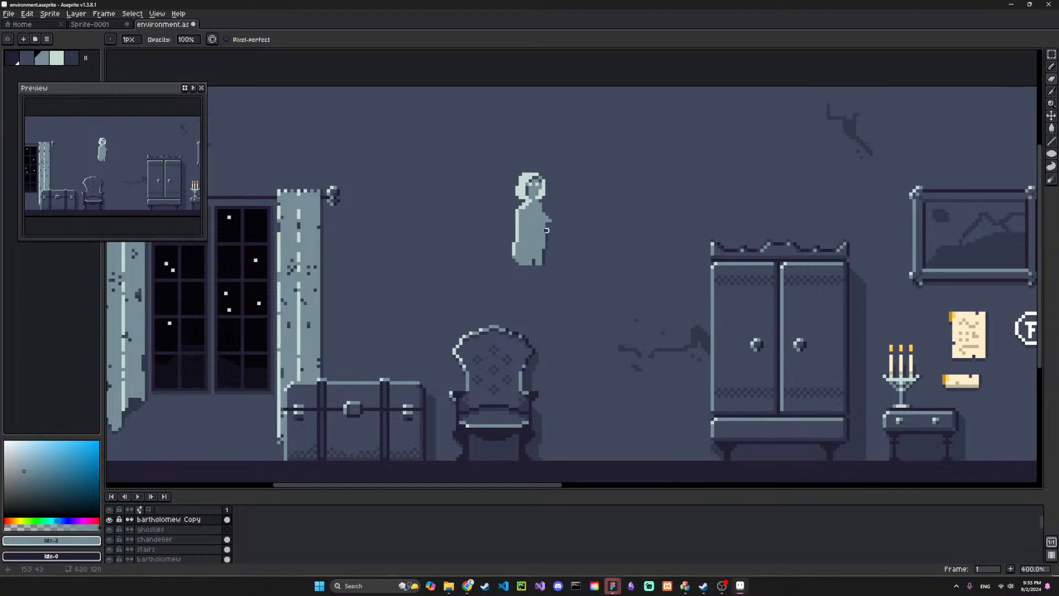
{"action": "mouse_move", "coordinate": [546, 244]}
{"action": "left_mouse_down"}
{"action": "mouse_move", "coordinate": [527, 270]}
{"action": "mouse_move", "coordinate": [553, 231]}
{"action": "left_mouse_up"}
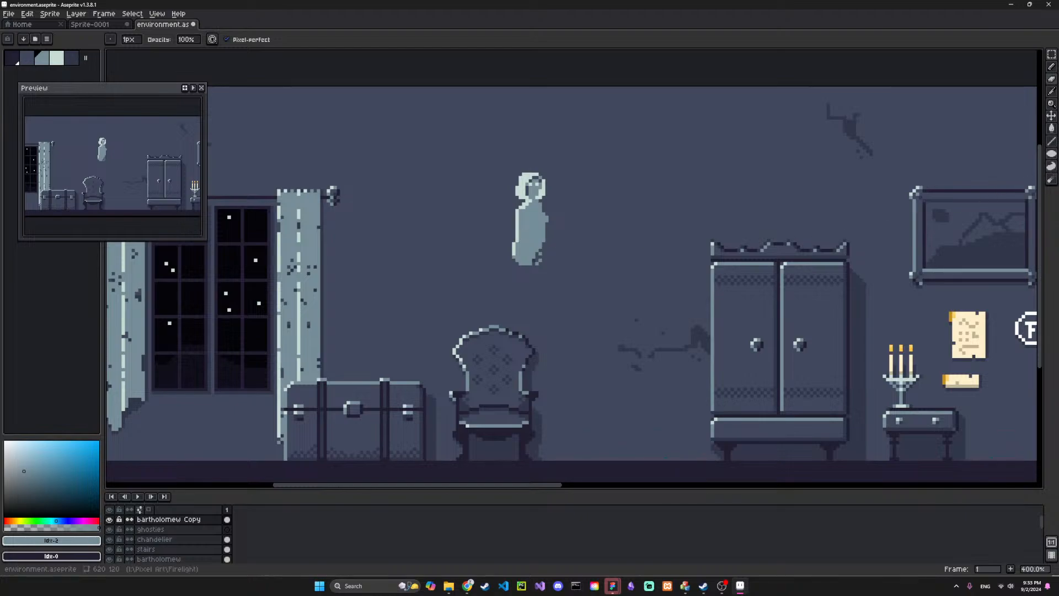
Pencil a pale Idx-3 robe tail sweeping from the shoulder toward the armchair and add pale folds across the body
{"action": "key", "text": "b"}
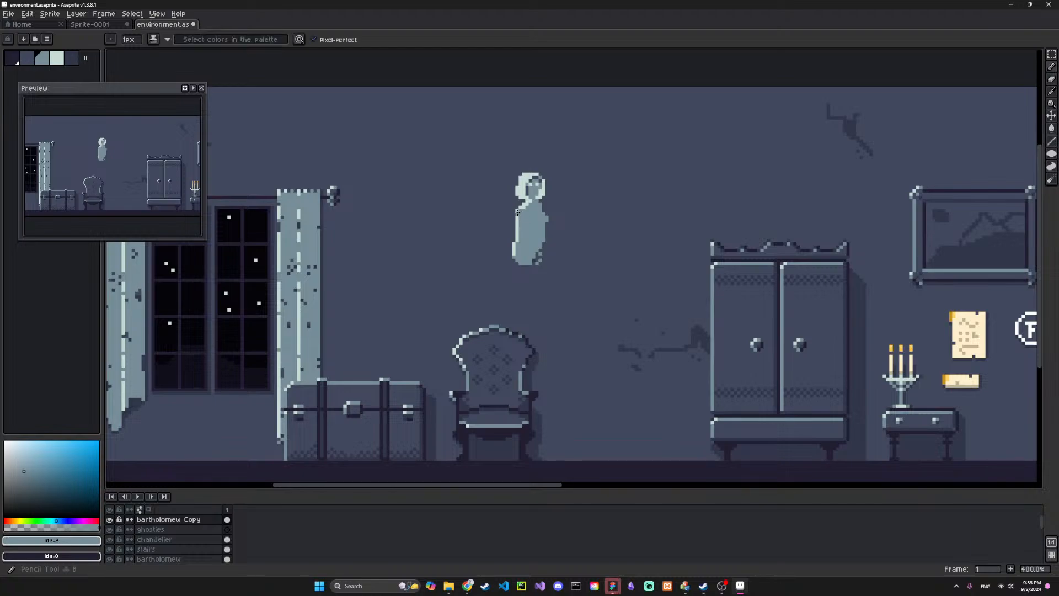
{"action": "key", "text": "]"}
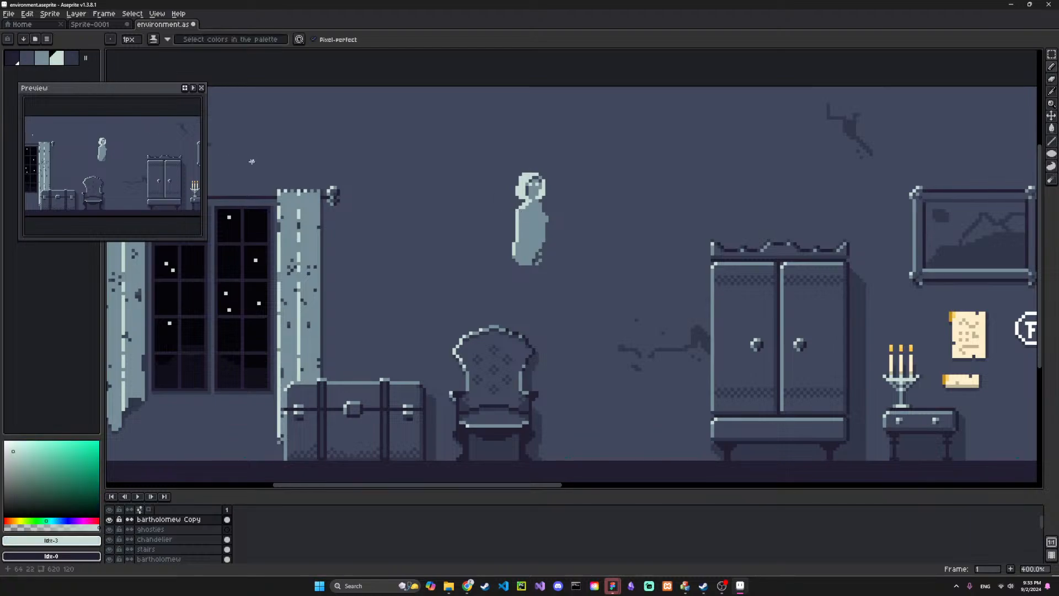
{"action": "mouse_move", "coordinate": [513, 226]}
{"action": "left_mouse_down"}
{"action": "mouse_move", "coordinate": [497, 275]}
{"action": "mouse_move", "coordinate": [513, 231]}
{"action": "mouse_move", "coordinate": [508, 253]}
{"action": "left_mouse_up"}
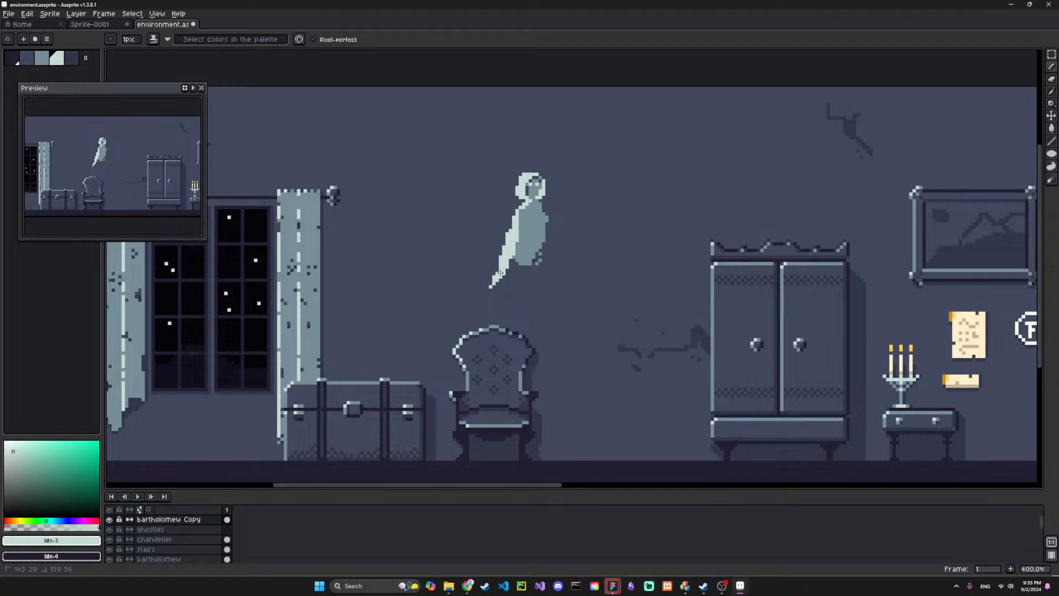
{"action": "mouse_move", "coordinate": [533, 217]}
{"action": "left_mouse_down"}
{"action": "mouse_move", "coordinate": [504, 277]}
{"action": "mouse_move", "coordinate": [537, 216]}
{"action": "mouse_move", "coordinate": [513, 274]}
{"action": "mouse_move", "coordinate": [540, 227]}
{"action": "mouse_move", "coordinate": [534, 254]}
{"action": "left_mouse_up"}
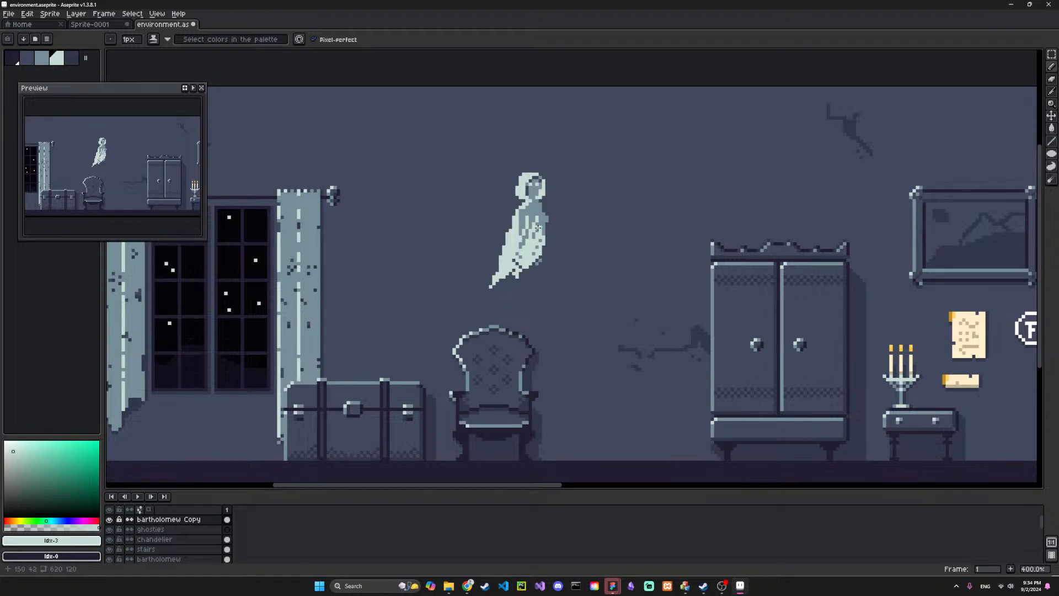
Try drawing an outstretched arm holding a long diagonal staff in front of the ghost
{"action": "left_click_drag", "start_coordinate": [545, 216], "coordinate": [561, 220]}
{"action": "mouse_move", "coordinate": [577, 113]}
{"action": "left_mouse_down"}
{"action": "mouse_move", "coordinate": [577, 201]}
{"action": "mouse_move", "coordinate": [646, 397]}
{"action": "left_mouse_up"}
{"action": "key", "text": "ctrl+z"}
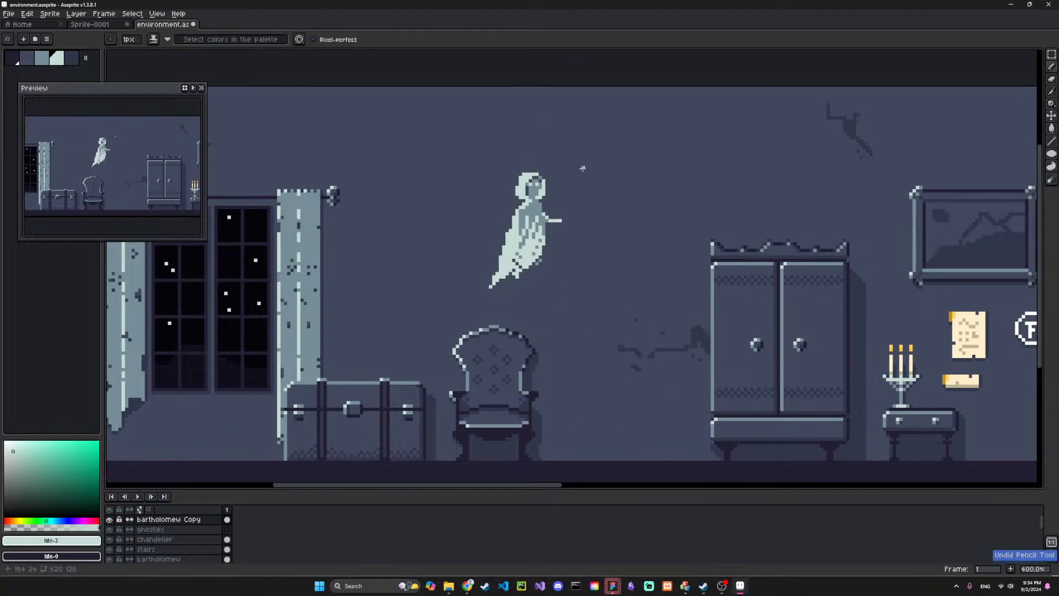
{"action": "left_click", "coordinate": [597, 178], "text": "shift"}
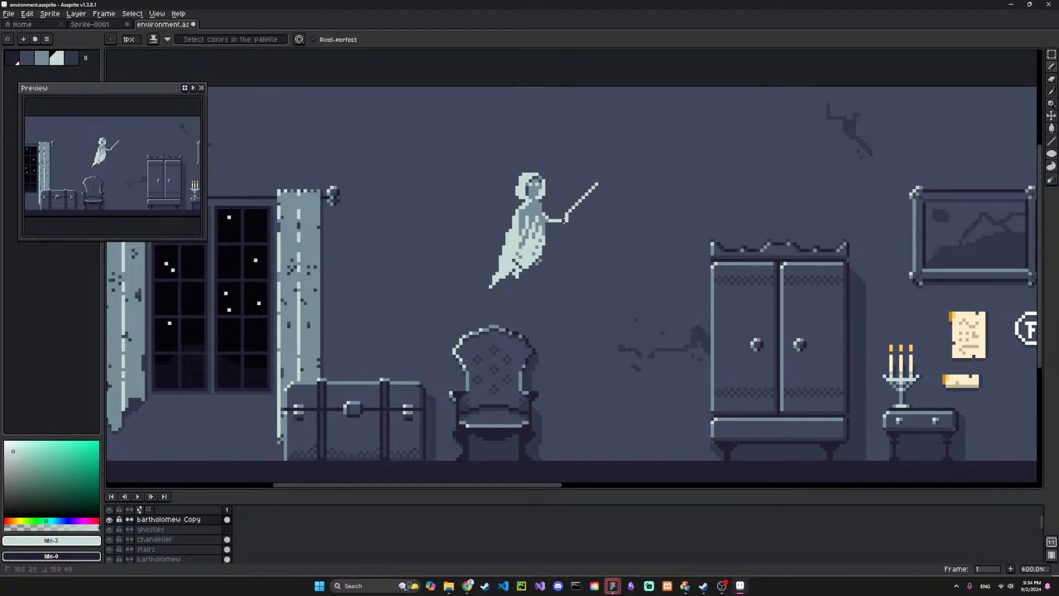
{"action": "mouse_move", "coordinate": [593, 156]}
{"action": "left_mouse_down"}
{"action": "mouse_move", "coordinate": [617, 187]}
{"action": "mouse_move", "coordinate": [631, 173]}
{"action": "mouse_move", "coordinate": [621, 165]}
{"action": "left_mouse_up"}
{"action": "key", "text": "ctrl+z"}
{"action": "key", "text": "ctrl+z"}
{"action": "key", "text": "ctrl+z"}
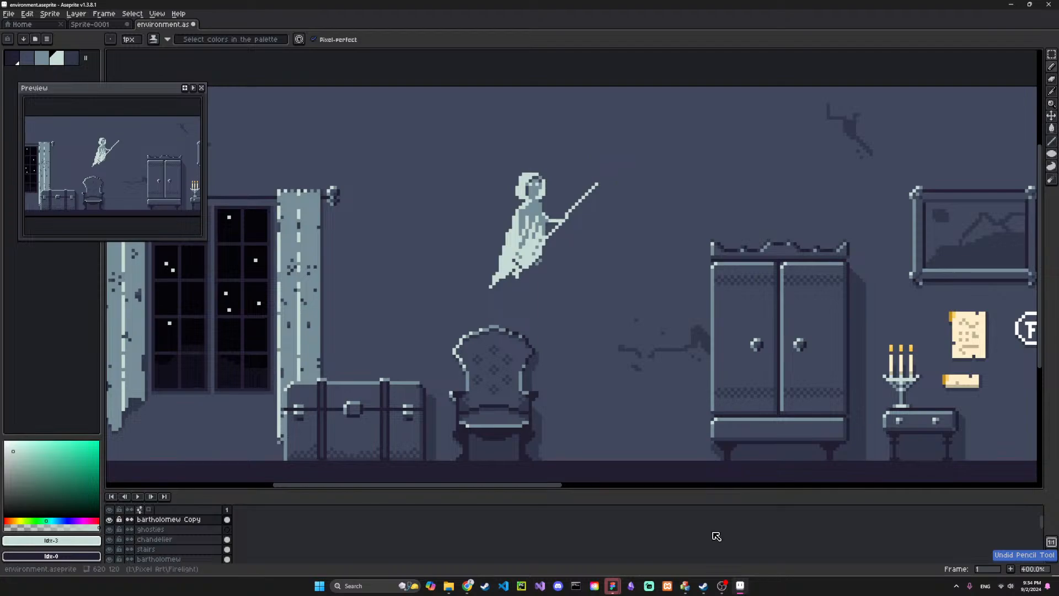
{"action": "key", "text": "ctrl+z"}
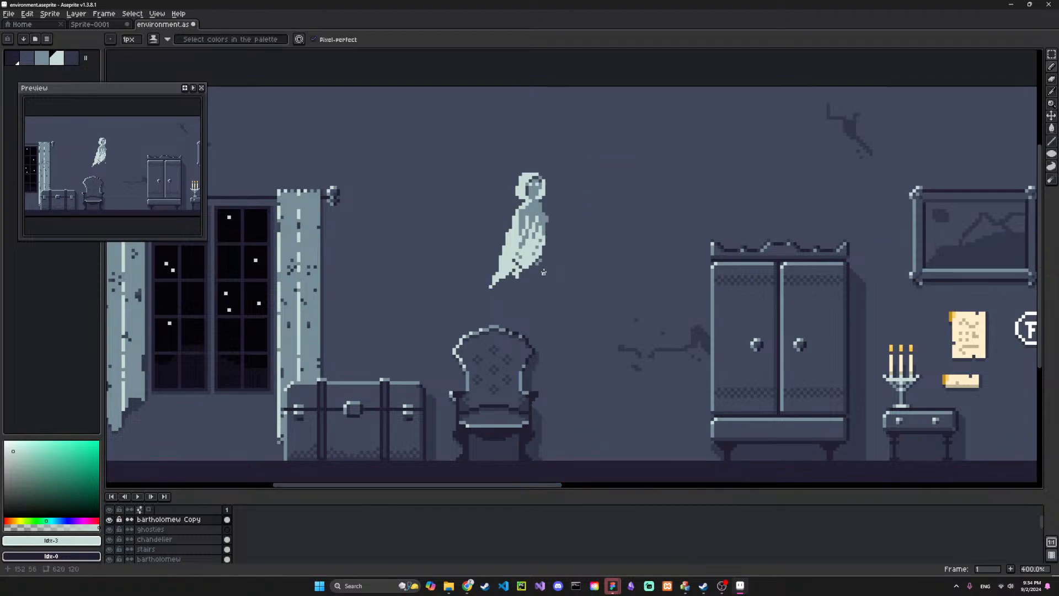
Touch up the robe's shoulders in pale Idx-3 and paint the hood opening in dark Idx-0, undoing the dark stroke down the robe
{"action": "left_click_drag", "start_coordinate": [541, 205], "coordinate": [520, 218]}
{"action": "left_click", "coordinate": [15, 58]}
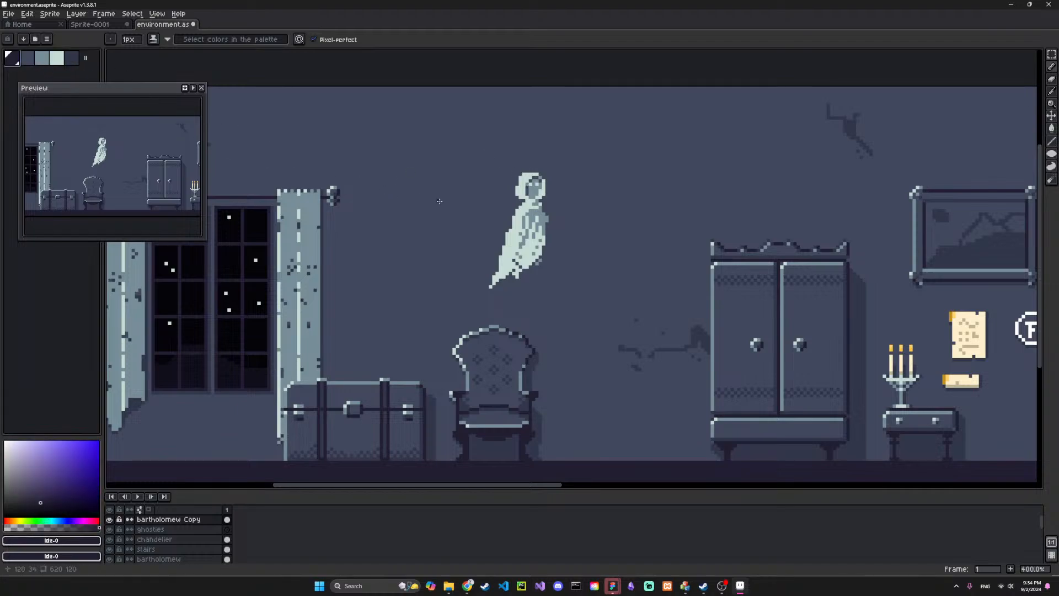
{"action": "left_click_drag", "start_coordinate": [531, 187], "coordinate": [538, 182]}
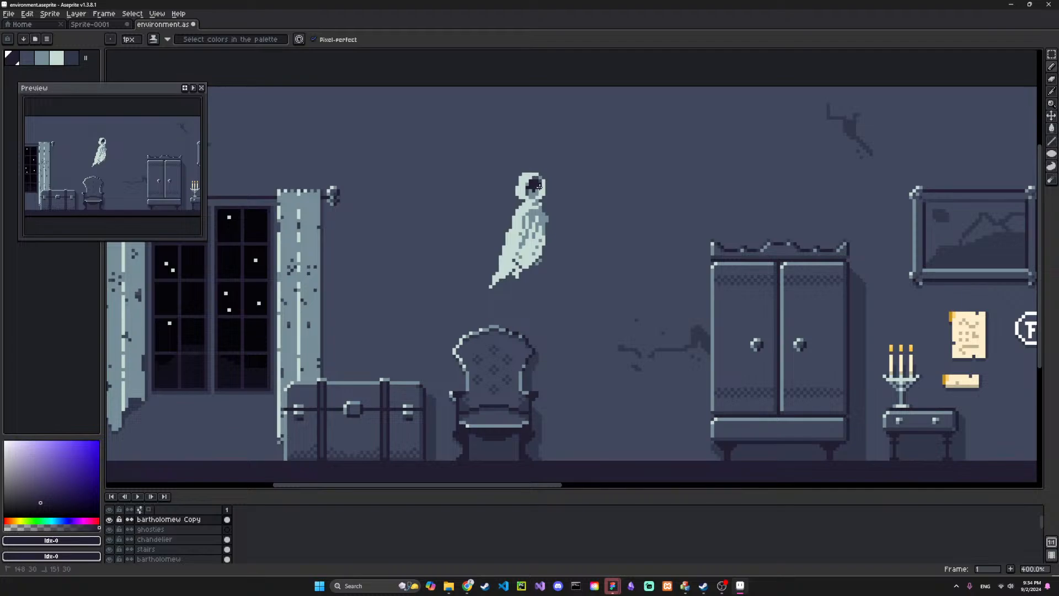
{"action": "left_click_drag", "start_coordinate": [533, 191], "coordinate": [514, 262]}
{"action": "key", "text": "ctrl+z"}
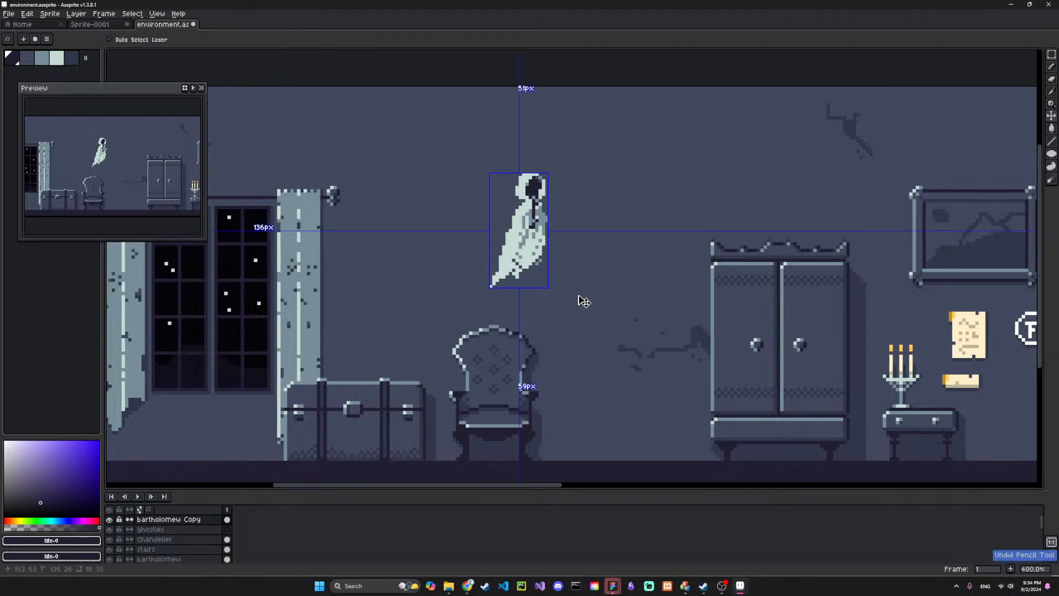
Shade the upper robe below the hood with Idx-4 and slate-blue Idx-1, undoing the last slate-blue stroke
{"action": "left_click", "coordinate": [32, 63]}
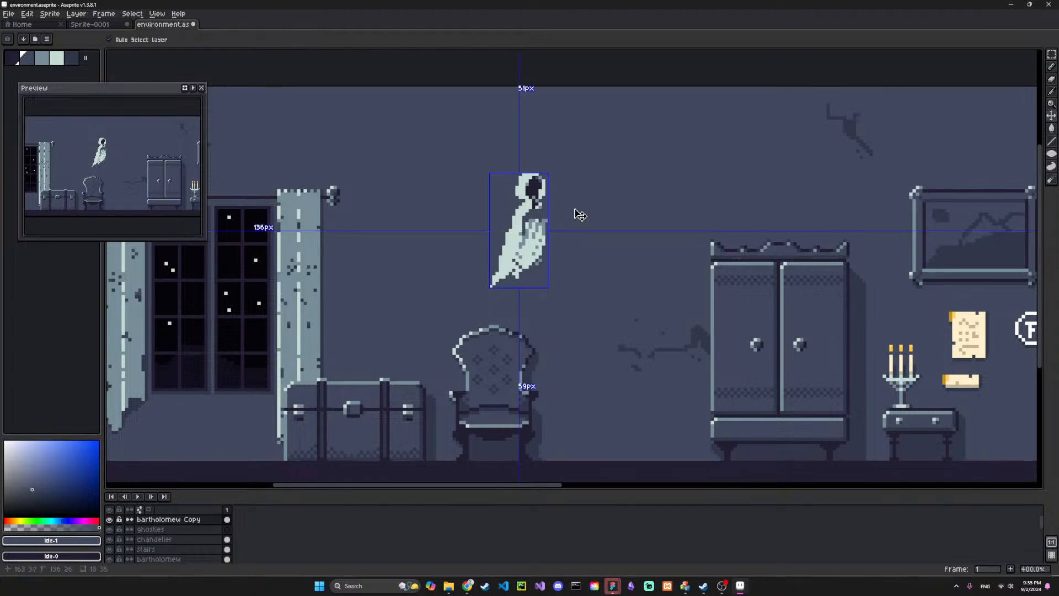
{"action": "left_click", "coordinate": [76, 61]}
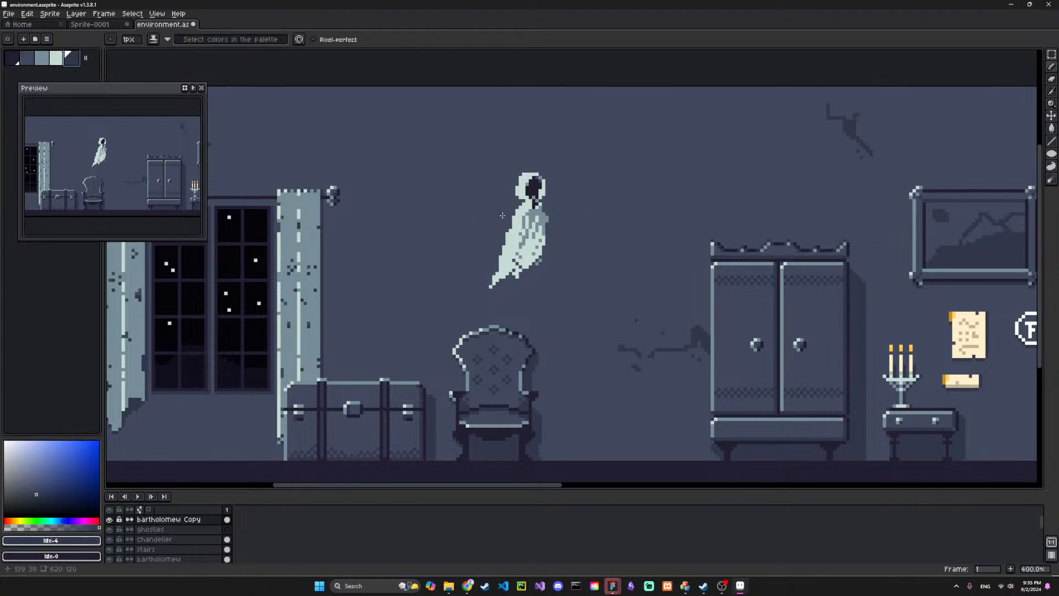
{"action": "mouse_move", "coordinate": [536, 210]}
{"action": "left_mouse_down"}
{"action": "mouse_move", "coordinate": [518, 246]}
{"action": "mouse_move", "coordinate": [526, 228]}
{"action": "left_mouse_up"}
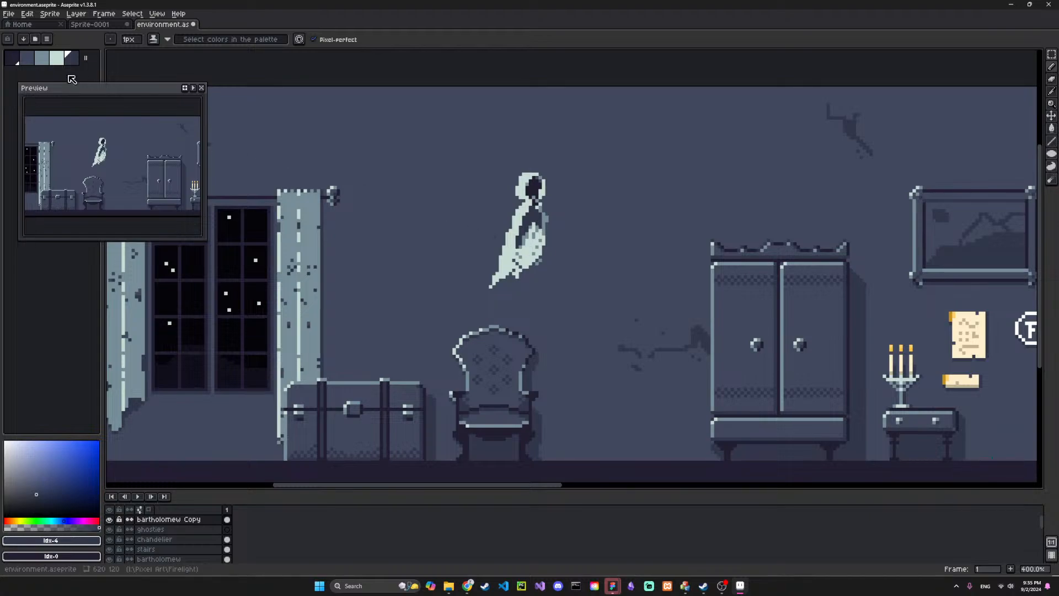
{"action": "left_click", "coordinate": [33, 59]}
{"action": "left_click_drag", "start_coordinate": [533, 226], "coordinate": [523, 239]}
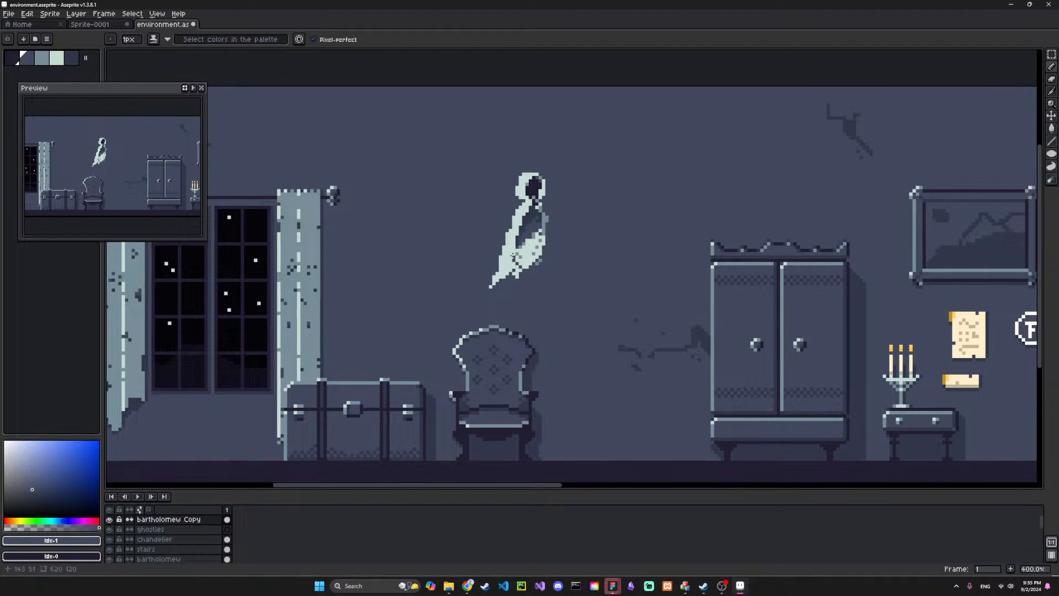
{"action": "key", "text": "ctrl+z"}
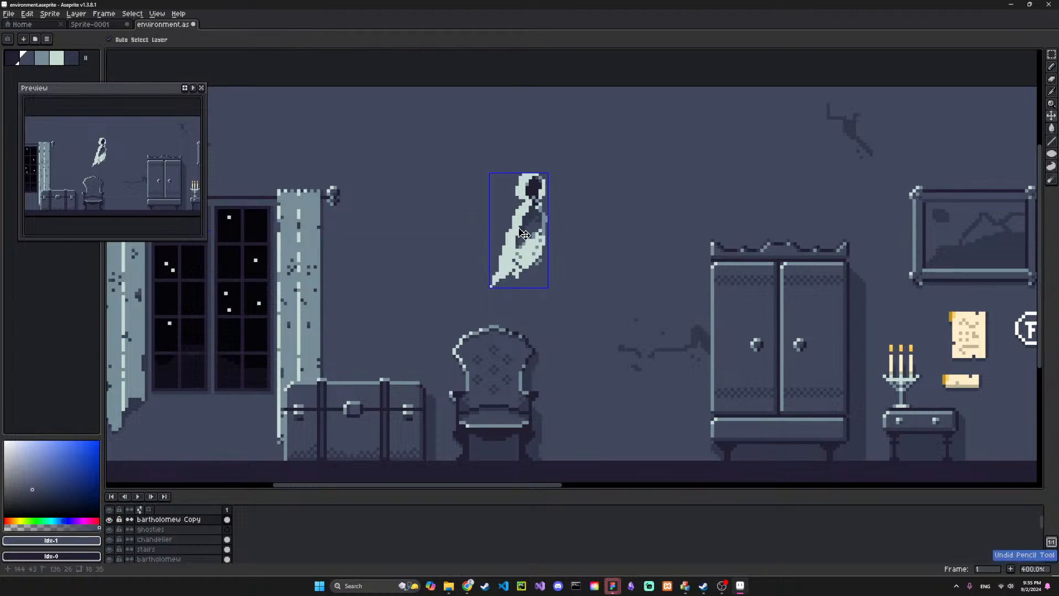
Blend the chest shadow into the lower robe with grey-blue Idx-2 strokes
{"action": "left_click", "coordinate": [39, 61]}
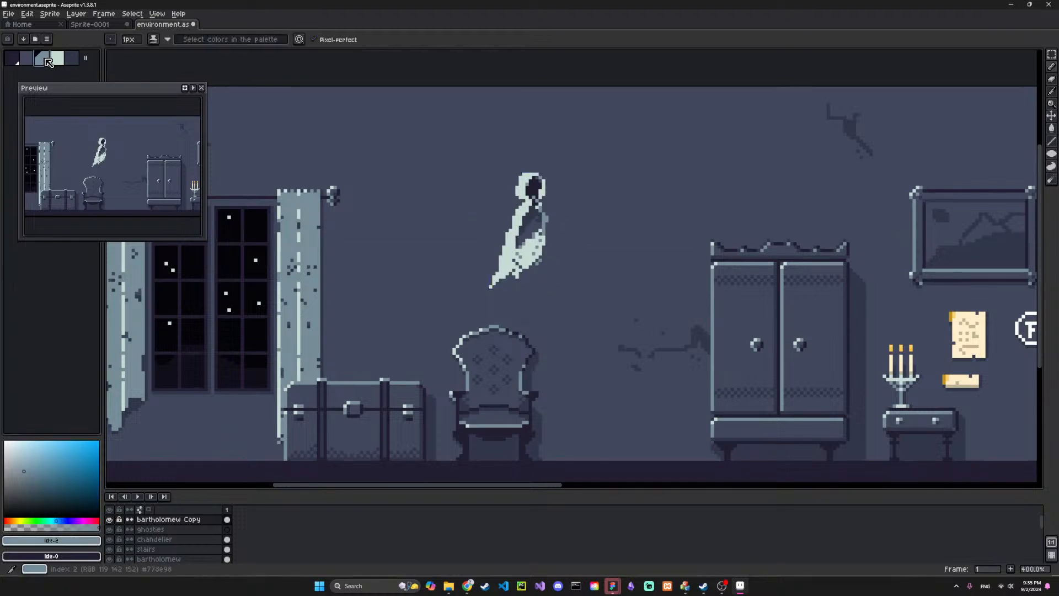
{"action": "mouse_move", "coordinate": [529, 231]}
{"action": "left_mouse_down"}
{"action": "mouse_move", "coordinate": [517, 252]}
{"action": "mouse_move", "coordinate": [535, 224]}
{"action": "mouse_move", "coordinate": [521, 253]}
{"action": "left_mouse_up"}
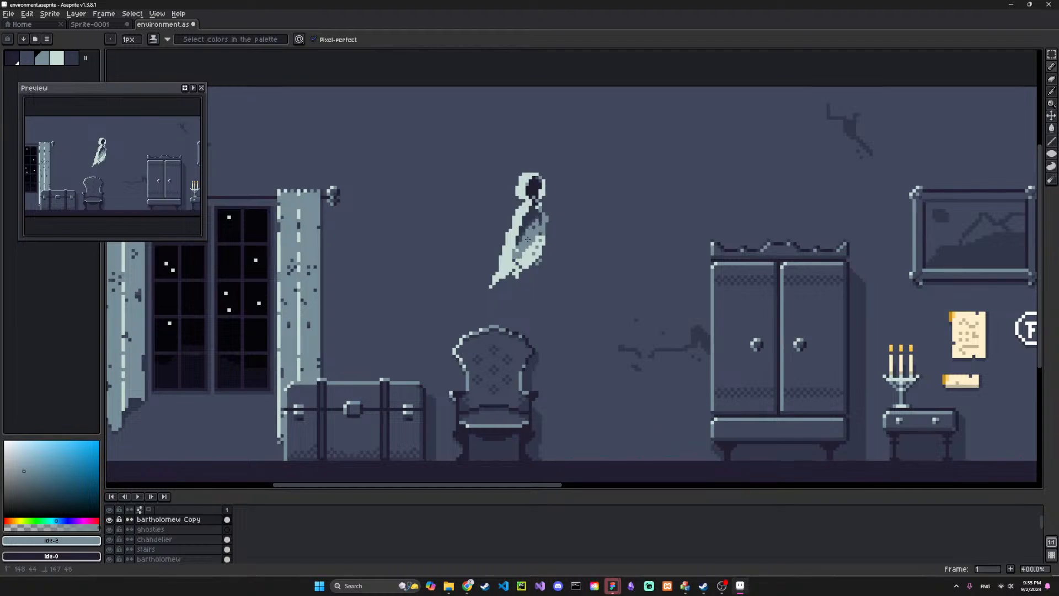
{"action": "mouse_move", "coordinate": [526, 240]}
{"action": "left_mouse_down"}
{"action": "mouse_move", "coordinate": [524, 257]}
{"action": "mouse_move", "coordinate": [538, 237]}
{"action": "mouse_move", "coordinate": [523, 262]}
{"action": "mouse_move", "coordinate": [533, 258]}
{"action": "mouse_move", "coordinate": [519, 253]}
{"action": "left_mouse_up"}
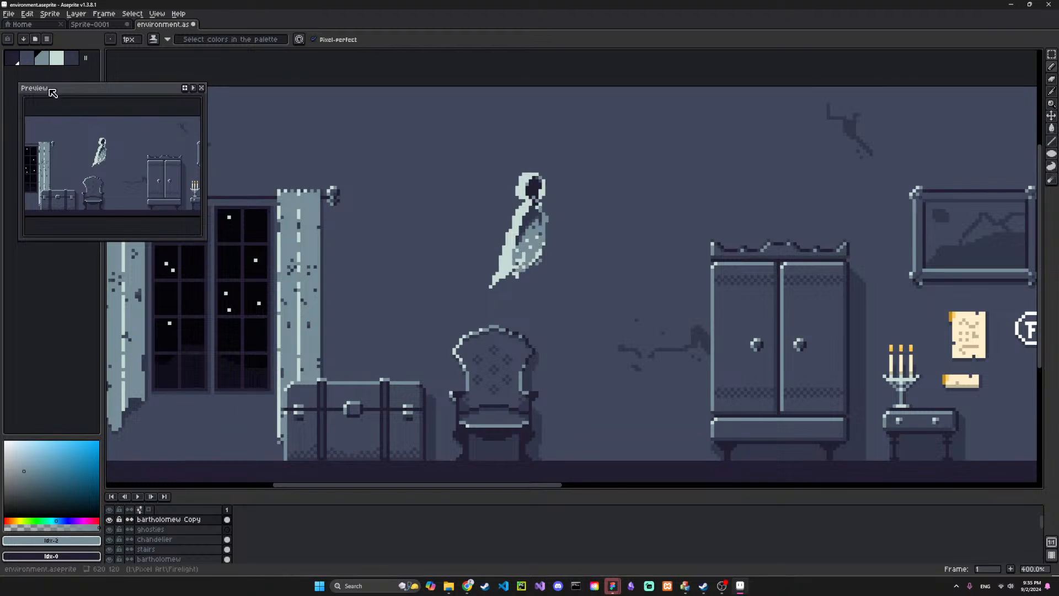
Add pale Idx-3 fold streaks to the robe and draw a ragged front edge and tattered hem
{"action": "key", "text": "bracketright"}
{"action": "mouse_move", "coordinate": [529, 236]}
{"action": "left_mouse_down"}
{"action": "mouse_move", "coordinate": [513, 266]}
{"action": "mouse_move", "coordinate": [527, 234]}
{"action": "mouse_move", "coordinate": [521, 250]}
{"action": "left_mouse_up"}
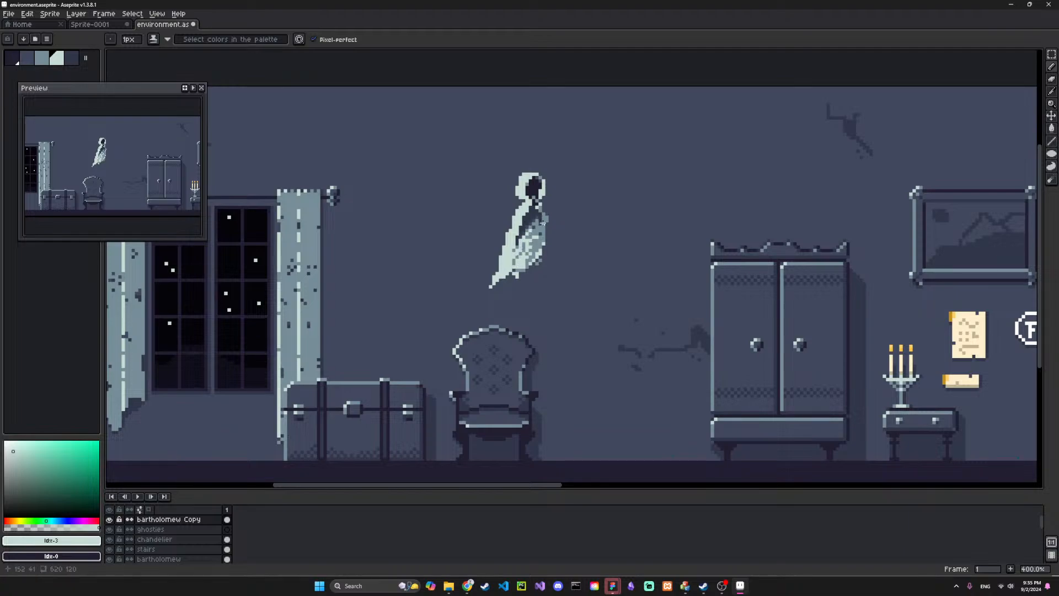
{"action": "mouse_move", "coordinate": [543, 210]}
{"action": "left_mouse_down"}
{"action": "mouse_move", "coordinate": [534, 279]}
{"action": "mouse_move", "coordinate": [537, 269]}
{"action": "mouse_move", "coordinate": [524, 272]}
{"action": "mouse_move", "coordinate": [505, 296]}
{"action": "mouse_move", "coordinate": [510, 273]}
{"action": "mouse_move", "coordinate": [504, 288]}
{"action": "mouse_move", "coordinate": [539, 256]}
{"action": "mouse_move", "coordinate": [517, 287]}
{"action": "left_mouse_up"}
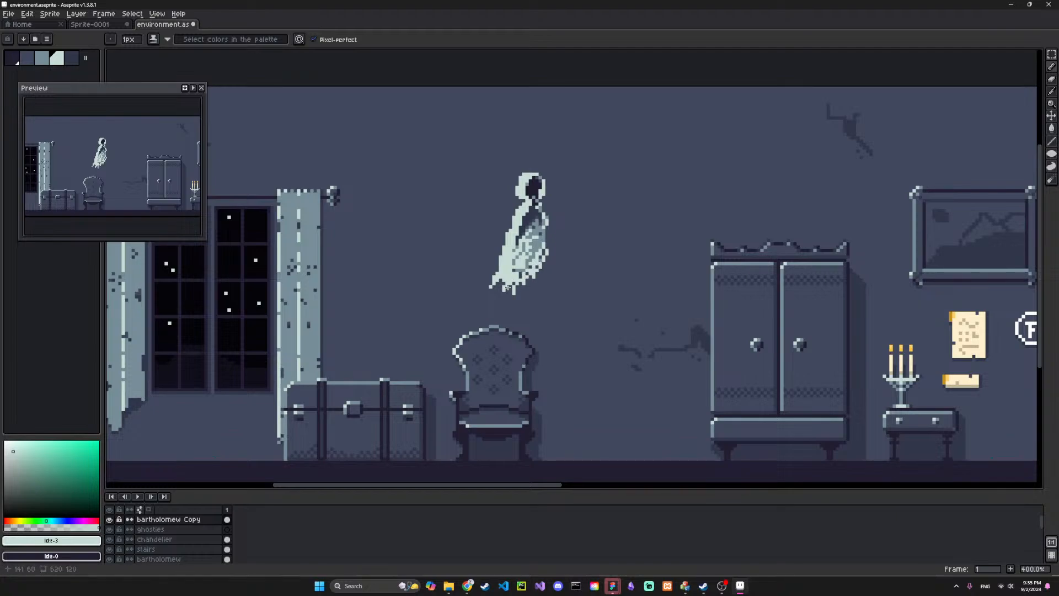
Widen the robe's trailing back edge with pale pencil strokes and undo the unwanted ones
{"action": "left_click", "coordinate": [512, 287]}
{"action": "key", "text": "ctrl+z"}
{"action": "mouse_move", "coordinate": [512, 223]}
{"action": "left_mouse_down"}
{"action": "mouse_move", "coordinate": [483, 237]}
{"action": "mouse_move", "coordinate": [491, 241]}
{"action": "left_mouse_up"}
{"action": "key", "text": "ctrl+z"}
{"action": "key", "text": "ctrl+z"}
{"action": "key", "text": "ctrl+z"}
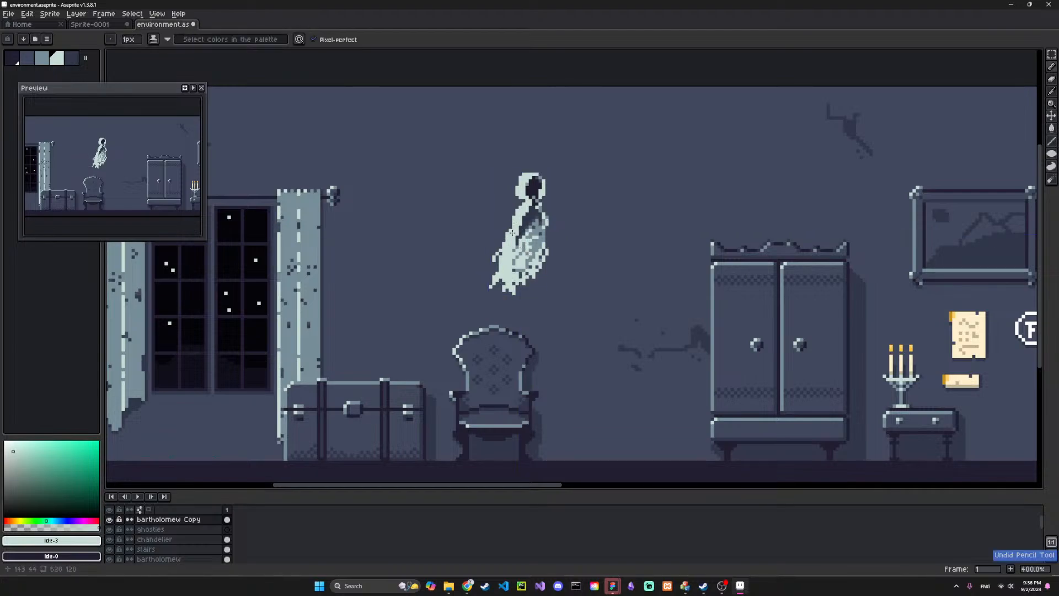
Try extending the robe's trailing back edge and hem farther outward with pale strokes
{"action": "mouse_move", "coordinate": [503, 251]}
{"action": "left_mouse_down"}
{"action": "mouse_move", "coordinate": [448, 297]}
{"action": "mouse_move", "coordinate": [492, 285]}
{"action": "mouse_move", "coordinate": [505, 271]}
{"action": "mouse_move", "coordinate": [503, 237]}
{"action": "mouse_move", "coordinate": [478, 309]}
{"action": "left_mouse_up"}
{"action": "key", "text": "ctrl+z"}
{"action": "key", "text": "ctrl+z"}
{"action": "key", "text": "ctrl+z"}
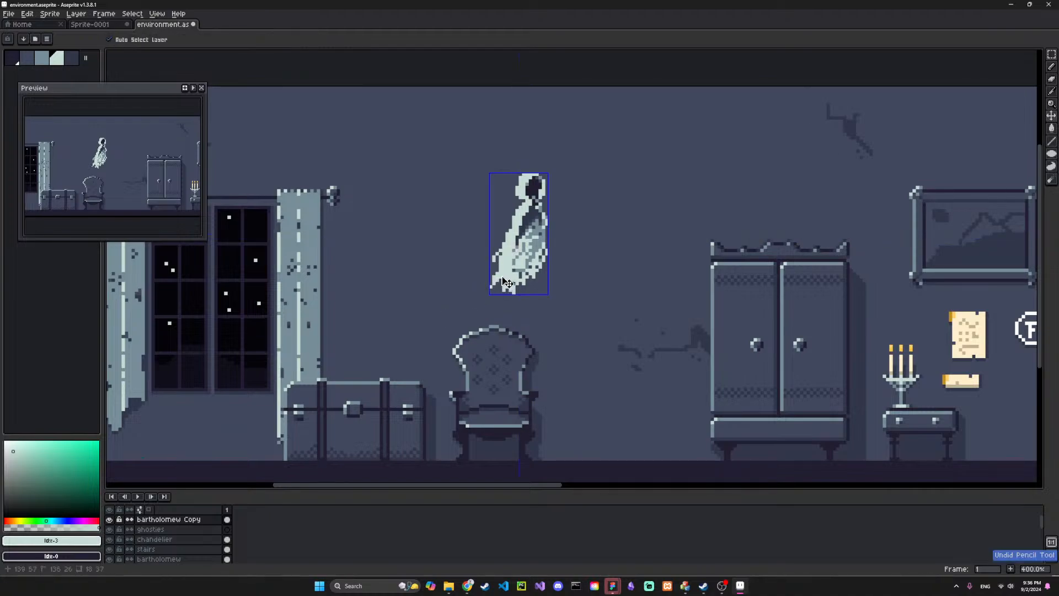
{"action": "left_click_drag", "start_coordinate": [499, 262], "coordinate": [477, 289]}
{"action": "key", "text": "ctrl+z"}
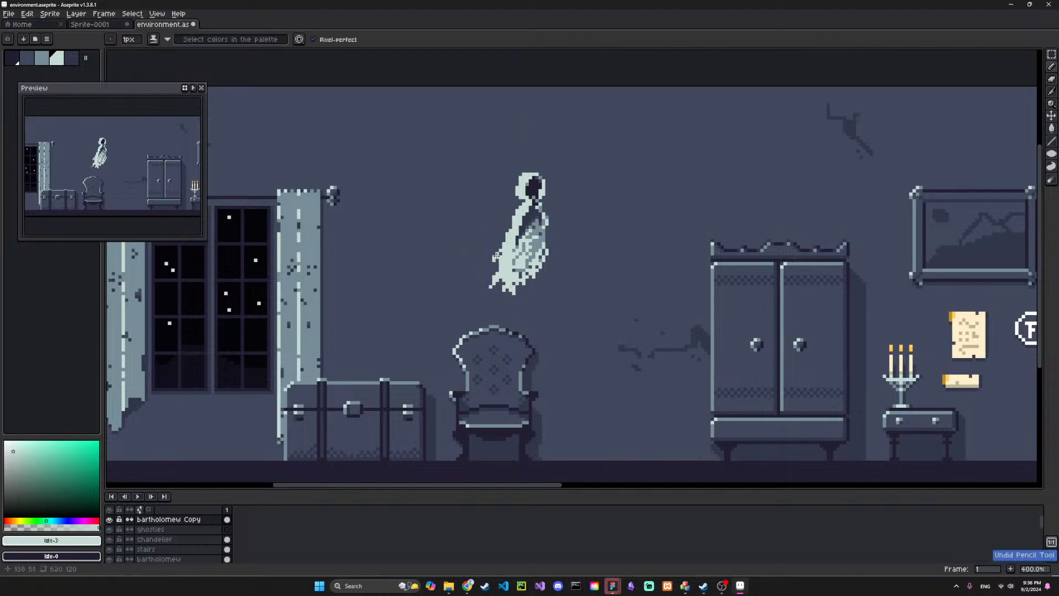
Touch up the robe's trailing back edge with short pale strokes and undo the unwanted ones
{"action": "mouse_move", "coordinate": [521, 204]}
{"action": "left_mouse_down"}
{"action": "mouse_move", "coordinate": [482, 241]}
{"action": "mouse_move", "coordinate": [495, 232]}
{"action": "mouse_move", "coordinate": [491, 253]}
{"action": "left_mouse_up"}
{"action": "key", "text": "ctrl+z"}
{"action": "key", "text": "ctrl+z"}
{"action": "left_click_drag", "start_coordinate": [514, 221], "coordinate": [497, 240]}
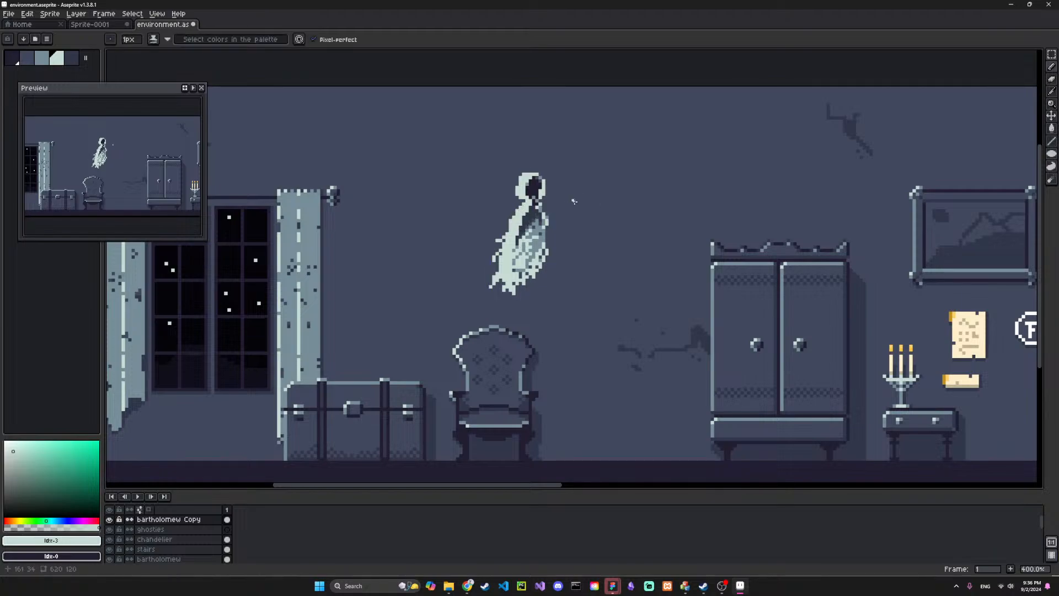
Duplicate the bartholomew Copy layer and move the duplicate ghost beside the original, slightly lower
{"action": "key", "text": "v"}
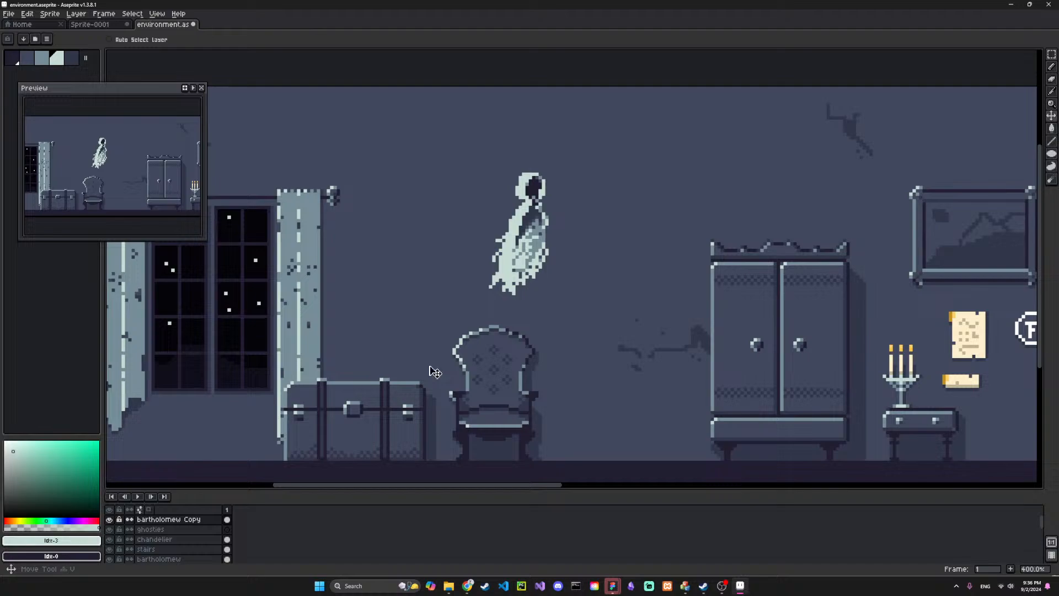
{"action": "right_click", "coordinate": [190, 523]}
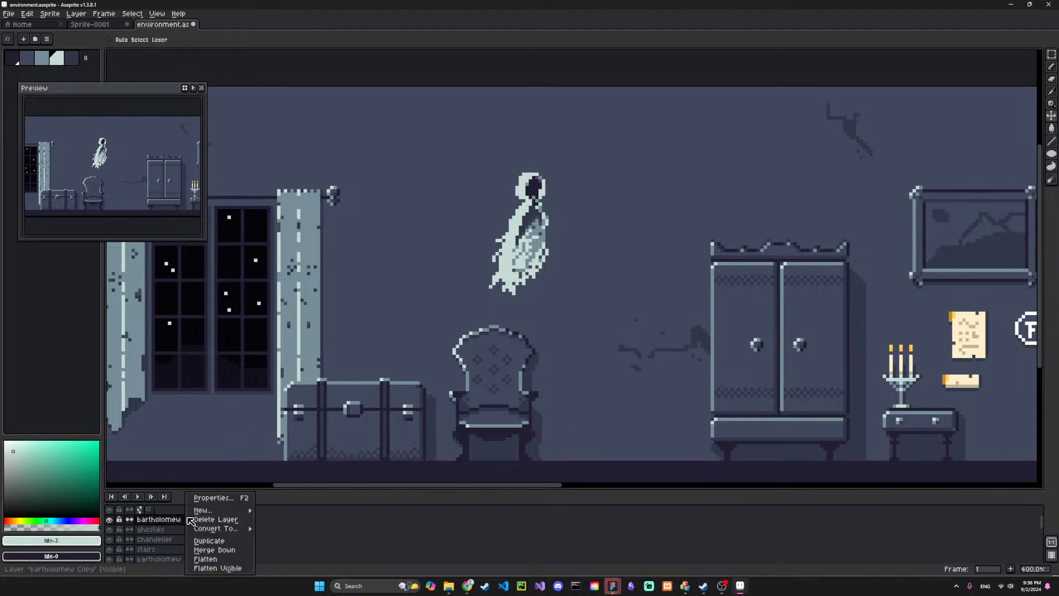
{"action": "left_click", "coordinate": [236, 542]}
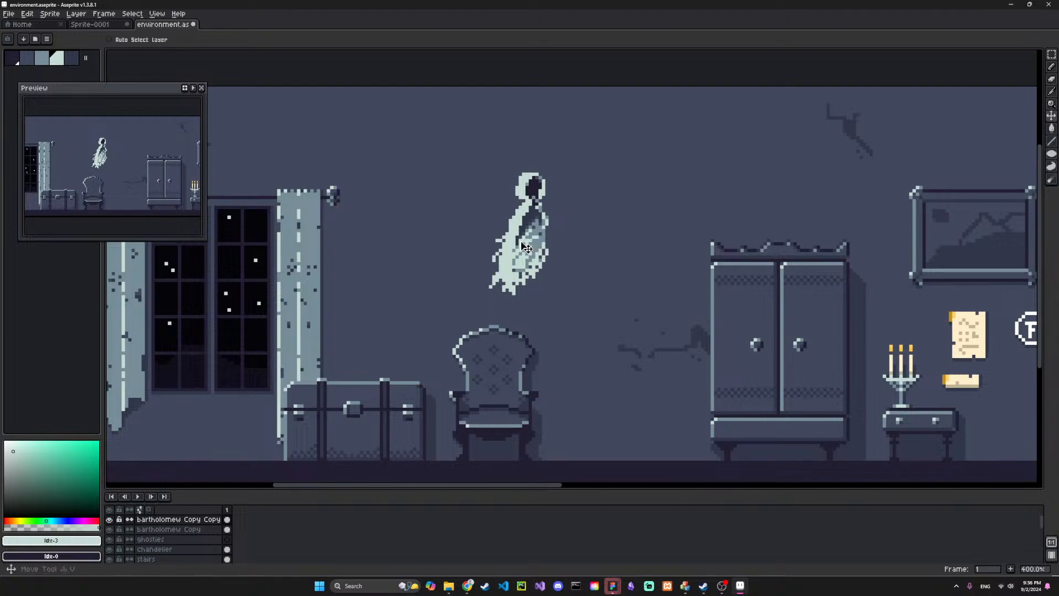
{"action": "left_click_drag", "start_coordinate": [525, 248], "coordinate": [590, 278]}
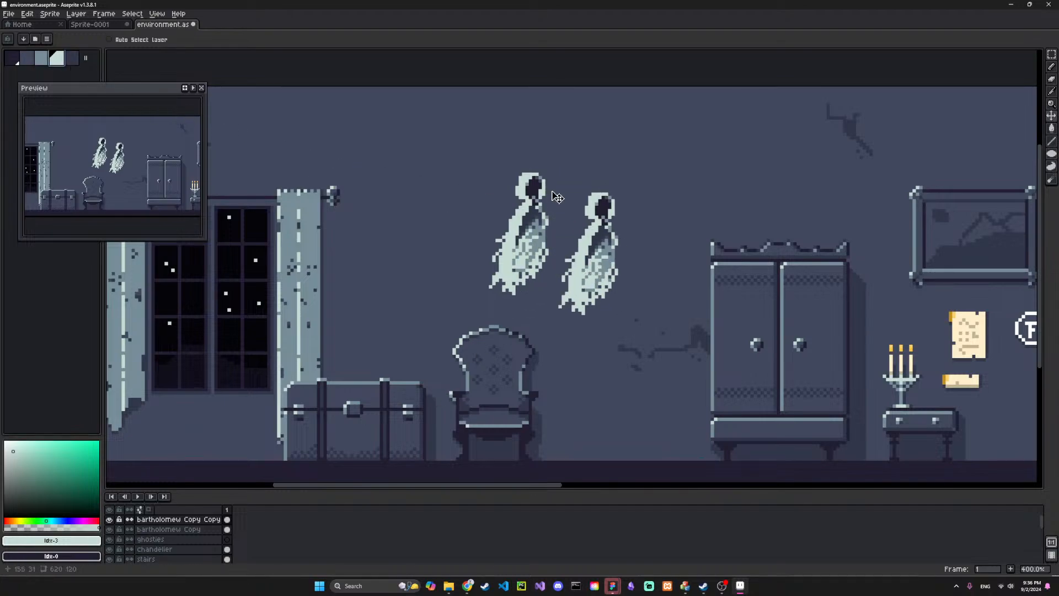
Fill the duplicate ghost's pale hood and robe with grey-blue Idx-2 and undo the extra fill on its front edge
{"action": "key", "text": "b"}
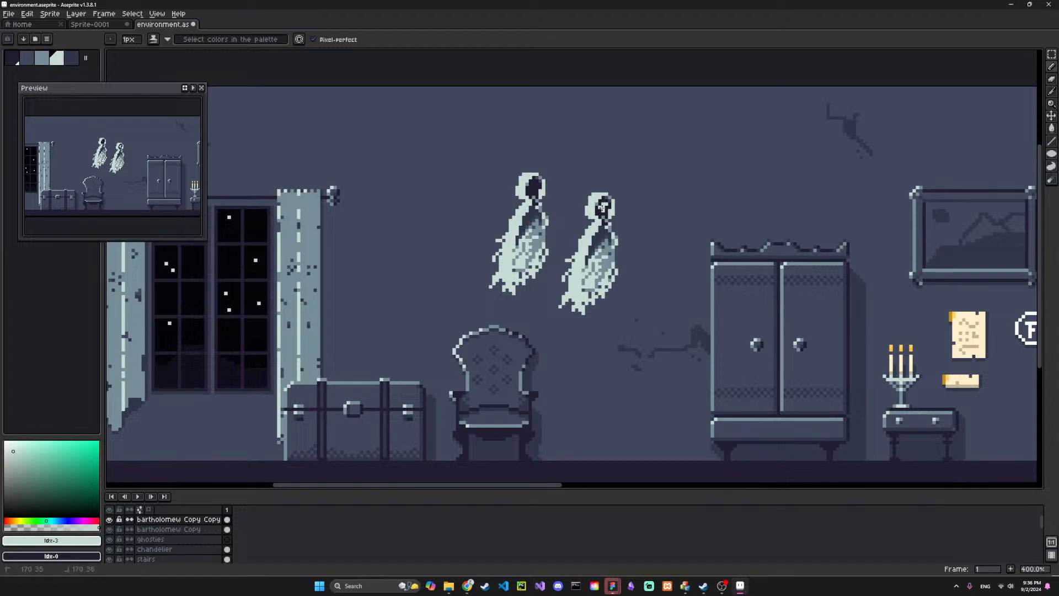
{"action": "left_click", "coordinate": [41, 57]}
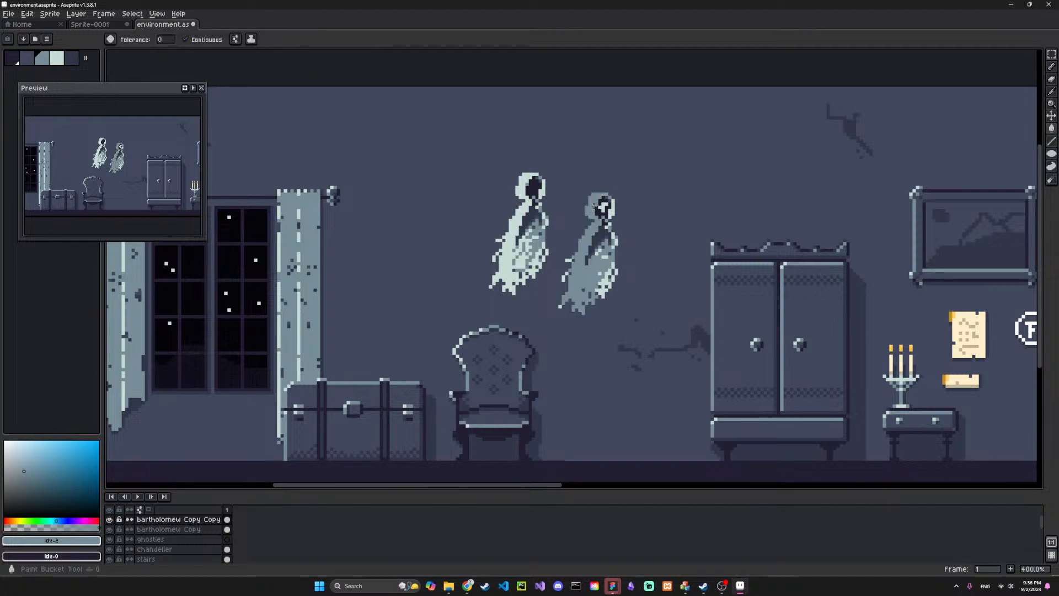
{"action": "key", "text": "g"}
{"action": "left_click", "coordinate": [598, 253]}
{"action": "left_click", "coordinate": [615, 224]}
{"action": "key", "text": "ctrl+z"}
Paint over the duplicate ghost's dark face opening and chest shadow with pale Idx-3 pencil strokes
{"action": "left_click", "coordinate": [57, 60]}
{"action": "key", "text": "b"}
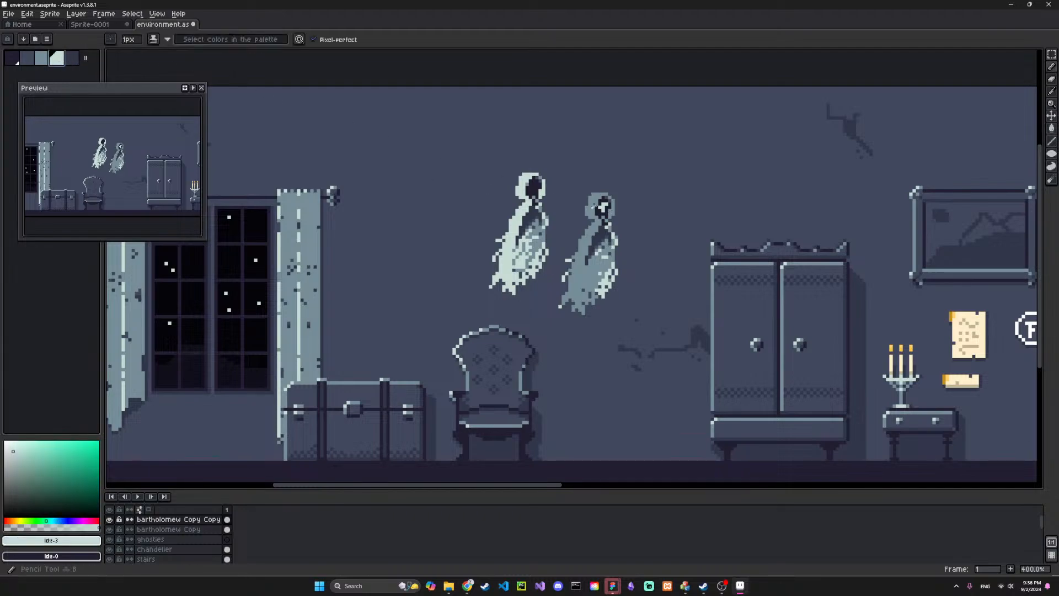
{"action": "left_click_drag", "start_coordinate": [602, 208], "coordinate": [604, 200]}
{"action": "left_click_drag", "start_coordinate": [605, 215], "coordinate": [605, 215]}
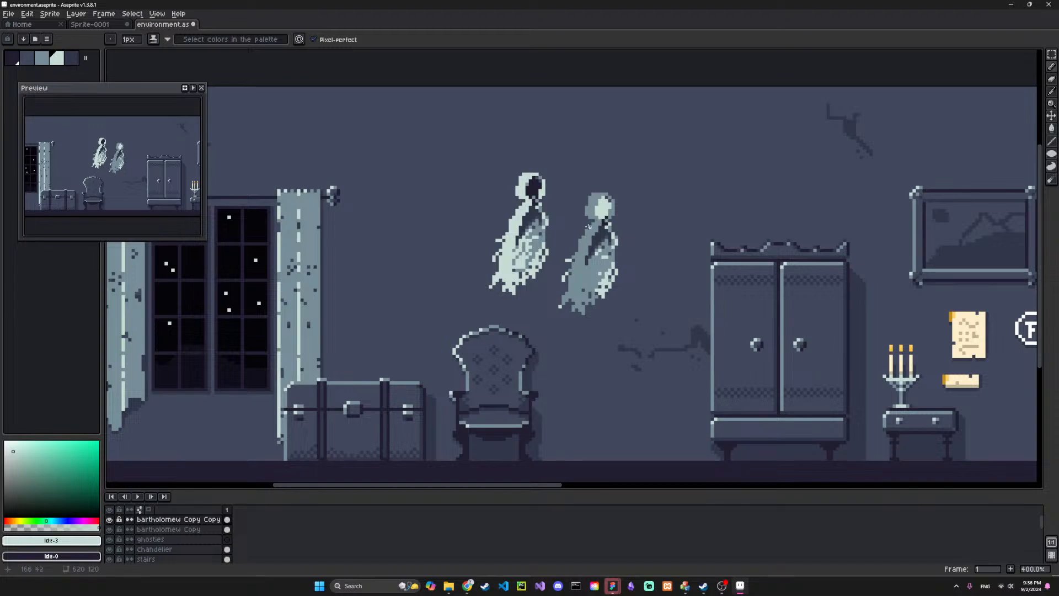
{"action": "mouse_move", "coordinate": [600, 229]}
{"action": "left_mouse_down"}
{"action": "mouse_move", "coordinate": [586, 262]}
{"action": "mouse_move", "coordinate": [607, 234]}
{"action": "left_mouse_up"}
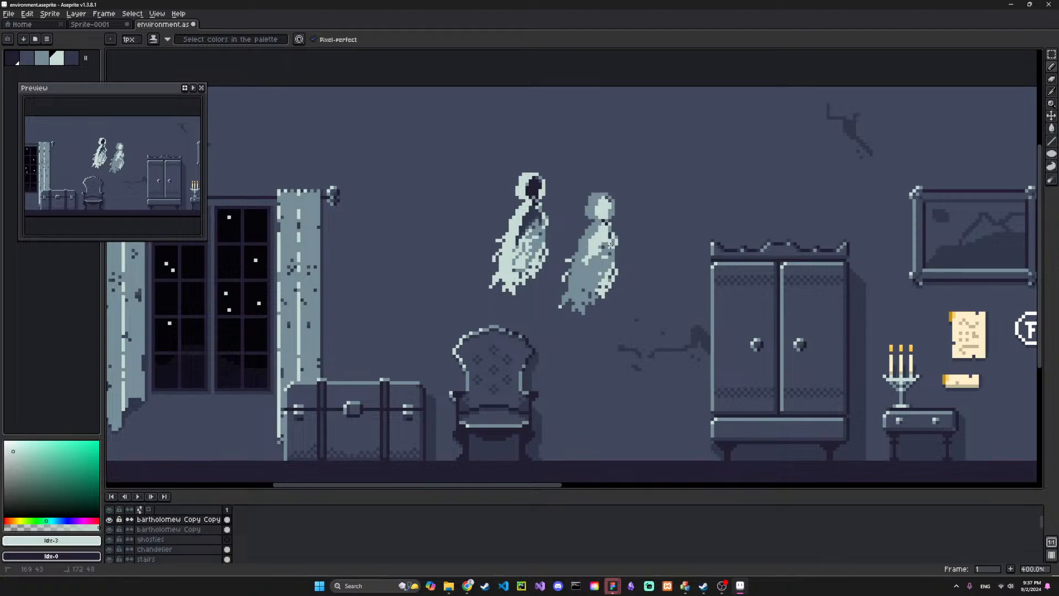
Fill the duplicate ghost's hood and the sections of its robe with dark Idx-0, keeping the face pale
{"action": "left_click", "coordinate": [599, 237], "text": "alt"}
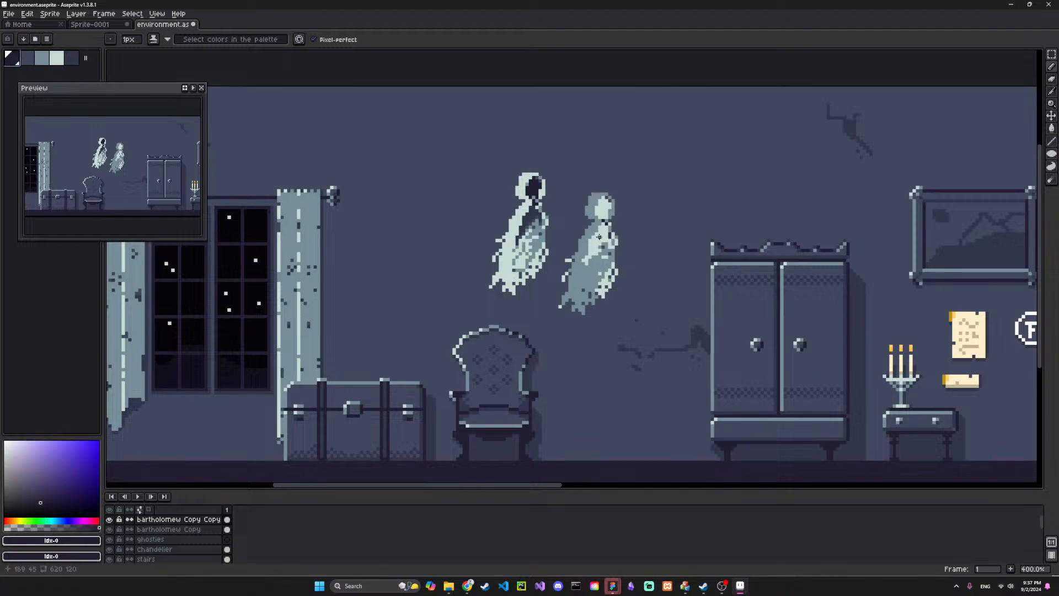
{"action": "key", "text": "g"}
{"action": "left_click", "coordinate": [592, 217]}
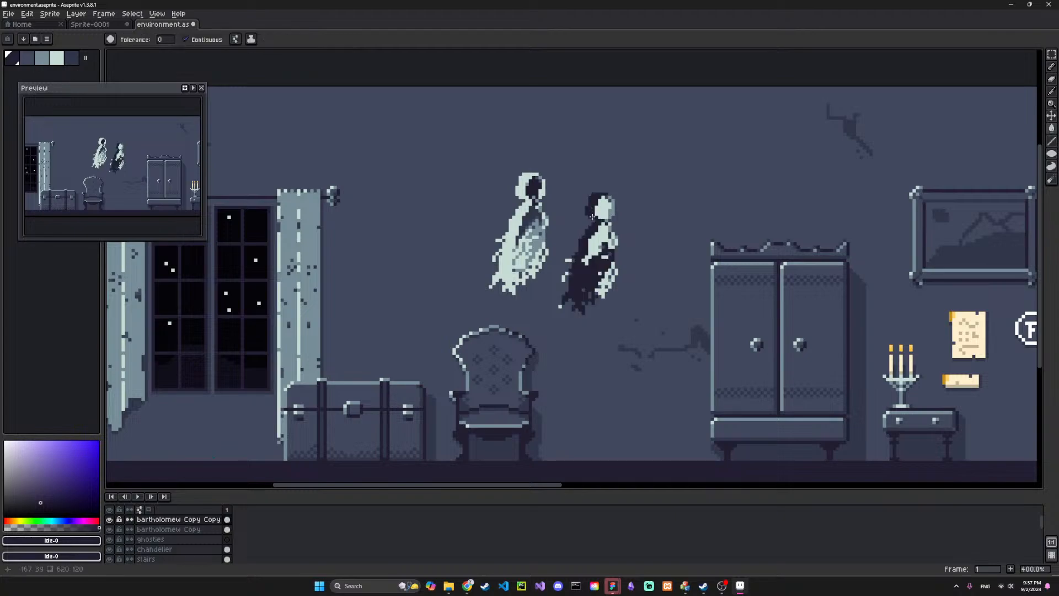
{"action": "left_click", "coordinate": [605, 280]}
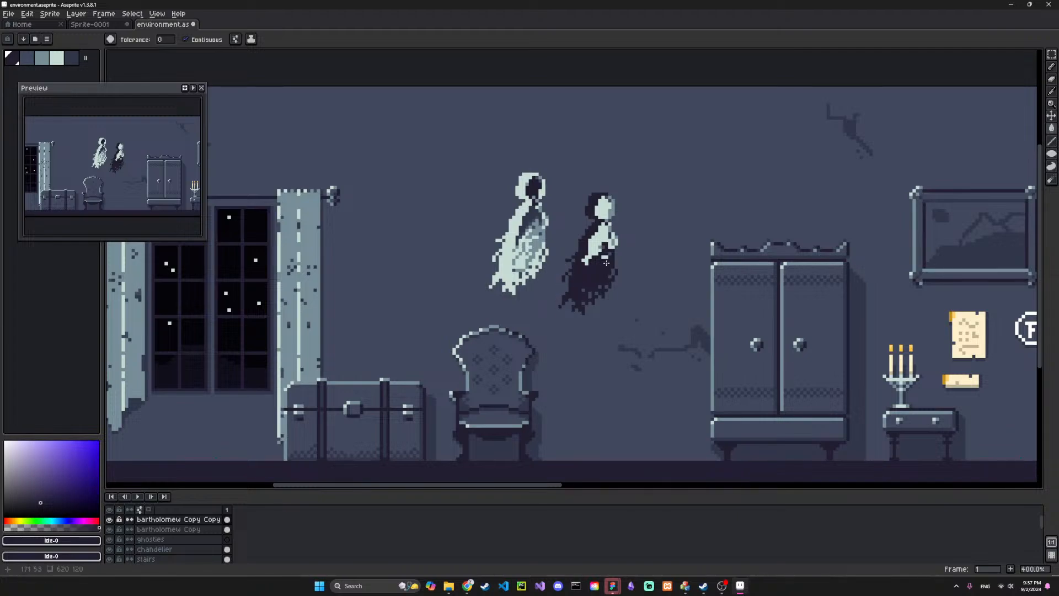
{"action": "left_click", "coordinate": [607, 262]}
{"action": "left_click", "coordinate": [599, 242]}
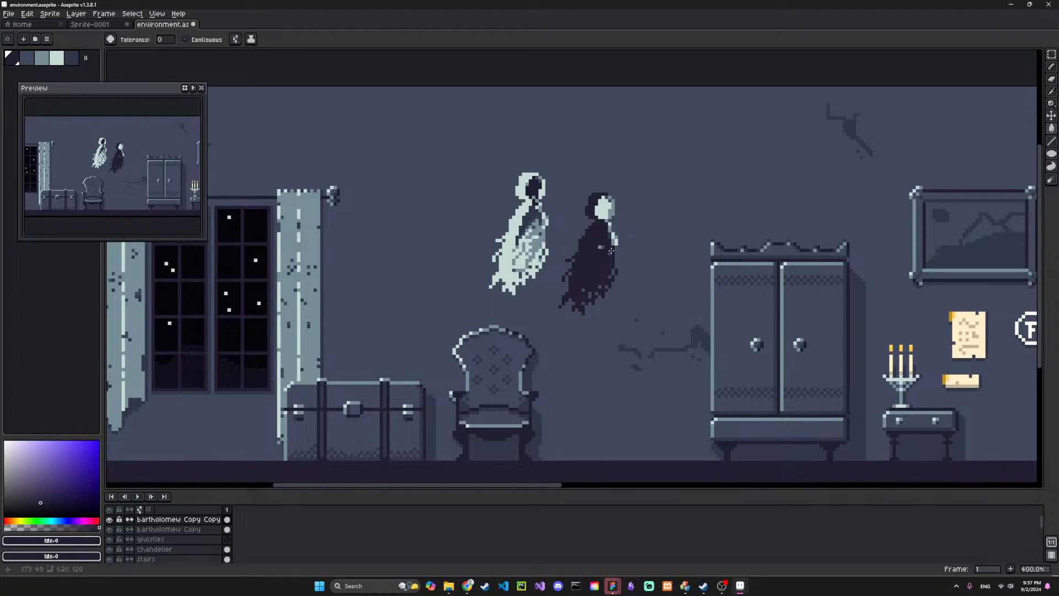
Cover the leftover light pixels on the dark robe's chest and front edge, and undo the trial erasure of that edge
{"action": "key", "text": "b"}
{"action": "left_click", "coordinate": [601, 247]}
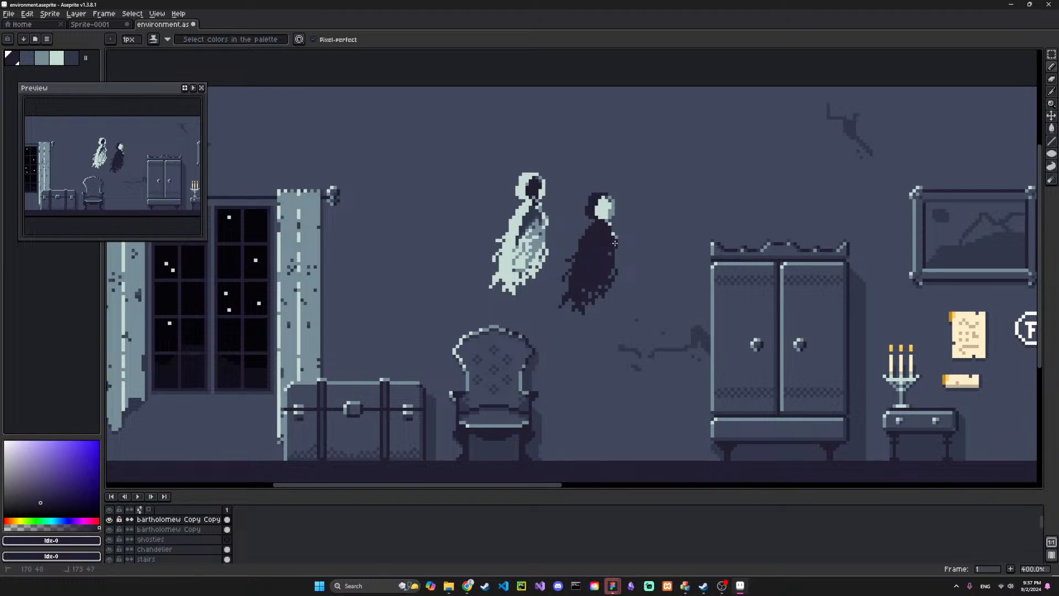
{"action": "key", "text": "e"}
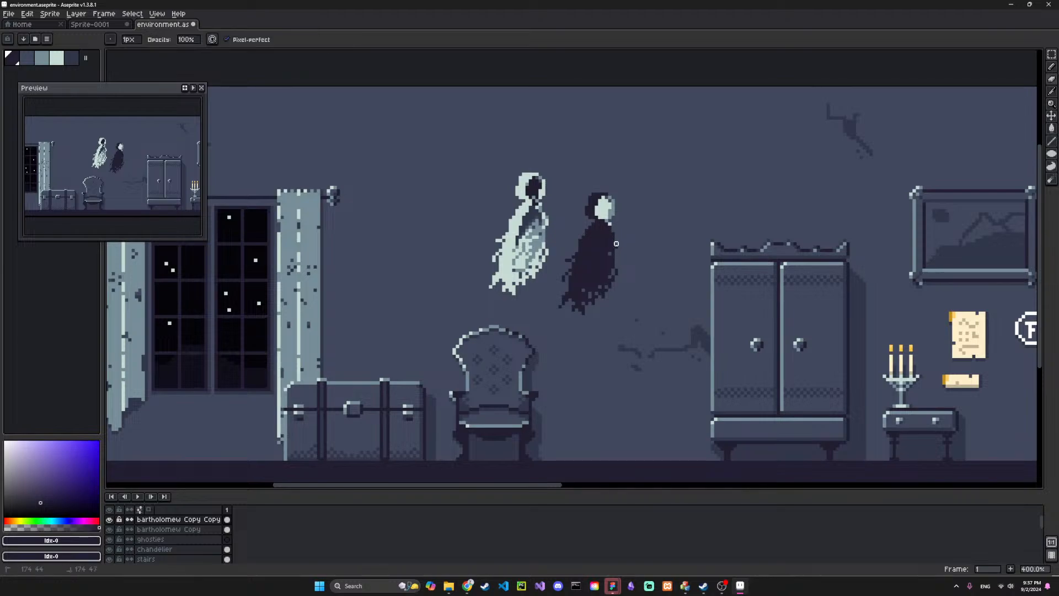
{"action": "key", "text": "b"}
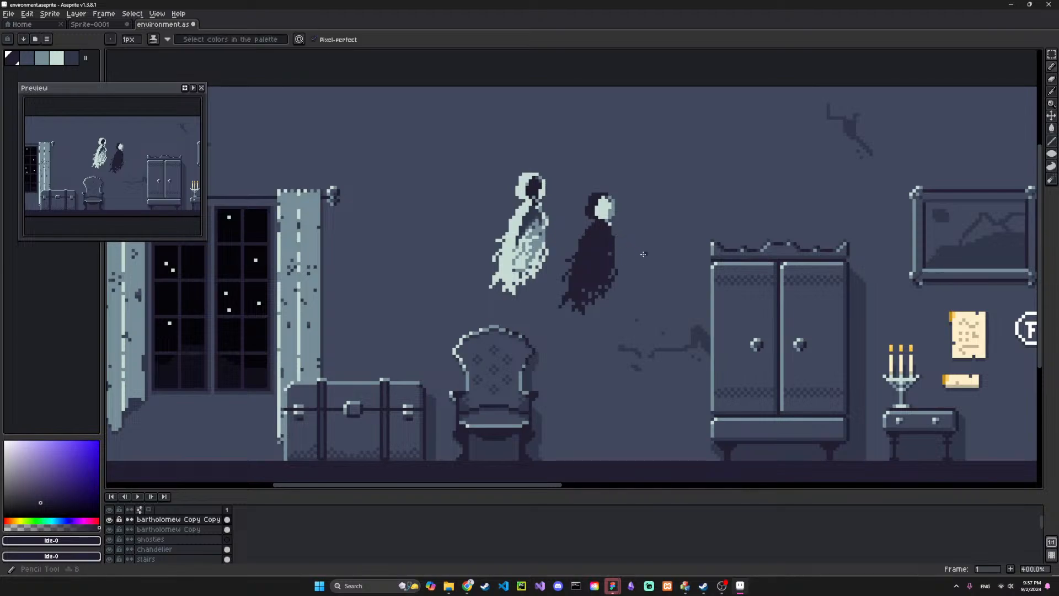
{"action": "key", "text": "ctrl+z"}
{"action": "key", "text": "v"}
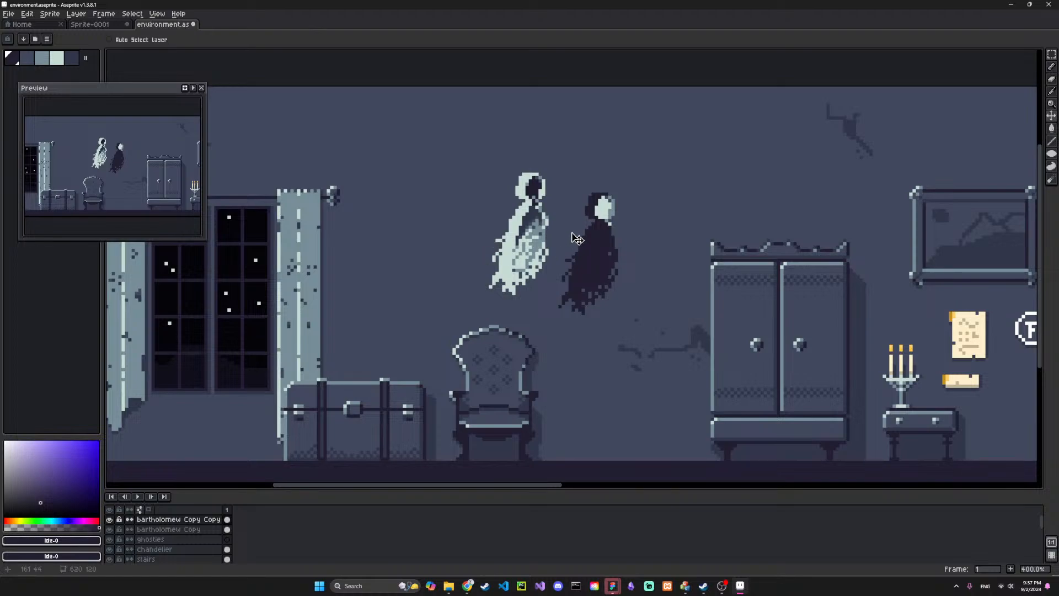
{"action": "left_click", "coordinate": [41, 58]}
{"action": "key", "text": "b"}
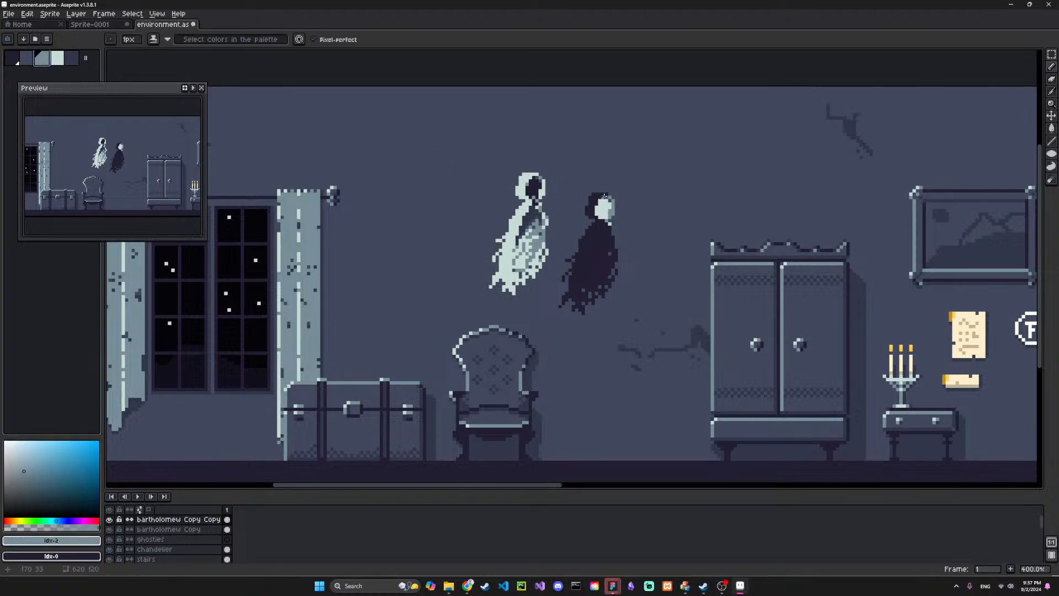
{"action": "key", "text": "ctrl+z"}
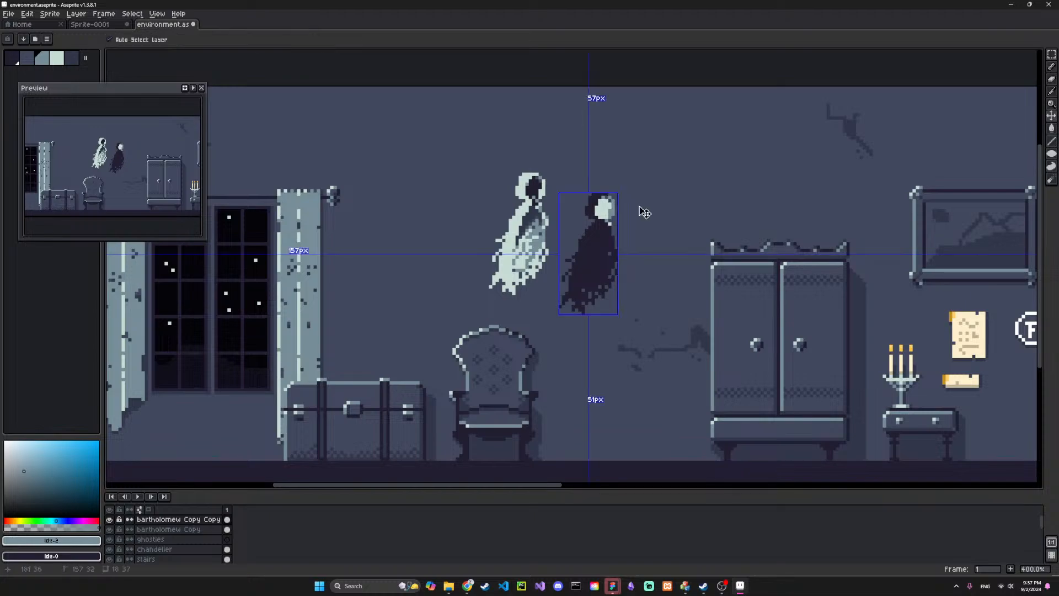
{"action": "key", "text": "ctrl+z"}
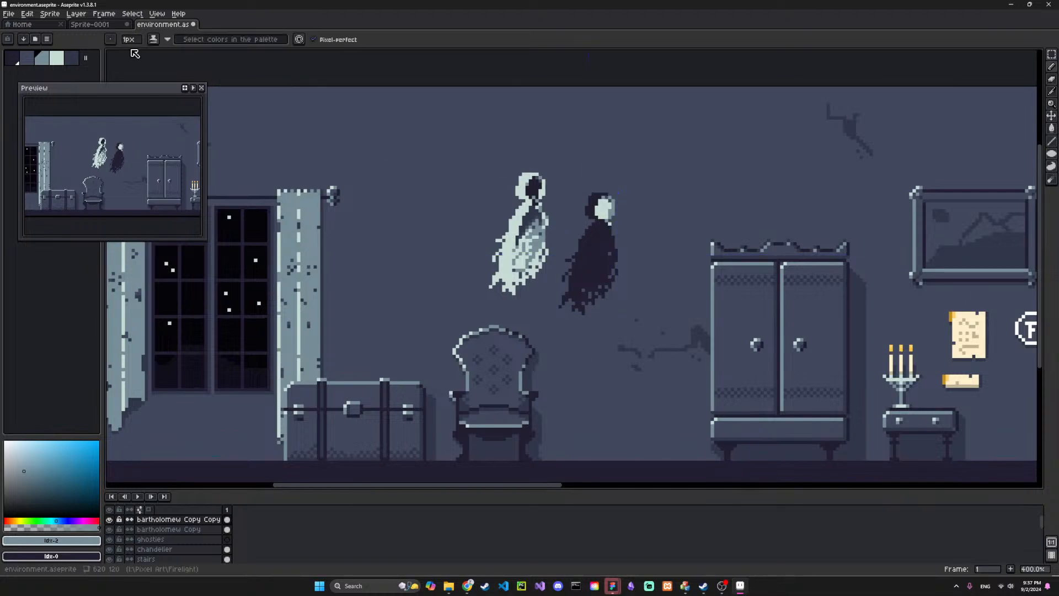
Trim the face's outer edge with dark Idx-0 hood pixels and retouch the face with grey-blue Idx-2 and pale Idx-3
{"action": "left_click", "coordinate": [13, 58]}
{"action": "left_click", "coordinate": [609, 199]}
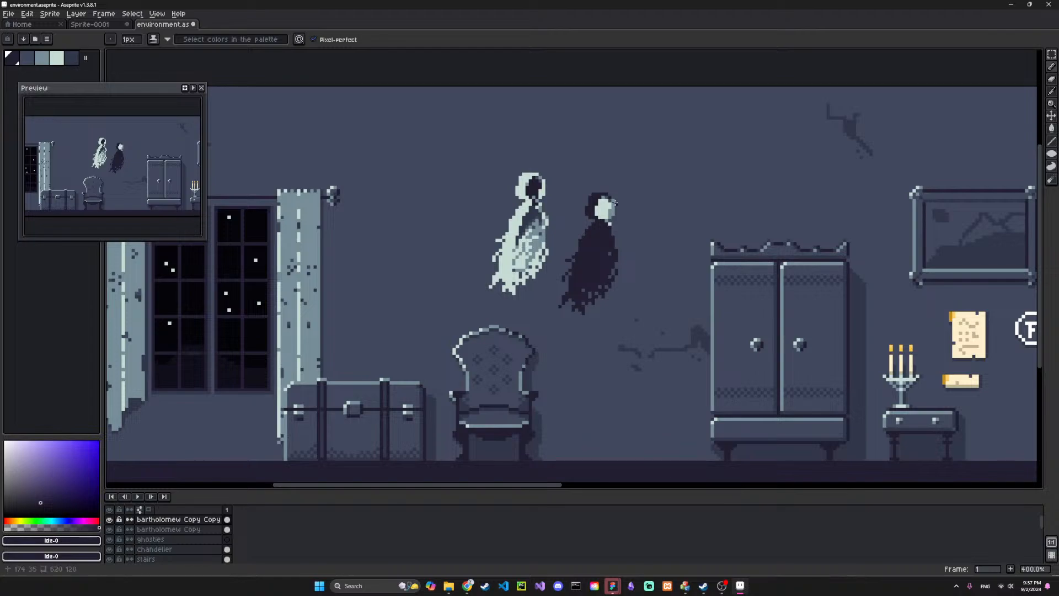
{"action": "left_click", "coordinate": [612, 202]}
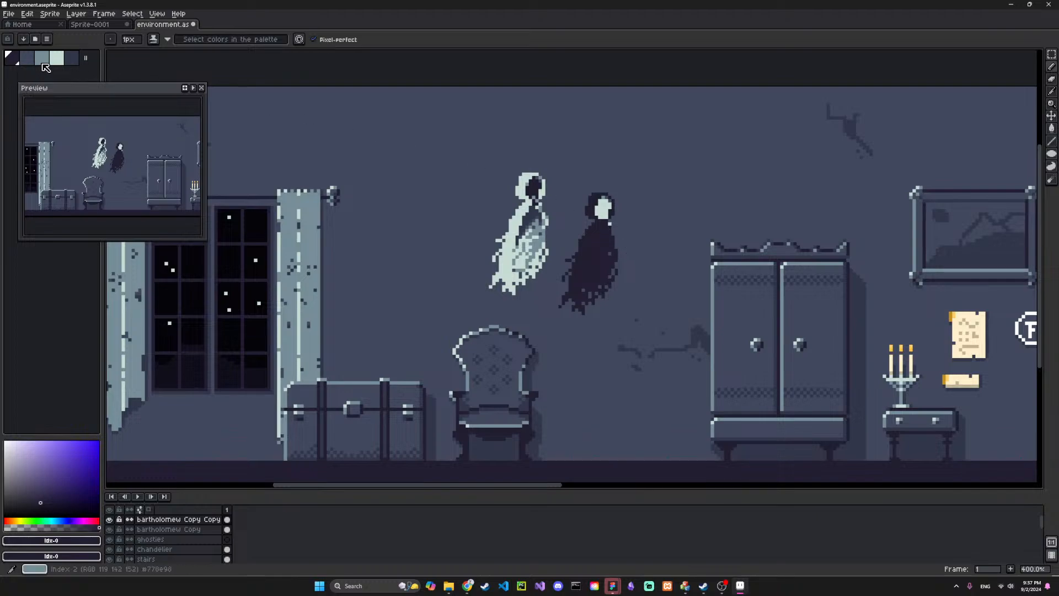
{"action": "left_click", "coordinate": [571, 237], "text": "alt"}
{"action": "left_click_drag", "start_coordinate": [607, 218], "coordinate": [602, 219]}
{"action": "key", "text": "ctrl+z"}
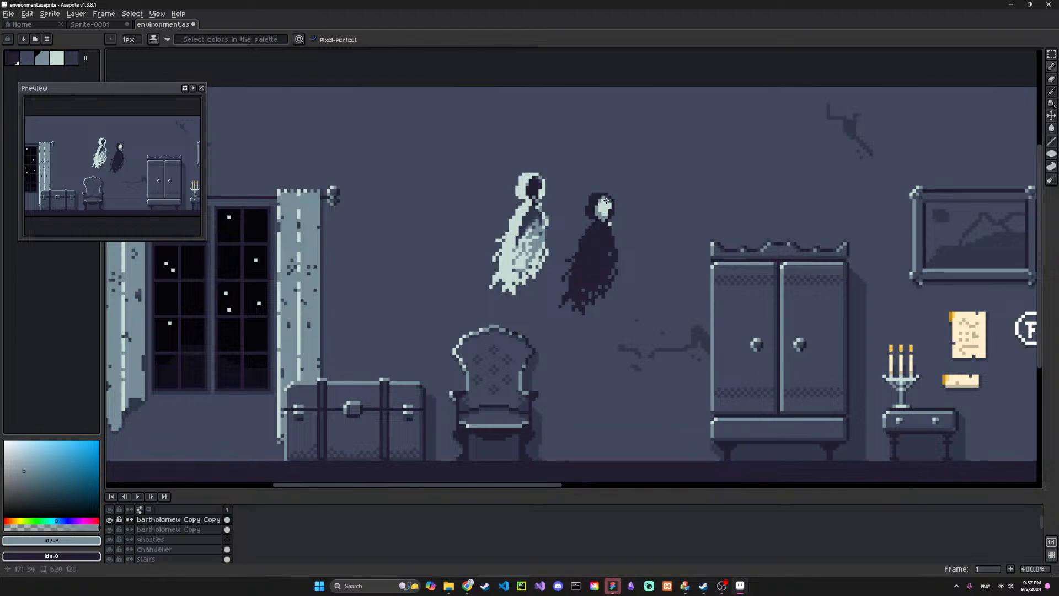
{"action": "left_click", "coordinate": [60, 58]}
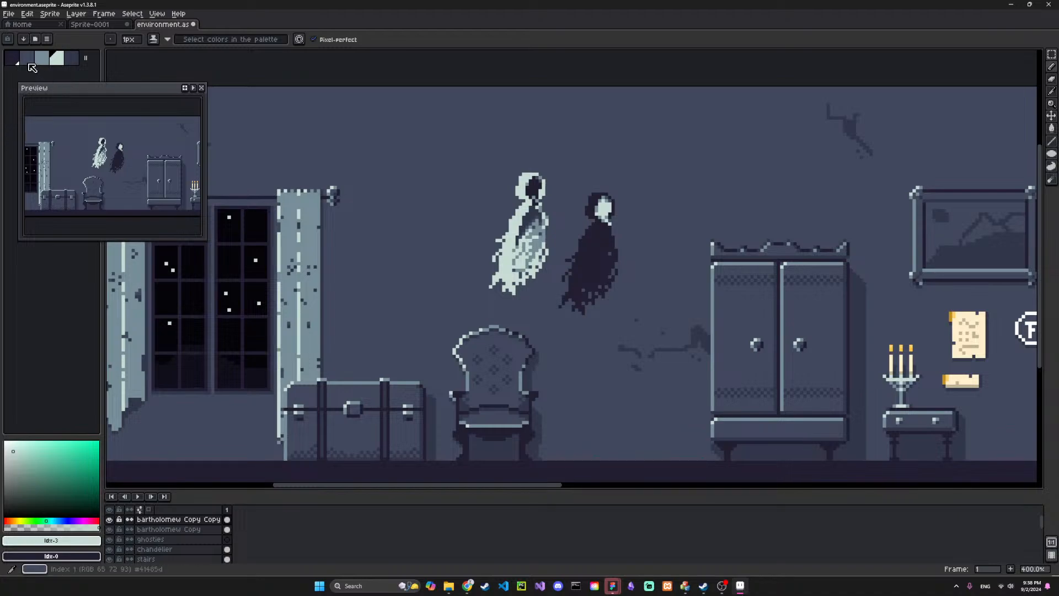
Draw fold highlights down the dark ghost's robe in slate Idx-4 and undo the unwanted strokes
{"action": "left_click", "coordinate": [71, 58]}
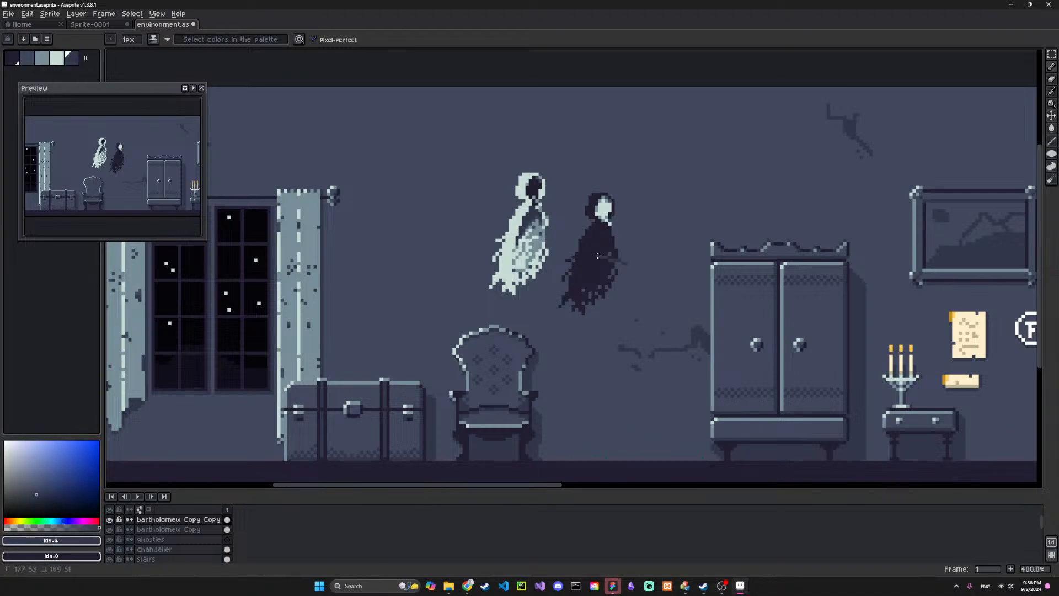
{"action": "key", "text": "ctrl+z"}
{"action": "left_click_drag", "start_coordinate": [601, 227], "coordinate": [579, 274]}
{"action": "key", "text": "ctrl+z"}
{"action": "left_click_drag", "start_coordinate": [598, 236], "coordinate": [590, 279]}
{"action": "mouse_move", "coordinate": [602, 241]}
{"action": "left_mouse_down"}
{"action": "mouse_move", "coordinate": [596, 278]}
{"action": "mouse_move", "coordinate": [602, 251]}
{"action": "left_mouse_up"}
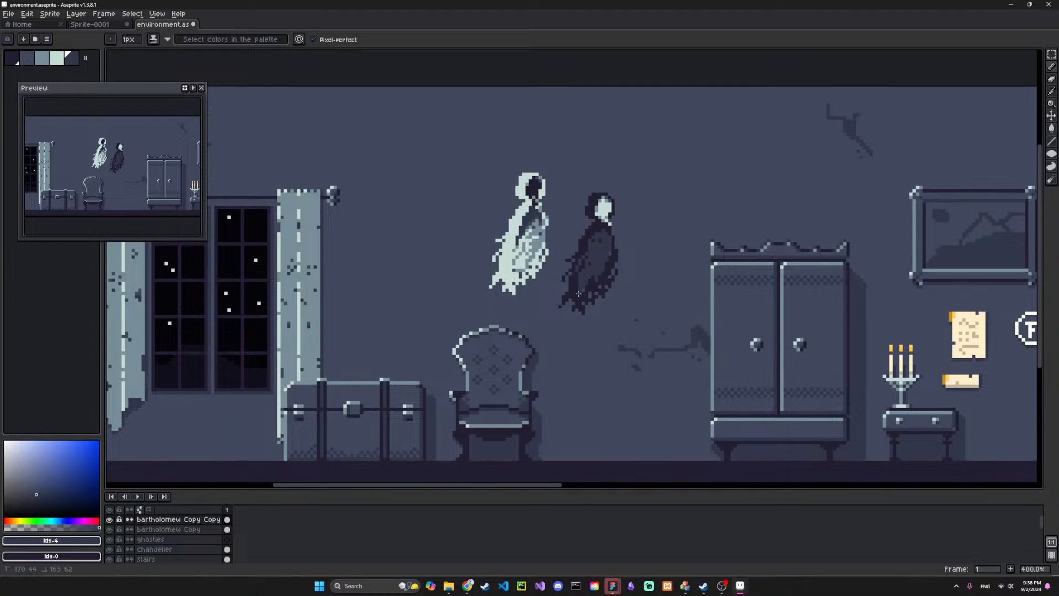
{"action": "left_click_drag", "start_coordinate": [579, 300], "coordinate": [613, 254]}
Extend the dark robe's trailing back edge with ragged Idx-0 strokes and undo the unwanted ones
{"action": "left_click", "coordinate": [16, 59]}
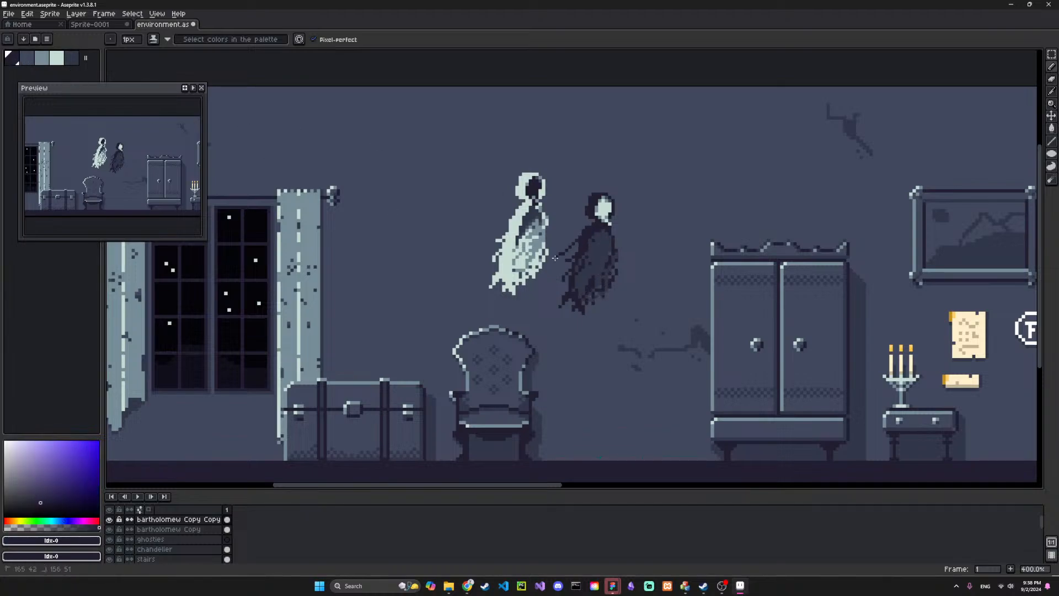
{"action": "key", "text": "v"}
{"action": "key", "text": "ctrl+z"}
{"action": "mouse_move", "coordinate": [577, 251]}
{"action": "left_mouse_down"}
{"action": "mouse_move", "coordinate": [555, 264]}
{"action": "mouse_move", "coordinate": [559, 292]}
{"action": "mouse_move", "coordinate": [572, 283]}
{"action": "mouse_move", "coordinate": [554, 303]}
{"action": "mouse_move", "coordinate": [563, 282]}
{"action": "left_mouse_up"}
{"action": "key", "text": "ctrl+z"}
{"action": "key", "text": "v"}
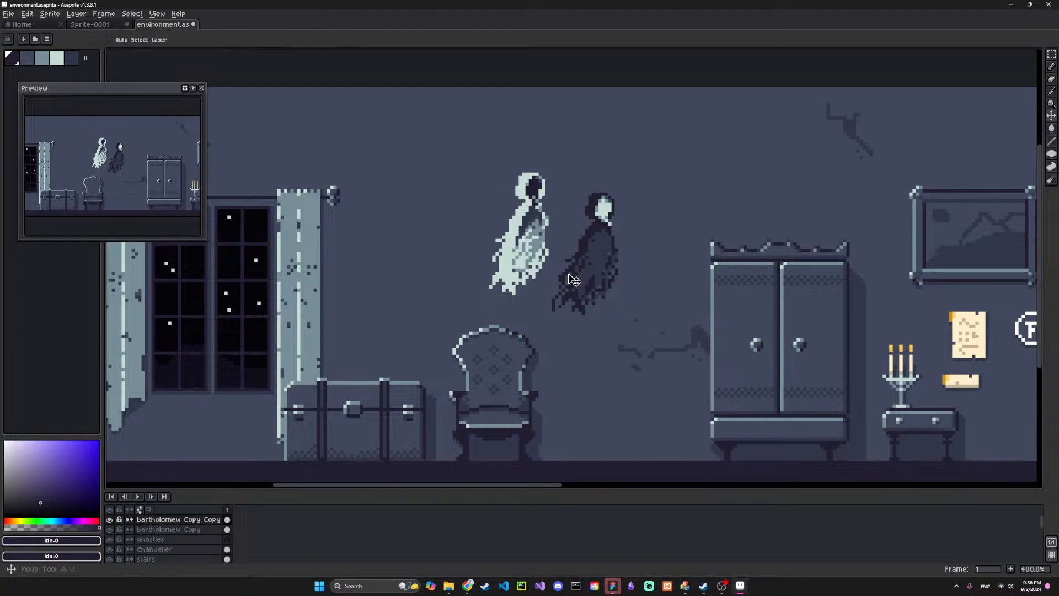
Move the pale ghost to the wardrobe's near edge and set its layer opacity to 50%
{"action": "left_click", "coordinate": [168, 529]}
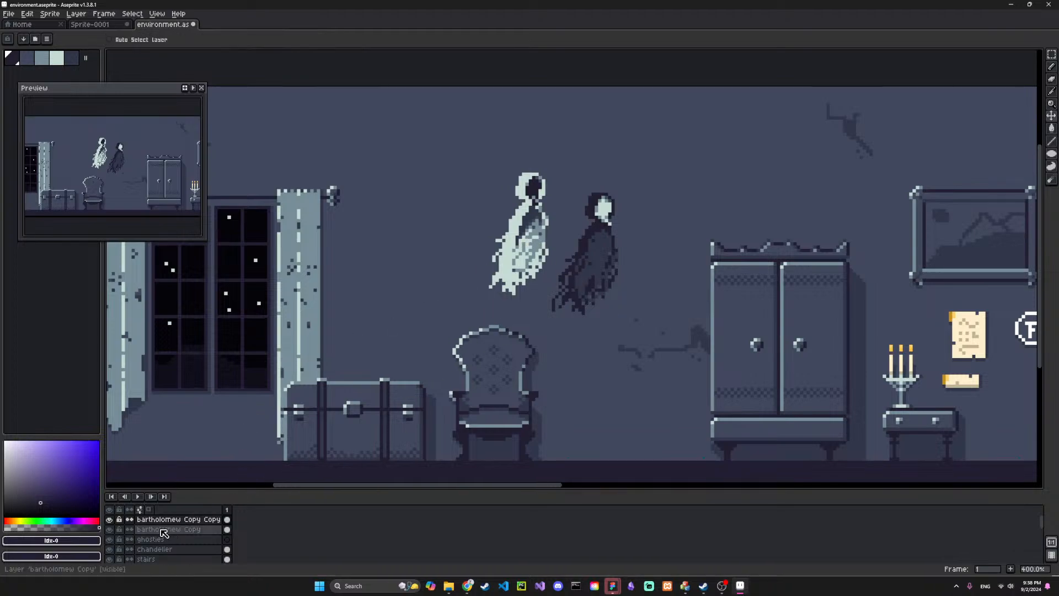
{"action": "left_click_drag", "start_coordinate": [522, 289], "coordinate": [711, 318]}
{"action": "double_click", "coordinate": [213, 529]}
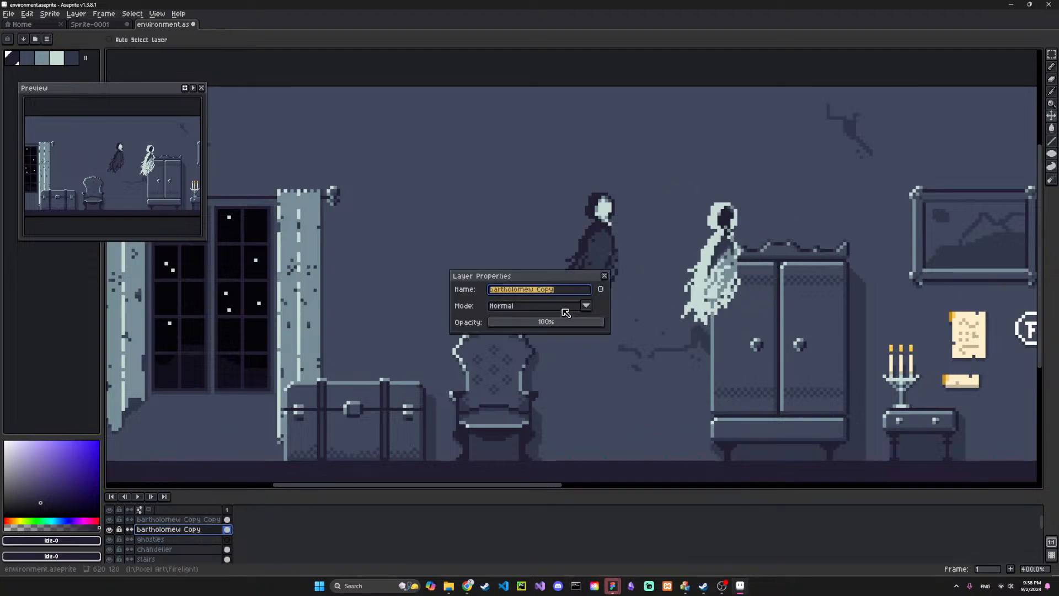
{"action": "left_click_drag", "start_coordinate": [568, 325], "coordinate": [549, 331]}
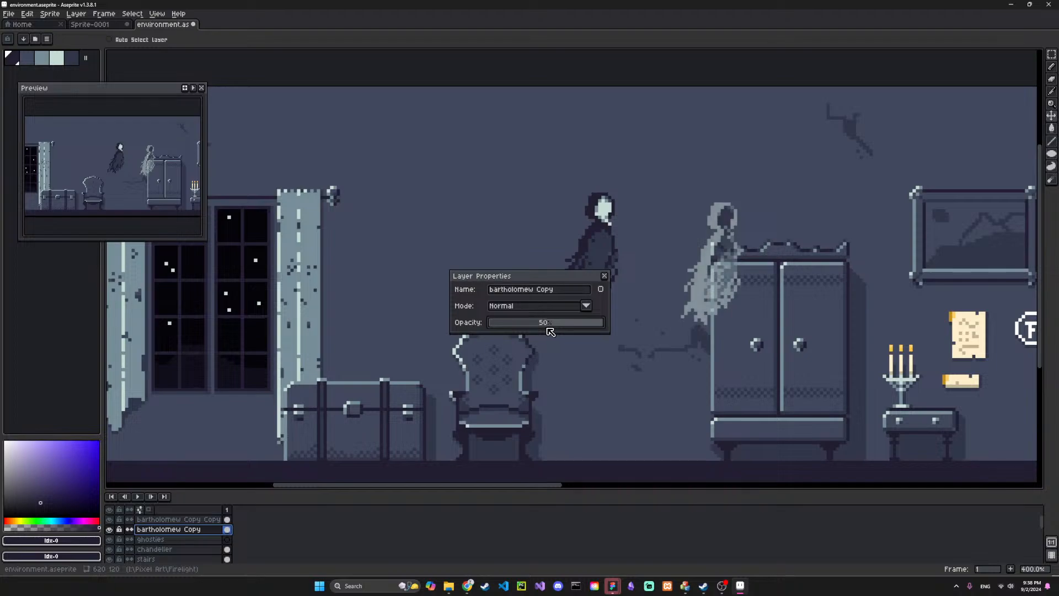
{"action": "left_click", "coordinate": [605, 276]}
{"action": "mouse_move", "coordinate": [737, 293]}
{"action": "left_mouse_down"}
{"action": "mouse_move", "coordinate": [710, 307]}
{"action": "mouse_move", "coordinate": [725, 282]}
{"action": "left_mouse_up"}
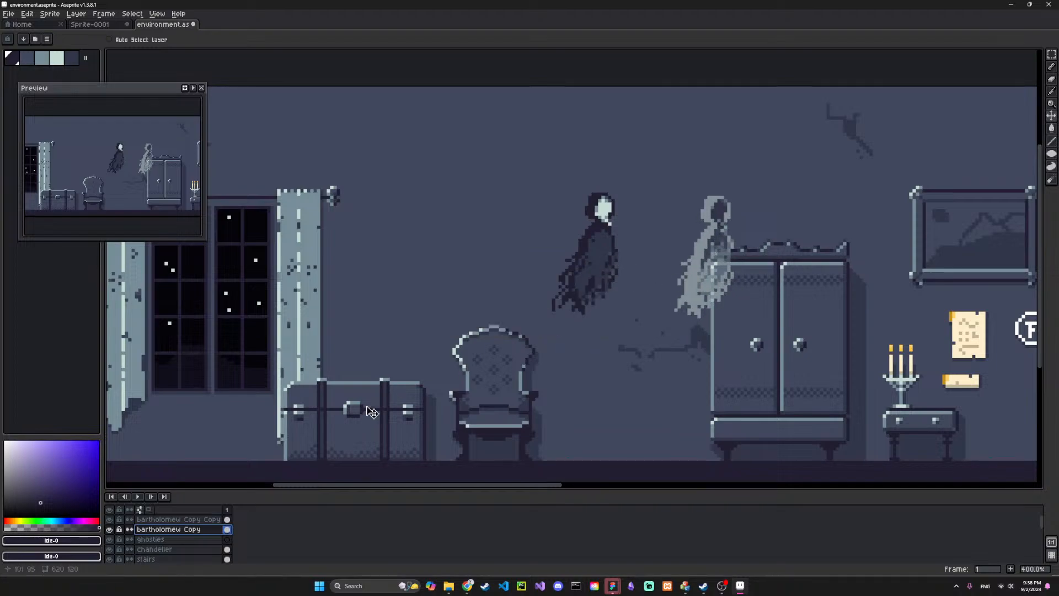
Move the dark ghost in front of the wardrobe and set its layer opacity to 70%
{"action": "left_click", "coordinate": [202, 519]}
{"action": "left_click_drag", "start_coordinate": [579, 283], "coordinate": [794, 298]}
{"action": "double_click", "coordinate": [178, 519]}
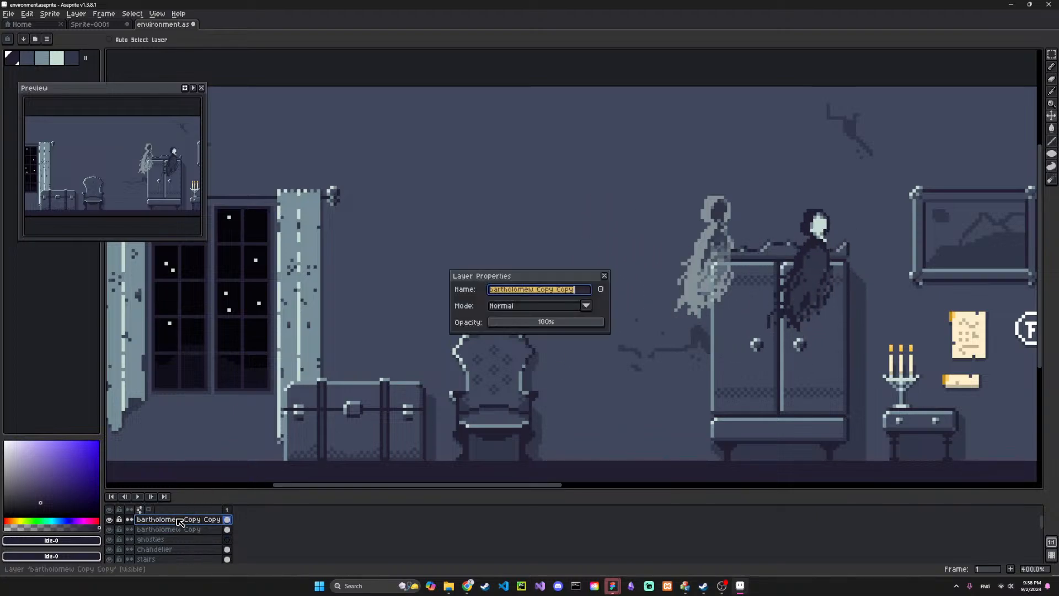
{"action": "left_click_drag", "start_coordinate": [540, 322], "coordinate": [569, 325]}
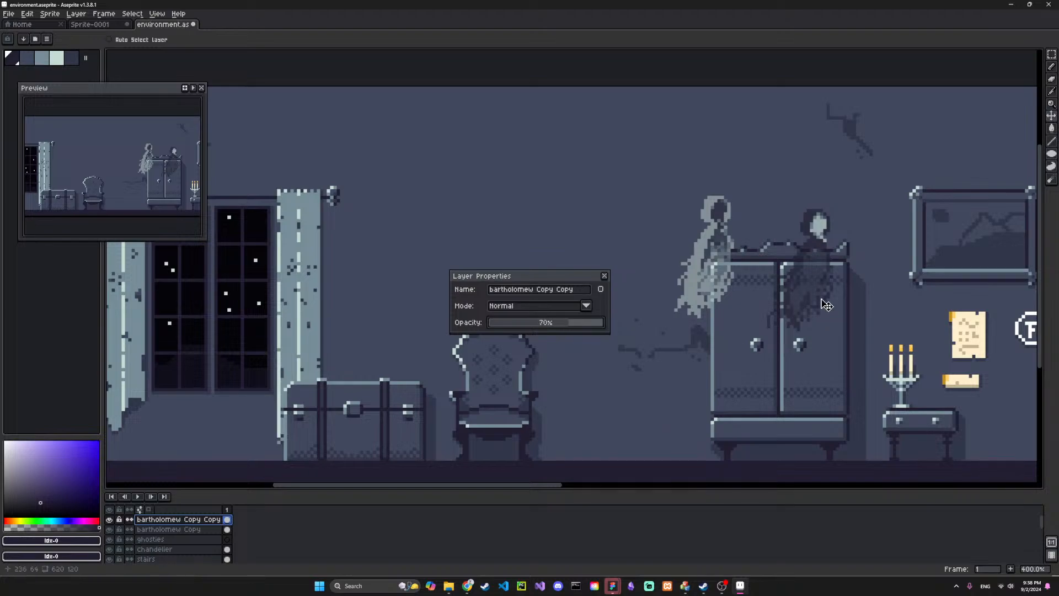
Move the dark ghost away from the wardrobe to the wall above the potted plant, between the window and the door
{"action": "left_click_drag", "start_coordinate": [822, 300], "coordinate": [887, 344]}
{"action": "key", "text": "space"}
{"action": "left_click_drag", "start_coordinate": [923, 367], "coordinate": [524, 378]}
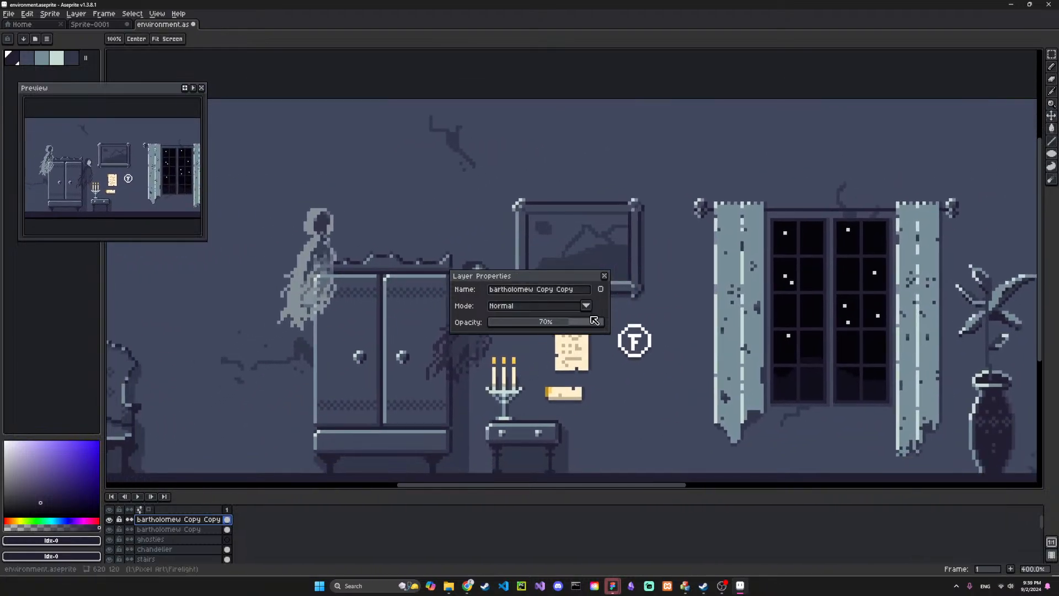
{"action": "left_click", "coordinate": [605, 276]}
{"action": "left_click_drag", "start_coordinate": [466, 319], "coordinate": [857, 360]}
{"action": "key", "text": "space"}
{"action": "left_click_drag", "start_coordinate": [856, 359], "coordinate": [674, 204]}
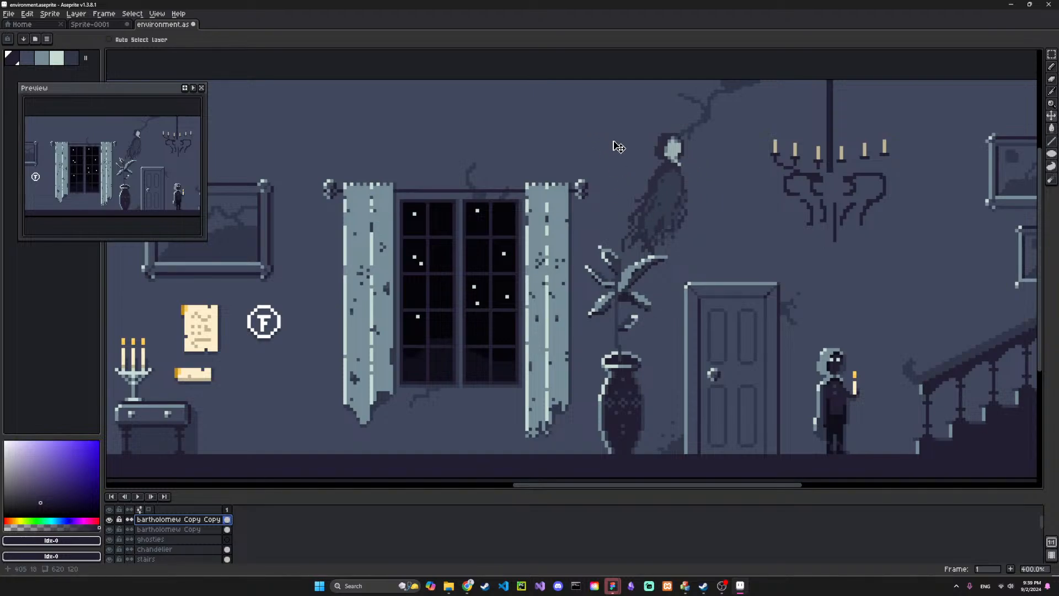
Select the dark ghost's head and shift it slightly forward and down relative to the robe
{"action": "left_click", "coordinate": [1053, 57]}
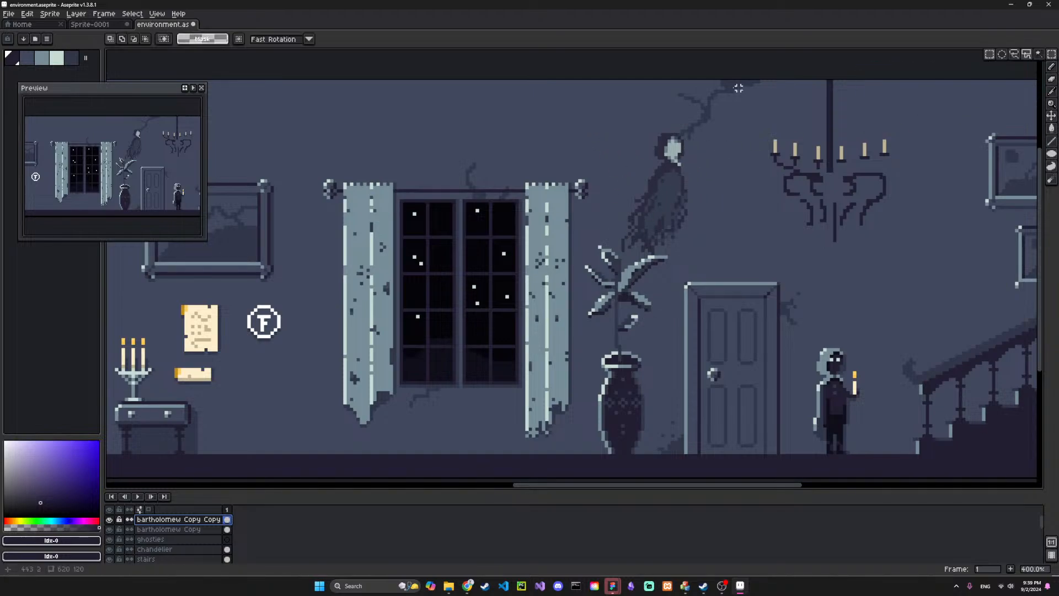
{"action": "left_click_drag", "start_coordinate": [650, 127], "coordinate": [685, 161]}
{"action": "left_click", "coordinate": [737, 193]}
Try a reaching arm on the dark ghost, undo it, and fill in the neck and shoulder with Idx-0 pixels
{"action": "key", "text": "b"}
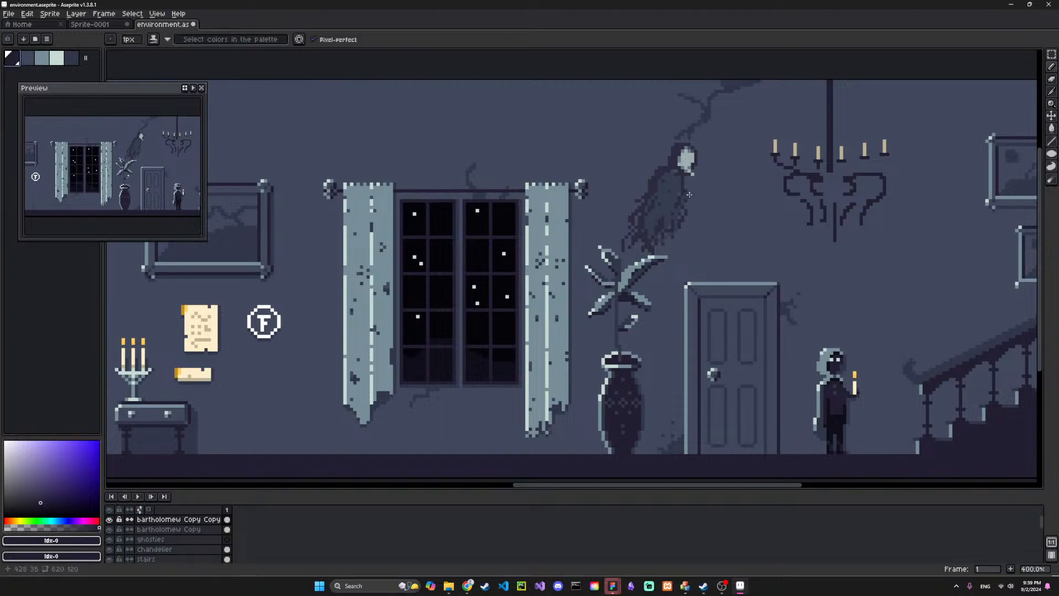
{"action": "mouse_move", "coordinate": [689, 192]}
{"action": "left_mouse_down"}
{"action": "mouse_move", "coordinate": [707, 204]}
{"action": "mouse_move", "coordinate": [723, 193]}
{"action": "left_mouse_up"}
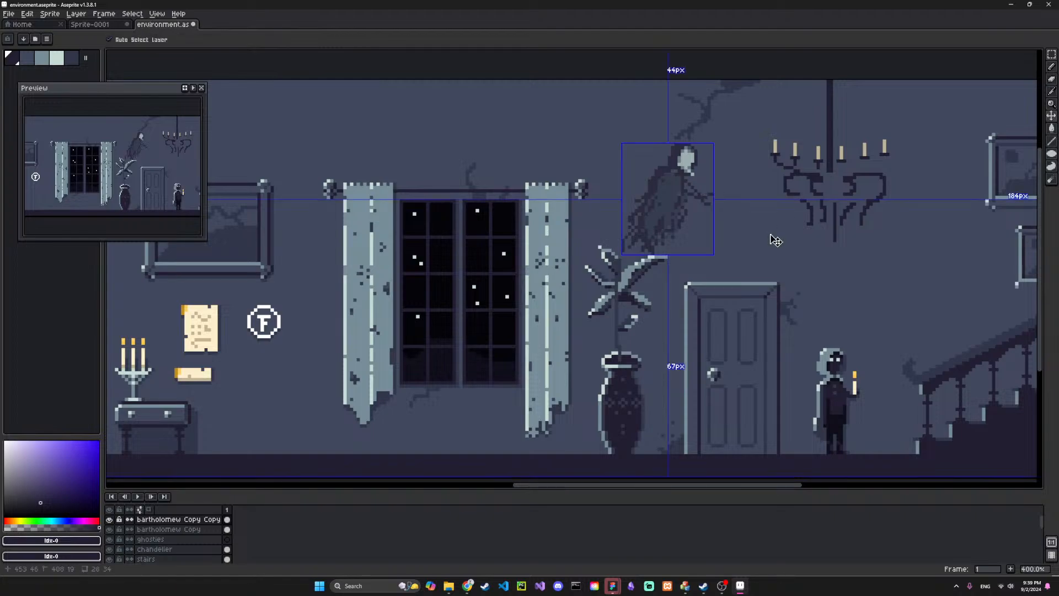
{"action": "key", "text": "ctrl+z"}
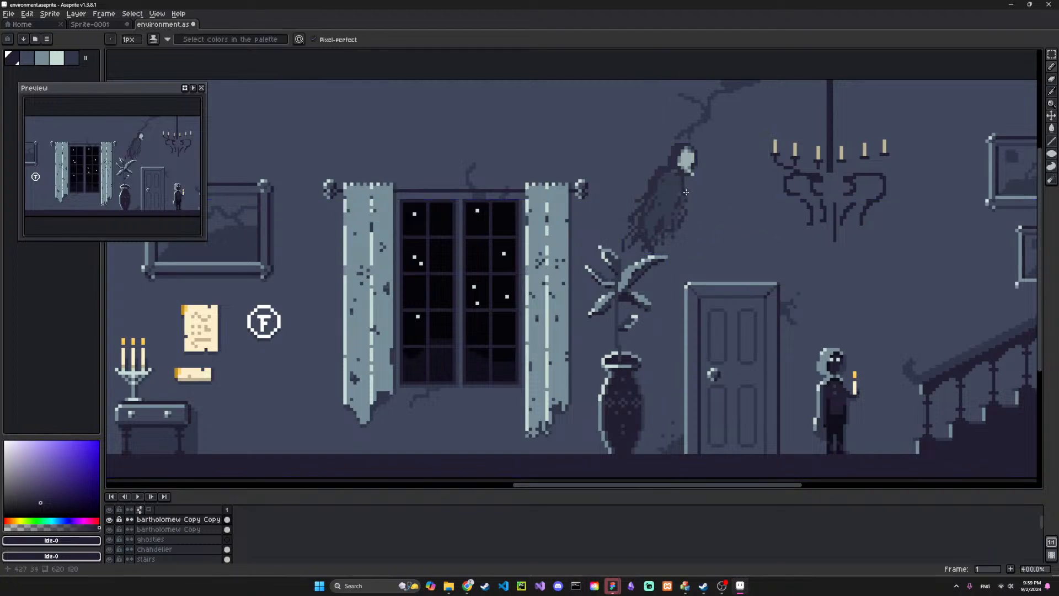
{"action": "mouse_move", "coordinate": [677, 175]}
{"action": "left_mouse_down"}
{"action": "mouse_move", "coordinate": [662, 191]}
{"action": "mouse_move", "coordinate": [672, 174]}
{"action": "left_mouse_up"}
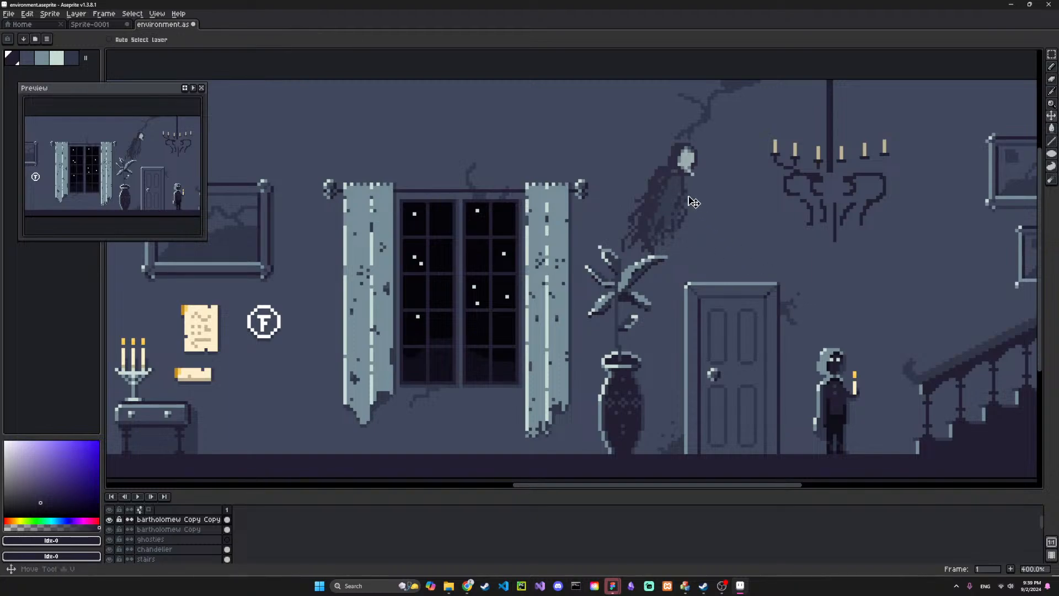
Try pale Idx-3 strokes down the front of the dark ghost's robe and undo them
{"action": "left_click", "coordinate": [31, 59]}
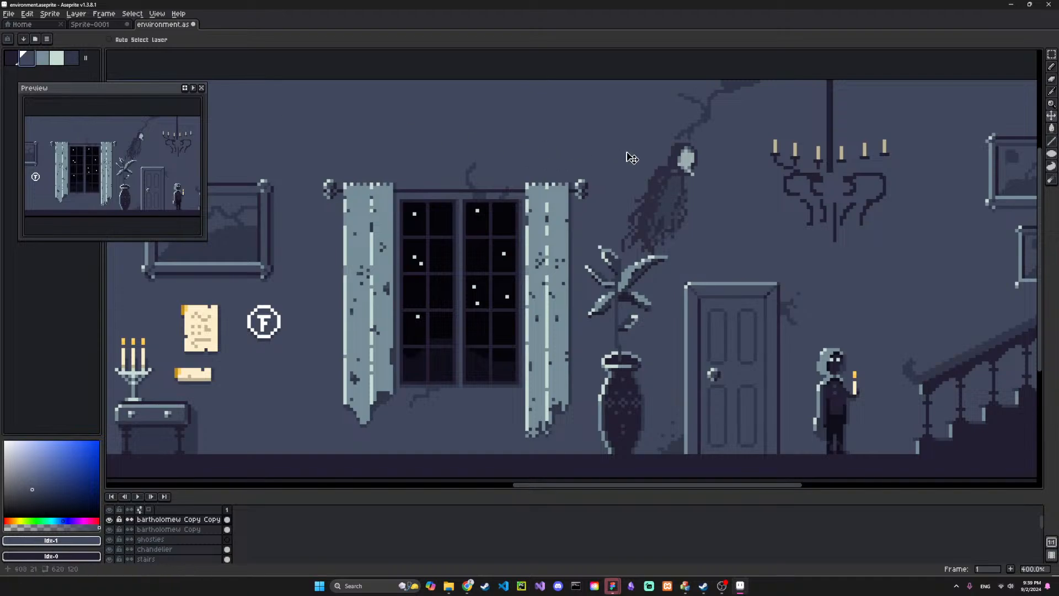
{"action": "key", "text": "b"}
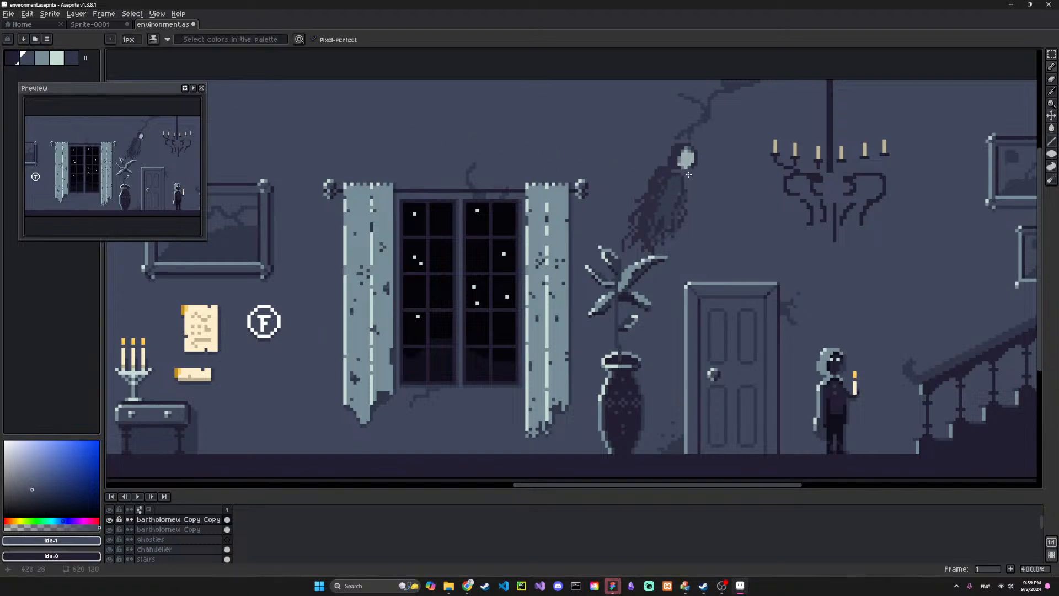
{"action": "left_click", "coordinate": [58, 59]}
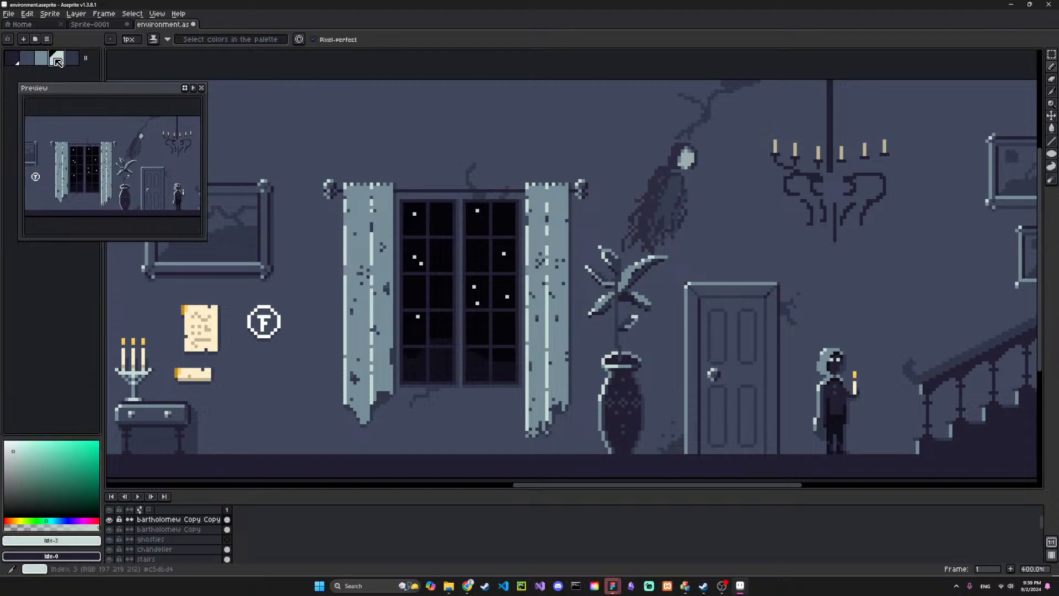
{"action": "left_click_drag", "start_coordinate": [681, 170], "coordinate": [660, 219]}
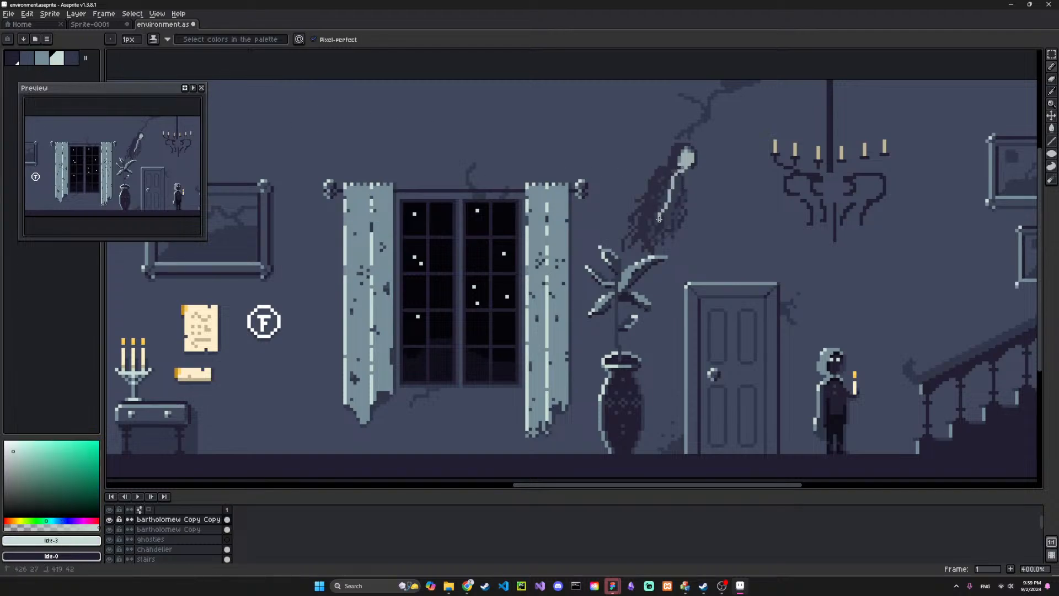
{"action": "key", "text": "ctrl+z"}
{"action": "left_click_drag", "start_coordinate": [677, 181], "coordinate": [660, 223]}
{"action": "key", "text": "ctrl+z"}
{"action": "key", "text": "ctrl+z"}
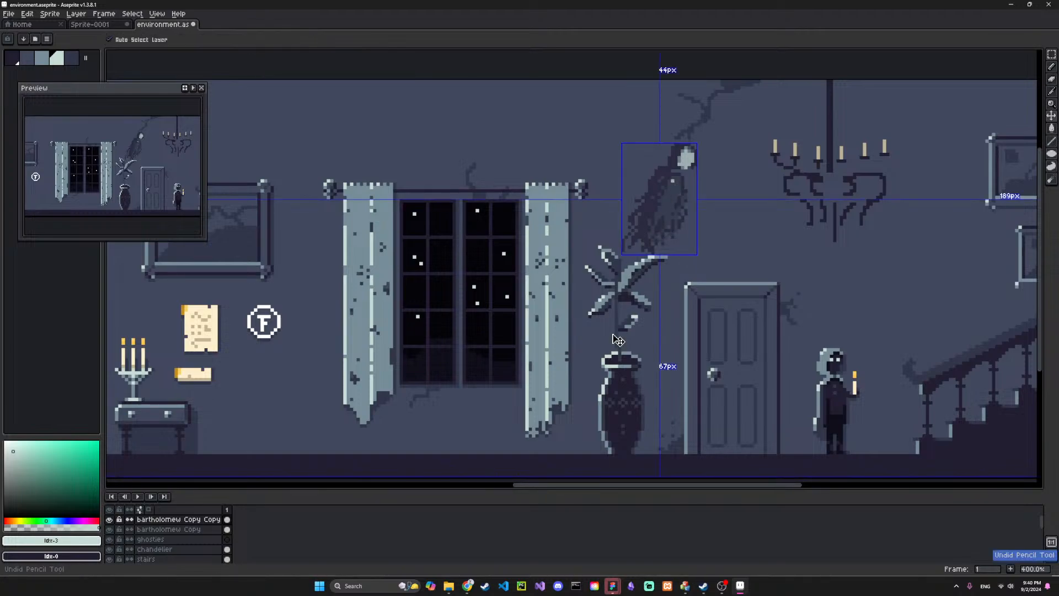
Try the dark ghost above the candle-carrying character, then place it between the potted plant and the chandelier
{"action": "left_click_drag", "start_coordinate": [682, 209], "coordinate": [843, 321]}
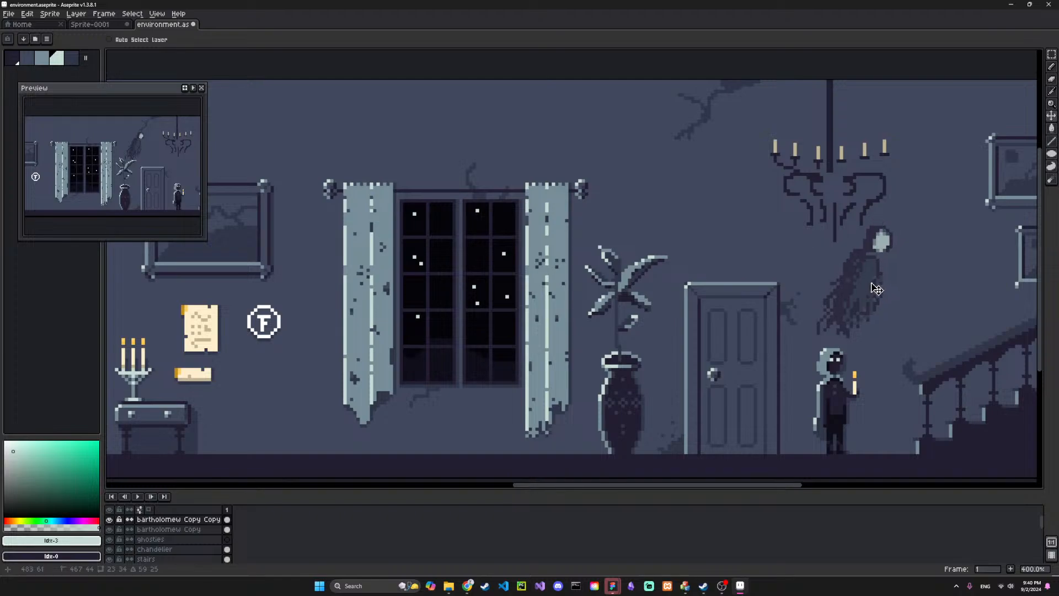
{"action": "left_click_drag", "start_coordinate": [858, 294], "coordinate": [700, 220]}
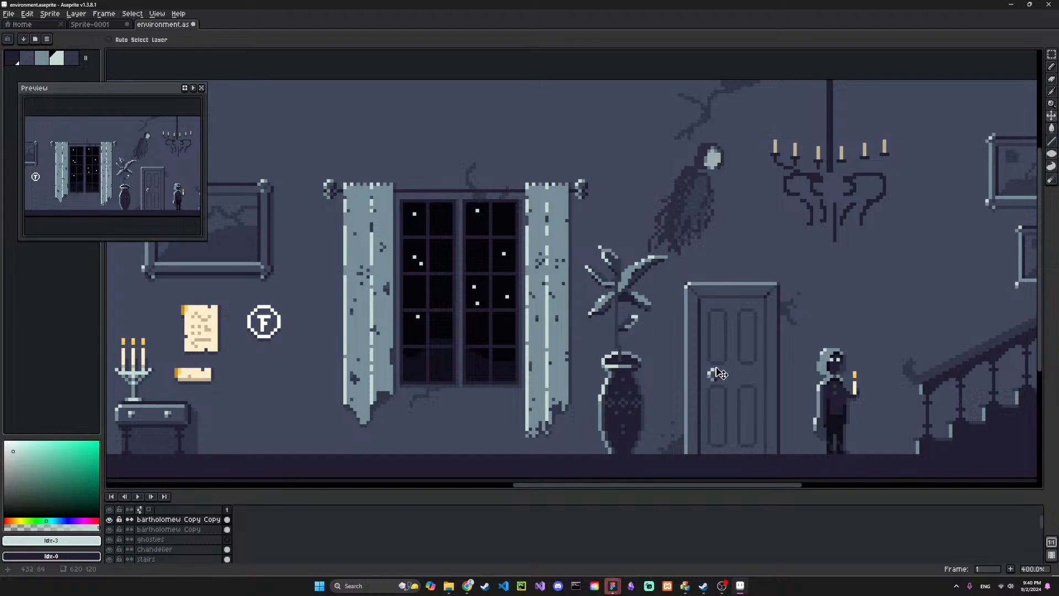
{"action": "left_click", "coordinate": [726, 587]}
Fill out the dark ghost's shoulders and robe with Idx-0 pencil strokes and undo the unwanted stroke
{"action": "key", "text": "b"}
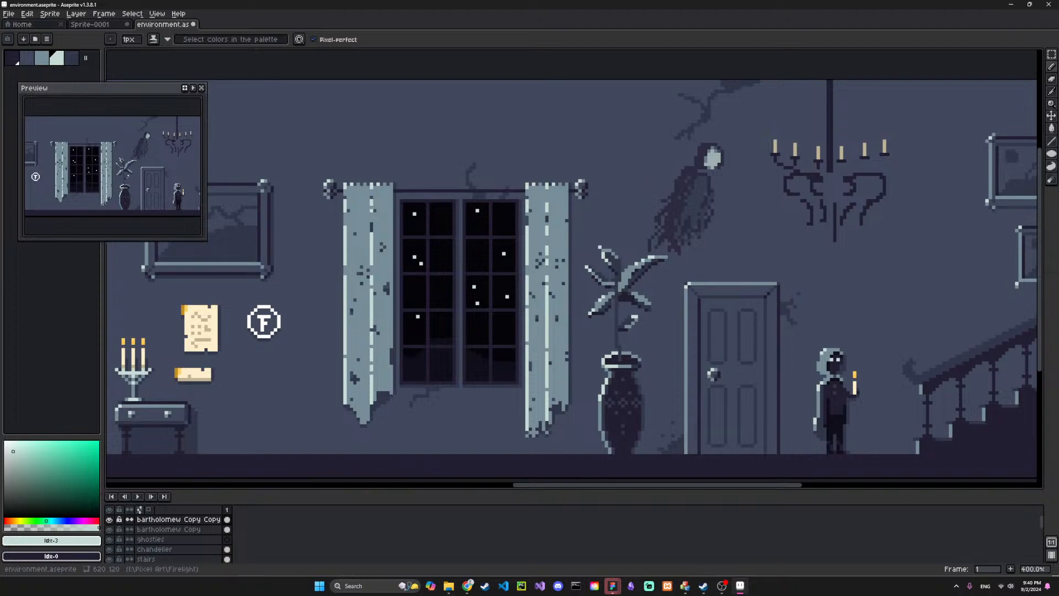
{"action": "left_click", "coordinate": [735, 149], "text": "alt"}
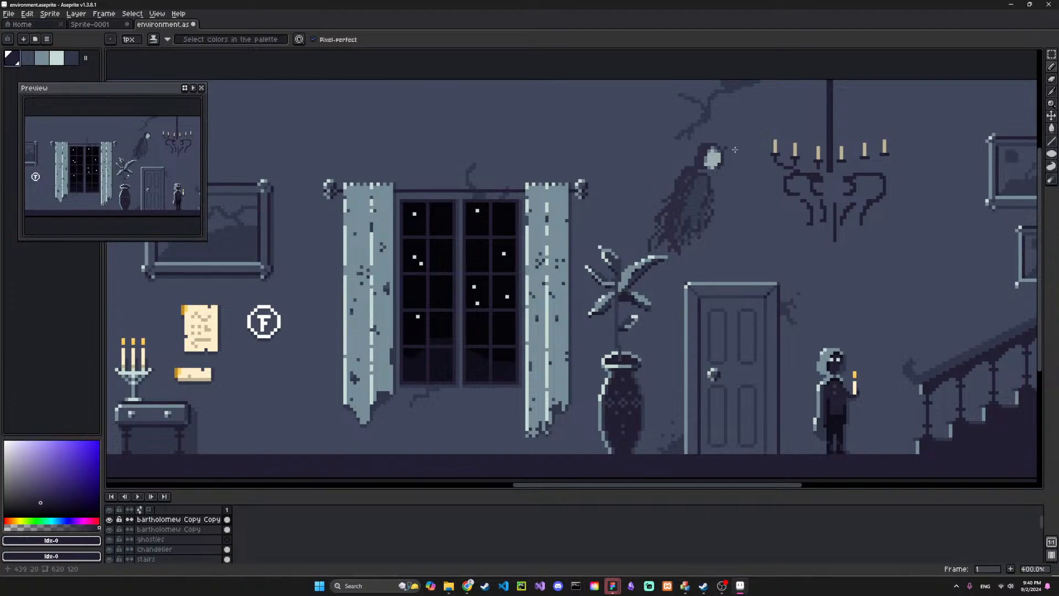
{"action": "left_click_drag", "start_coordinate": [698, 172], "coordinate": [704, 172]}
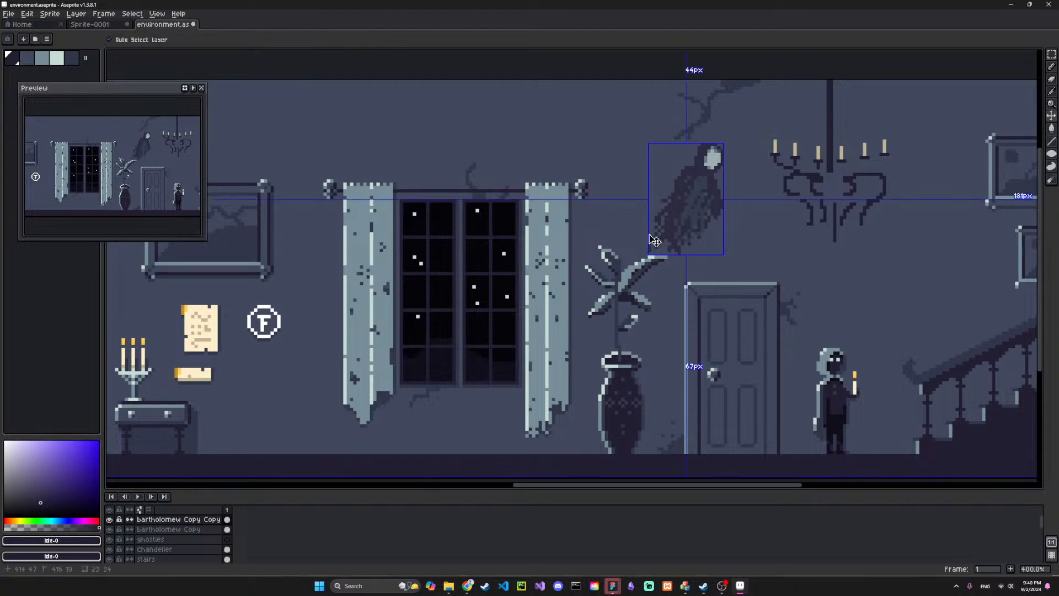
{"action": "key", "text": "ctrl+z"}
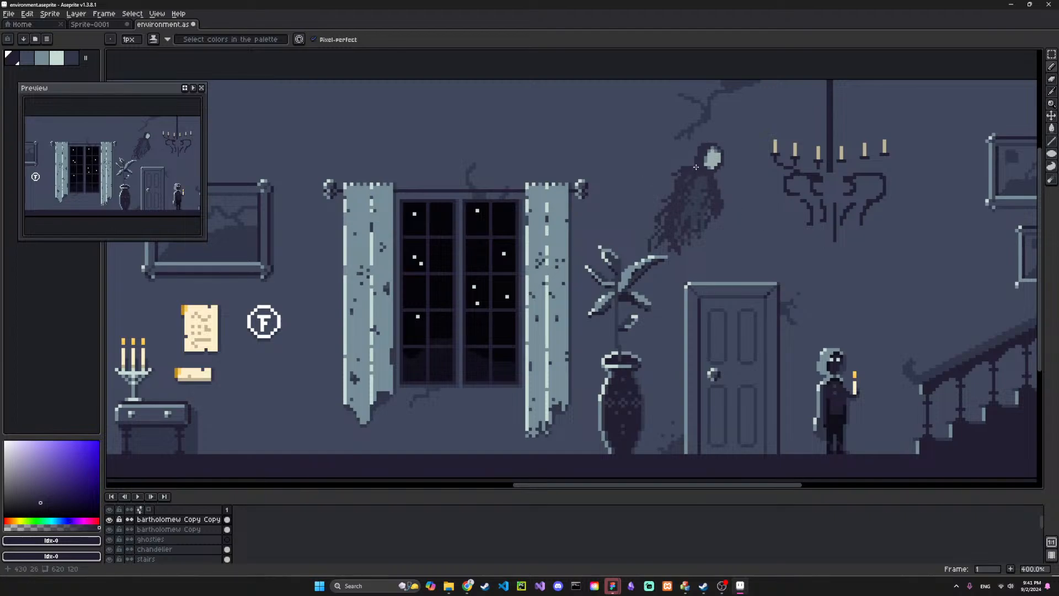
{"action": "key", "text": "e"}
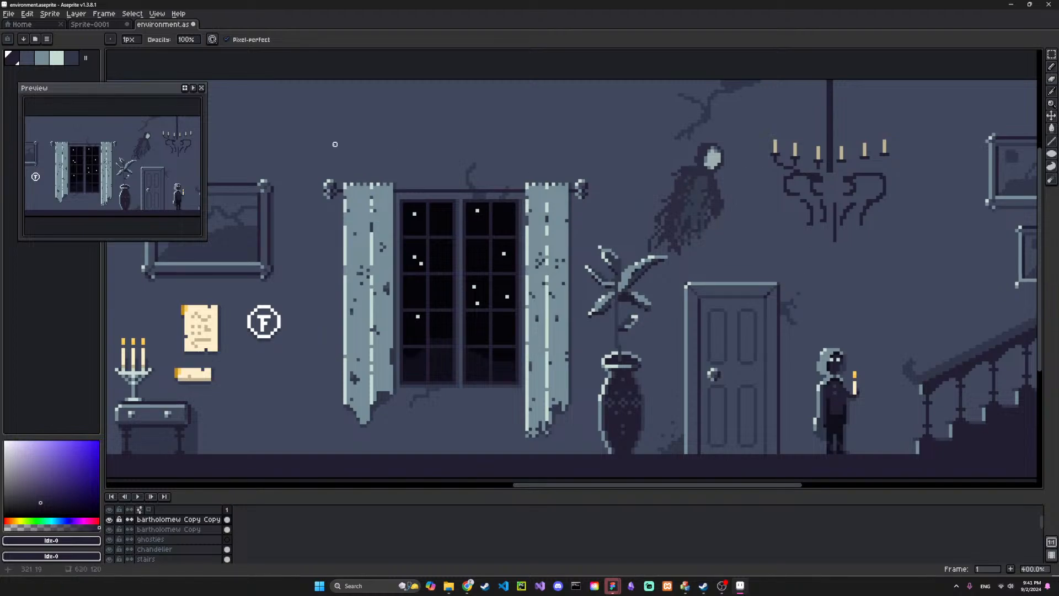
{"action": "key", "text": "v"}
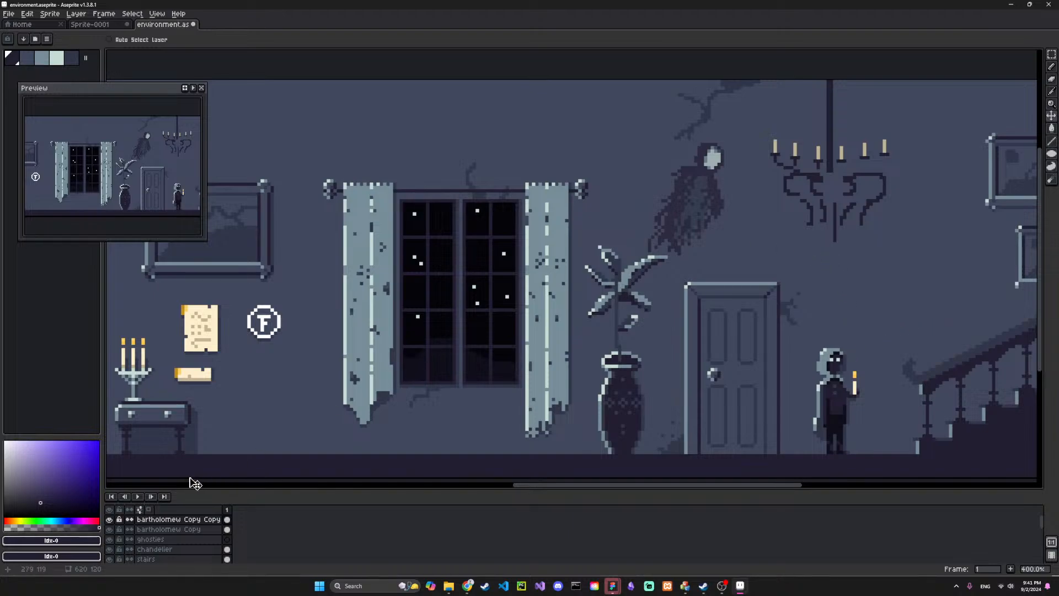
Move the pale ghost on the bartholomew Copy layer from the wardrobe to the wall between the round F emblem and the curtain
{"action": "left_click", "coordinate": [160, 539]}
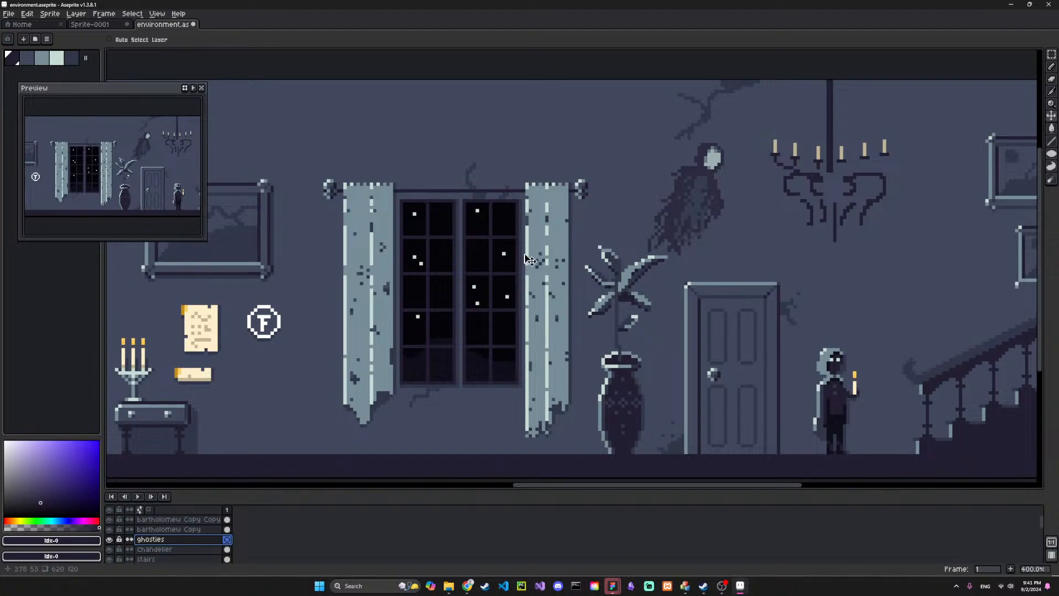
{"action": "left_click", "coordinate": [697, 226]}
{"action": "left_click", "coordinate": [195, 520]}
{"action": "left_click", "coordinate": [194, 530]}
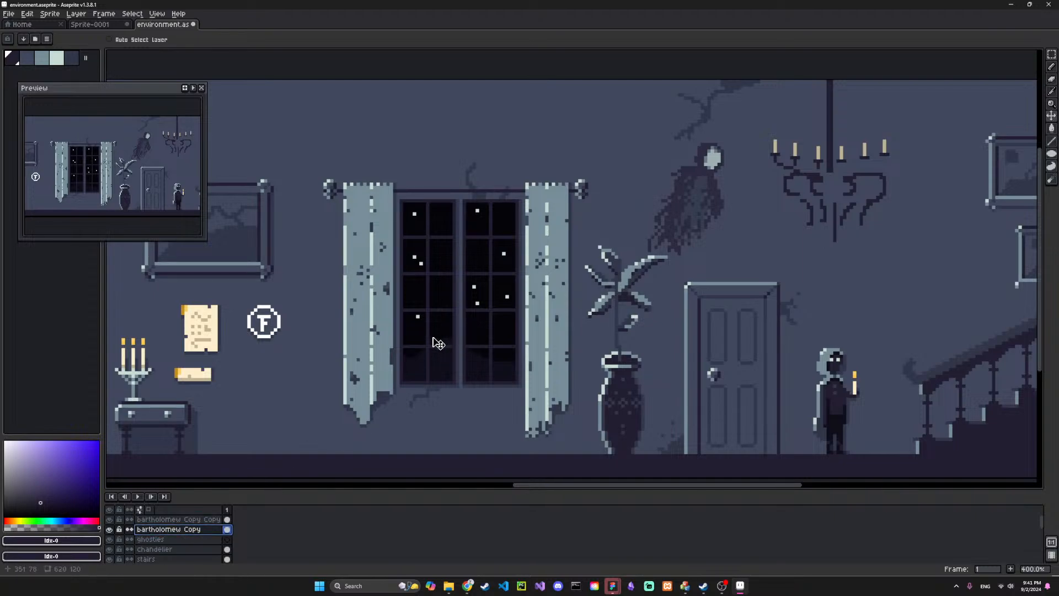
{"action": "key", "text": "space"}
{"action": "left_click_drag", "start_coordinate": [302, 329], "coordinate": [667, 321]}
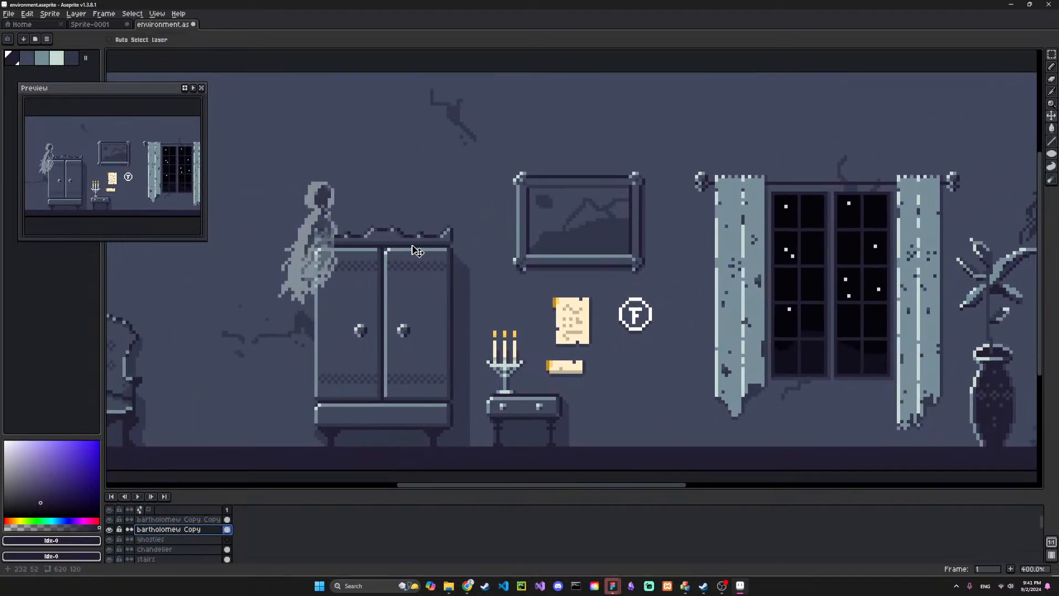
{"action": "left_click_drag", "start_coordinate": [327, 260], "coordinate": [755, 202]}
{"action": "key", "text": "space"}
{"action": "left_click_drag", "start_coordinate": [755, 202], "coordinate": [526, 335]}
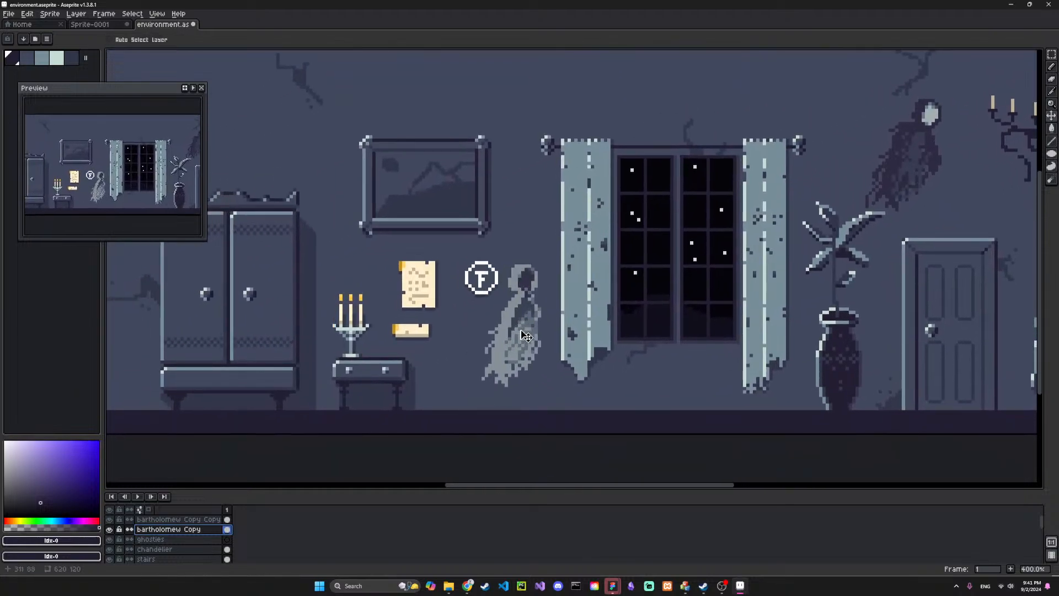
Make the ghosties layer active for drawing in the empty wall area near the staircase
{"action": "left_click_drag", "start_coordinate": [577, 397], "coordinate": [435, 329]}
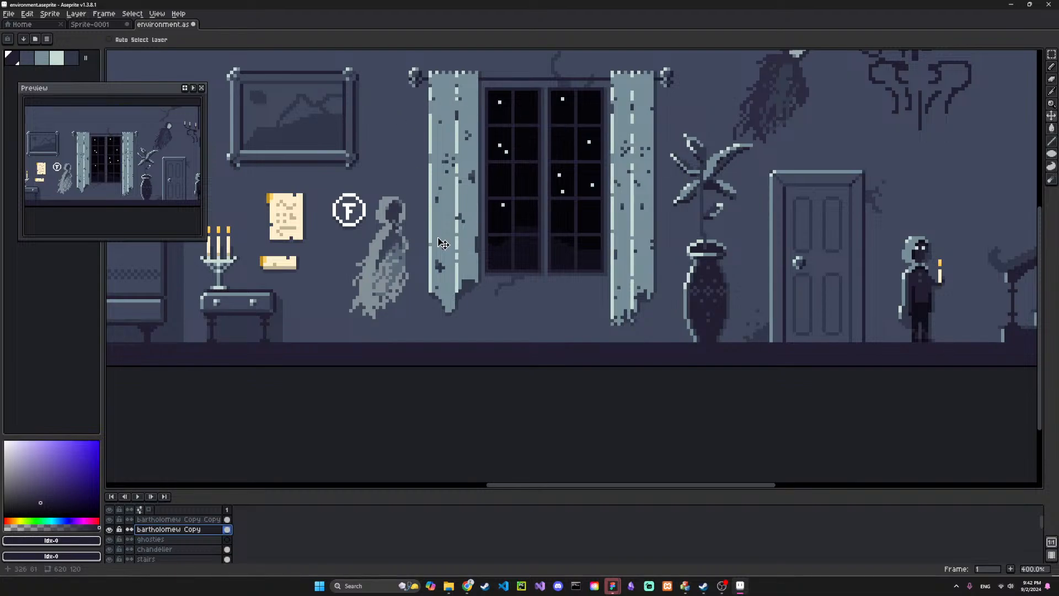
{"action": "left_click", "coordinate": [165, 540]}
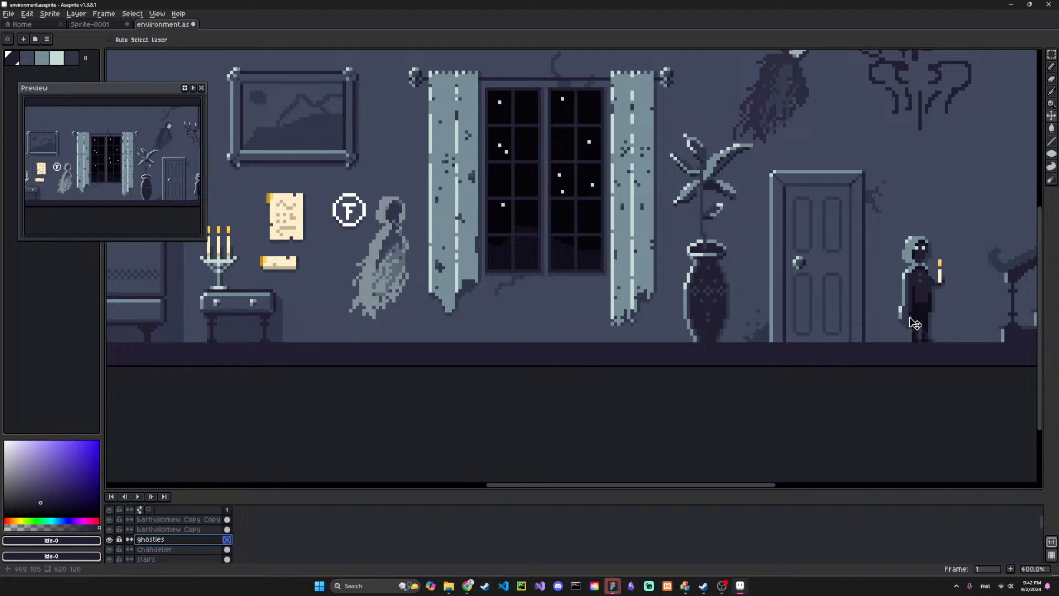
{"action": "left_click_drag", "start_coordinate": [910, 372], "coordinate": [777, 445]}
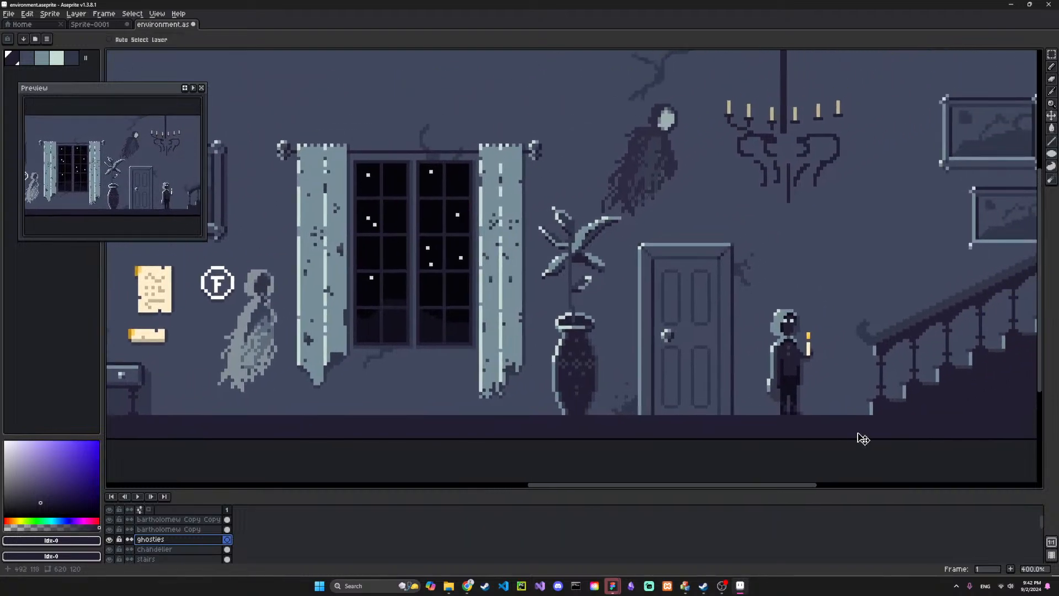
Try pale green and pink pencil strokes on the wall above the staircase and undo them
{"action": "left_click", "coordinate": [50, 521]}
{"action": "left_click_drag", "start_coordinate": [48, 522], "coordinate": [39, 521]}
{"action": "mouse_move", "coordinate": [84, 477]}
{"action": "left_mouse_down"}
{"action": "mouse_move", "coordinate": [54, 464]}
{"action": "mouse_move", "coordinate": [42, 442]}
{"action": "mouse_move", "coordinate": [30, 485]}
{"action": "mouse_move", "coordinate": [42, 469]}
{"action": "mouse_move", "coordinate": [15, 454]}
{"action": "mouse_move", "coordinate": [32, 457]}
{"action": "left_mouse_up"}
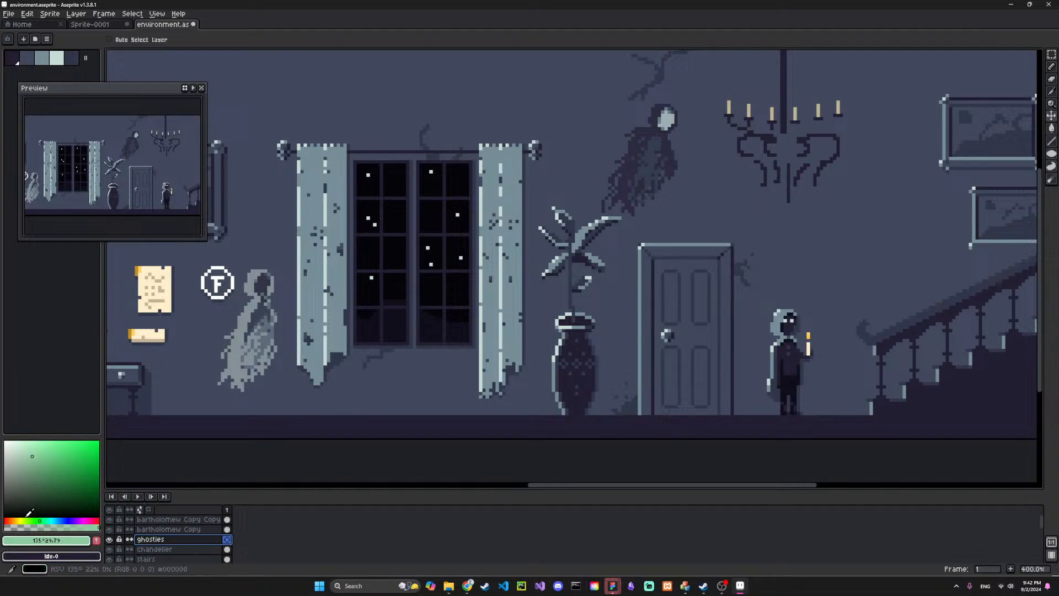
{"action": "key", "text": "b"}
{"action": "mouse_move", "coordinate": [822, 226]}
{"action": "left_mouse_down"}
{"action": "mouse_move", "coordinate": [778, 239]}
{"action": "mouse_move", "coordinate": [838, 235]}
{"action": "left_mouse_up"}
{"action": "key", "text": "ctrl+z"}
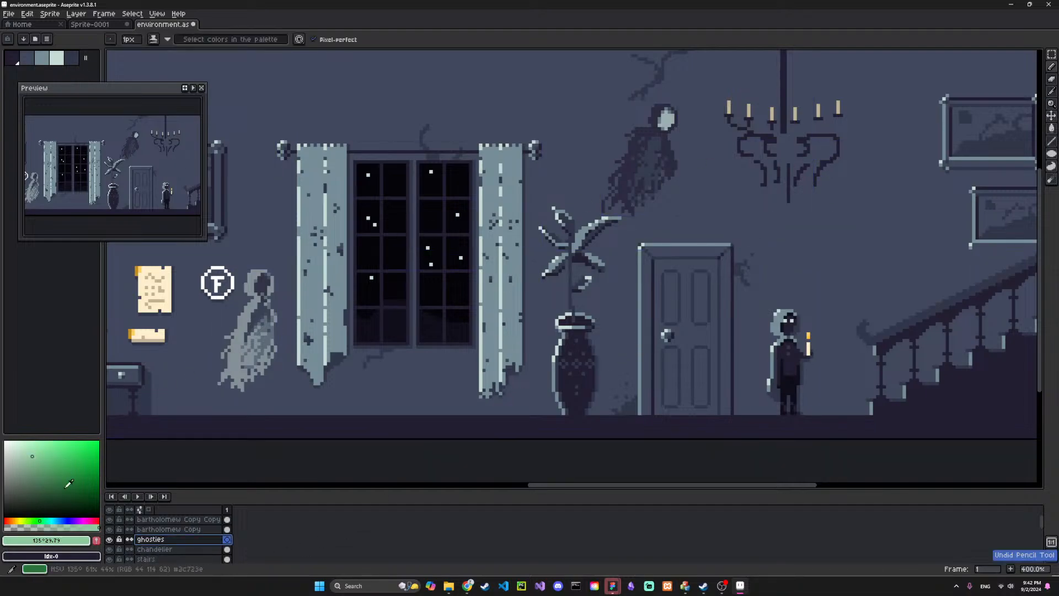
{"action": "left_click", "coordinate": [86, 521]}
{"action": "mouse_move", "coordinate": [846, 217]}
{"action": "left_mouse_down"}
{"action": "mouse_move", "coordinate": [840, 270]}
{"action": "mouse_move", "coordinate": [736, 282]}
{"action": "mouse_move", "coordinate": [868, 216]}
{"action": "left_mouse_up"}
{"action": "key", "text": "v"}
{"action": "key", "text": "ctrl+z"}
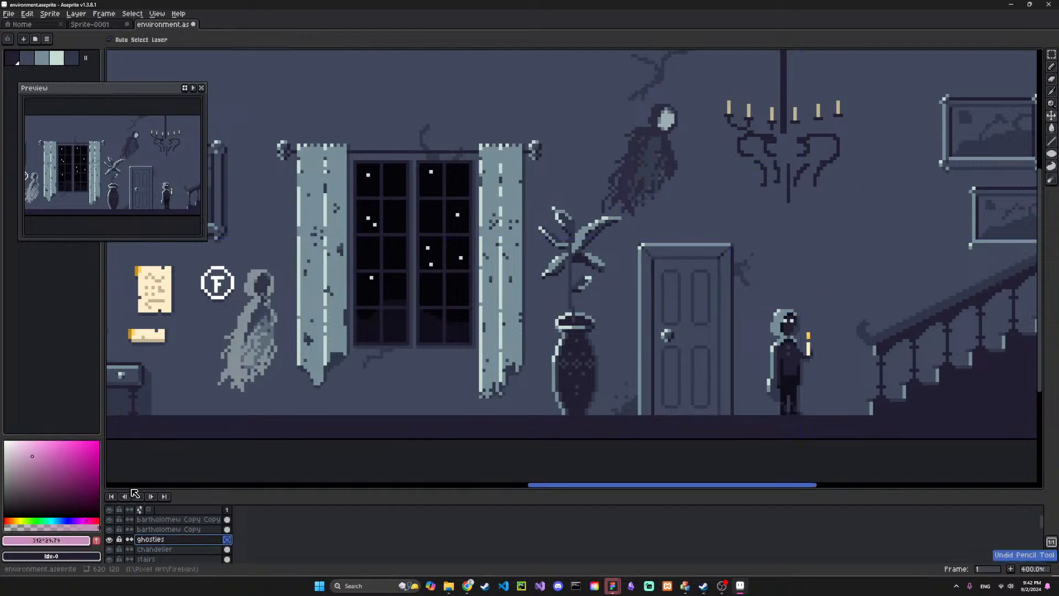
Try a crimson-pink pencil stroke on the empty wall between the chandelier and the staircase and undo it
{"action": "left_click", "coordinate": [93, 521]}
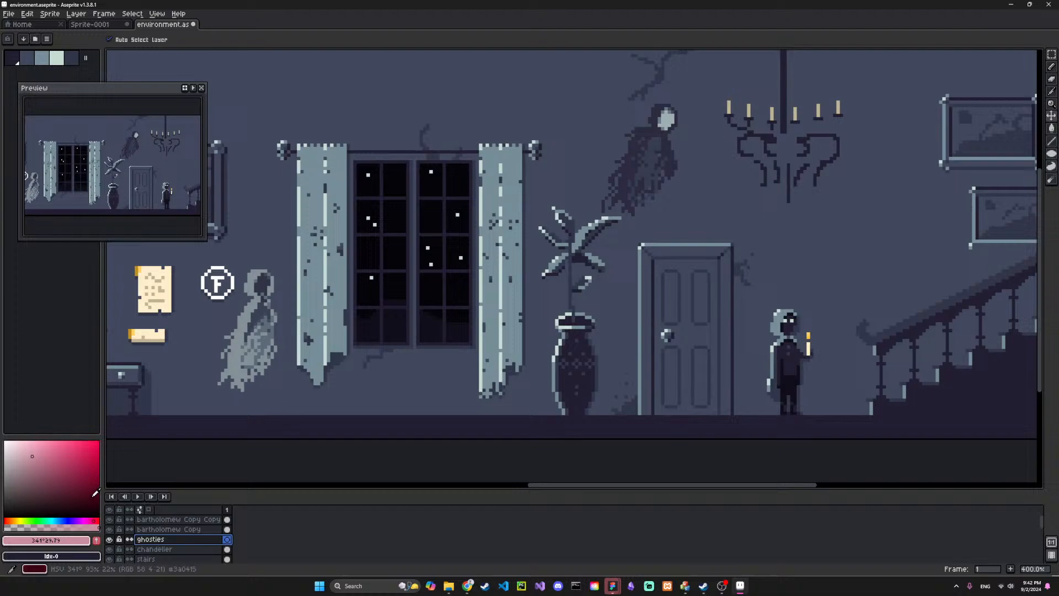
{"action": "left_click", "coordinate": [68, 456]}
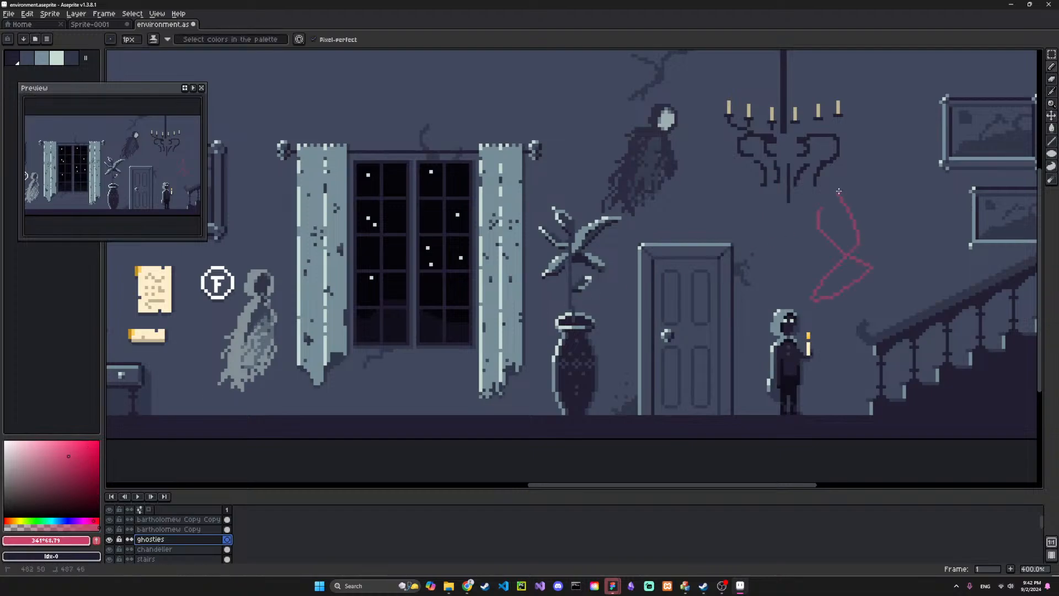
{"action": "left_click_drag", "start_coordinate": [839, 191], "coordinate": [949, 174]}
{"action": "key", "text": "ctrl+z"}
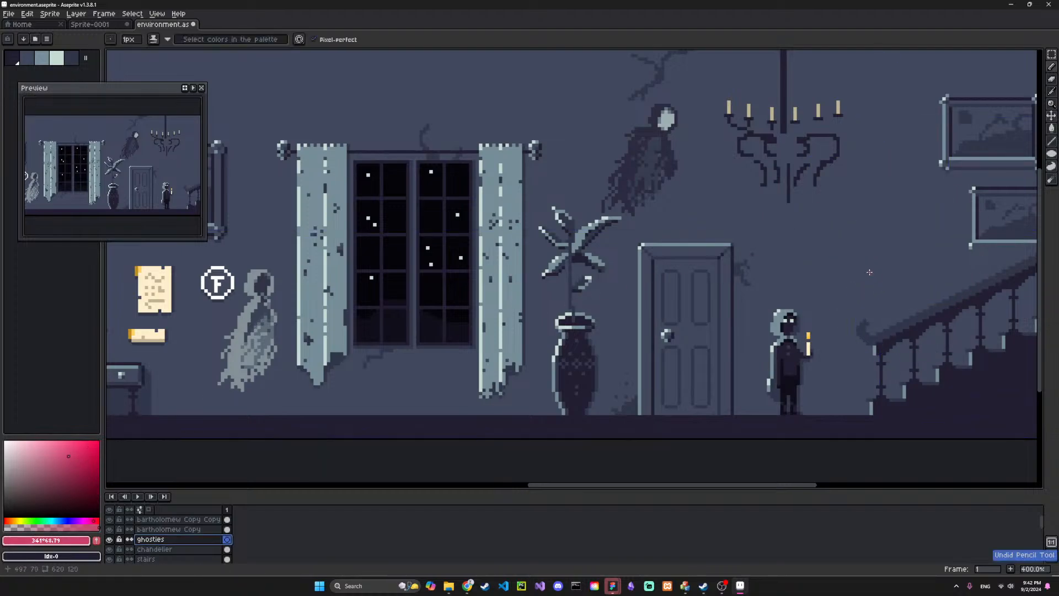
Try a large crimson-pink ghost sketch with a round head and trailing robe above the foot of the staircase, and undo all its strokes
{"action": "mouse_move", "coordinate": [871, 205]}
{"action": "left_mouse_down"}
{"action": "mouse_move", "coordinate": [877, 228]}
{"action": "mouse_move", "coordinate": [860, 243]}
{"action": "mouse_move", "coordinate": [840, 237]}
{"action": "mouse_move", "coordinate": [842, 193]}
{"action": "mouse_move", "coordinate": [828, 248]}
{"action": "left_mouse_up"}
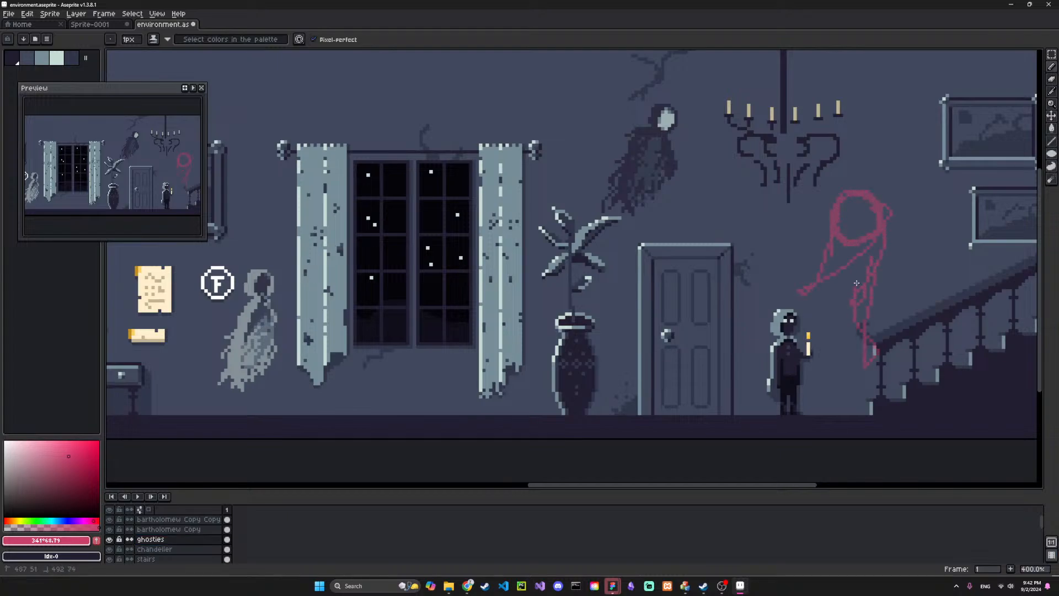
{"action": "left_click_drag", "start_coordinate": [861, 290], "coordinate": [941, 368]}
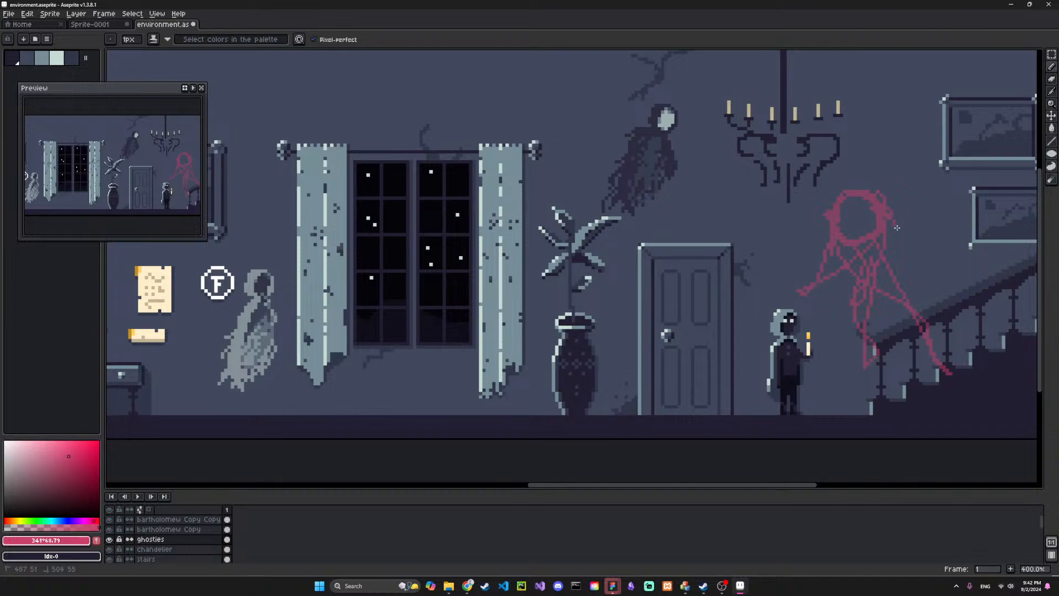
{"action": "left_click_drag", "start_coordinate": [897, 228], "coordinate": [933, 325]}
{"action": "key", "text": "v"}
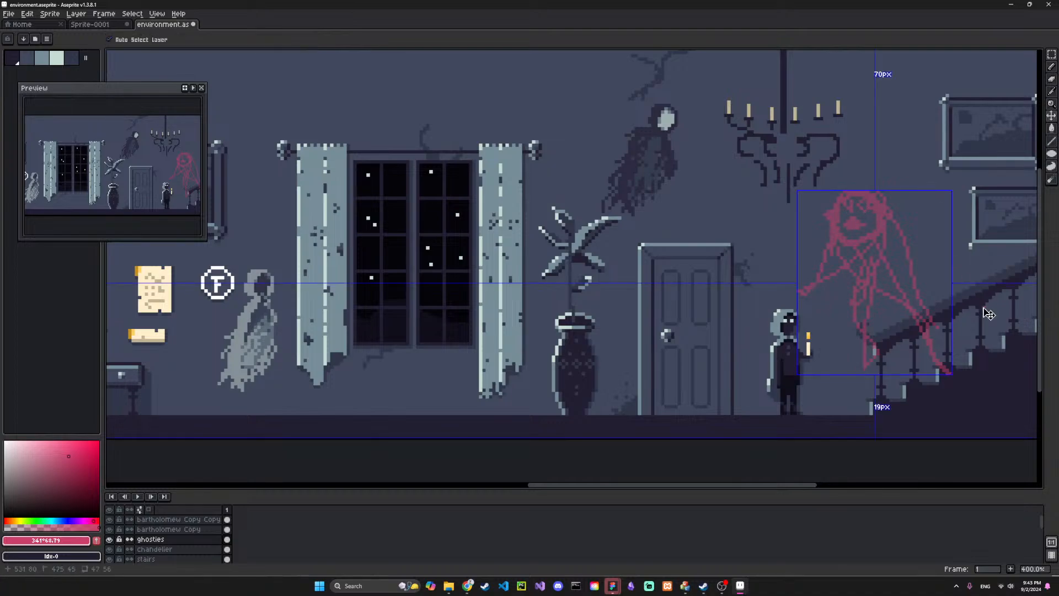
{"action": "key", "text": "ctrl+z"}
{"action": "key", "text": "ctrl+z"}
{"action": "key", "text": "ctrl+z"}
{"action": "key", "text": "ctrl+z"}
{"action": "key", "text": "ctrl+z"}
{"action": "key", "text": "ctrl+z"}
{"action": "key", "text": "ctrl+z"}
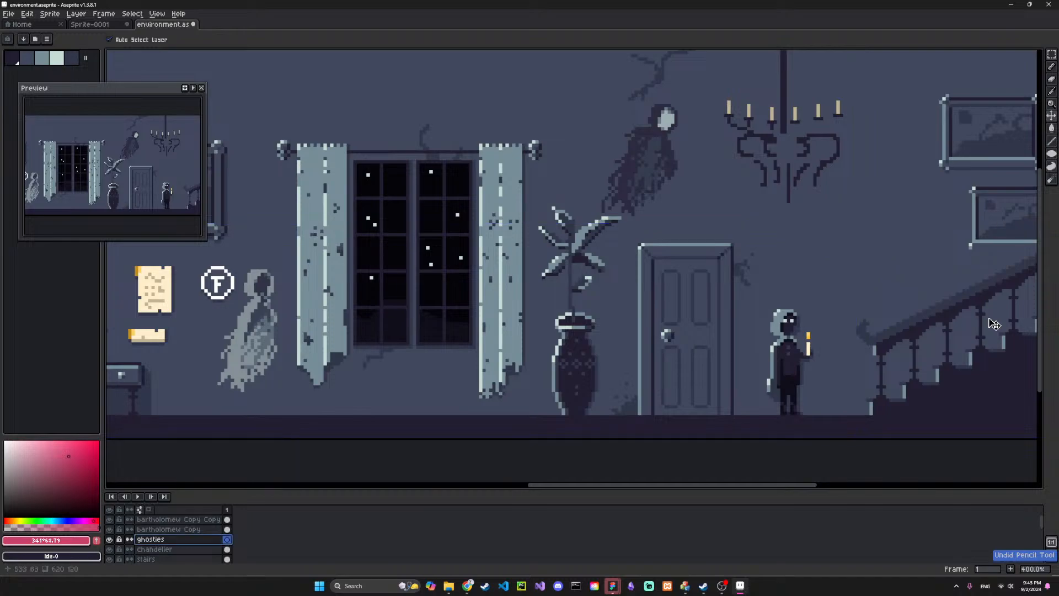
Try yellow-green and yellow pencil strokes on the wall beside the staircase and undo them
{"action": "left_click_drag", "start_coordinate": [780, 352], "coordinate": [579, 361]}
{"action": "key", "text": "b"}
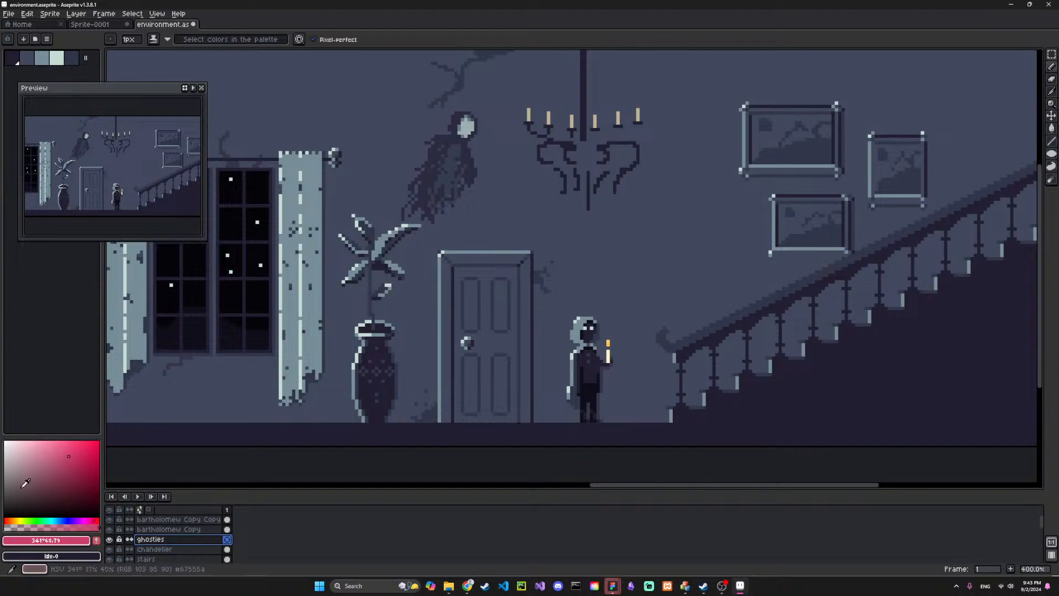
{"action": "left_click", "coordinate": [22, 521]}
{"action": "mouse_move", "coordinate": [638, 286]}
{"action": "left_mouse_down"}
{"action": "mouse_move", "coordinate": [739, 314]}
{"action": "mouse_move", "coordinate": [705, 290]}
{"action": "mouse_move", "coordinate": [748, 216]}
{"action": "mouse_move", "coordinate": [725, 212]}
{"action": "left_mouse_up"}
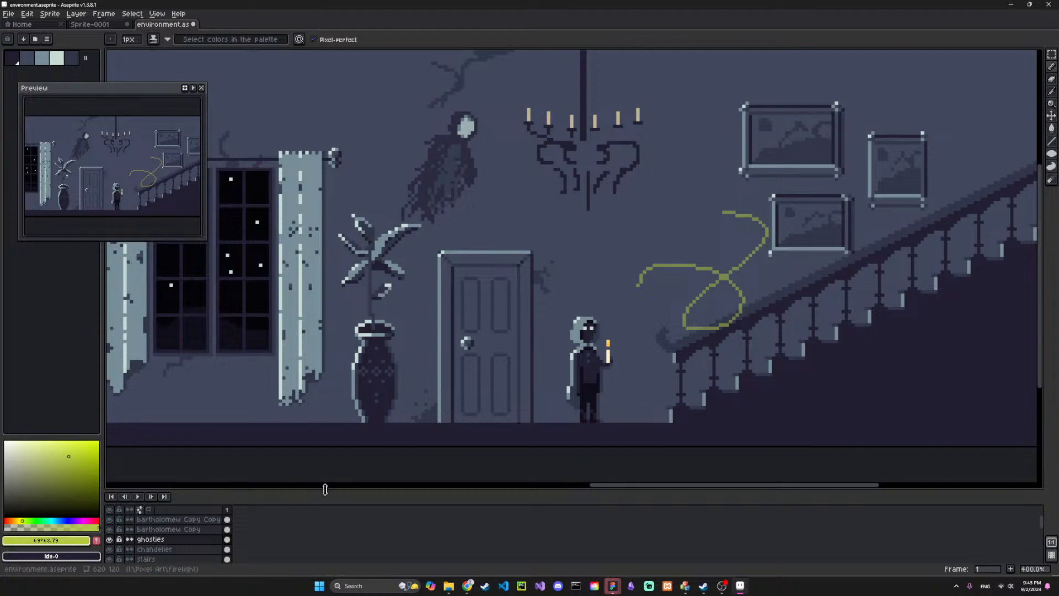
{"action": "key", "text": "ctrl+z"}
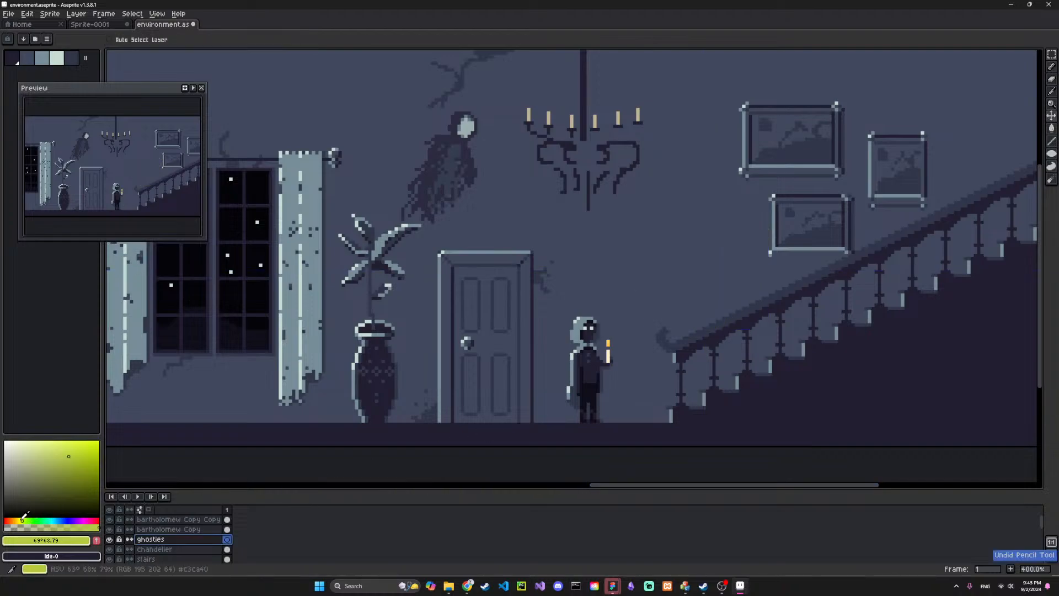
{"action": "left_click", "coordinate": [20, 520]}
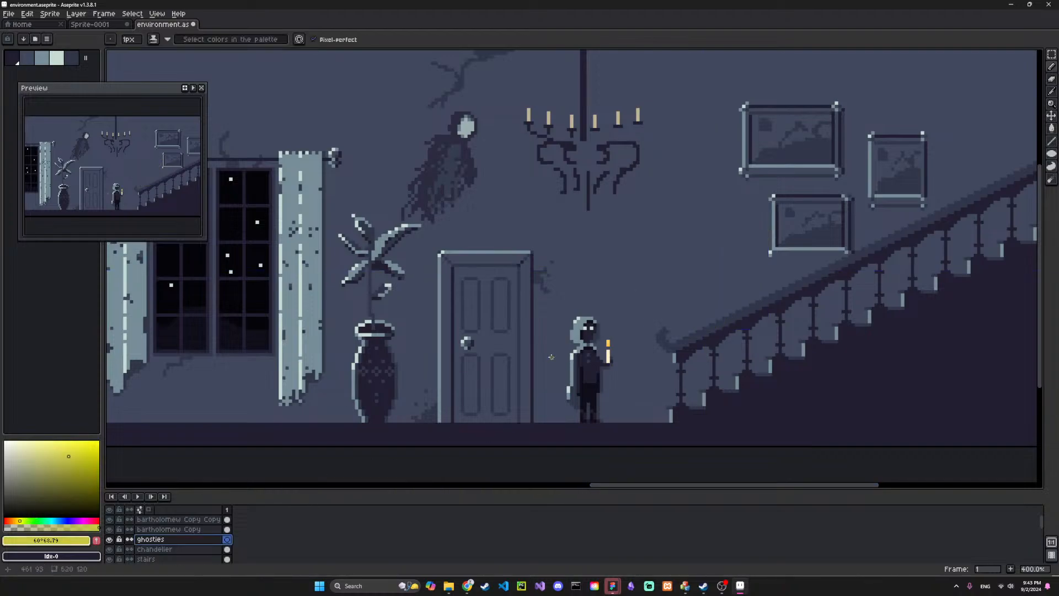
{"action": "mouse_move", "coordinate": [687, 253]}
{"action": "left_mouse_down"}
{"action": "mouse_move", "coordinate": [717, 213]}
{"action": "mouse_move", "coordinate": [530, 395]}
{"action": "mouse_move", "coordinate": [288, 434]}
{"action": "mouse_move", "coordinate": [128, 405]}
{"action": "left_mouse_up"}
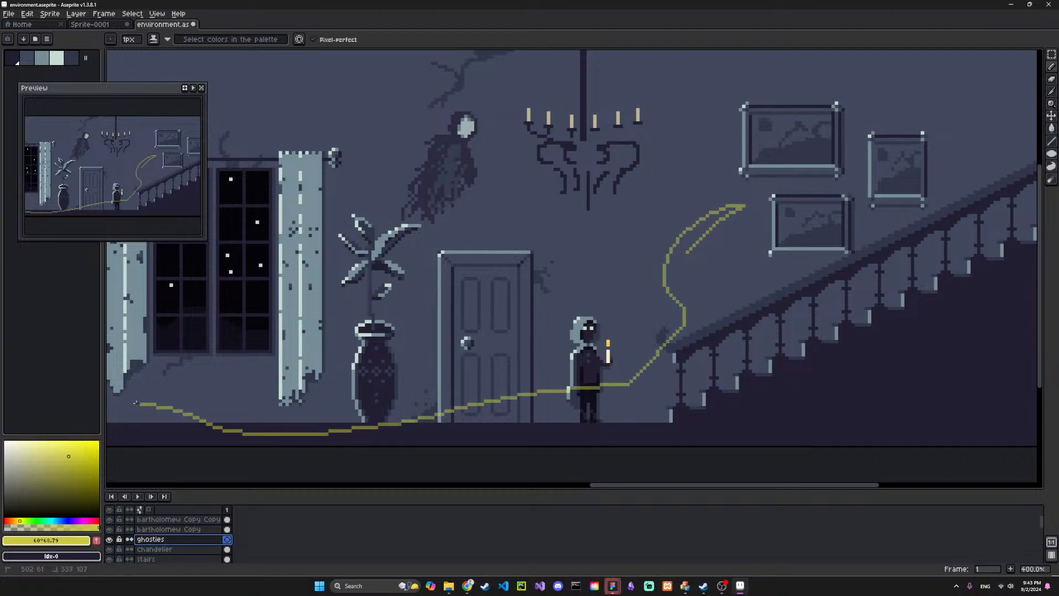
{"action": "key", "text": "ctrl+z"}
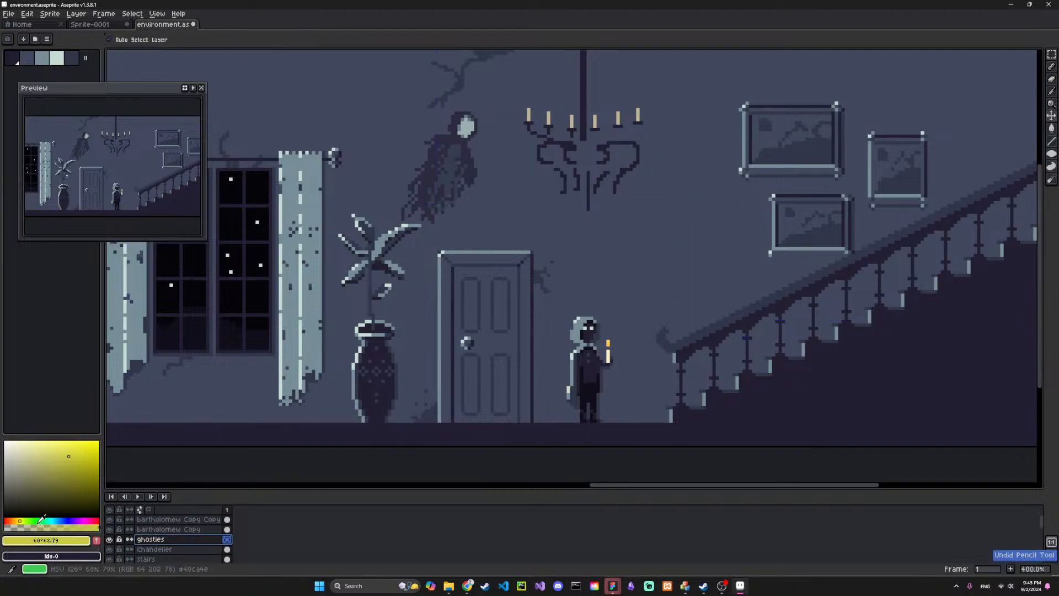
Try green and teal pencil curves from the staircase wall down toward the door and undo them
{"action": "left_click", "coordinate": [37, 521]}
{"action": "left_click_drag", "start_coordinate": [733, 258], "coordinate": [702, 266]}
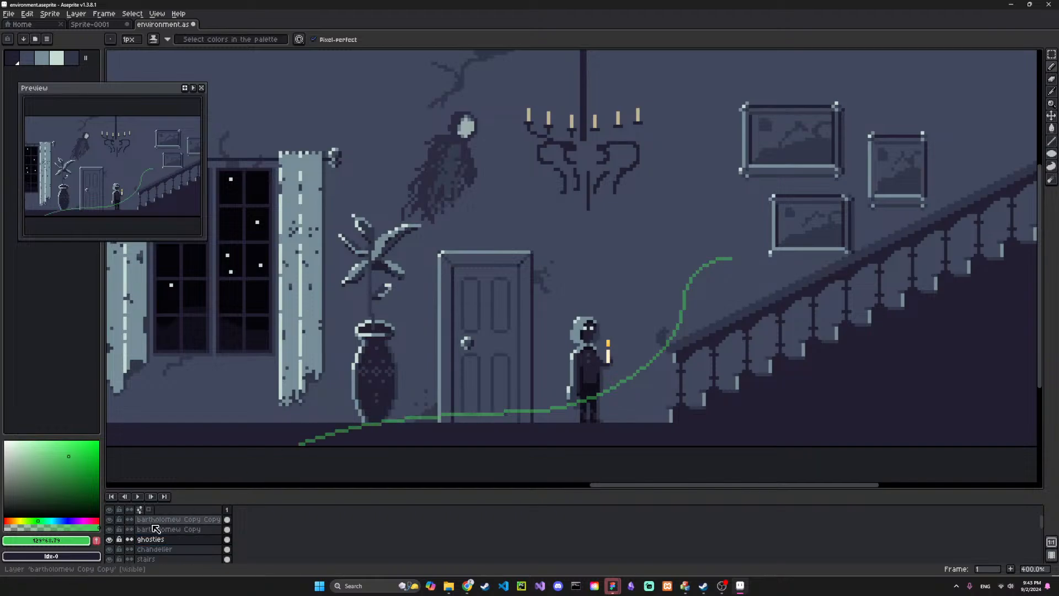
{"action": "key", "text": "ctrl+z"}
{"action": "left_click", "coordinate": [52, 520]}
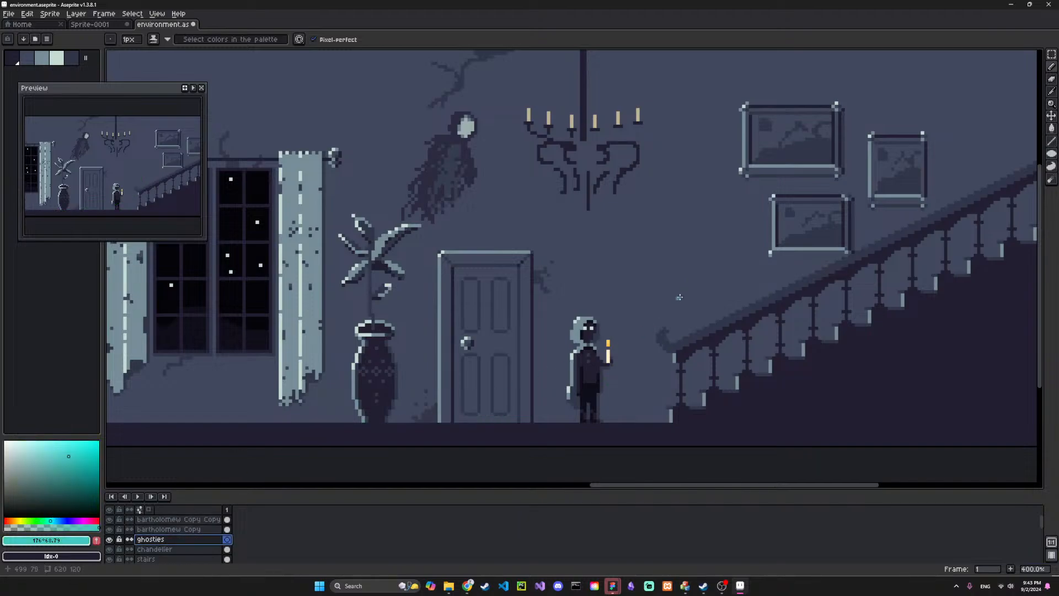
{"action": "mouse_move", "coordinate": [811, 243]}
{"action": "left_mouse_down"}
{"action": "mouse_move", "coordinate": [736, 279]}
{"action": "mouse_move", "coordinate": [596, 405]}
{"action": "mouse_move", "coordinate": [458, 414]}
{"action": "left_mouse_up"}
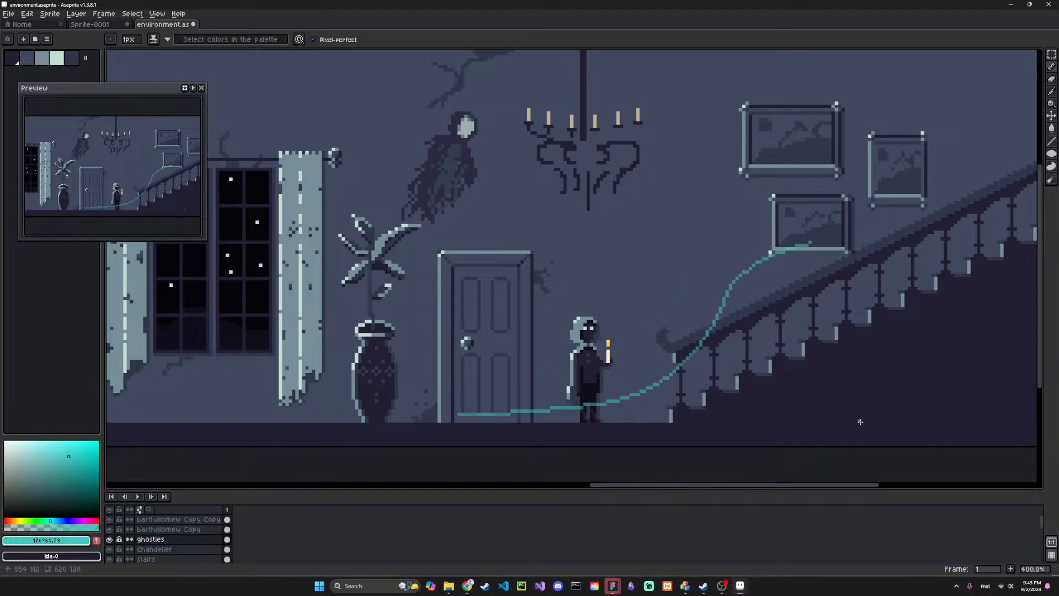
{"action": "key", "text": "ctrl+z"}
Try bright cyan and black pencil curves from the staircase wall to the floor and undo them
{"action": "left_click", "coordinate": [66, 441]}
{"action": "key", "text": "b"}
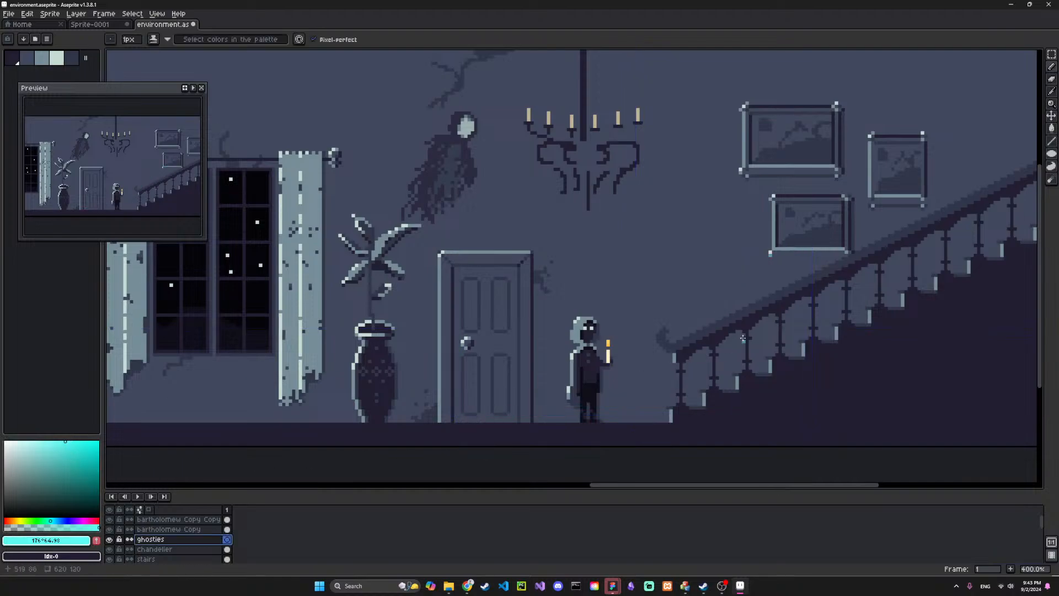
{"action": "mouse_move", "coordinate": [736, 263]}
{"action": "left_mouse_down"}
{"action": "mouse_move", "coordinate": [595, 403]}
{"action": "mouse_move", "coordinate": [372, 419]}
{"action": "left_mouse_up"}
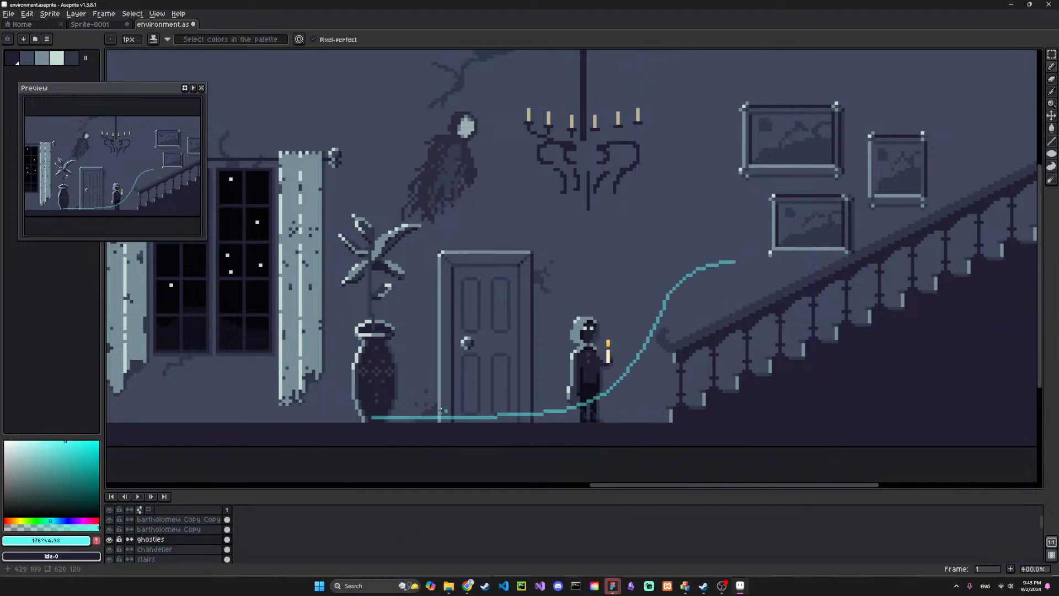
{"action": "key", "text": "ctrl+z"}
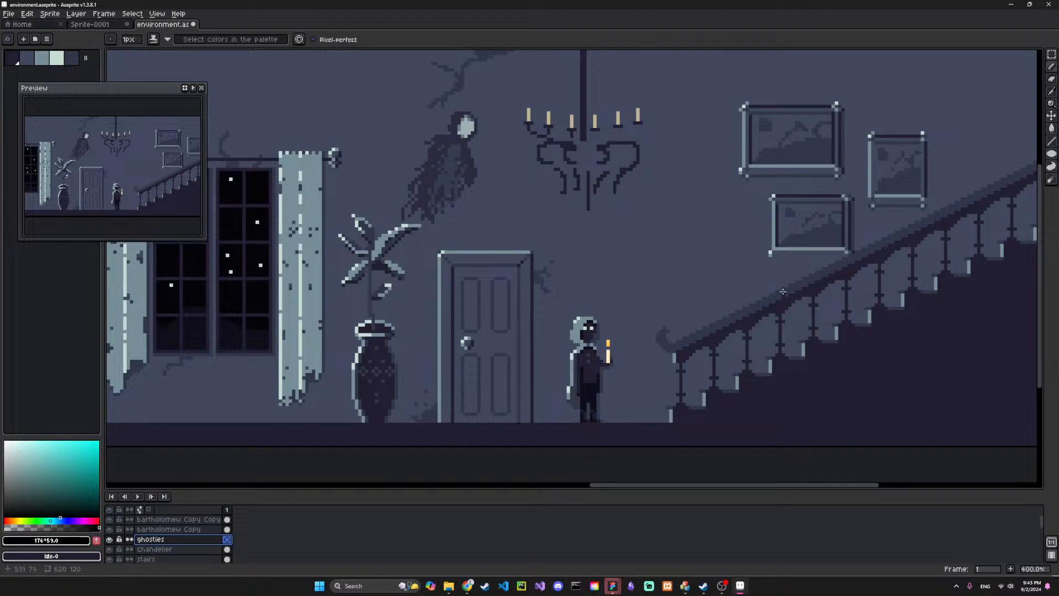
{"action": "left_click_drag", "start_coordinate": [763, 277], "coordinate": [453, 419]}
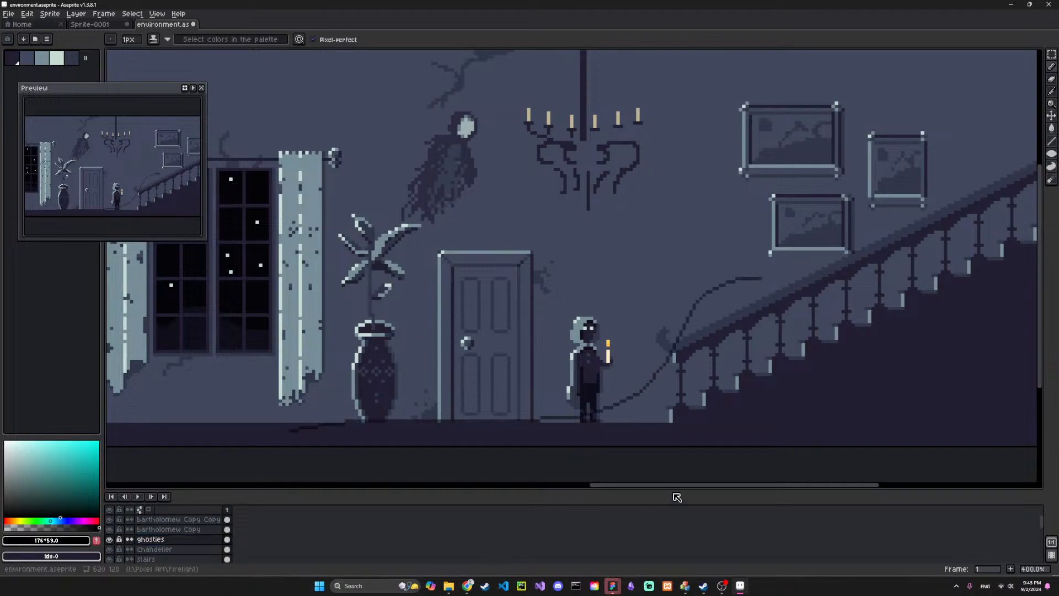
{"action": "key", "text": "ctrl+z"}
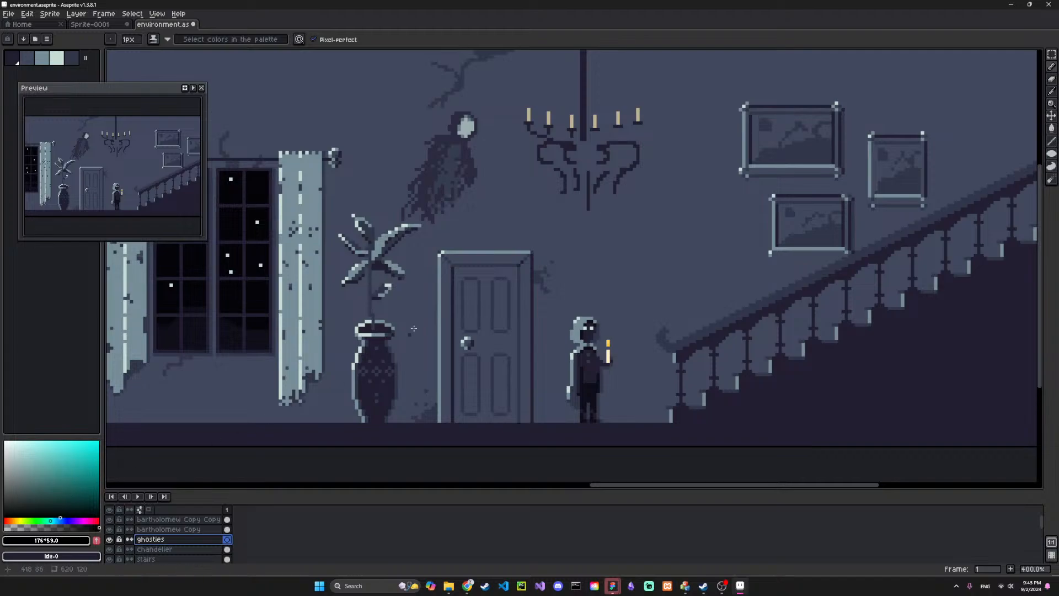
Duplicate the dark ghost's bartholomew Copy Copy layer and move the duplicate to the wall above the foot of the staircase
{"action": "key", "text": "v"}
{"action": "left_click", "coordinate": [166, 519]}
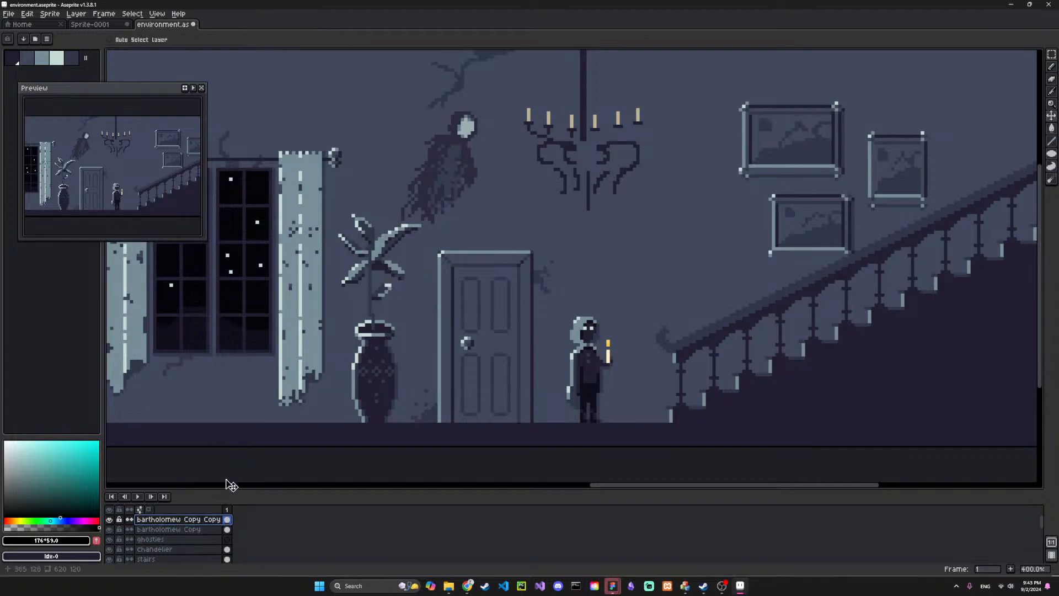
{"action": "right_click", "coordinate": [184, 519]}
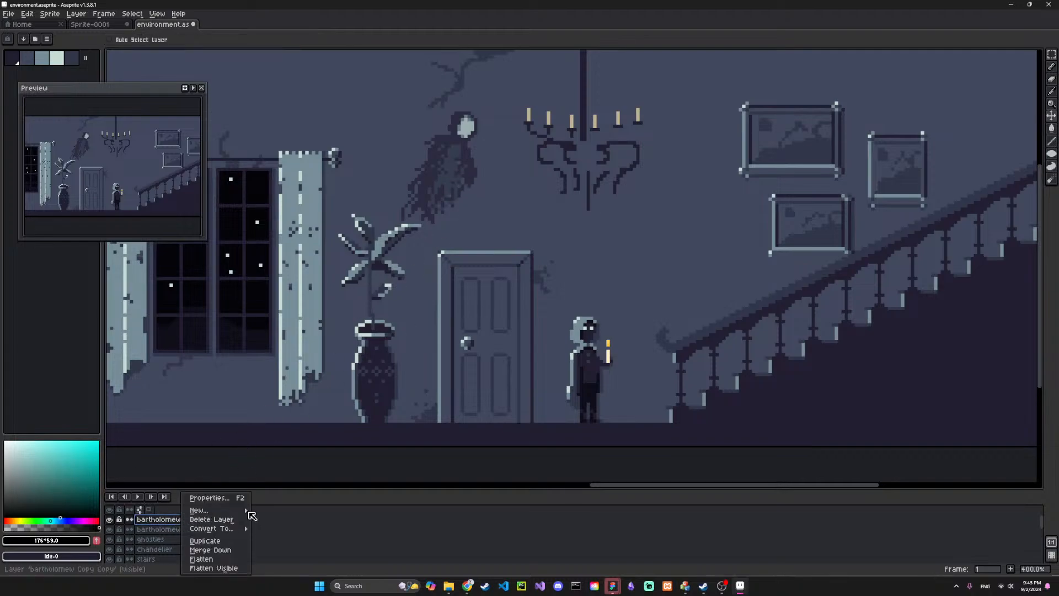
{"action": "left_click", "coordinate": [205, 540]}
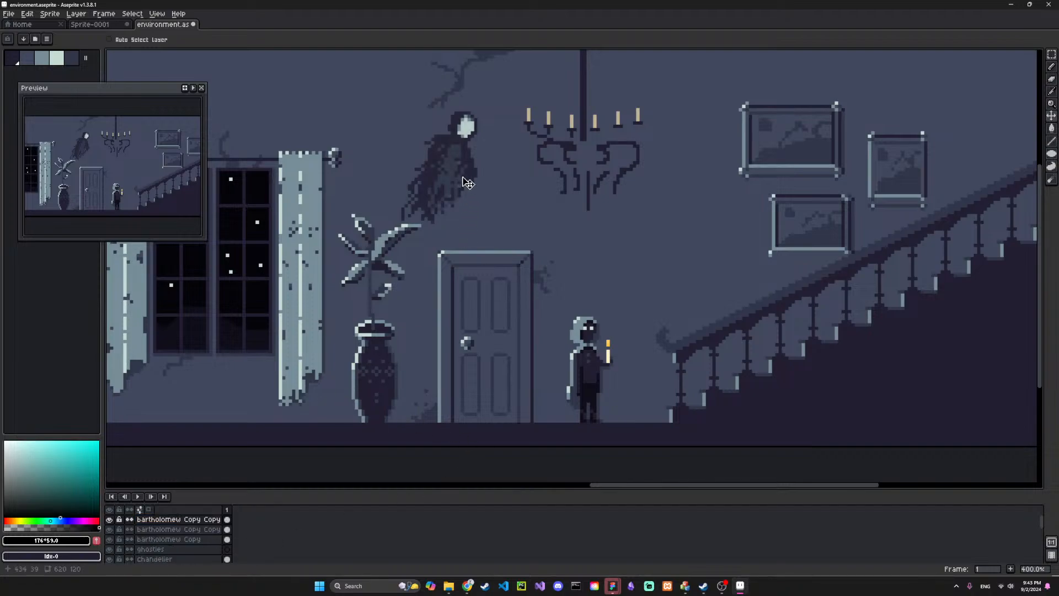
{"action": "left_click_drag", "start_coordinate": [458, 180], "coordinate": [670, 270]}
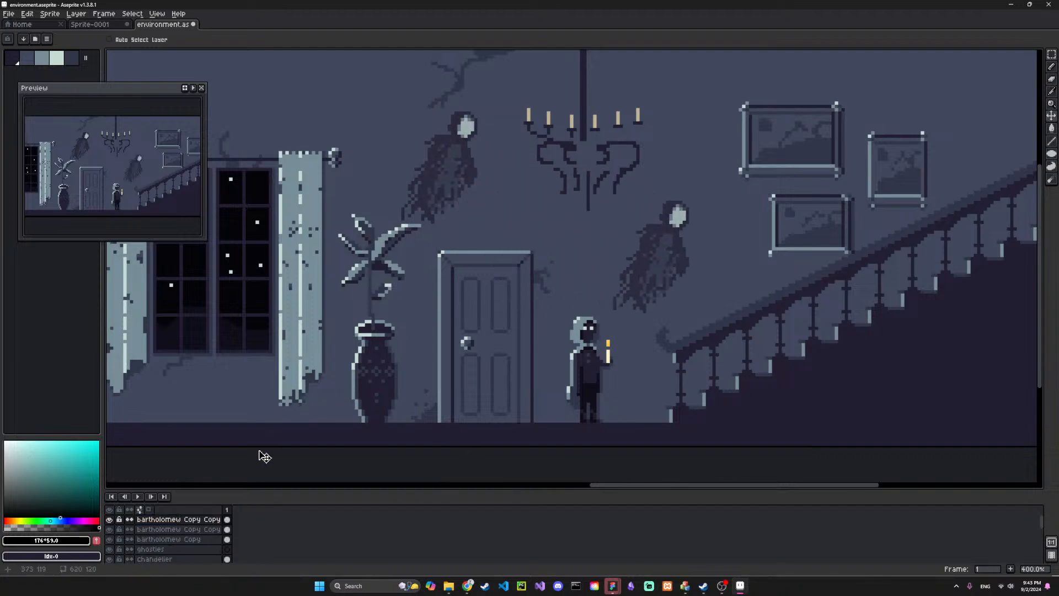
Set the duplicated ghost layer's opacity to 79%
{"action": "double_click", "coordinate": [177, 519]}
{"action": "left_click", "coordinate": [580, 322]}
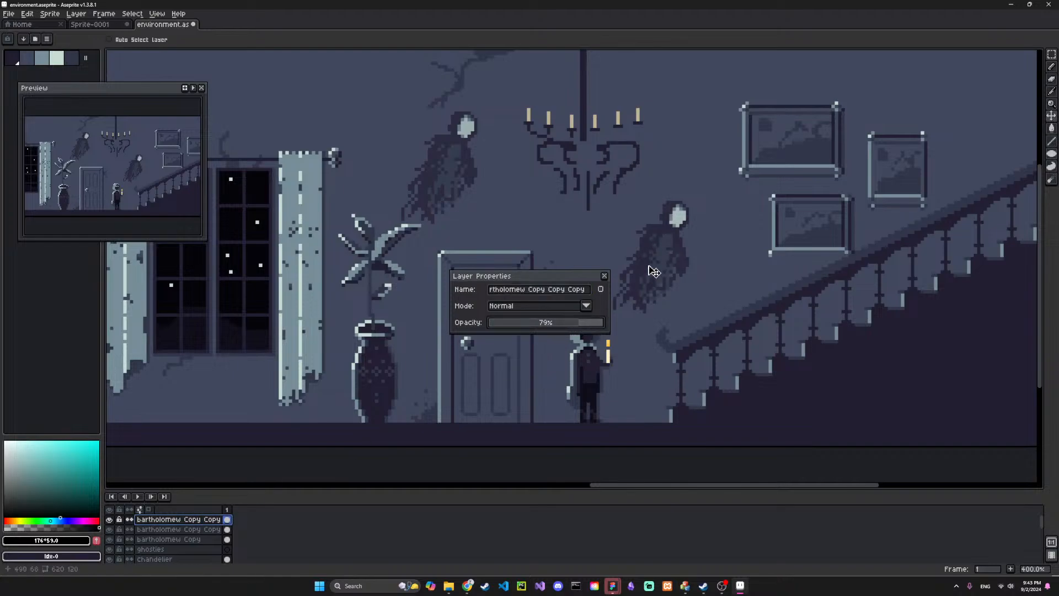
{"action": "left_click", "coordinate": [605, 276]}
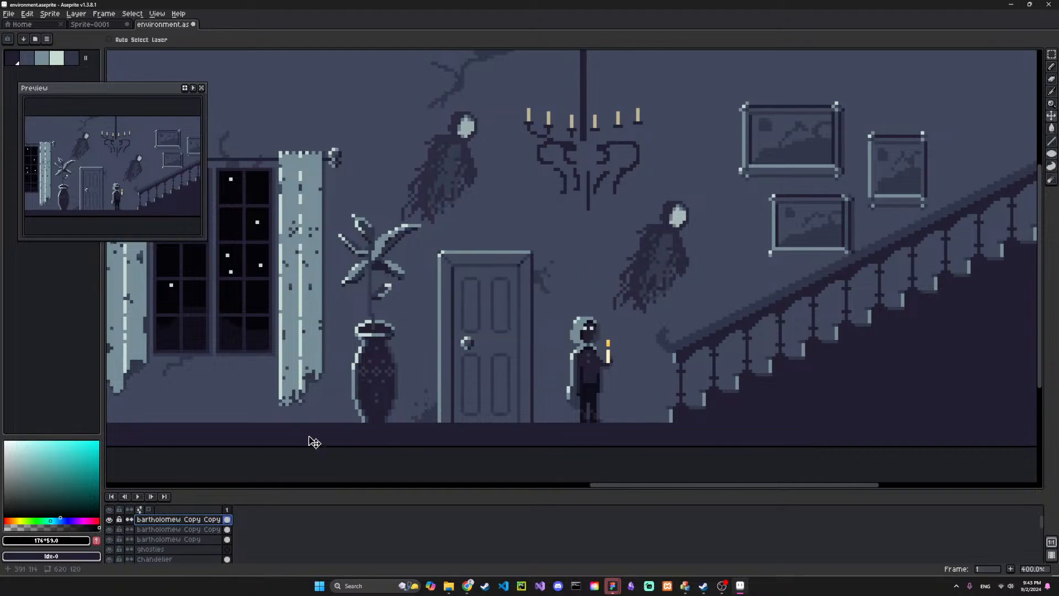
Fill the duplicated ghost's hood and ragged robe strands with black using the Paint Bucket, and undo the stray last fill
{"action": "key", "text": "g"}
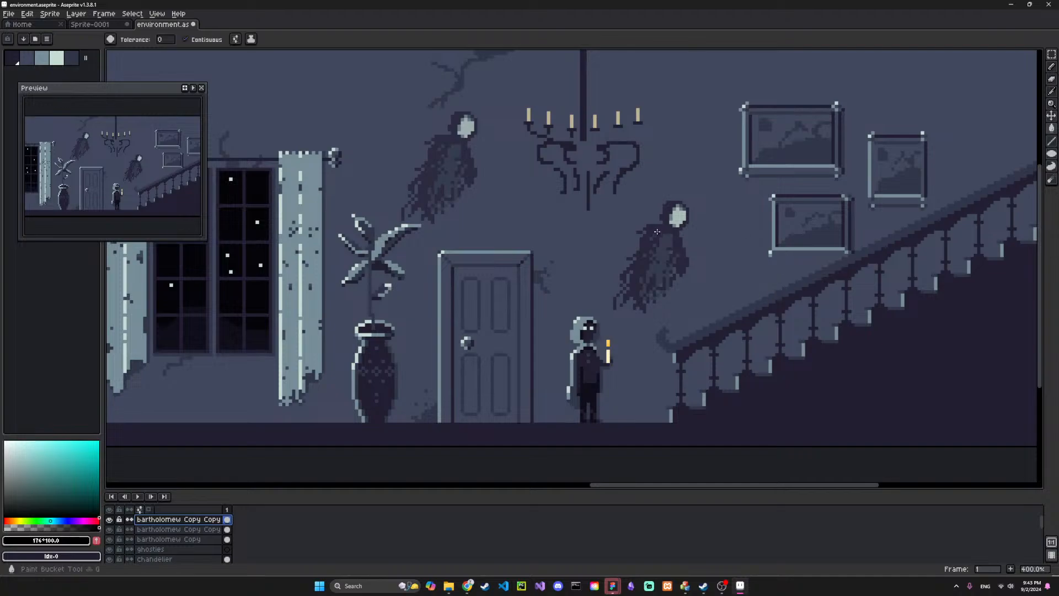
{"action": "left_click", "coordinate": [657, 228]}
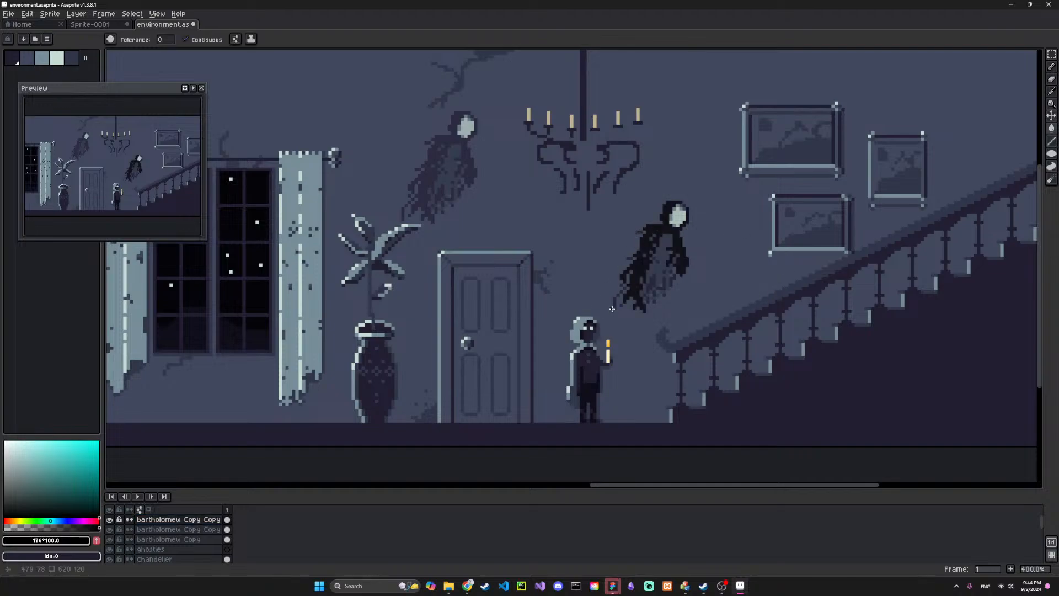
{"action": "left_click", "coordinate": [654, 283]}
{"action": "left_click", "coordinate": [663, 287]}
{"action": "left_click", "coordinate": [671, 281]}
{"action": "key", "text": "b"}
{"action": "key", "text": "g"}
{"action": "left_click", "coordinate": [621, 290]}
{"action": "key", "text": "ctrl+z"}
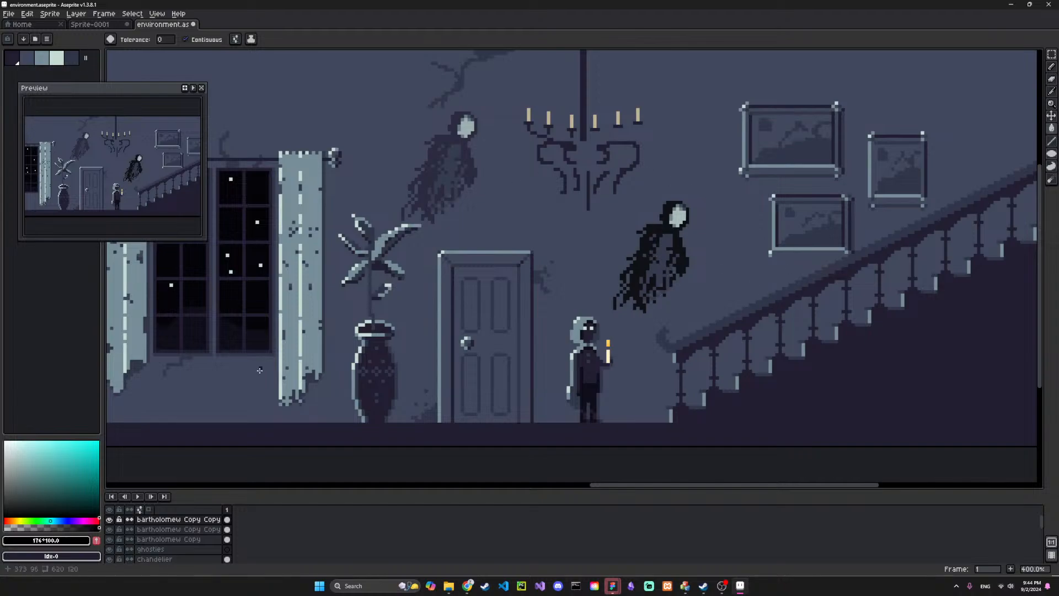
Try bright cyan fills inside the black ghost's robe and on its face, and undo them
{"action": "left_click", "coordinate": [99, 442]}
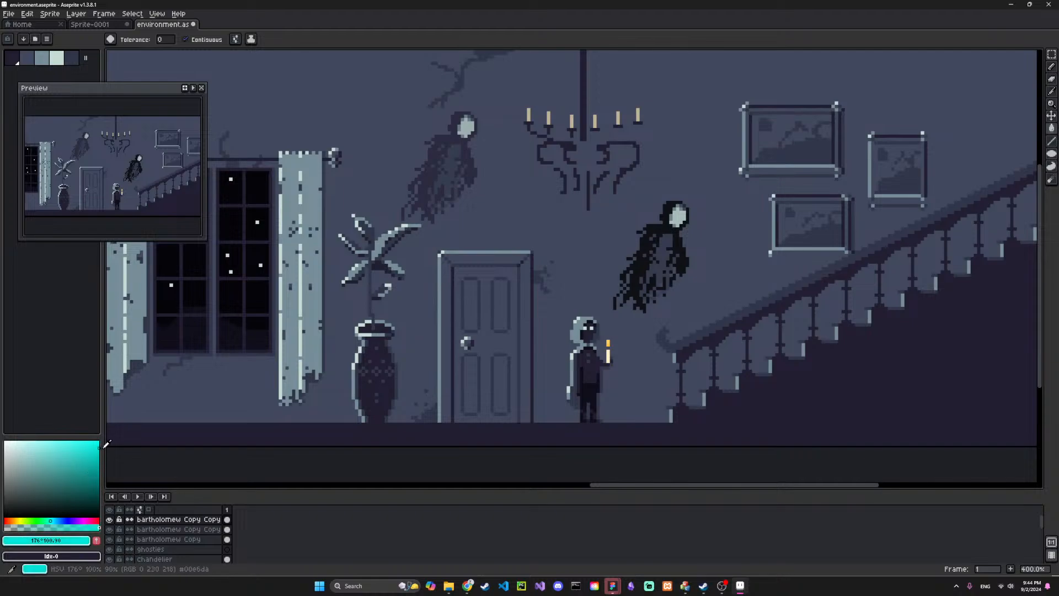
{"action": "left_click", "coordinate": [664, 250]}
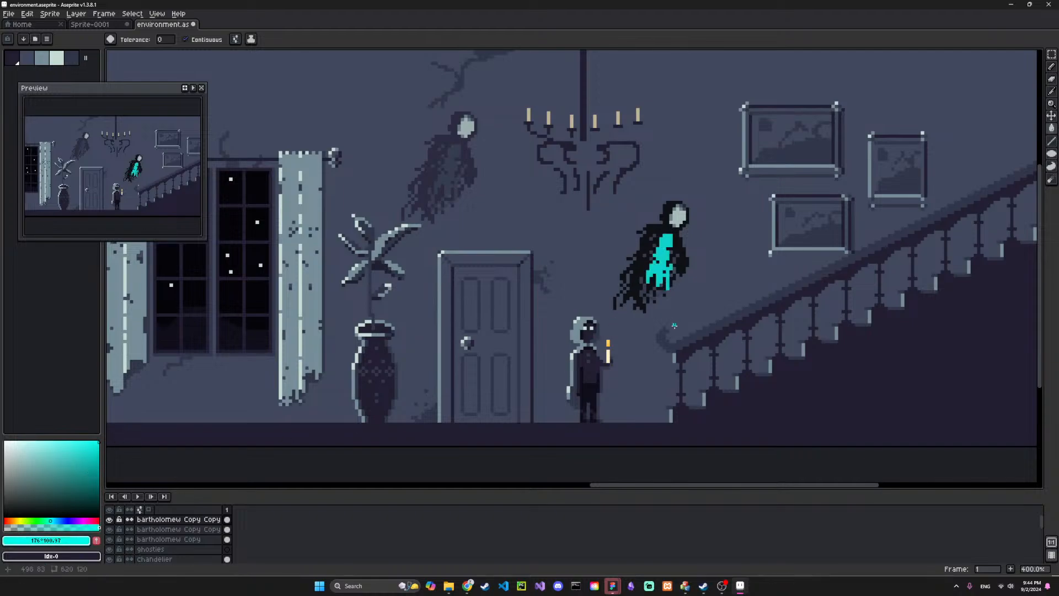
{"action": "left_click", "coordinate": [644, 290]}
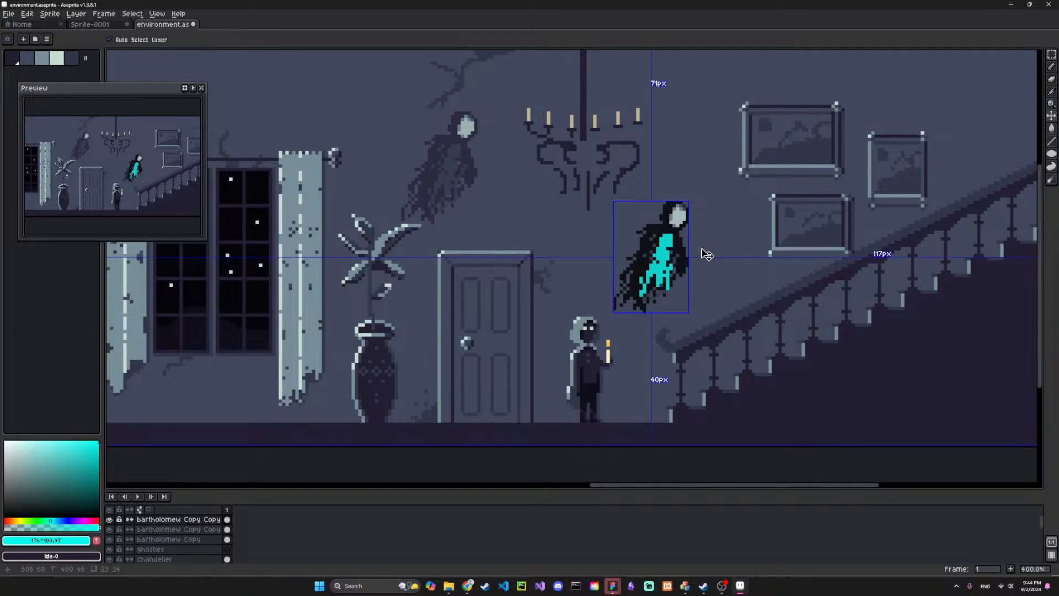
{"action": "key", "text": "ctrl+z"}
{"action": "key", "text": "ctrl+z"}
{"action": "left_click", "coordinate": [678, 217]}
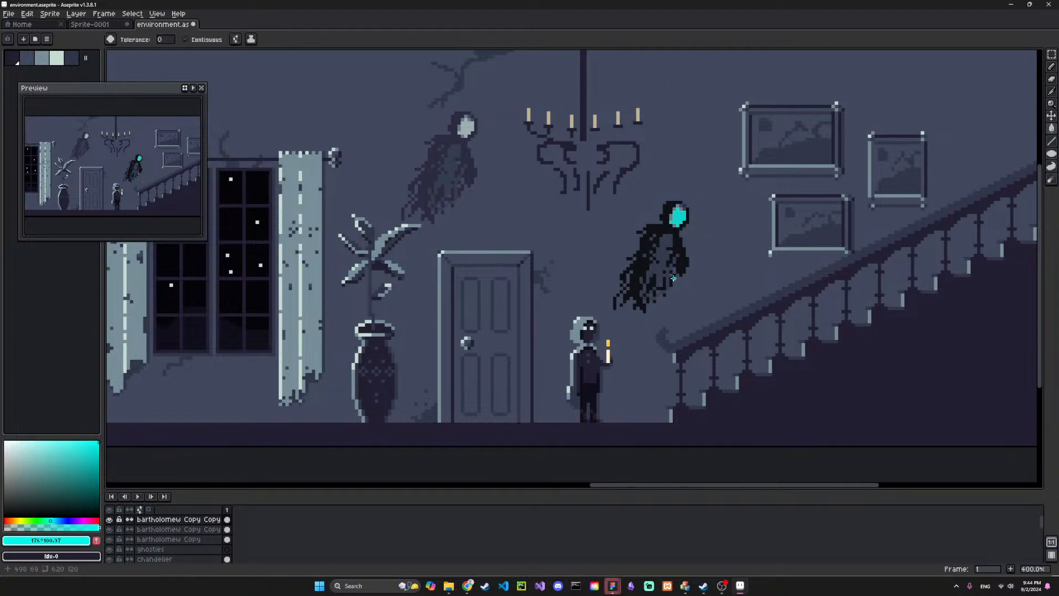
{"action": "key", "text": "ctrl+z"}
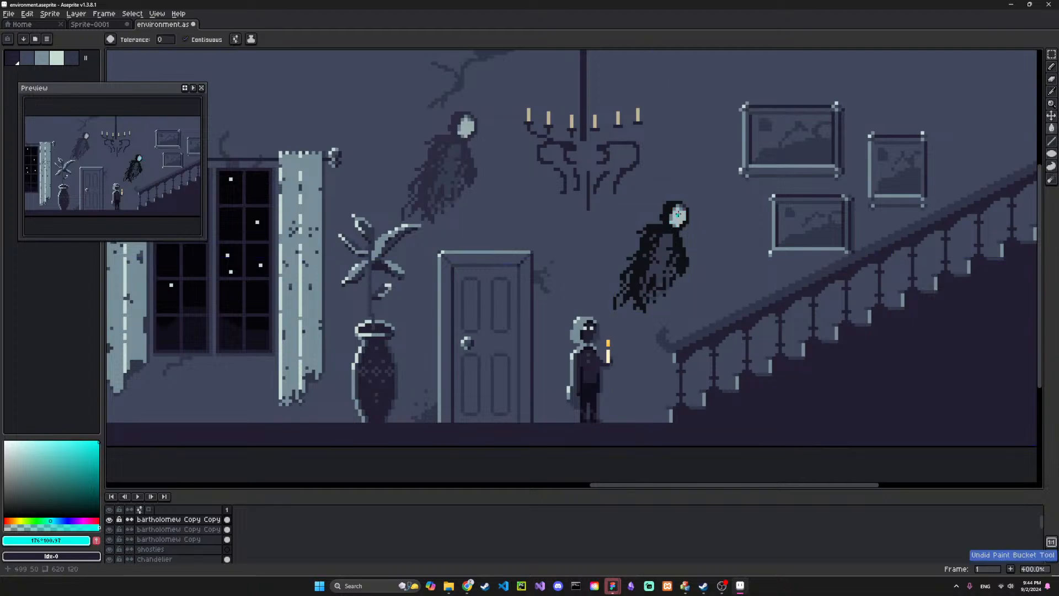
Fill the black ghost's pale face with black and paint over its leftover light pixels using the Pencil
{"action": "left_click", "coordinate": [679, 214]}
{"action": "key", "text": "ctrl+z"}
{"action": "key", "text": "b"}
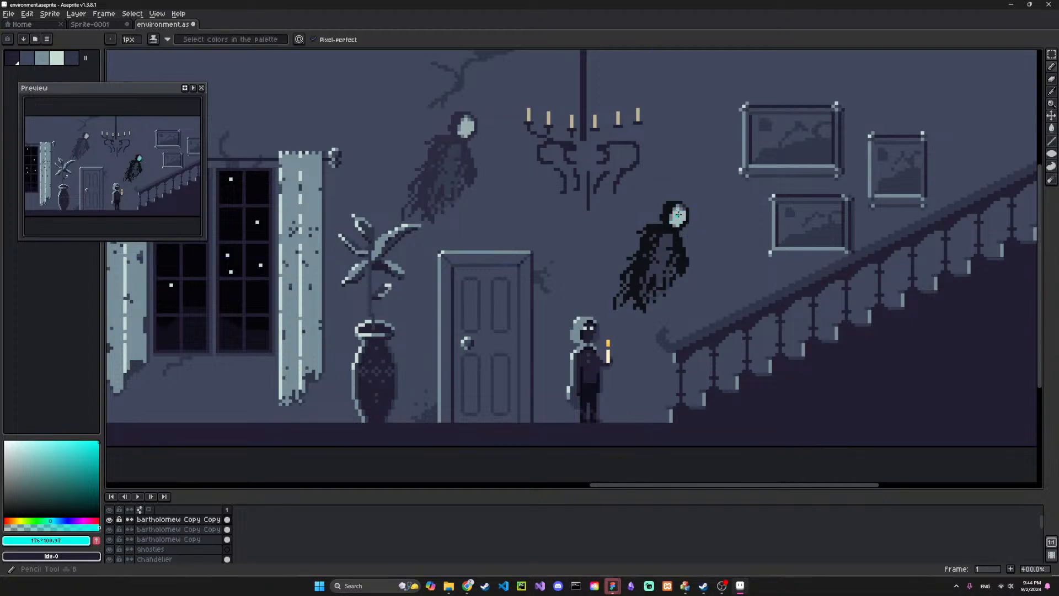
{"action": "key", "text": "g"}
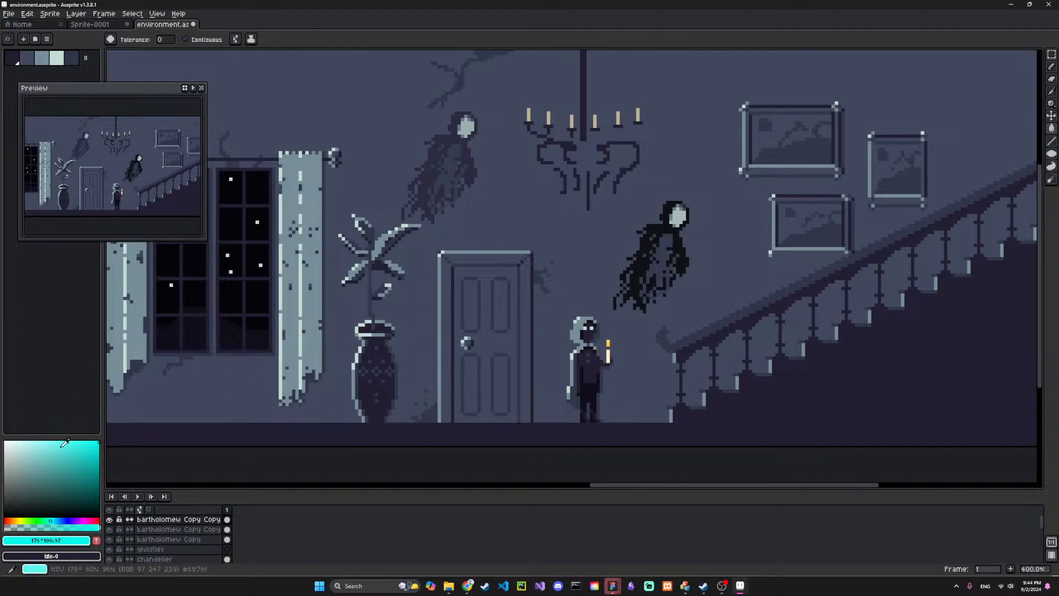
{"action": "left_click", "coordinate": [682, 216]}
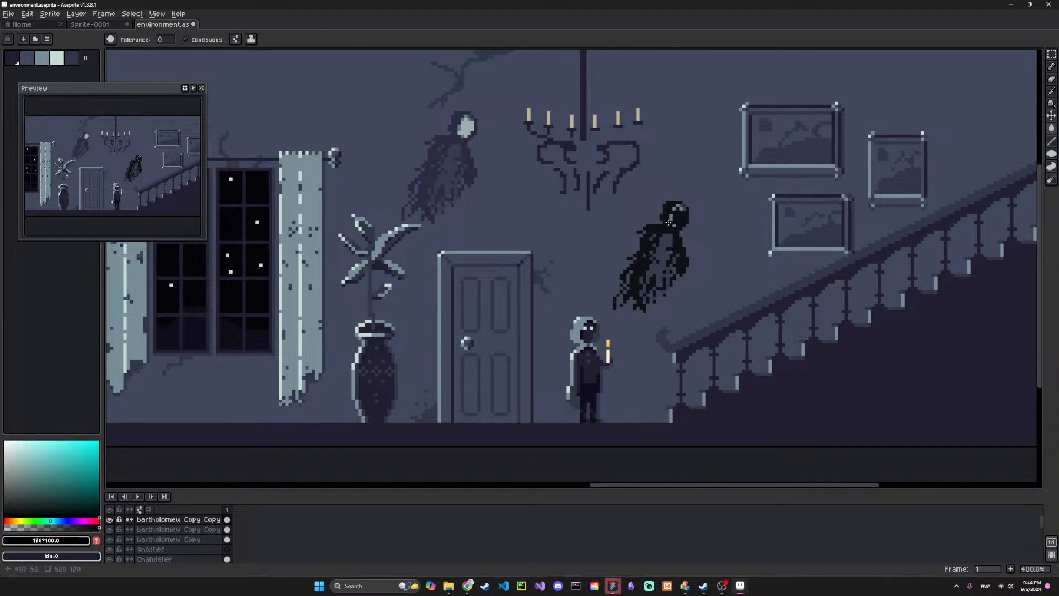
{"action": "key", "text": "b"}
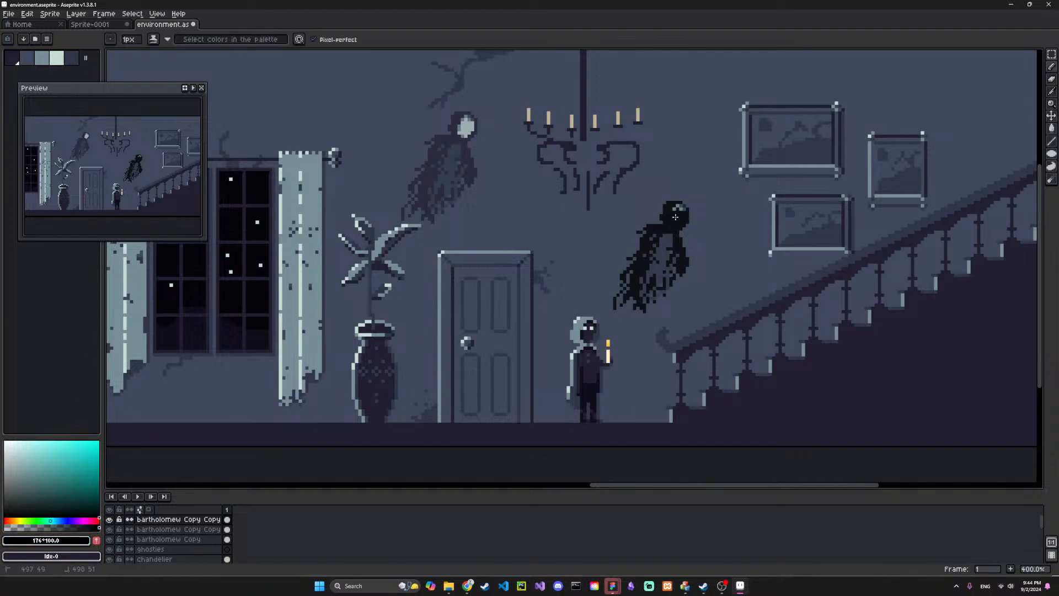
{"action": "left_click_drag", "start_coordinate": [676, 217], "coordinate": [680, 208]}
Try cyan and red pixel eyes on the ghost's blackened face, undoing the second cyan eye and the red pixel
{"action": "left_click", "coordinate": [83, 453]}
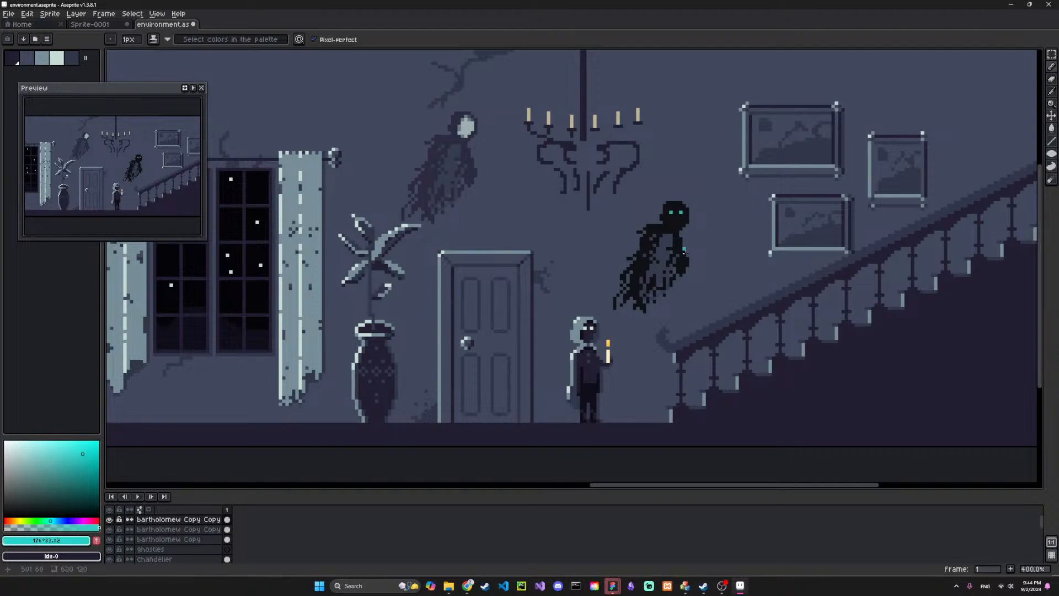
{"action": "key", "text": "ctrl+z"}
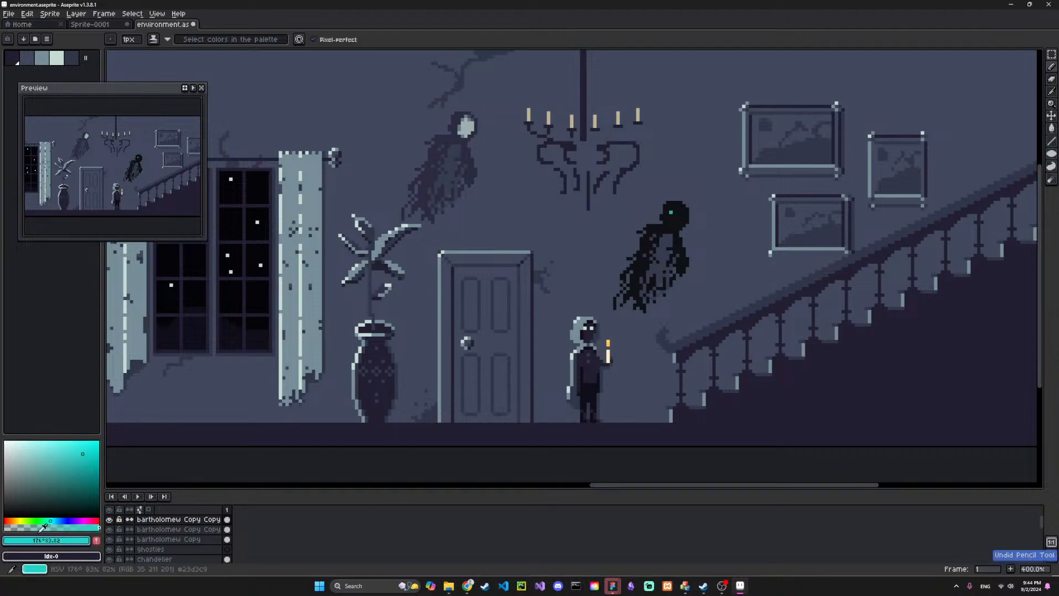
{"action": "left_click", "coordinate": [100, 521]}
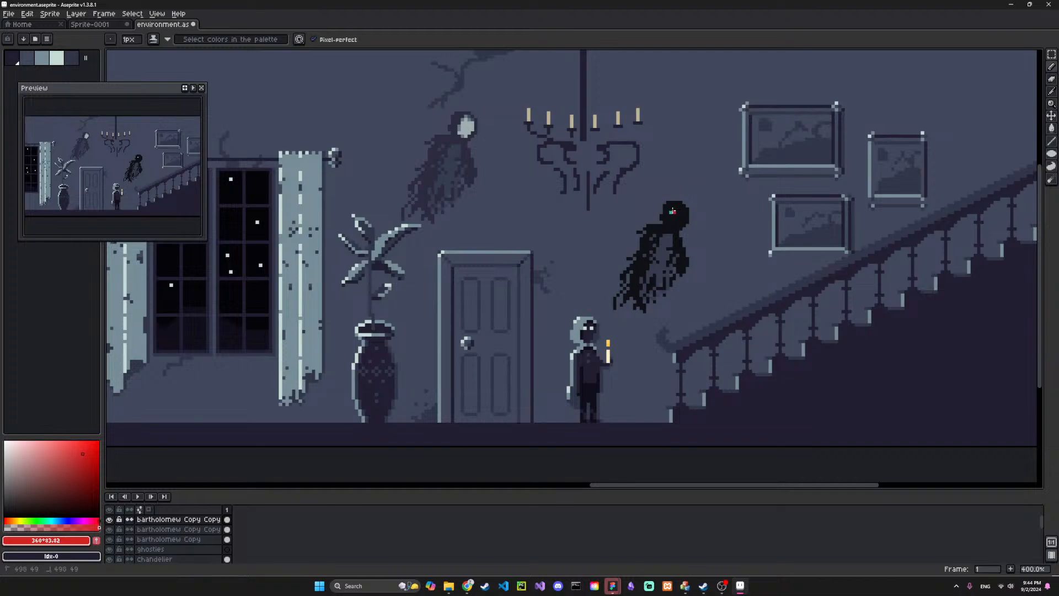
{"action": "left_click", "coordinate": [671, 212]}
{"action": "key", "text": "ctrl+z"}
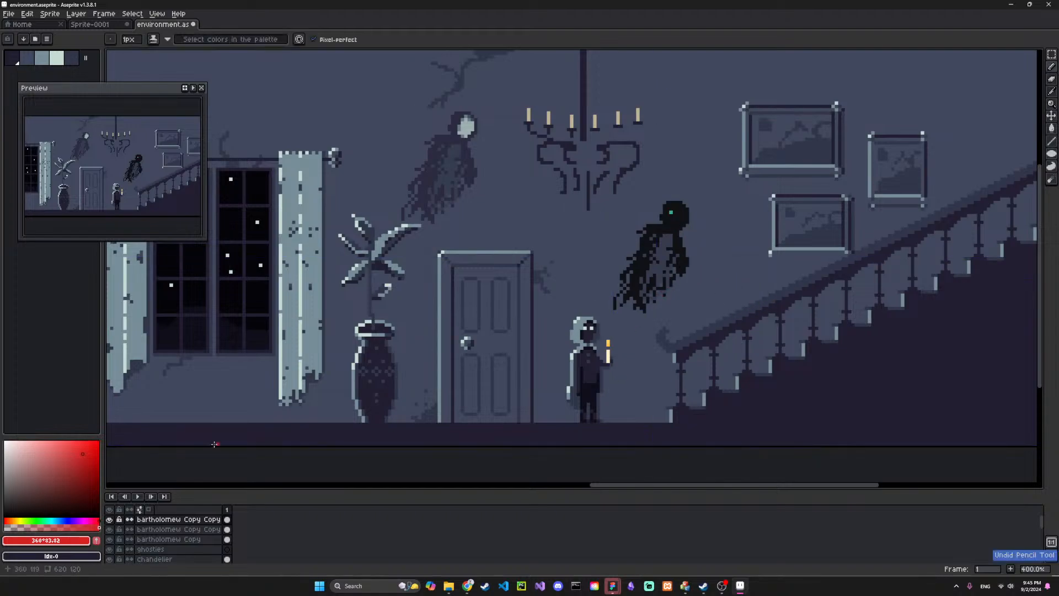
Choose a bright purple and paint a one-pixel right eye on the ghost's black face, undoing the misplaced purple pixels
{"action": "left_click", "coordinate": [31, 484]}
{"action": "left_click", "coordinate": [55, 467]}
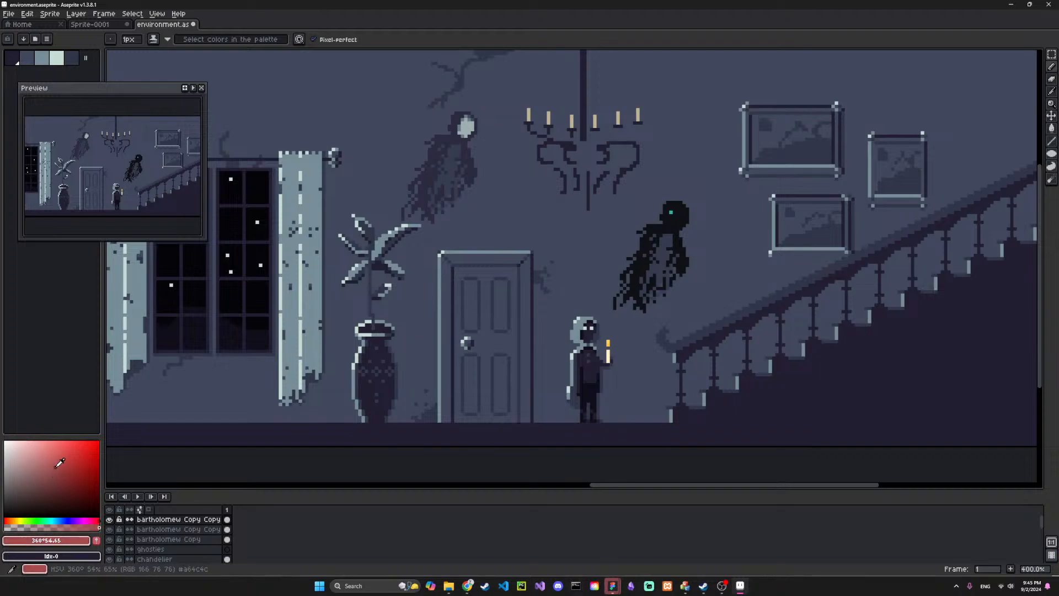
{"action": "left_click", "coordinate": [81, 519]}
{"action": "left_click", "coordinate": [84, 448]}
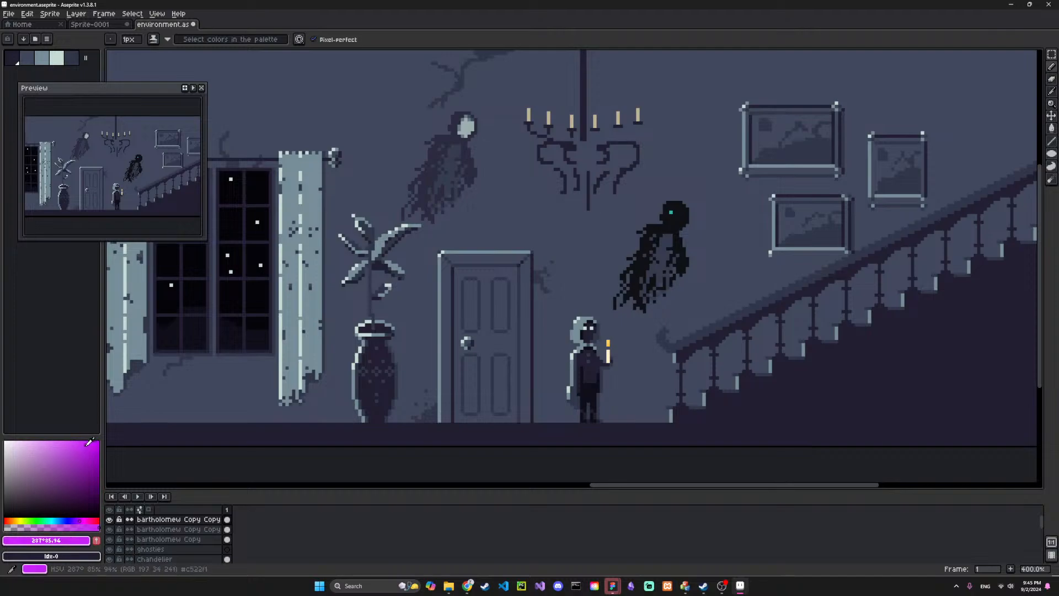
{"action": "key", "text": "ctrl+z"}
{"action": "left_click", "coordinate": [671, 212]}
{"action": "left_click", "coordinate": [671, 214]}
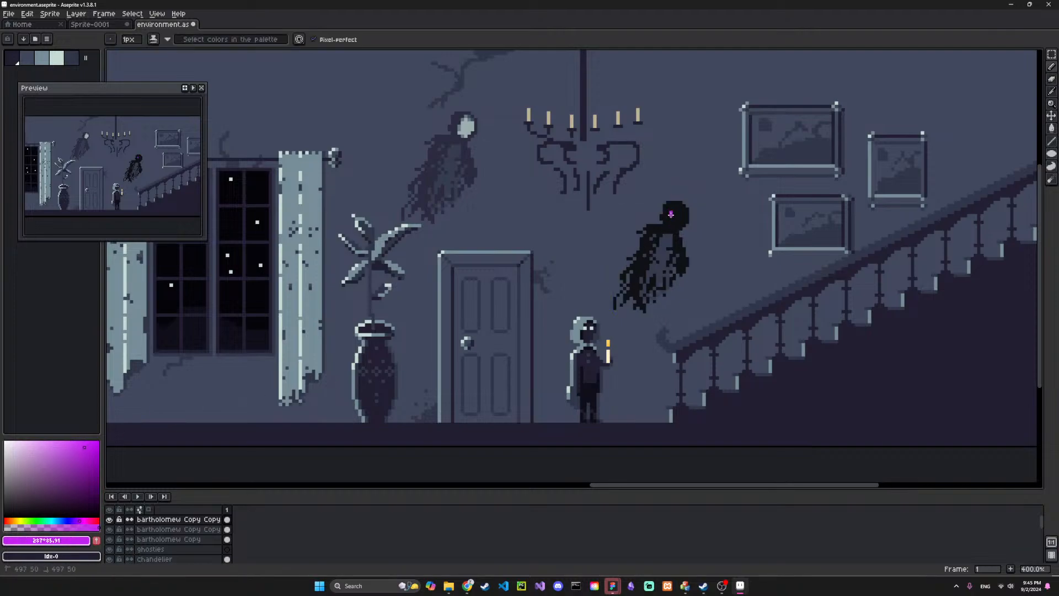
{"action": "key", "text": "ctrl+z"}
{"action": "left_click", "coordinate": [679, 212]}
{"action": "key", "text": "ctrl+z"}
{"action": "key", "text": "g"}
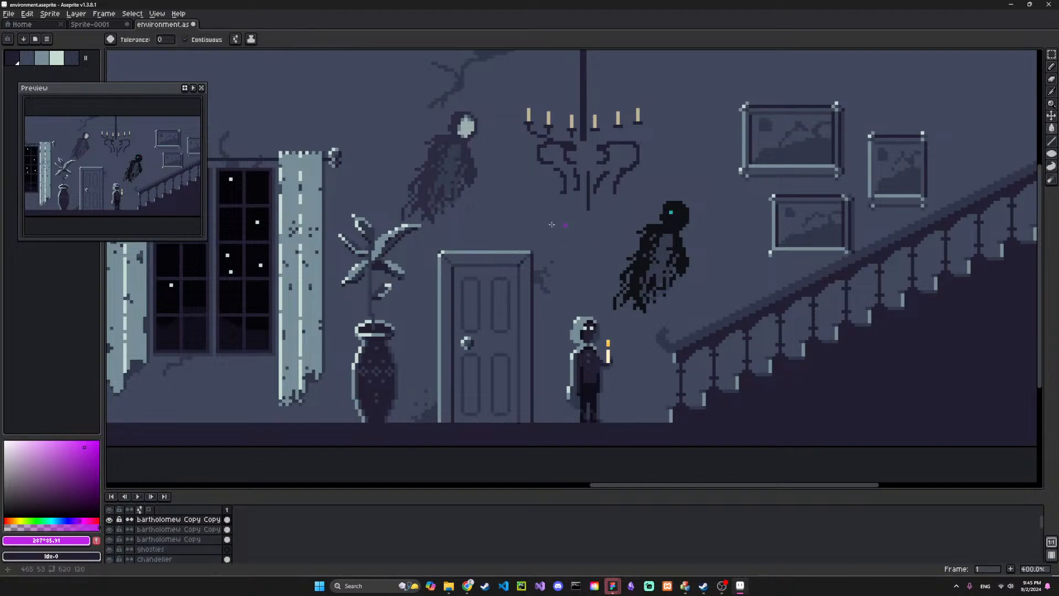
{"action": "key", "text": "b"}
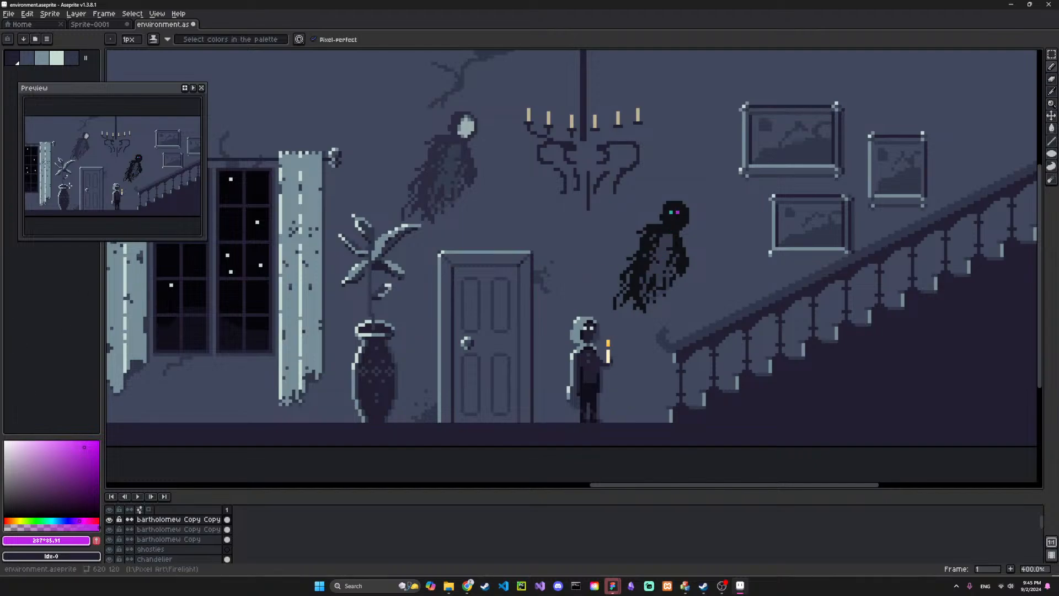
Cover the ghost's cyan left eye with black and paint it to match the right eye's sampled purple, #a42bcb
{"action": "left_click", "coordinate": [98, 516]}
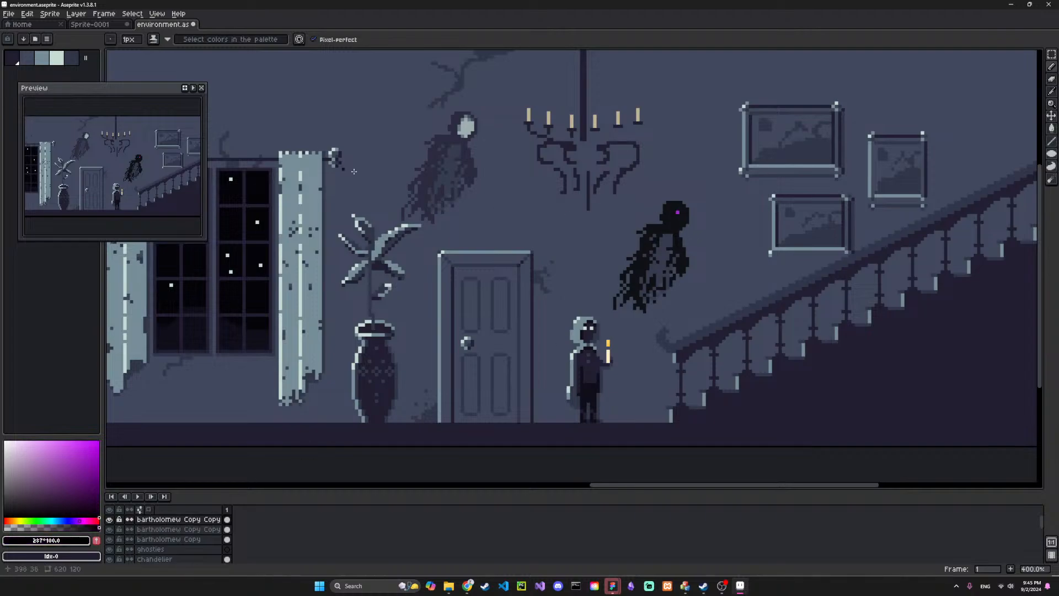
{"action": "left_click", "coordinate": [678, 212], "text": "alt"}
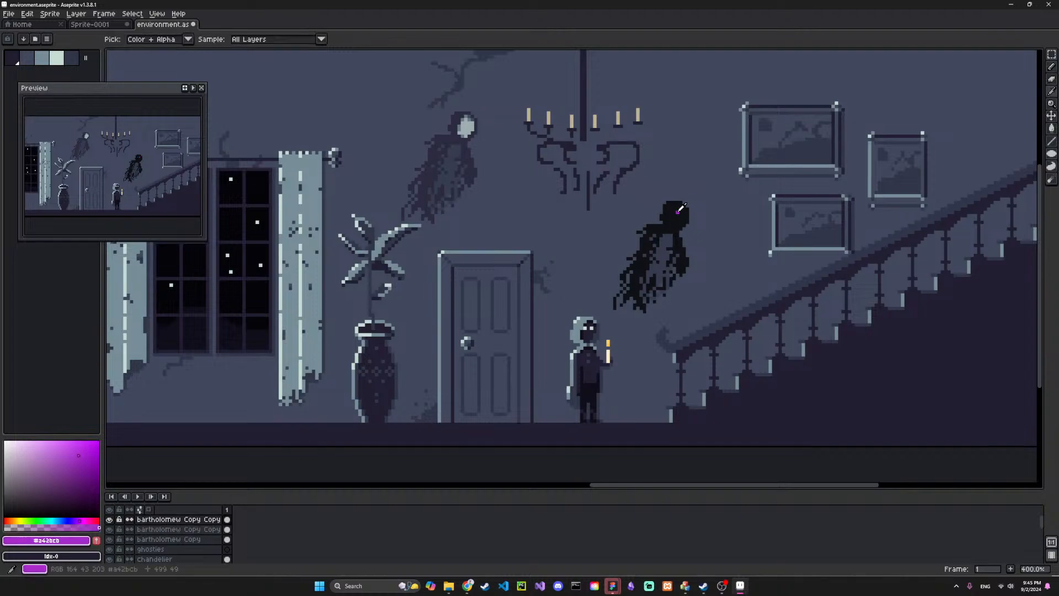
{"action": "left_click", "coordinate": [669, 212]}
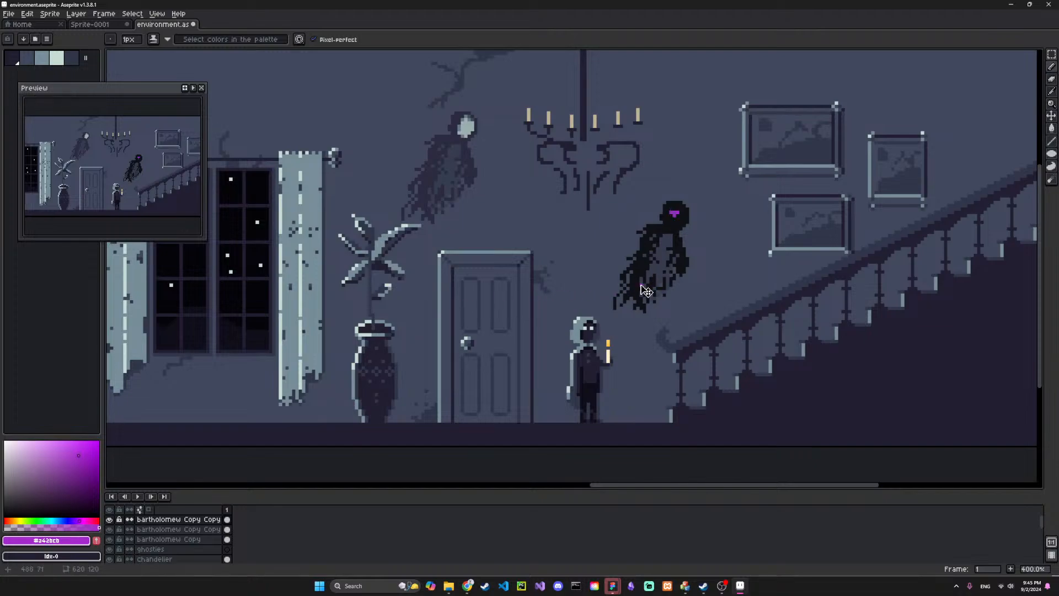
{"action": "key", "text": "ctrl+z"}
{"action": "left_click", "coordinate": [670, 212]}
Try purple pencil marks on the upper part of the ghost's black robe, and undo them
{"action": "left_click_drag", "start_coordinate": [664, 220], "coordinate": [645, 232]}
{"action": "key", "text": "ctrl+z"}
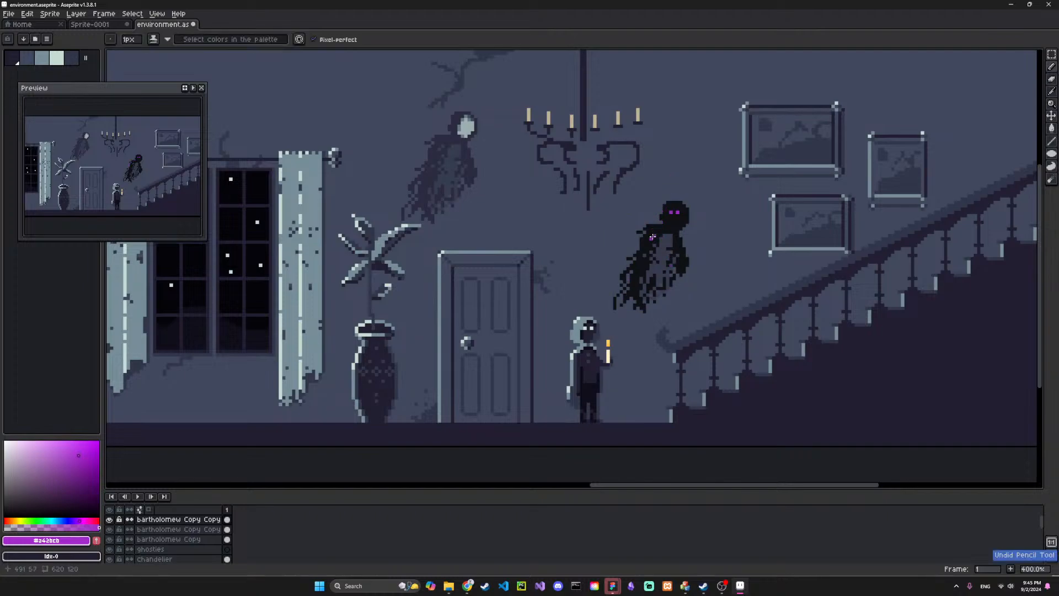
{"action": "left_click", "coordinate": [653, 237]}
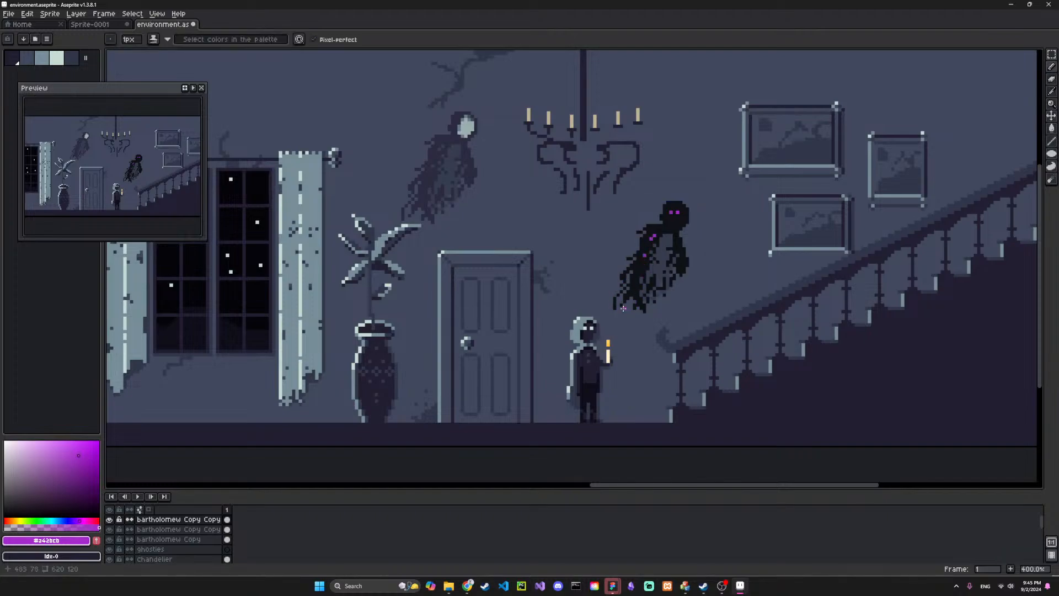
{"action": "key", "text": "ctrl+z"}
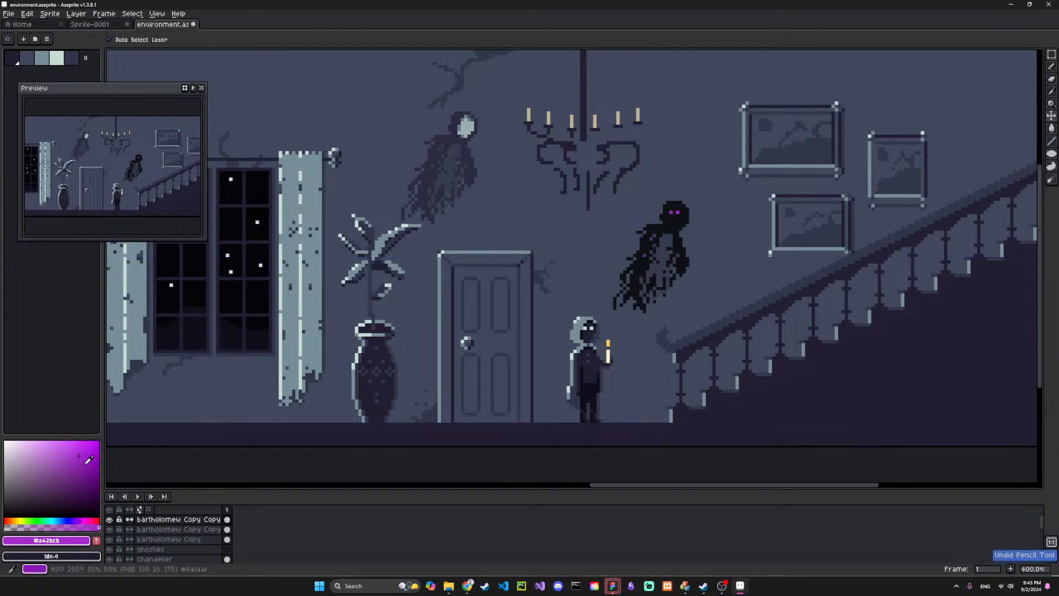
Try filling the inside of the ghost's robe with several dark and vivid purple shades, and undo each fill
{"action": "left_click_drag", "start_coordinate": [87, 461], "coordinate": [94, 490]}
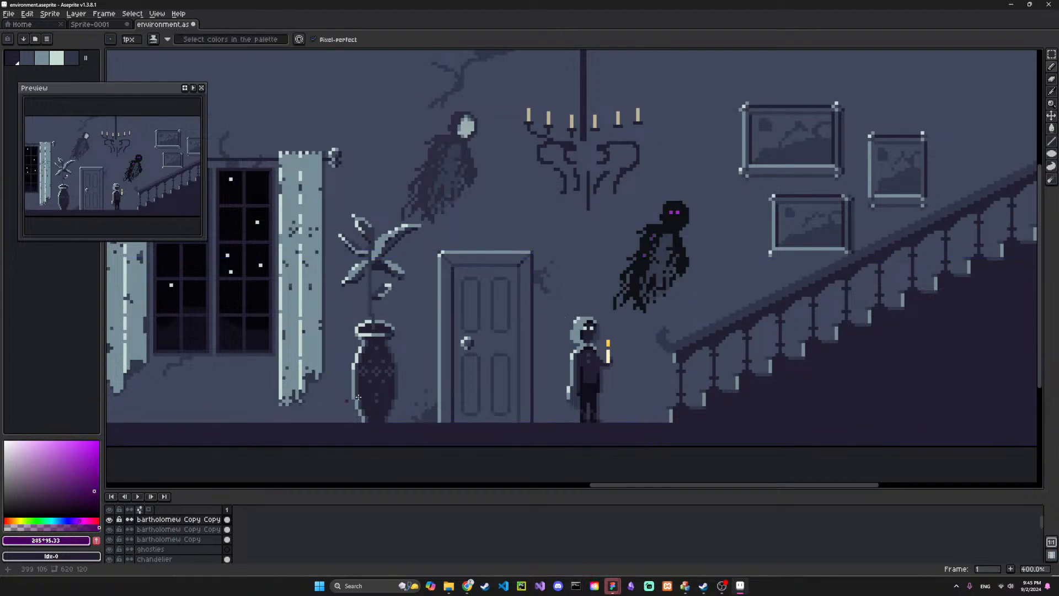
{"action": "key", "text": "g"}
{"action": "left_click", "coordinate": [664, 255]}
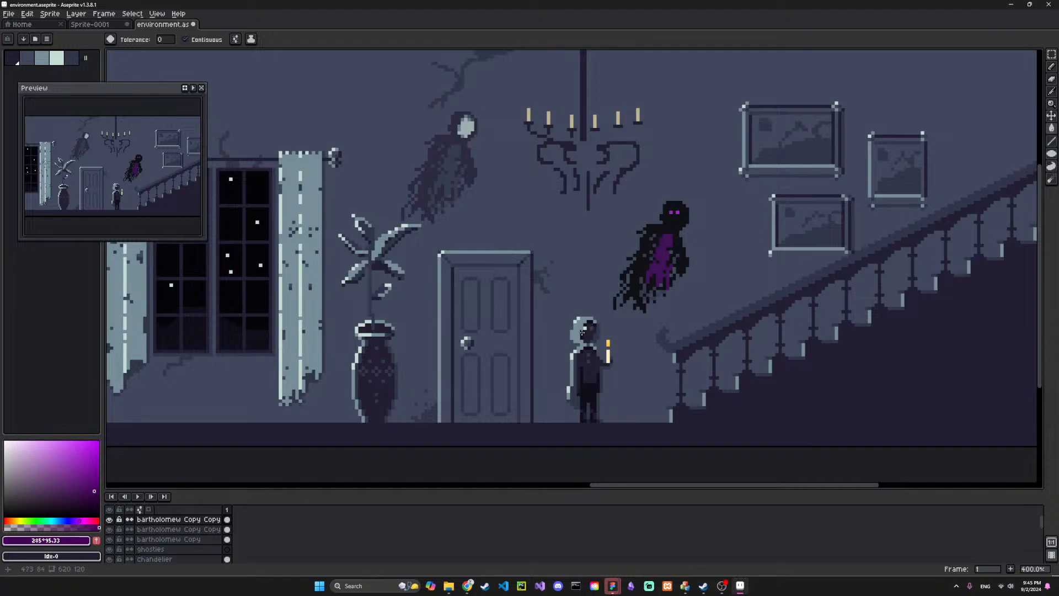
{"action": "key", "text": "ctrl+z"}
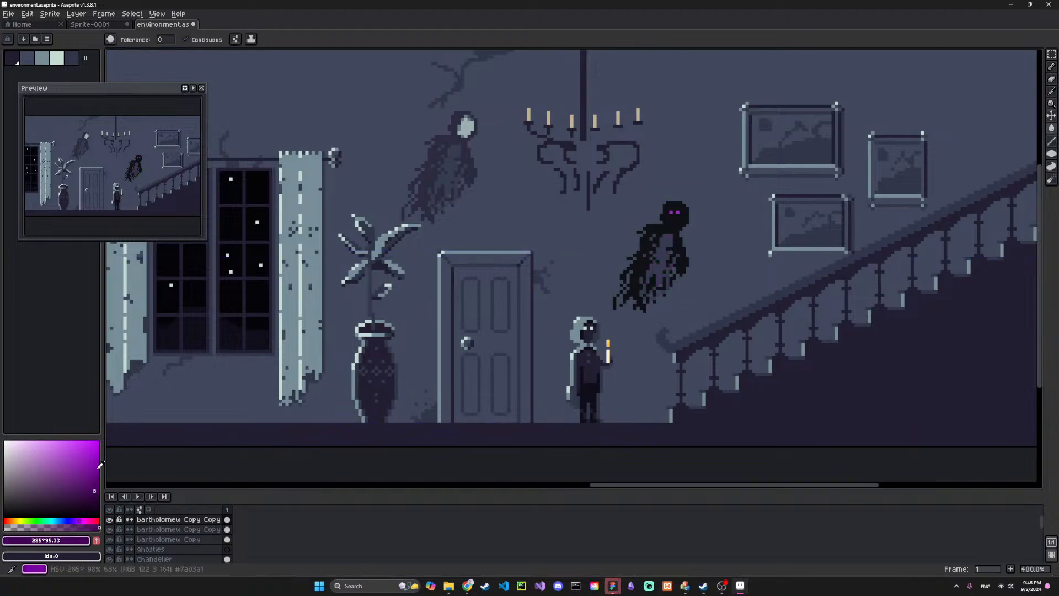
{"action": "mouse_move", "coordinate": [100, 465]}
{"action": "left_mouse_down"}
{"action": "mouse_move", "coordinate": [118, 449]}
{"action": "mouse_move", "coordinate": [123, 471]}
{"action": "mouse_move", "coordinate": [50, 474]}
{"action": "mouse_move", "coordinate": [46, 494]}
{"action": "left_mouse_up"}
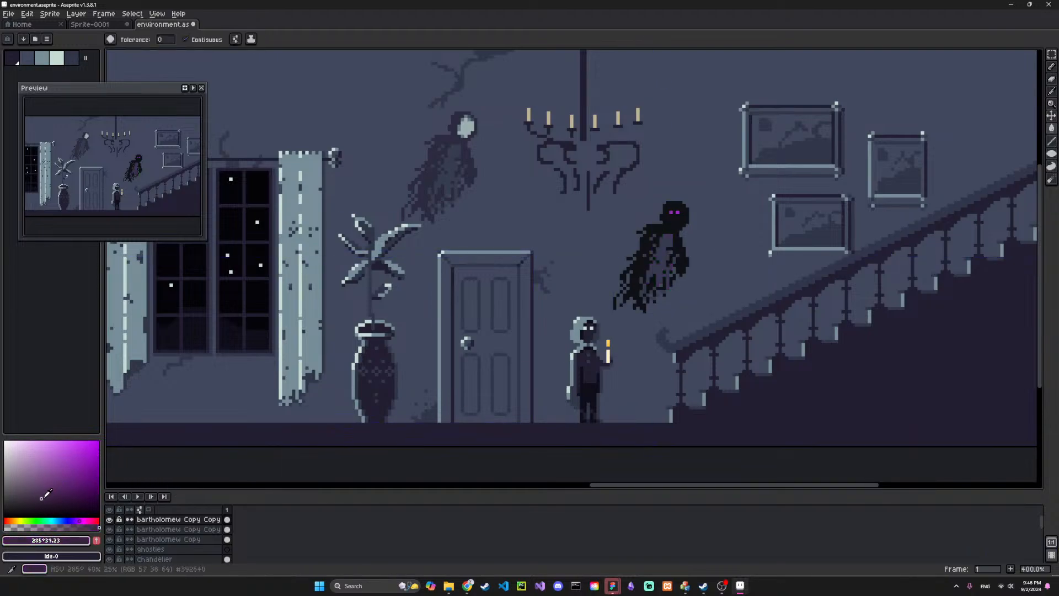
{"action": "left_click", "coordinate": [668, 250]}
{"action": "key", "text": "ctrl+z"}
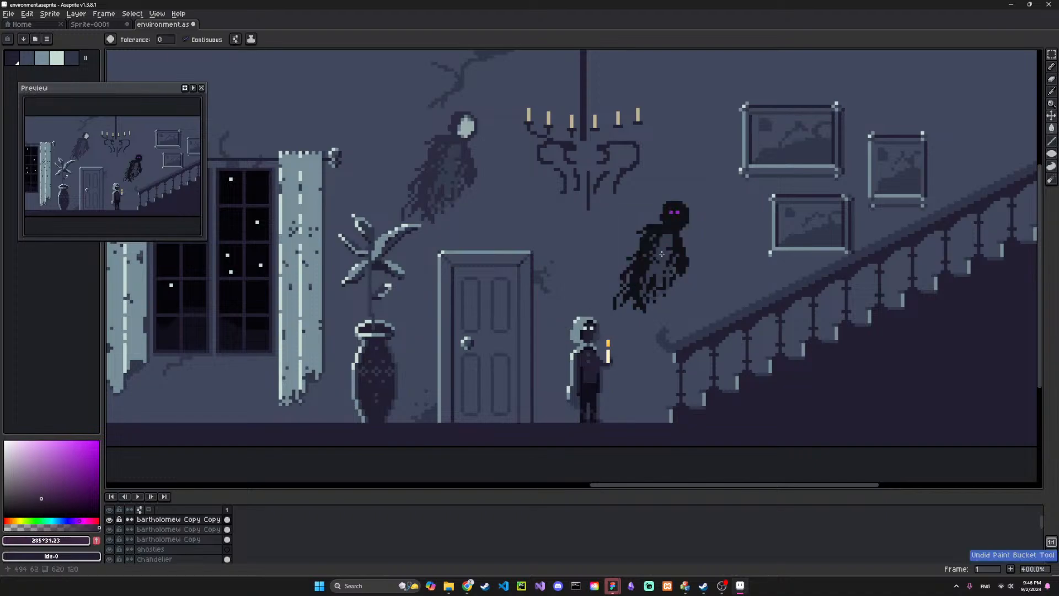
{"action": "left_click_drag", "start_coordinate": [70, 476], "coordinate": [100, 482]}
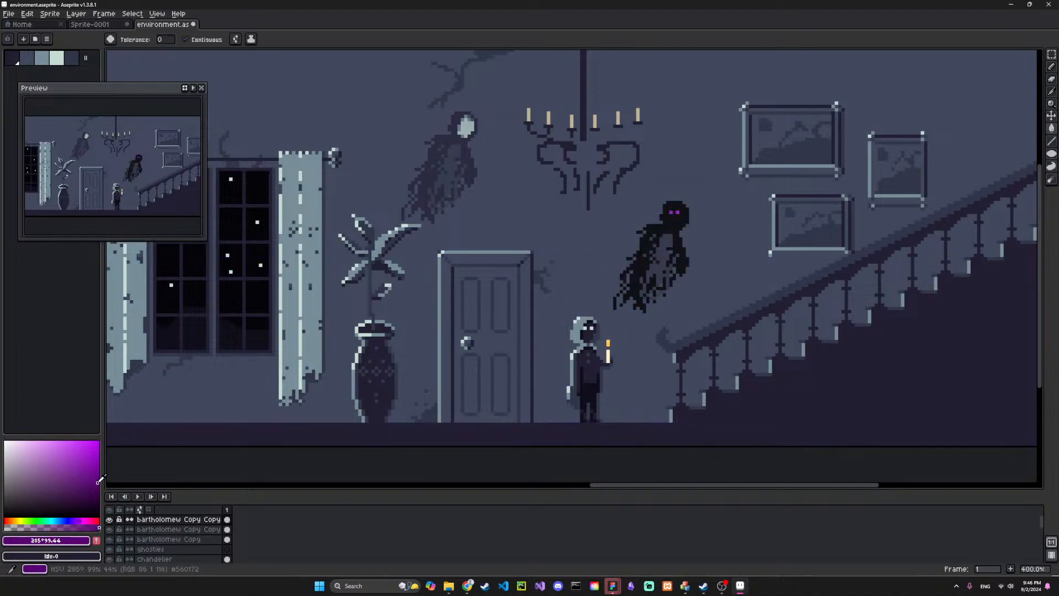
{"action": "left_click", "coordinate": [667, 252]}
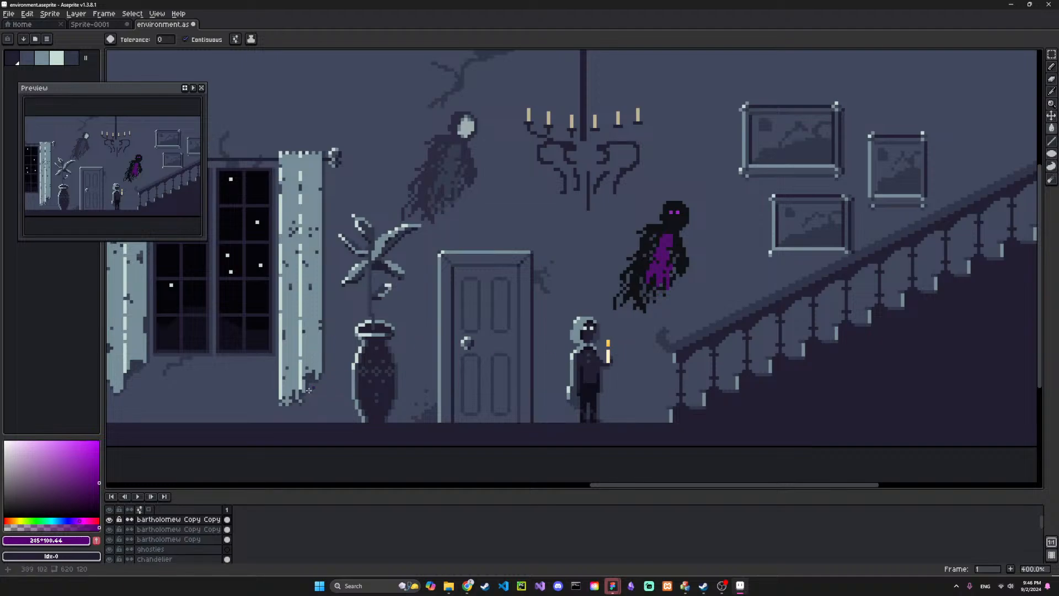
{"action": "key", "text": "ctrl+z"}
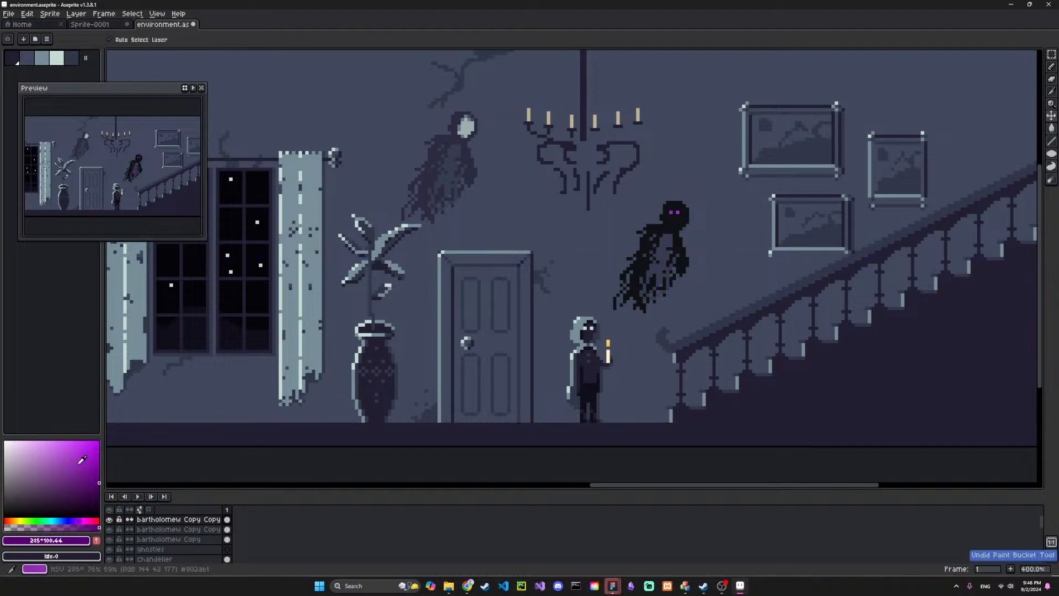
{"action": "left_click", "coordinate": [668, 256]}
{"action": "key", "text": "ctrl+z"}
Try freehand purple pencil strokes down from the ghost's robe and across the staircase and room, and undo them
{"action": "key", "text": "b"}
{"action": "left_click_drag", "start_coordinate": [669, 235], "coordinate": [600, 323]}
{"action": "key", "text": "ctrl+z"}
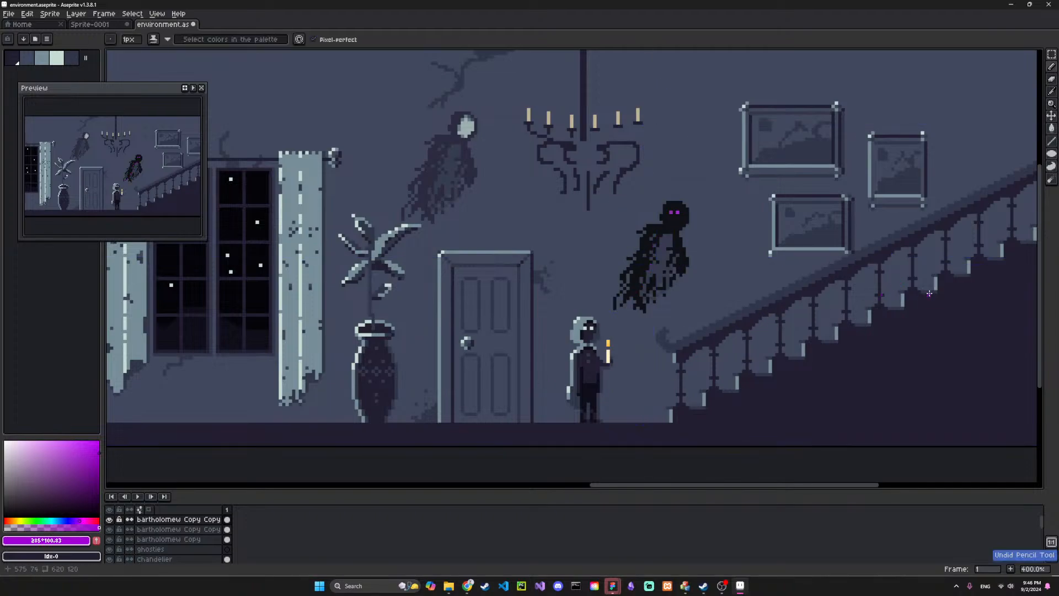
{"action": "mouse_move", "coordinate": [947, 325]}
{"action": "left_mouse_down"}
{"action": "mouse_move", "coordinate": [538, 374]}
{"action": "mouse_move", "coordinate": [224, 383]}
{"action": "left_mouse_up"}
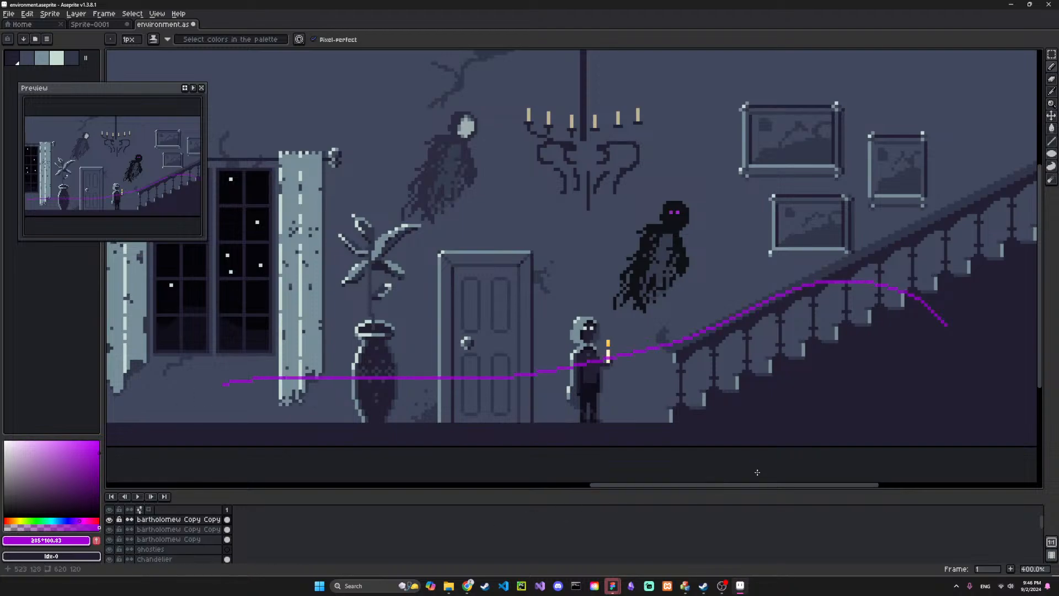
{"action": "key", "text": "ctrl+z"}
{"action": "mouse_move", "coordinate": [993, 239]}
{"action": "left_mouse_down"}
{"action": "mouse_move", "coordinate": [881, 264]}
{"action": "mouse_move", "coordinate": [609, 374]}
{"action": "mouse_move", "coordinate": [270, 379]}
{"action": "left_mouse_up"}
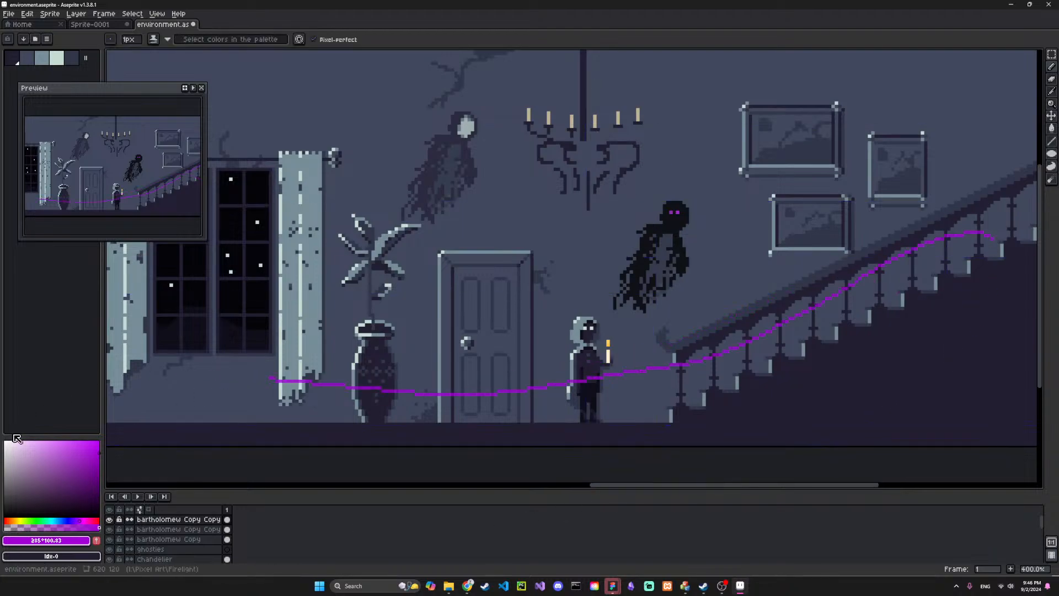
{"action": "key", "text": "ctrl+z"}
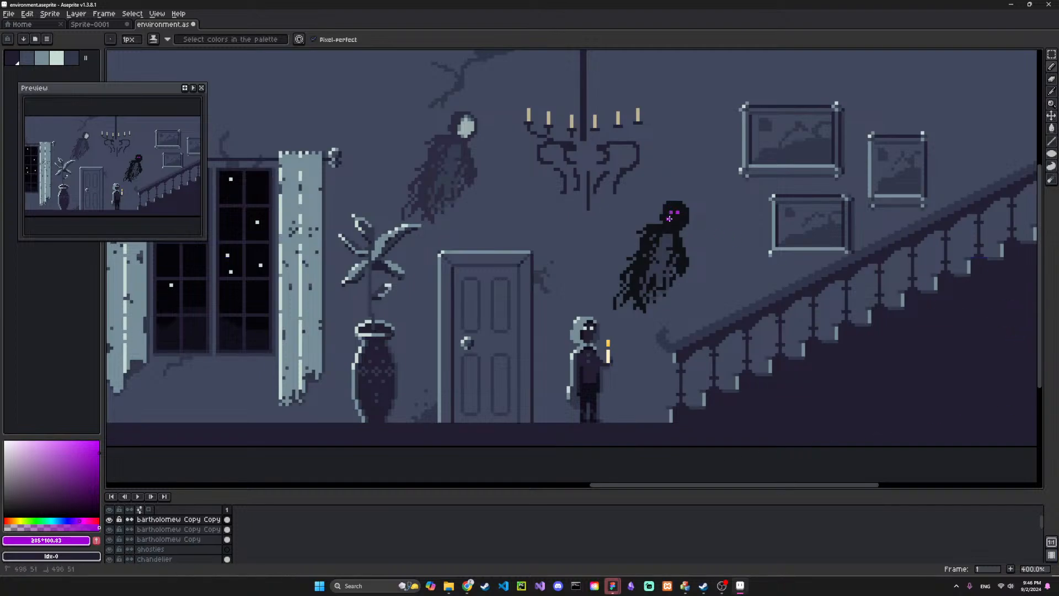
Draw a purple smiling mouth on the ghost's face and fill the inside of its robe with the dark Idx-0 palette colour
{"action": "left_click_drag", "start_coordinate": [667, 216], "coordinate": [683, 220]}
{"action": "left_click", "coordinate": [12, 59]}
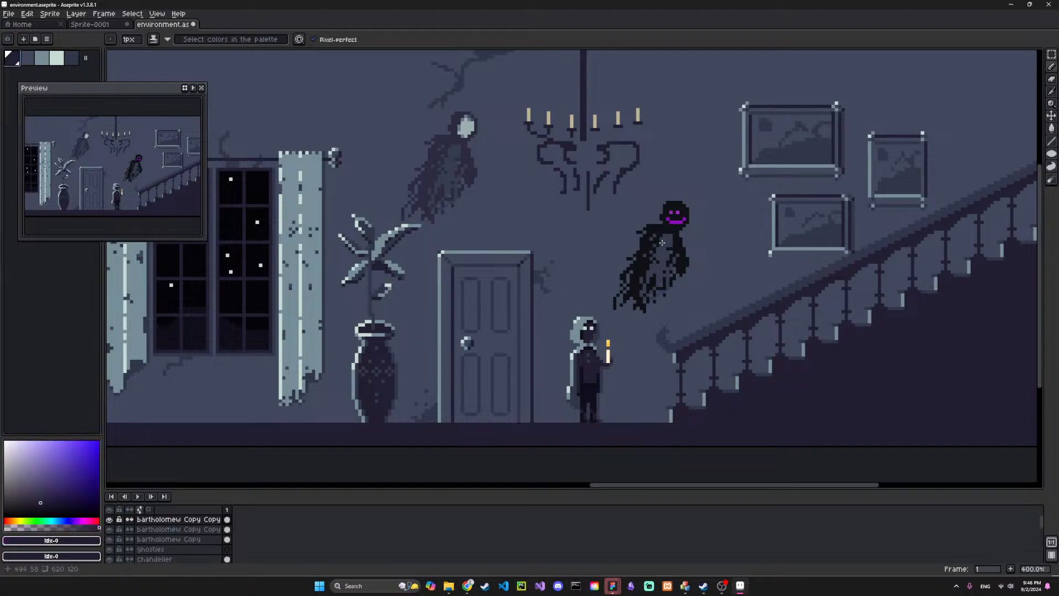
{"action": "key", "text": "g"}
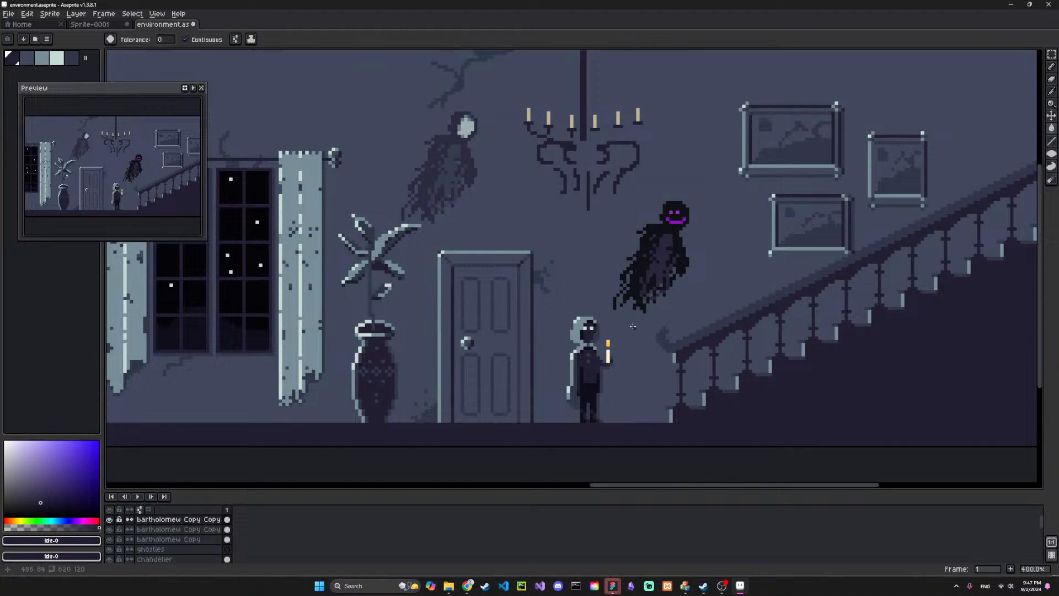
Sample the orange from the character's candle flame and repaint the black ghost's two purple eyes with it
{"action": "key", "text": "i"}
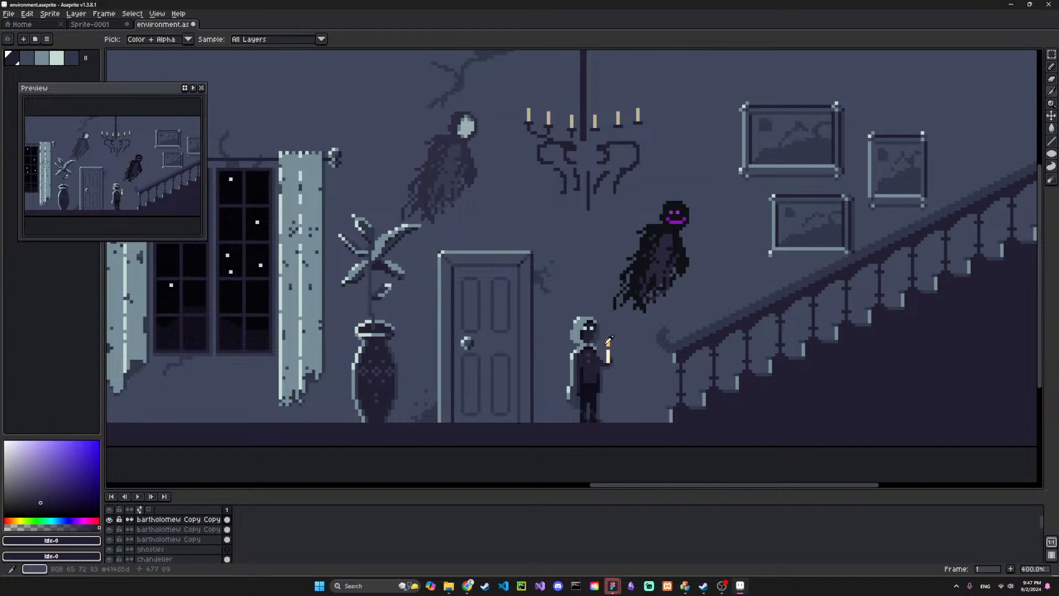
{"action": "left_click", "coordinate": [608, 343]}
{"action": "key", "text": "b"}
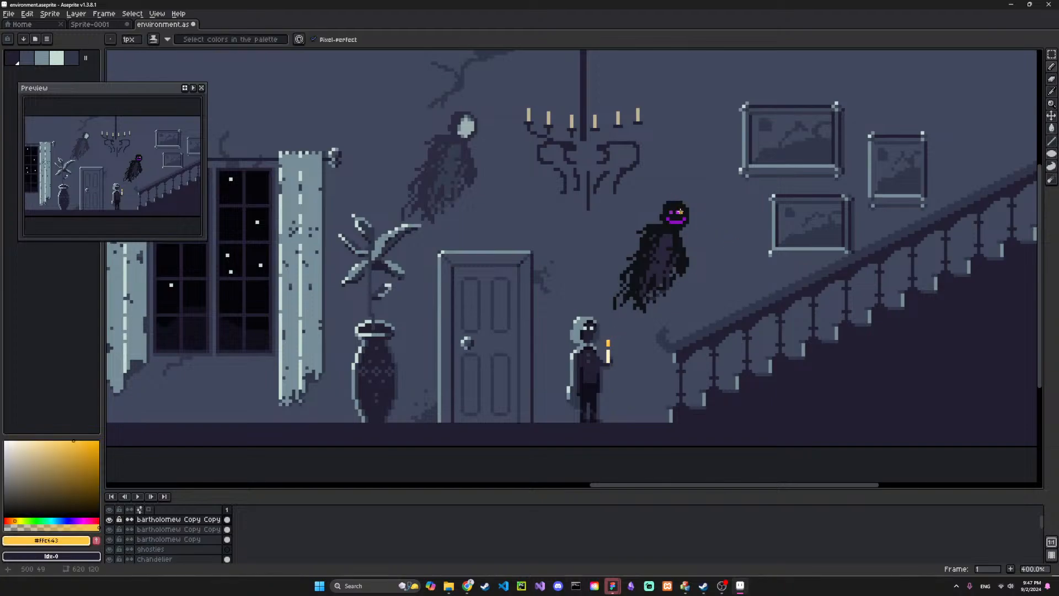
{"action": "left_click", "coordinate": [671, 212]}
Try painting out the black ghost's purple mouth with the near-black face colour #0e1014, and undo the strokes
{"action": "key", "text": "i"}
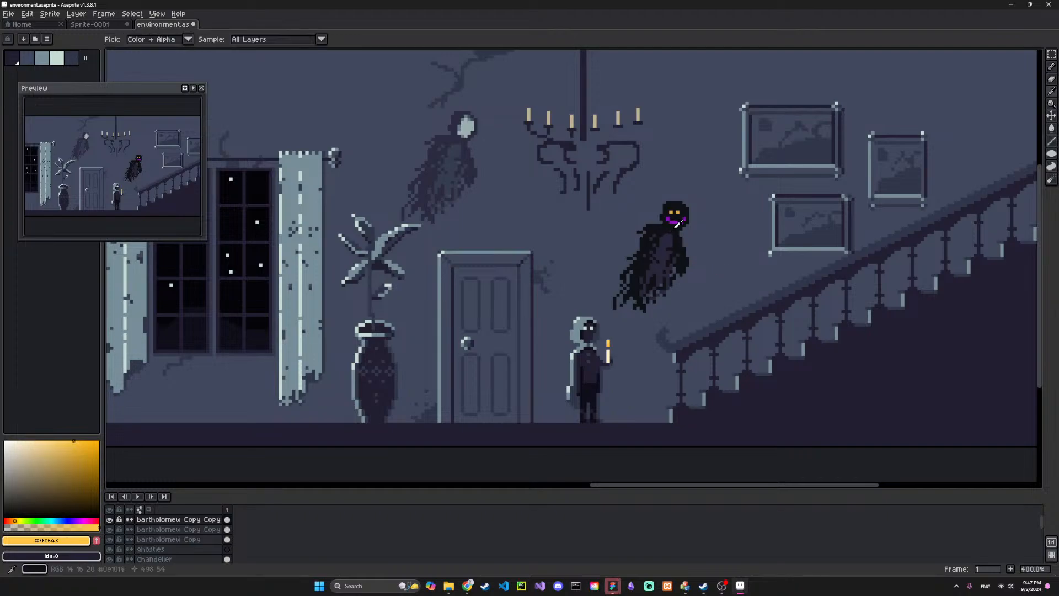
{"action": "left_click", "coordinate": [677, 225]}
{"action": "key", "text": "b"}
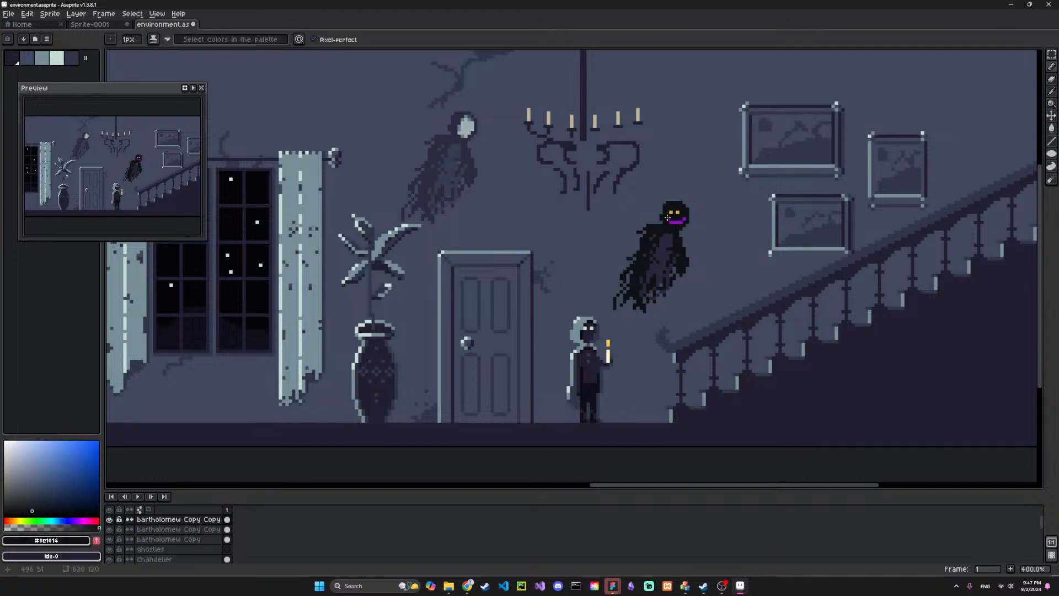
{"action": "left_click_drag", "start_coordinate": [668, 217], "coordinate": [685, 218]}
{"action": "key", "text": "ctrl+z"}
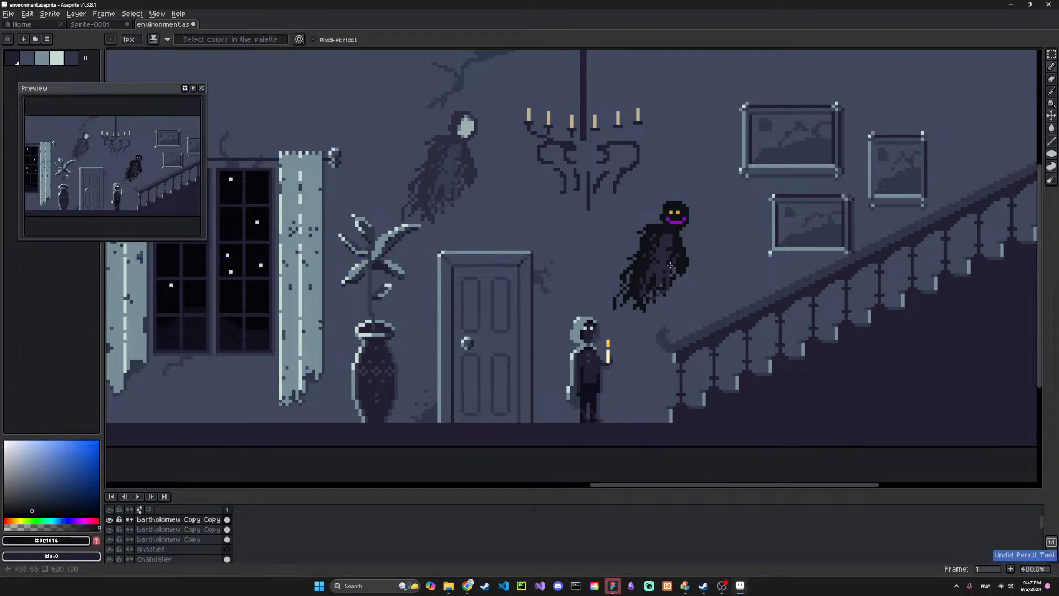
{"action": "key", "text": "i"}
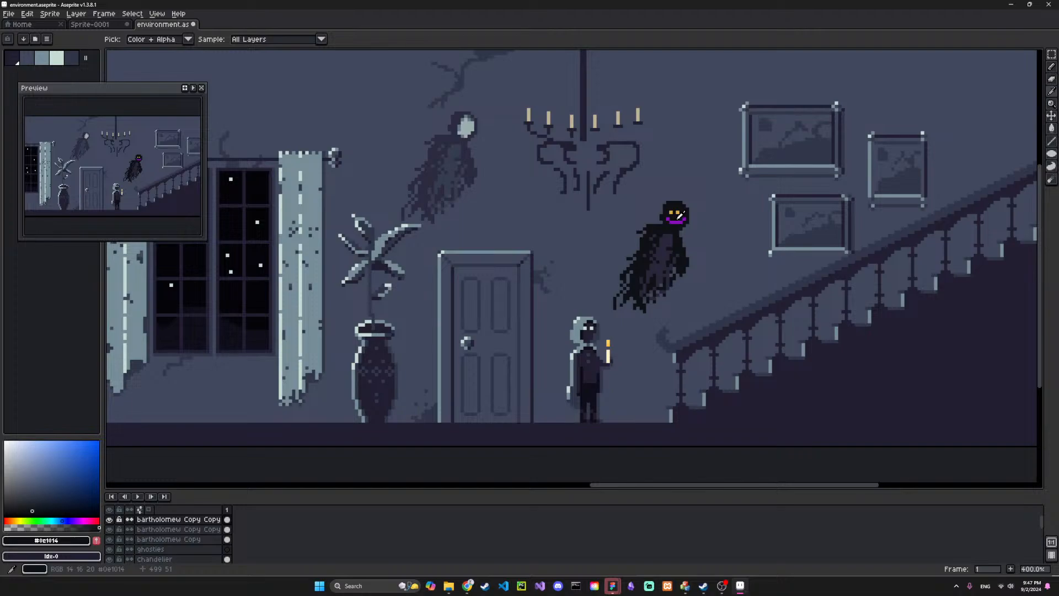
{"action": "key", "text": "b"}
{"action": "left_click_drag", "start_coordinate": [667, 219], "coordinate": [676, 223]}
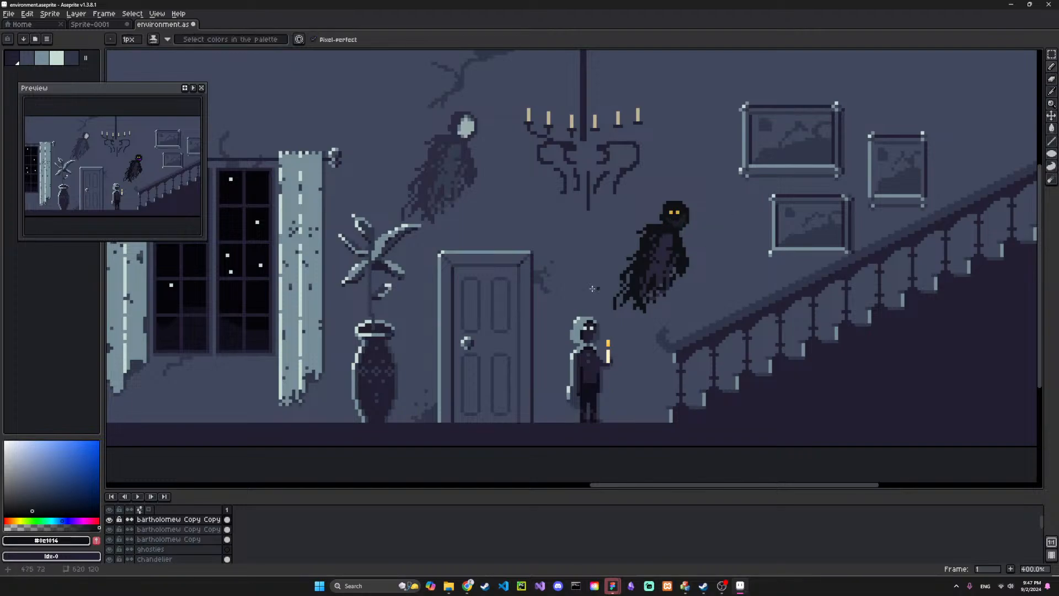
{"action": "key", "text": "ctrl+z"}
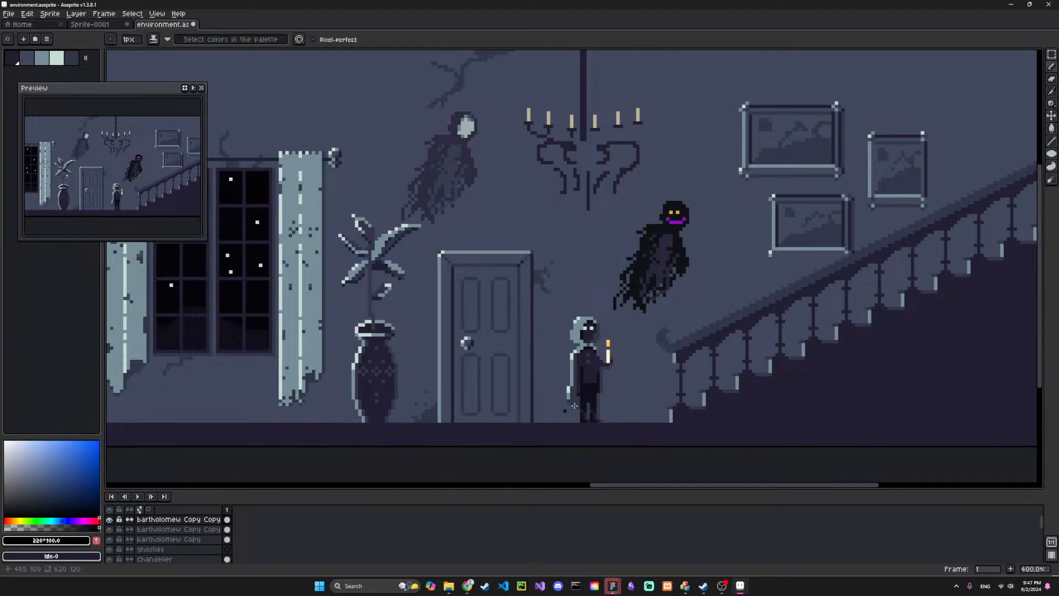
Paint out the black ghost's eyes and mouth, then fill its face opening with the candle flame yellow #ffd167
{"action": "left_click_drag", "start_coordinate": [687, 214], "coordinate": [674, 222]}
{"action": "left_click_drag", "start_coordinate": [669, 213], "coordinate": [679, 212]}
{"action": "key", "text": "i"}
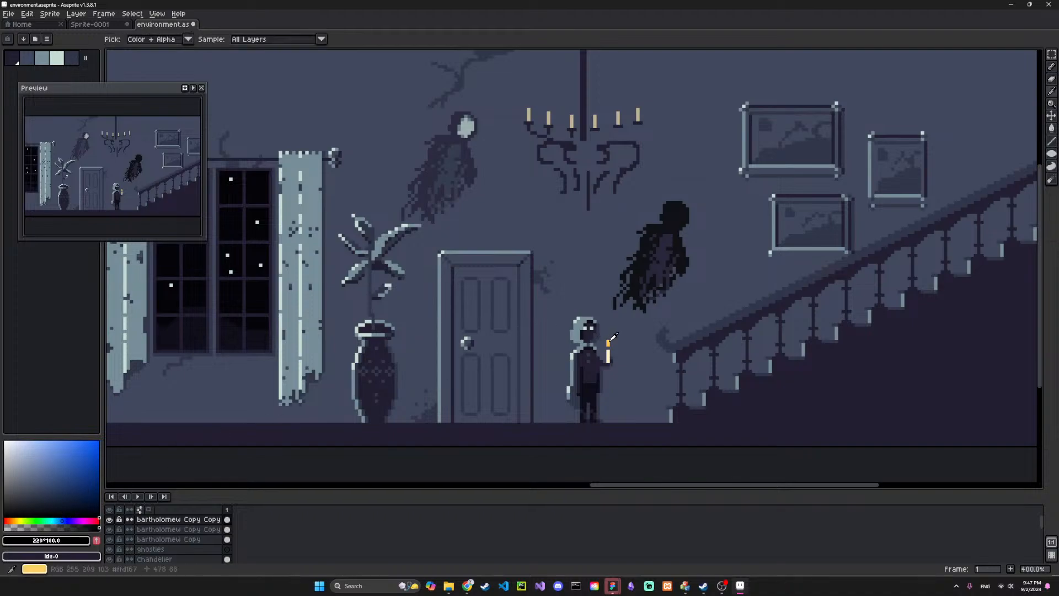
{"action": "left_click", "coordinate": [609, 343]}
{"action": "key", "text": "b"}
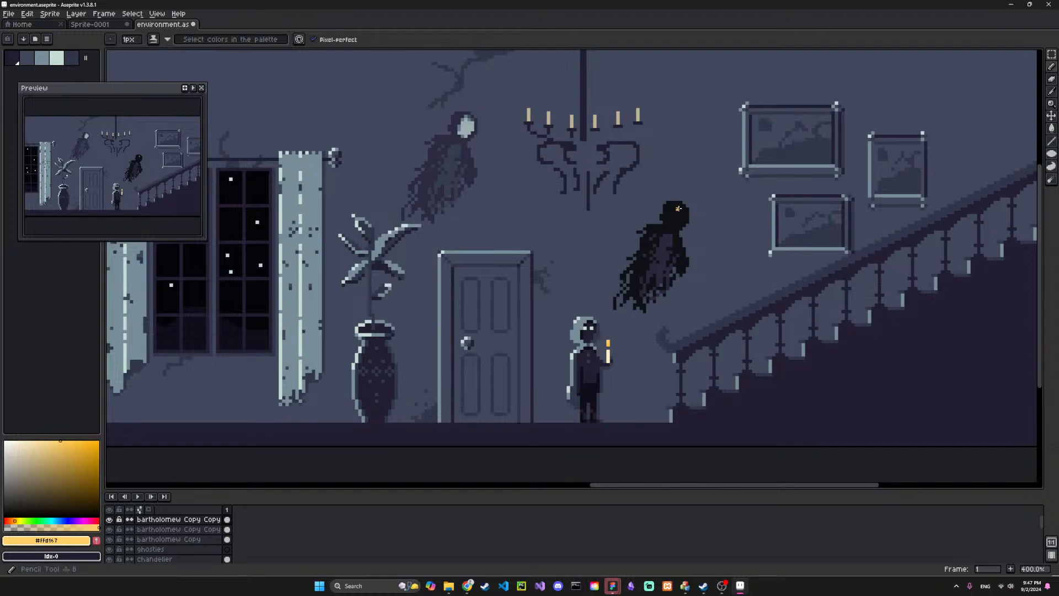
{"action": "left_click_drag", "start_coordinate": [681, 209], "coordinate": [677, 222]}
{"action": "key", "text": "ctrl+z"}
{"action": "key", "text": "ctrl+z"}
{"action": "key", "text": "v"}
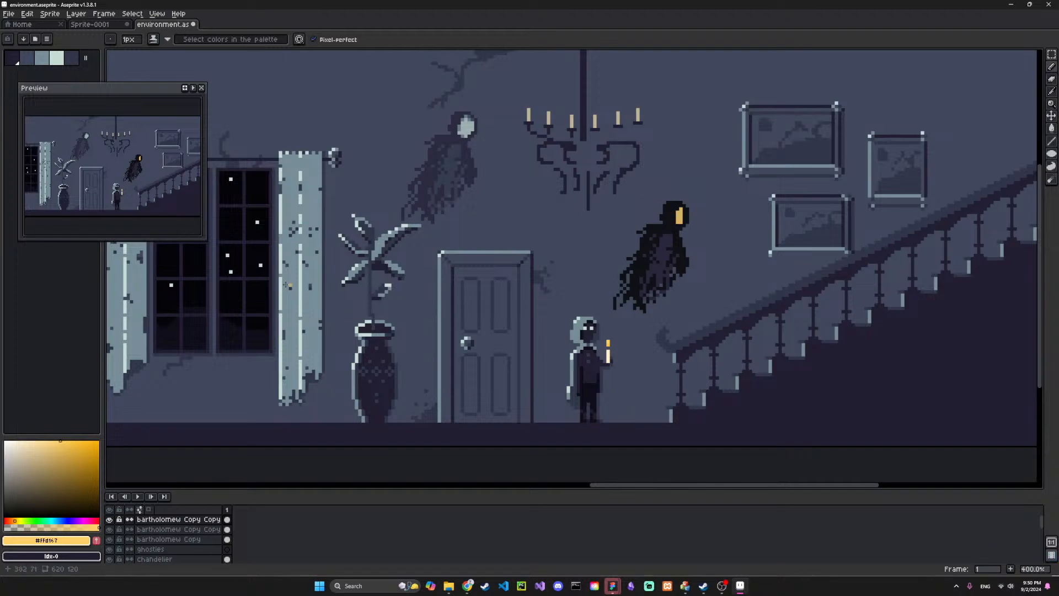
Shade the edge of the black ghost's yellow face with darker amber pixels, undoing the unwanted ones
{"action": "left_click", "coordinate": [78, 459]}
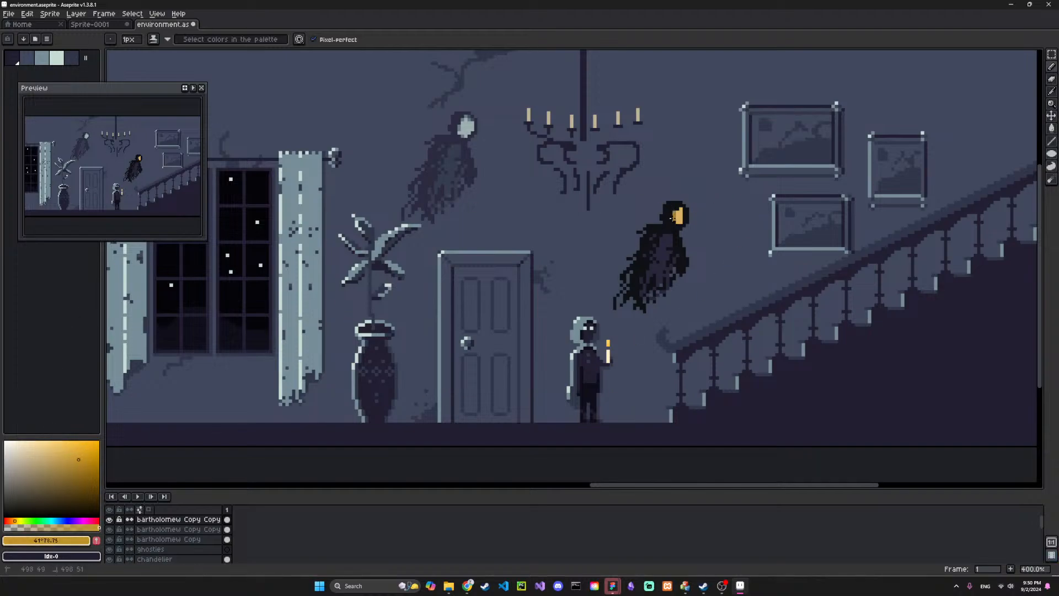
{"action": "left_click", "coordinate": [91, 469]}
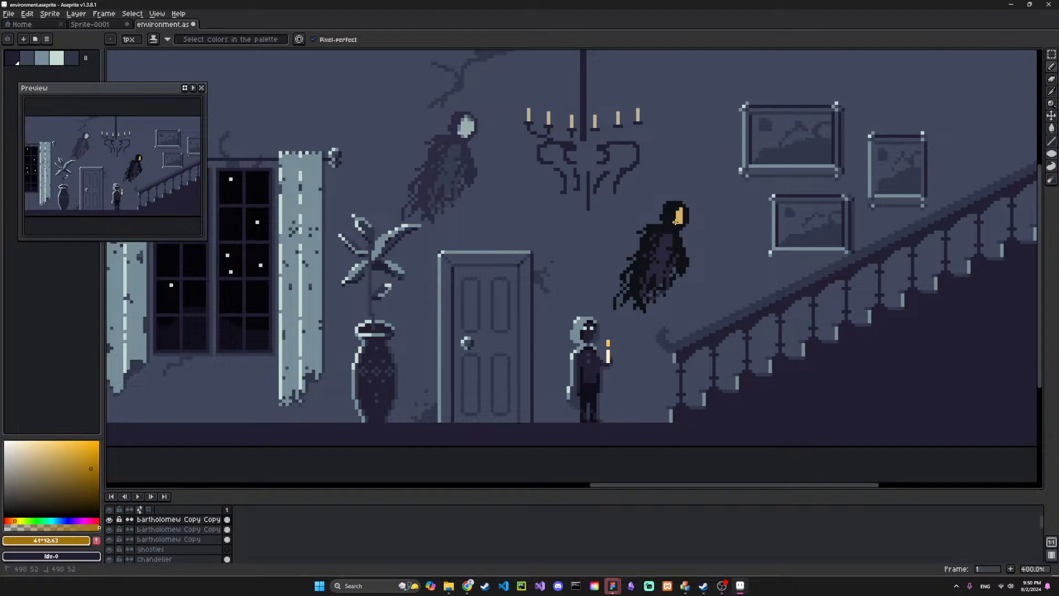
{"action": "key", "text": "ctrl+z"}
{"action": "left_click", "coordinate": [675, 220]}
{"action": "key", "text": "ctrl+z"}
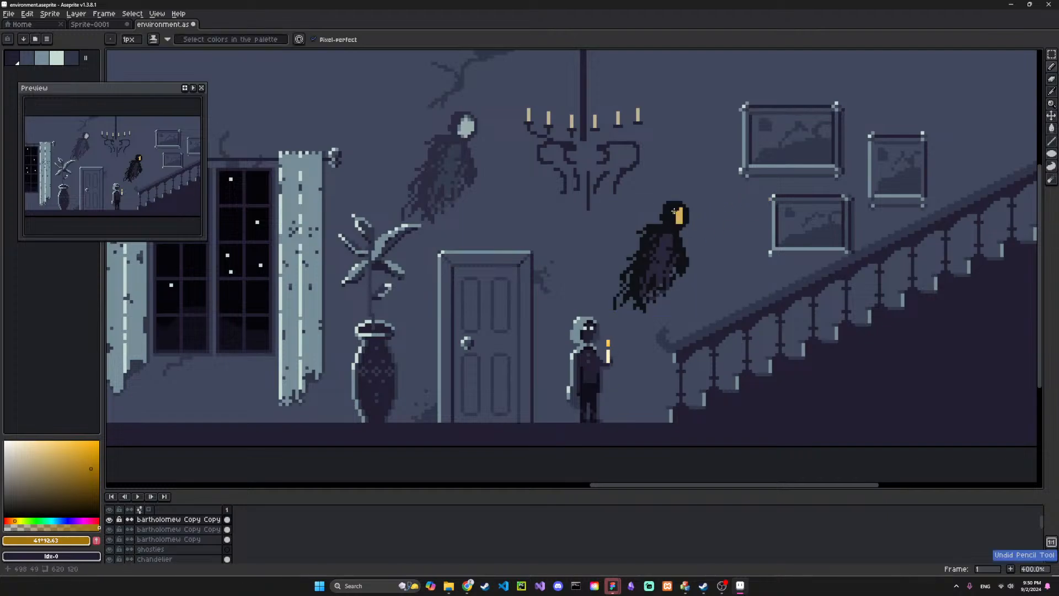
{"action": "left_click", "coordinate": [675, 218]}
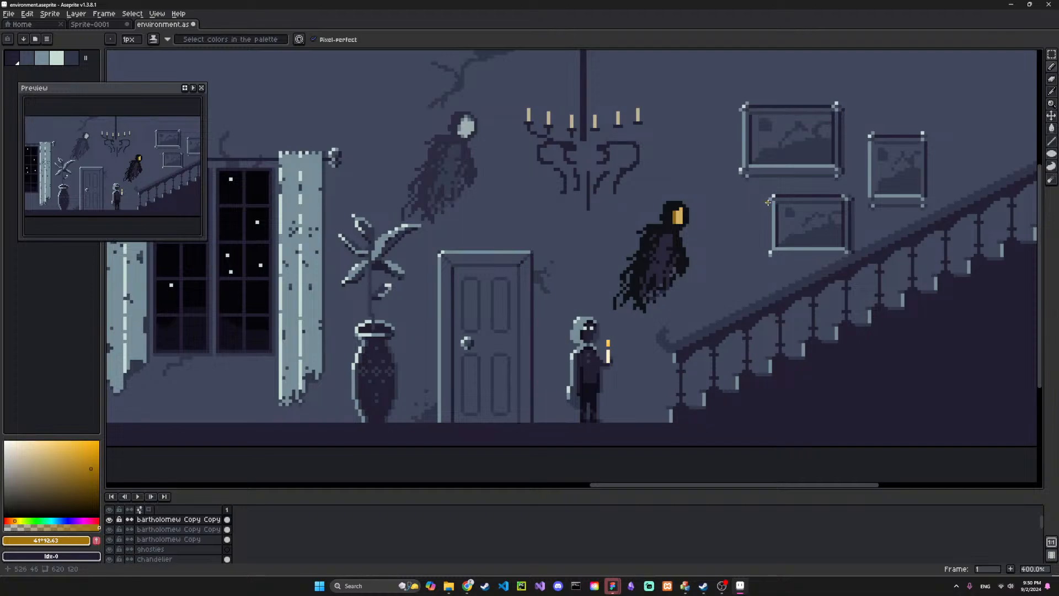
{"action": "key", "text": "ctrl+z"}
{"action": "left_click", "coordinate": [678, 208]}
{"action": "key", "text": "ctrl+z"}
{"action": "key", "text": "ctrl+z"}
Try yellow highlight patches on the chest of the black ghost's robe, and undo them
{"action": "left_click_drag", "start_coordinate": [670, 236], "coordinate": [670, 241]}
{"action": "key", "text": "ctrl+z"}
{"action": "left_click", "coordinate": [668, 241], "text": "alt"}
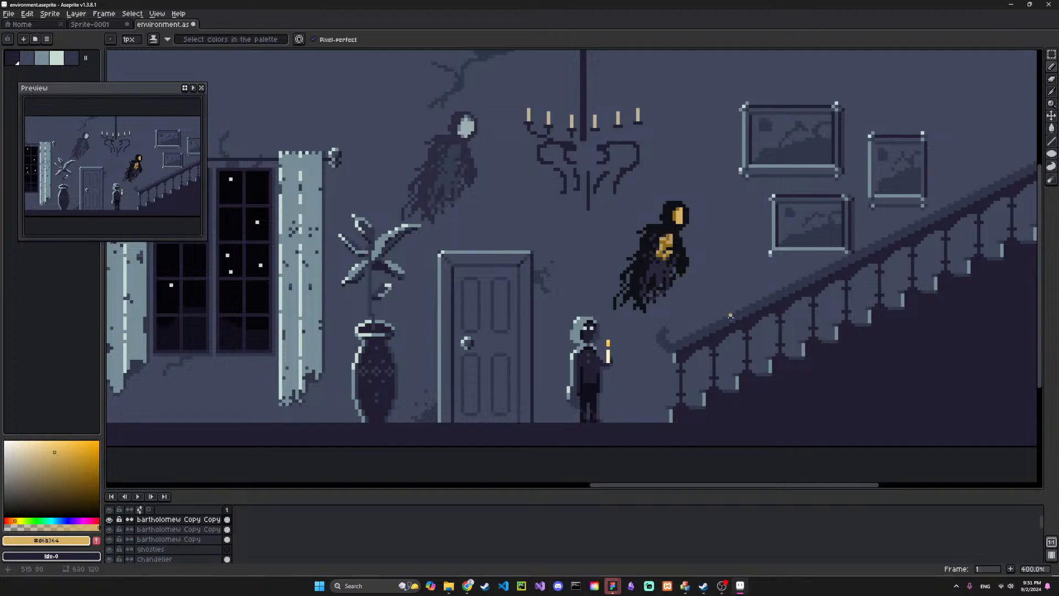
{"action": "key", "text": "ctrl+z"}
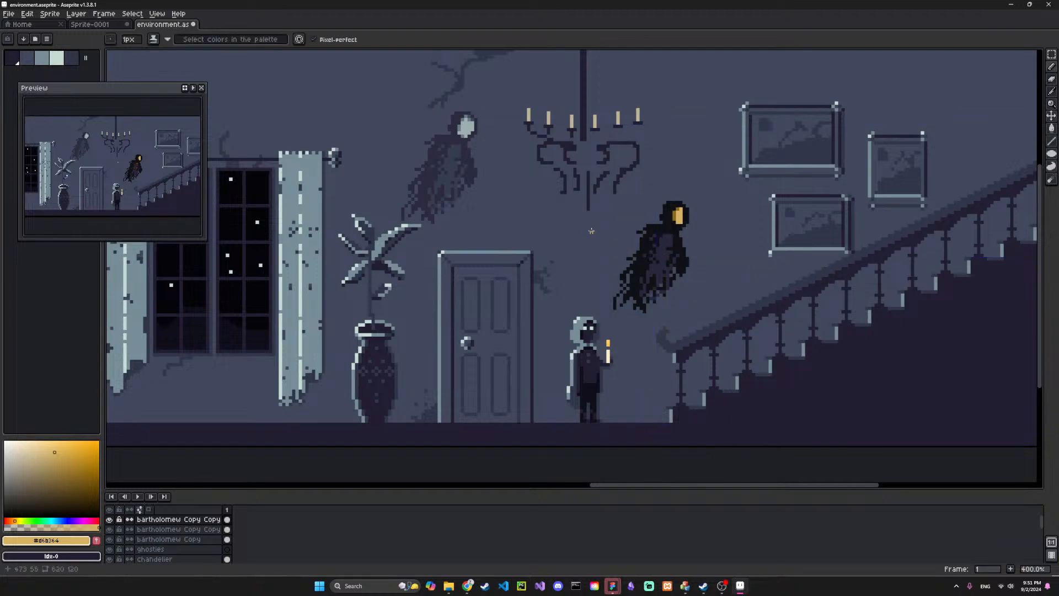
Try dark brown-gold pixels within the black ghost's yellow face, and undo them
{"action": "left_click", "coordinate": [680, 208], "text": "alt"}
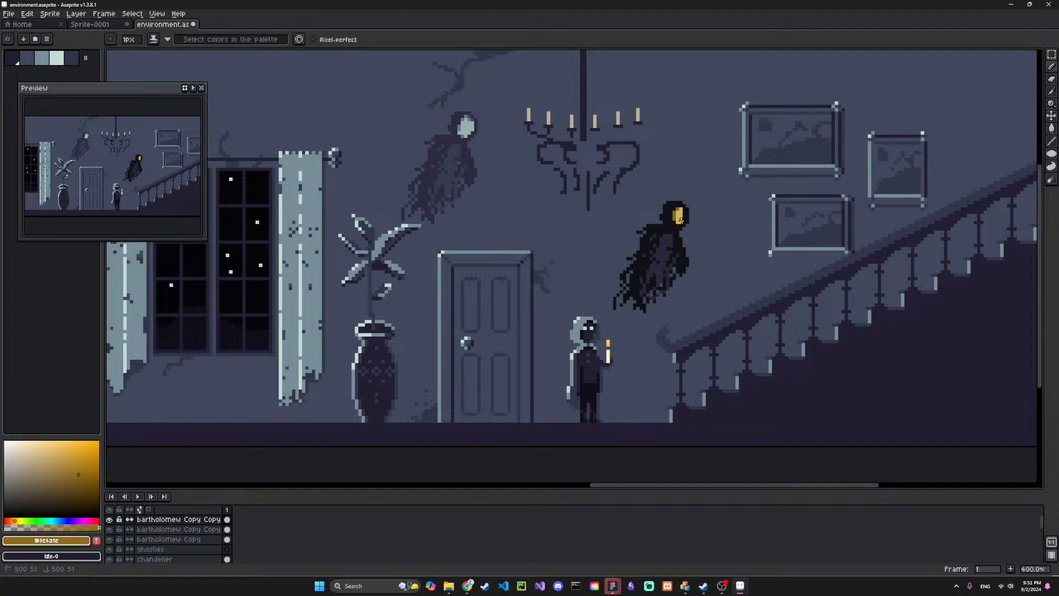
{"action": "key", "text": "ctrl+z"}
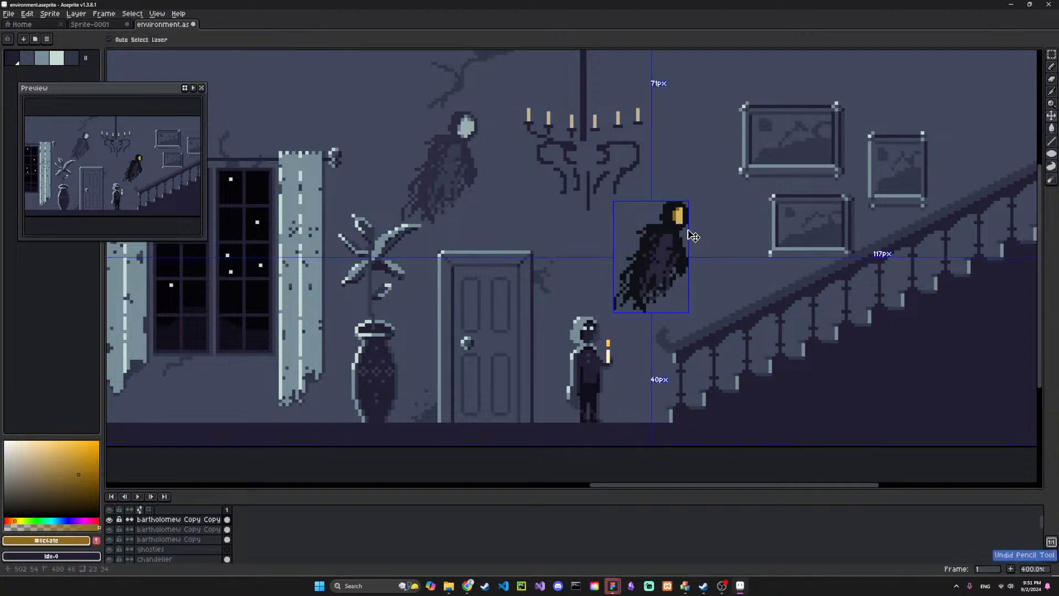
{"action": "key", "text": "ctrl+z"}
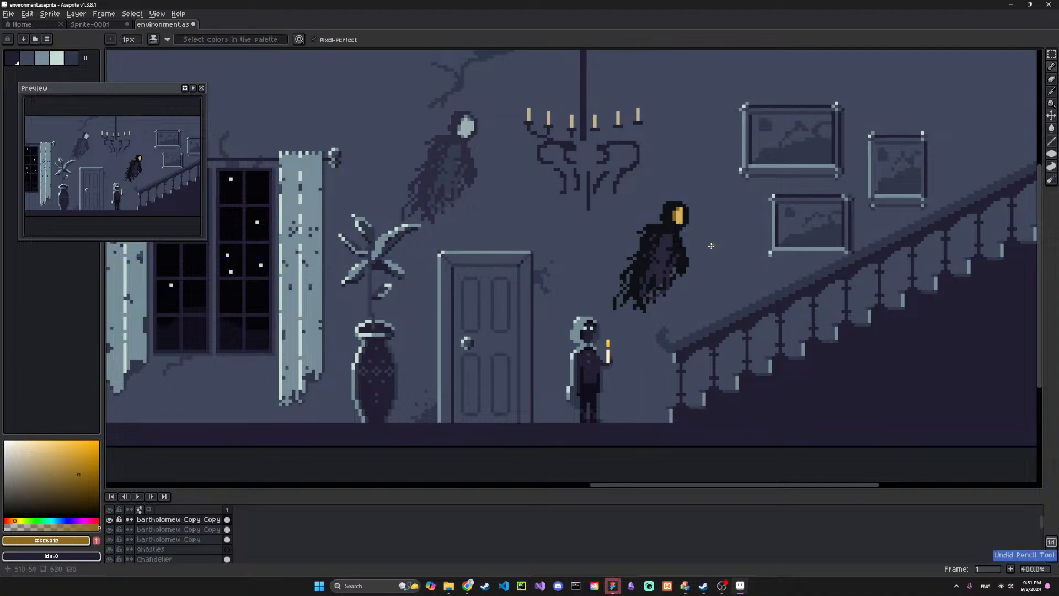
Examine the whole room scene and how the black ghost looks alongside the furniture and other ghosts
{"action": "left_click_drag", "start_coordinate": [435, 221], "coordinate": [828, 217]}
{"action": "left_click_drag", "start_coordinate": [537, 308], "coordinate": [734, 304]}
{"action": "left_click_drag", "start_coordinate": [394, 329], "coordinate": [759, 282]}
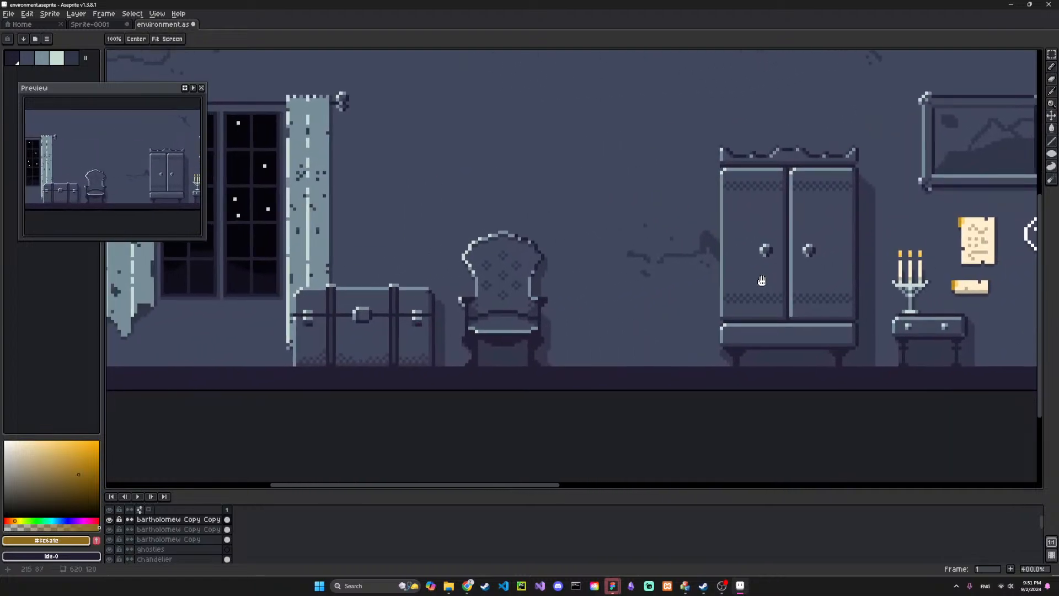
{"action": "scroll", "coordinate": [495, 362], "scroll_direction": "down", "scroll_amount": 1}
{"action": "scroll", "coordinate": [535, 343], "scroll_direction": "down", "scroll_amount": 2}
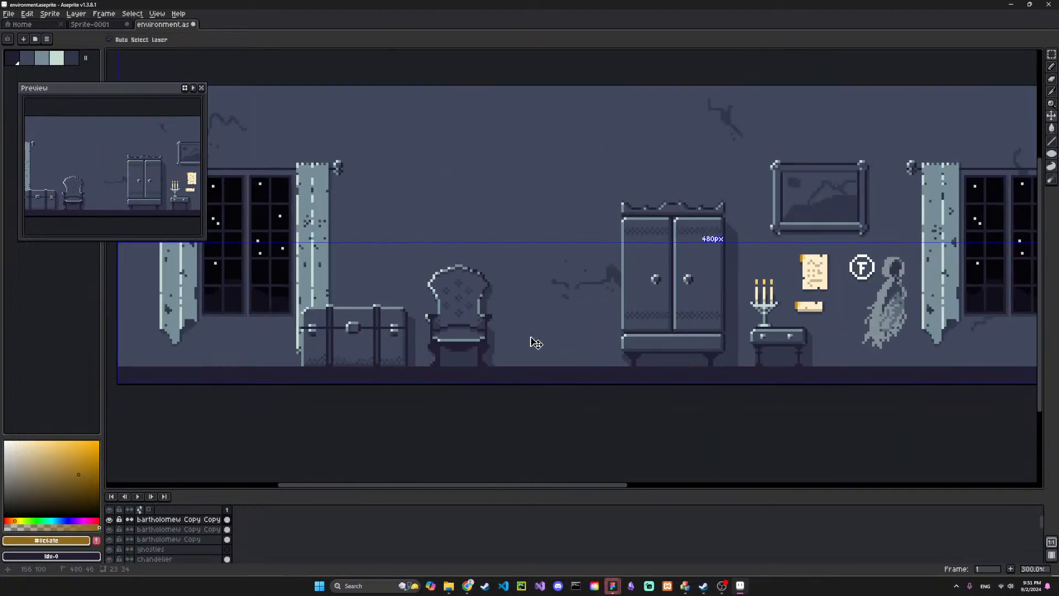
{"action": "left_click_drag", "start_coordinate": [816, 372], "coordinate": [643, 322]}
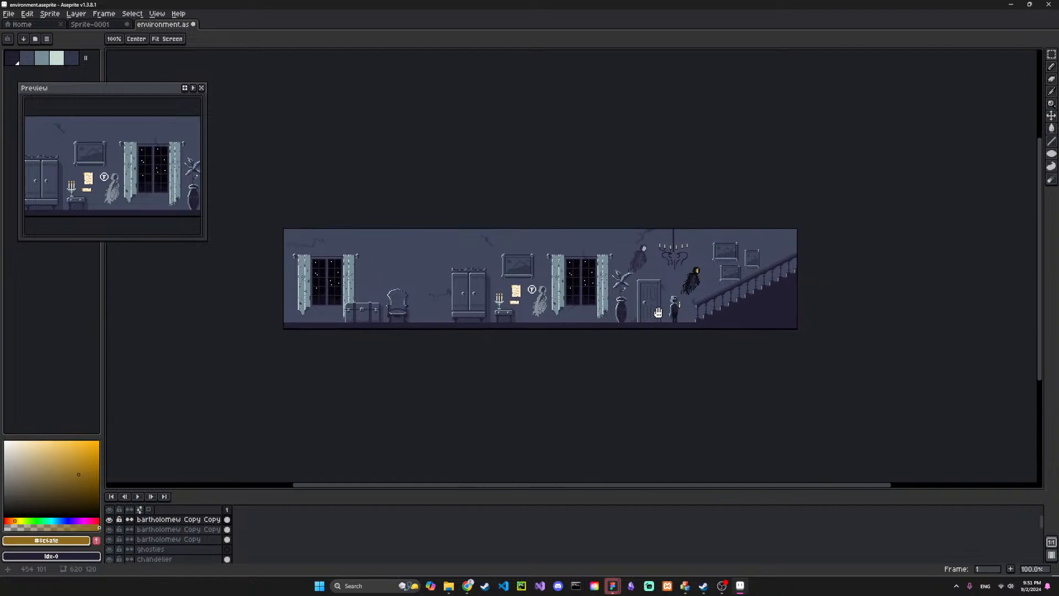
{"action": "scroll", "coordinate": [665, 320], "scroll_direction": "up", "scroll_amount": 2}
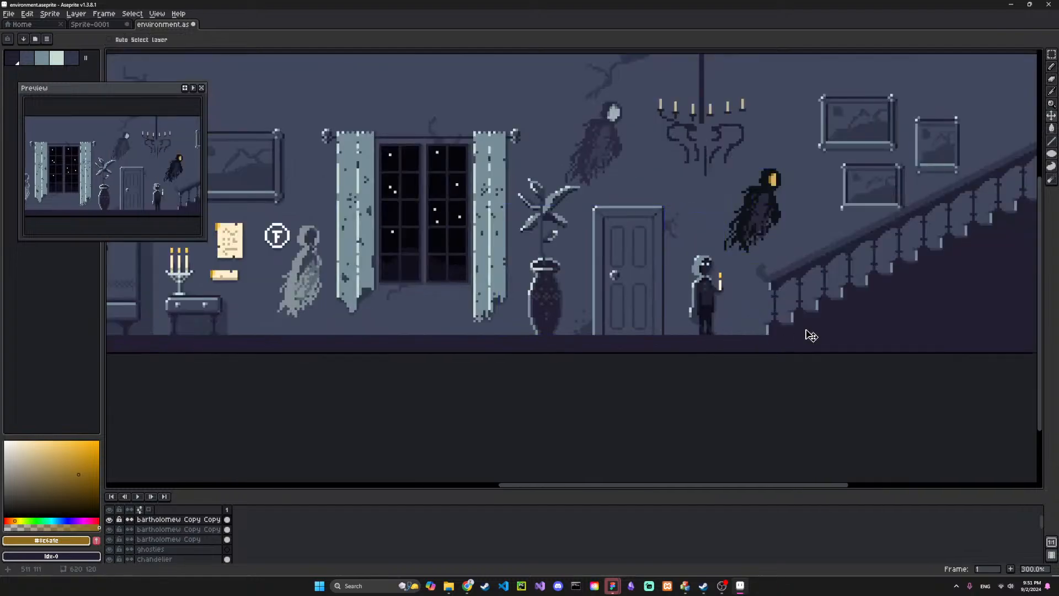
{"action": "left_click_drag", "start_coordinate": [705, 276], "coordinate": [670, 307]}
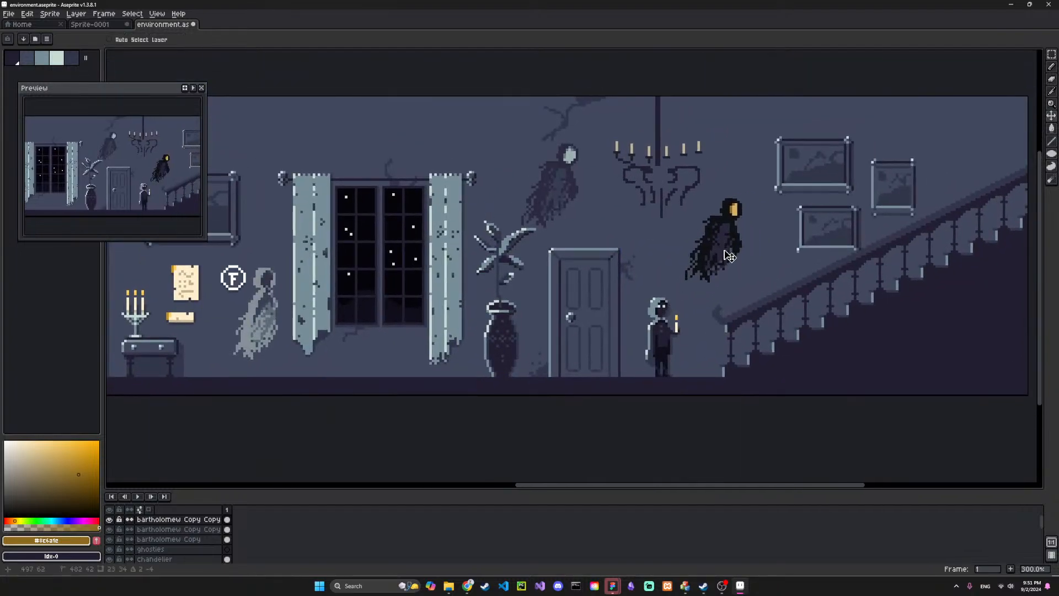
Try a slight transformation of the black ghost, undo it, and deselect the ghost
{"action": "key", "text": "ctrl+t"}
{"action": "mouse_move", "coordinate": [686, 282]}
{"action": "left_mouse_down"}
{"action": "mouse_move", "coordinate": [657, 323]}
{"action": "mouse_move", "coordinate": [633, 330]}
{"action": "mouse_move", "coordinate": [679, 326]}
{"action": "mouse_move", "coordinate": [723, 268]}
{"action": "mouse_move", "coordinate": [689, 292]}
{"action": "left_mouse_up"}
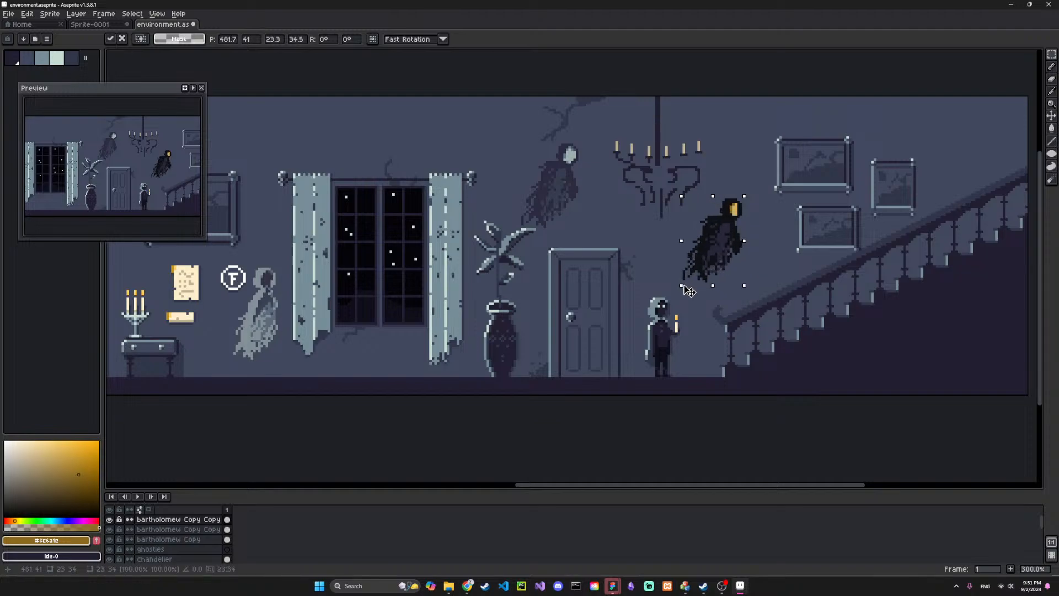
{"action": "left_click", "coordinate": [761, 282]}
{"action": "key", "text": "ctrl+z"}
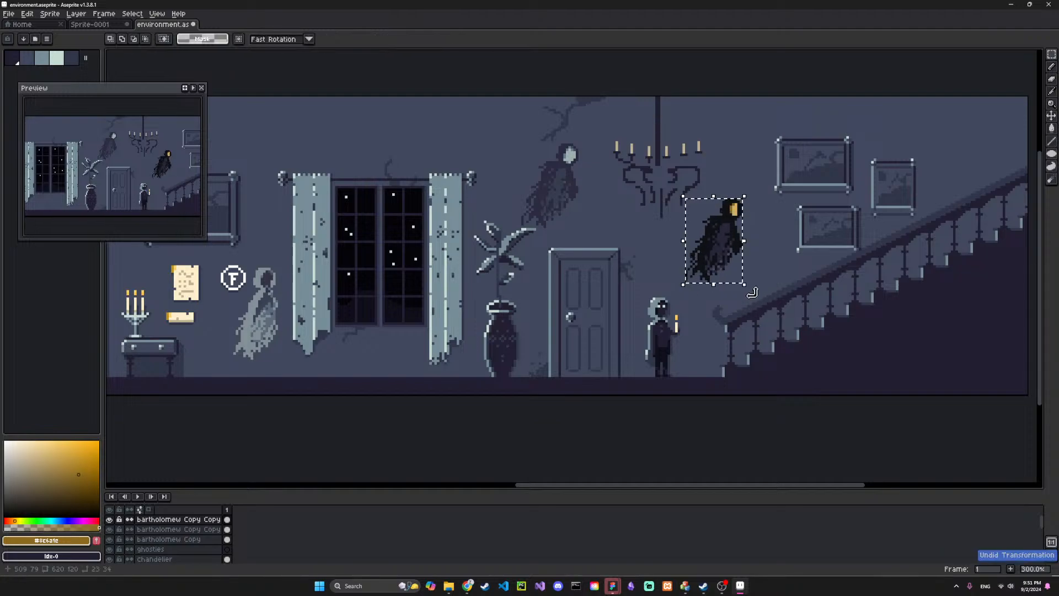
{"action": "key", "text": "v"}
{"action": "key", "text": "ctrl+d"}
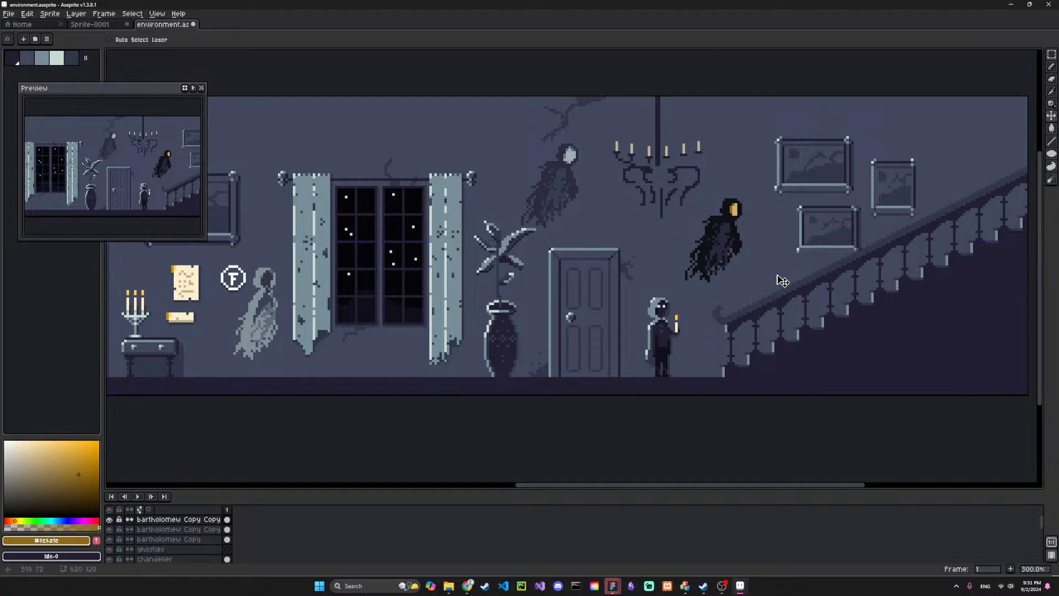
Move the black ghost slightly down and to the right, closer to the staircase
{"action": "left_click_drag", "start_coordinate": [746, 311], "coordinate": [601, 297]}
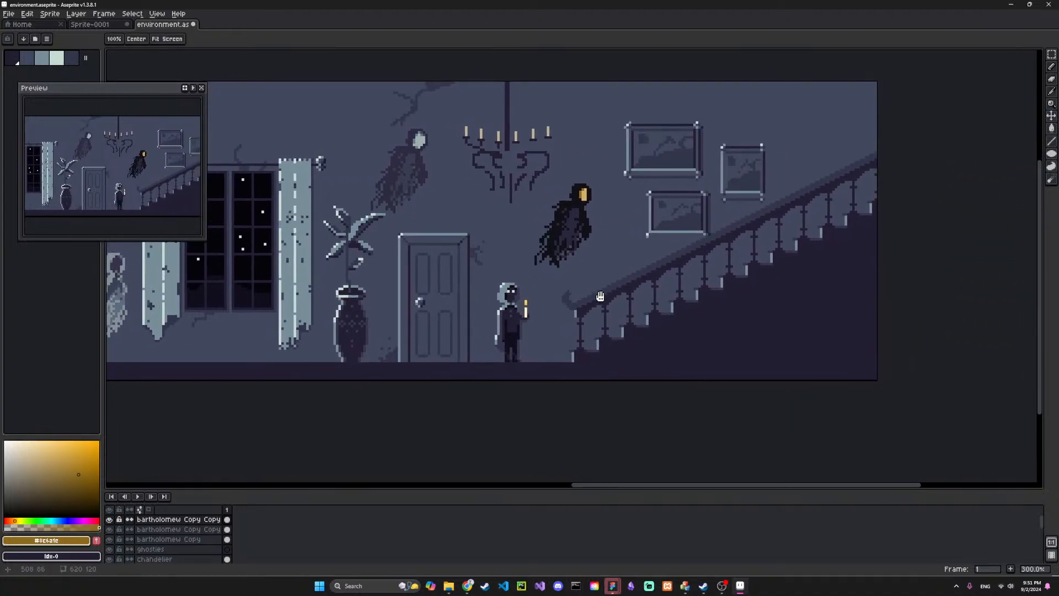
{"action": "left_click_drag", "start_coordinate": [531, 272], "coordinate": [712, 318]}
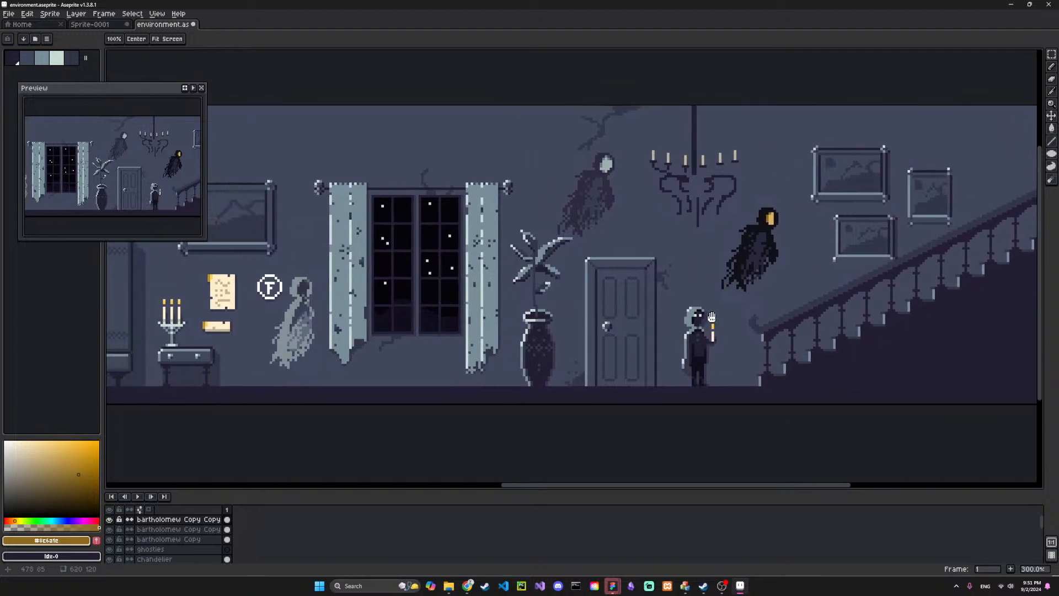
{"action": "key", "text": "v"}
{"action": "mouse_move", "coordinate": [766, 253]}
{"action": "left_mouse_down"}
{"action": "mouse_move", "coordinate": [558, 194]}
{"action": "mouse_move", "coordinate": [498, 196]}
{"action": "mouse_move", "coordinate": [705, 251]}
{"action": "mouse_move", "coordinate": [681, 275]}
{"action": "mouse_move", "coordinate": [757, 290]}
{"action": "mouse_move", "coordinate": [772, 259]}
{"action": "left_mouse_up"}
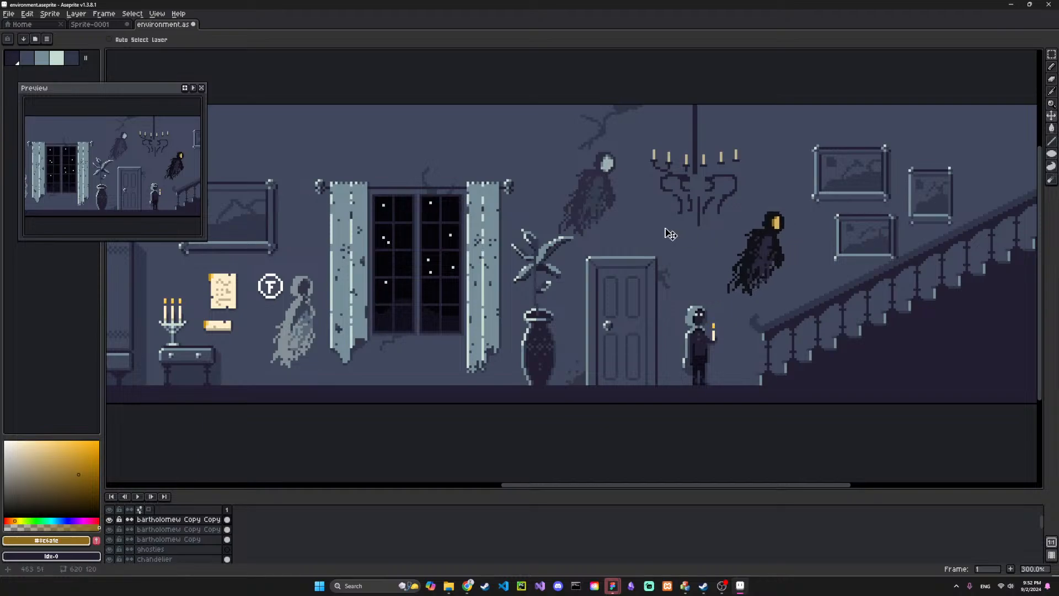
Move the dark ghost up towards the chandelier and the pale ghost from beside the F emblem to above the plant
{"action": "left_click", "coordinate": [187, 529]}
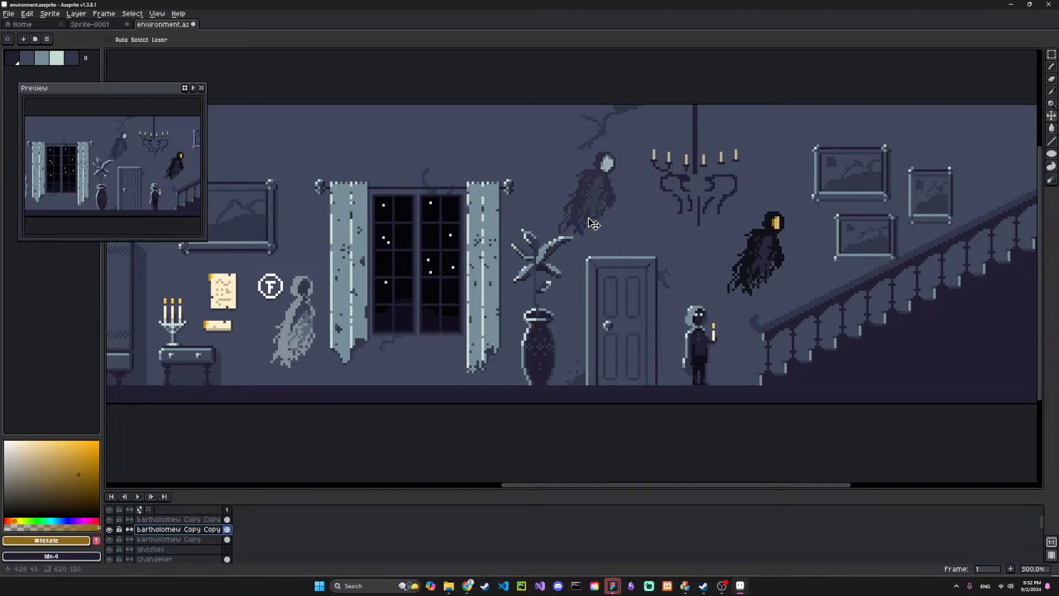
{"action": "left_click_drag", "start_coordinate": [593, 223], "coordinate": [604, 202]}
{"action": "left_click", "coordinate": [187, 533]}
{"action": "left_click_drag", "start_coordinate": [299, 350], "coordinate": [576, 196]}
{"action": "left_click", "coordinate": [177, 539]}
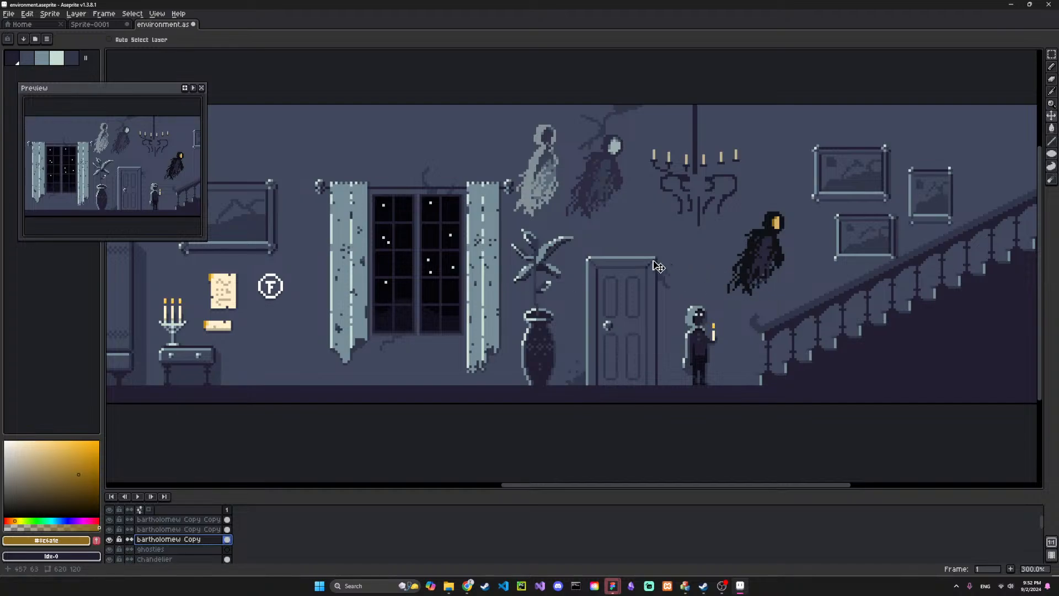
{"action": "left_click_drag", "start_coordinate": [367, 299], "coordinate": [610, 305]}
{"action": "left_click_drag", "start_coordinate": [670, 316], "coordinate": [539, 312]}
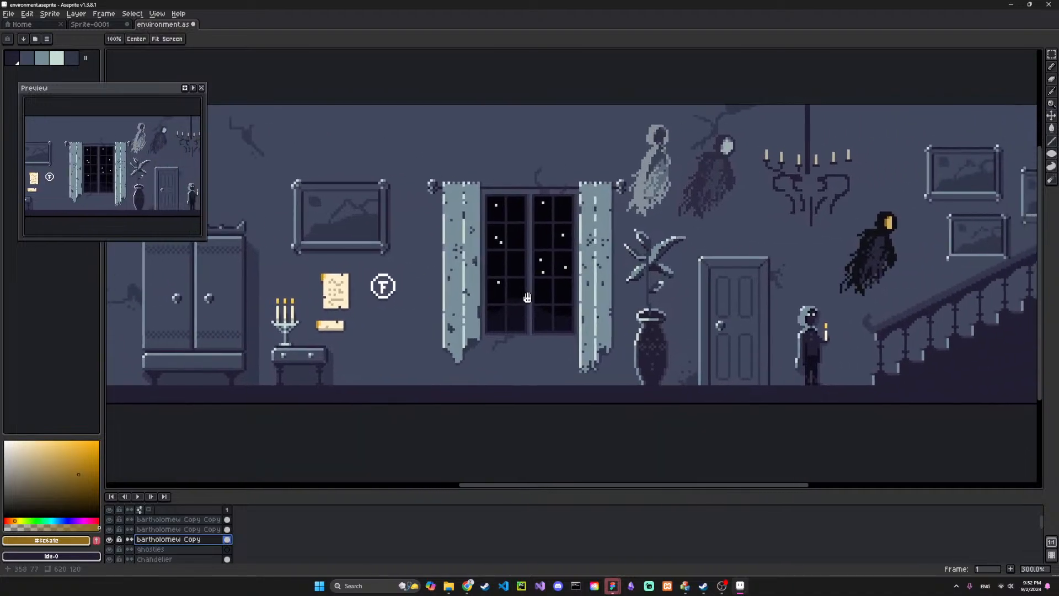
{"action": "left_click_drag", "start_coordinate": [716, 281], "coordinate": [589, 290]}
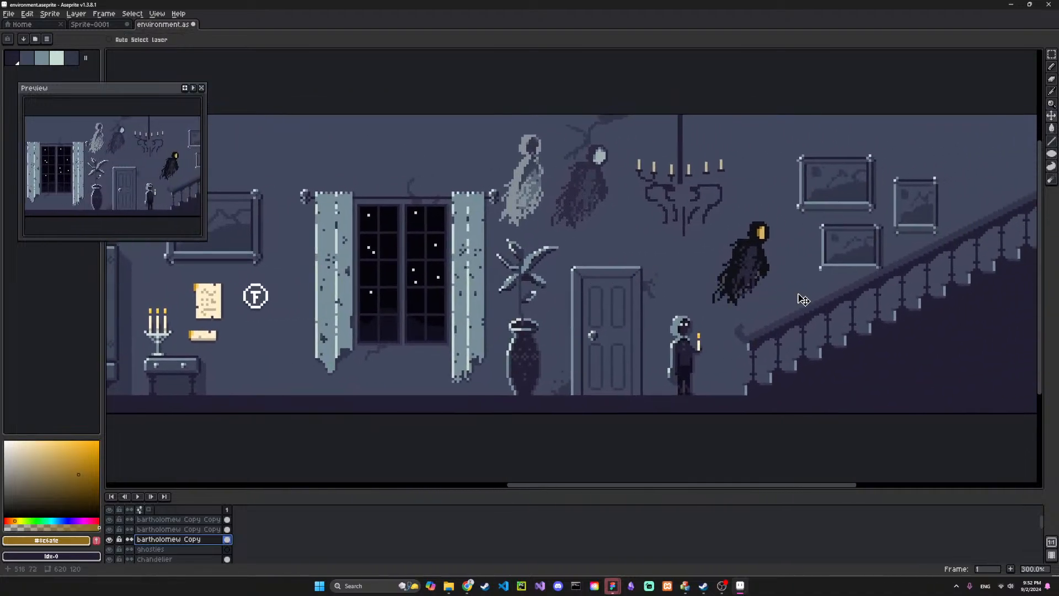
Activate the chandelier layer, sample the chandelier's dark colour for the pencil, and undo a trial stroke along its central stem
{"action": "left_click_drag", "start_coordinate": [712, 283], "coordinate": [697, 296]}
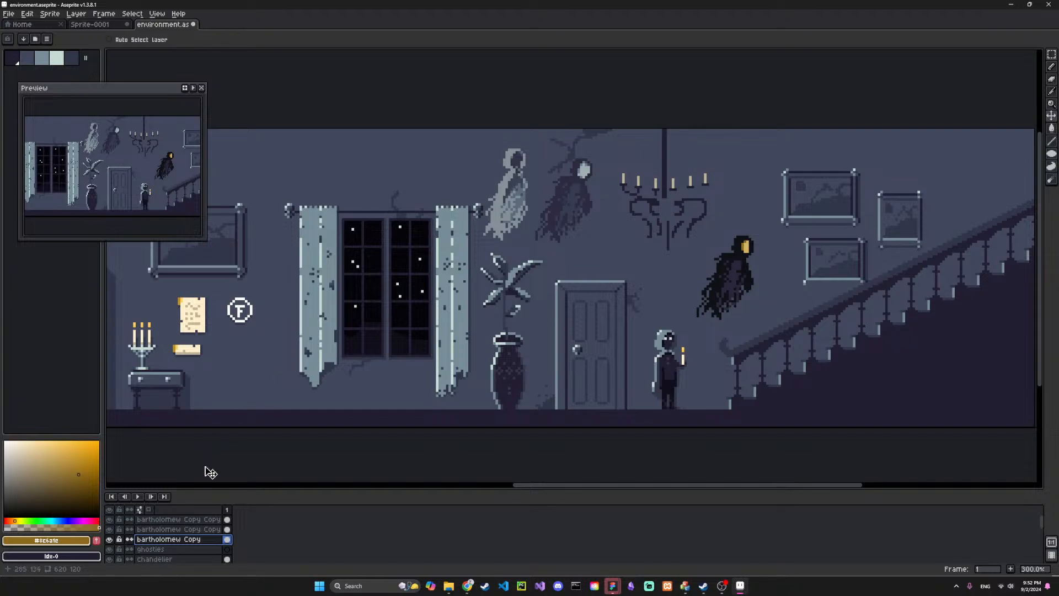
{"action": "scroll", "coordinate": [201, 527], "scroll_direction": "down", "scroll_amount": 1}
{"action": "left_click", "coordinate": [177, 549]}
{"action": "key", "text": "b"}
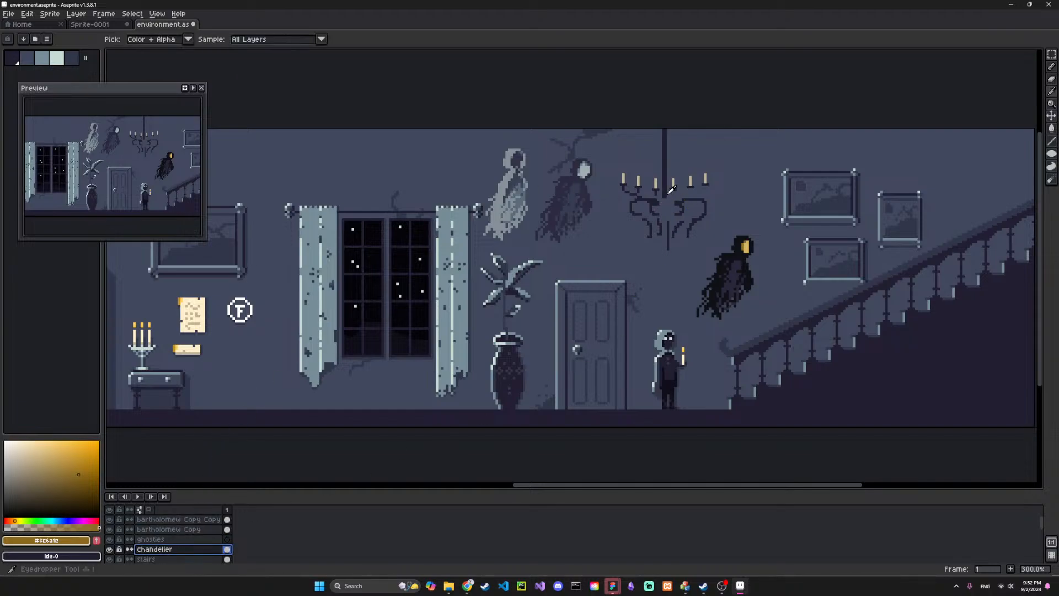
{"action": "left_click", "coordinate": [664, 195], "text": "alt"}
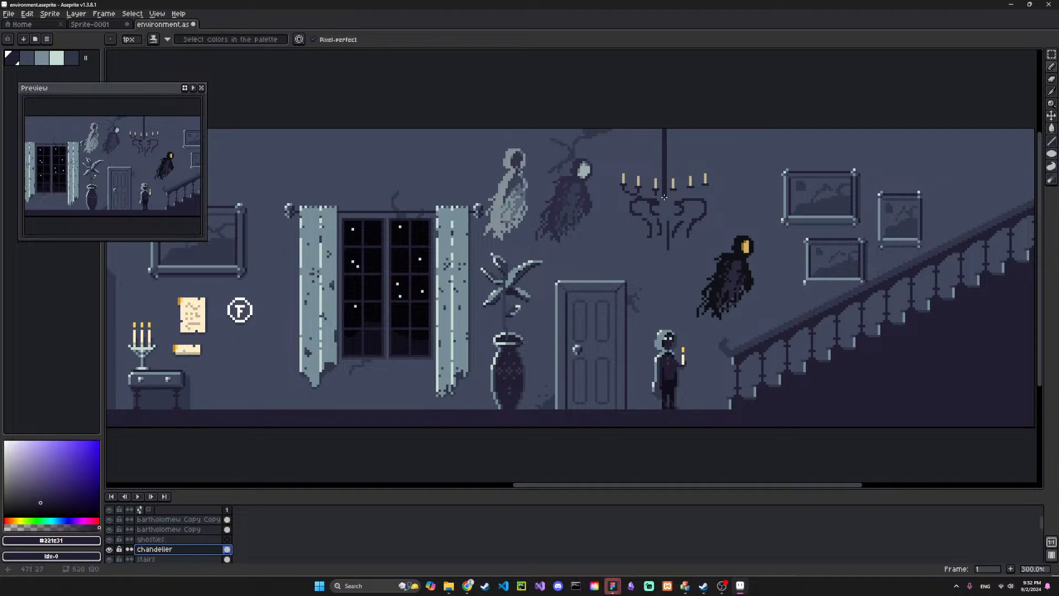
{"action": "left_click_drag", "start_coordinate": [664, 242], "coordinate": [664, 241]}
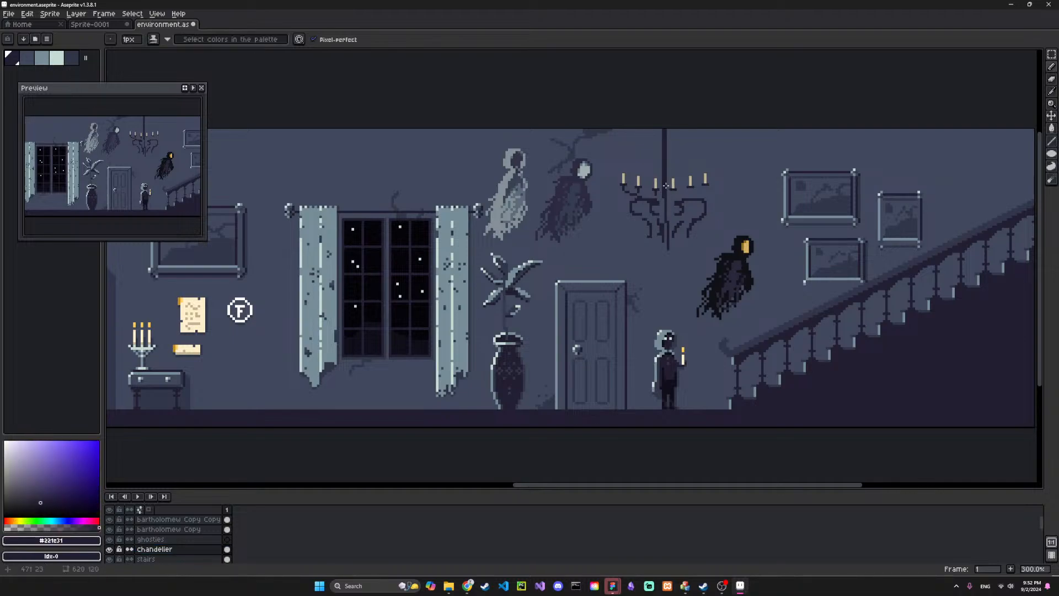
{"action": "key", "text": "ctrl+z"}
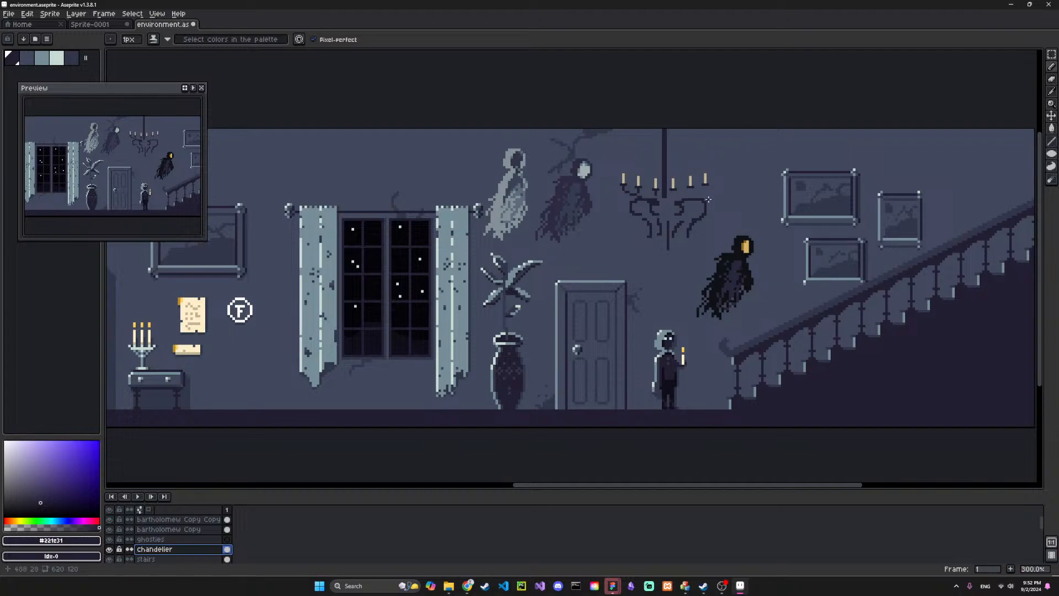
Draw the dark supports beneath the chandelier's right-hand candles, joining the two outer holders with a curved arm
{"action": "left_click_drag", "start_coordinate": [705, 186], "coordinate": [705, 195]}
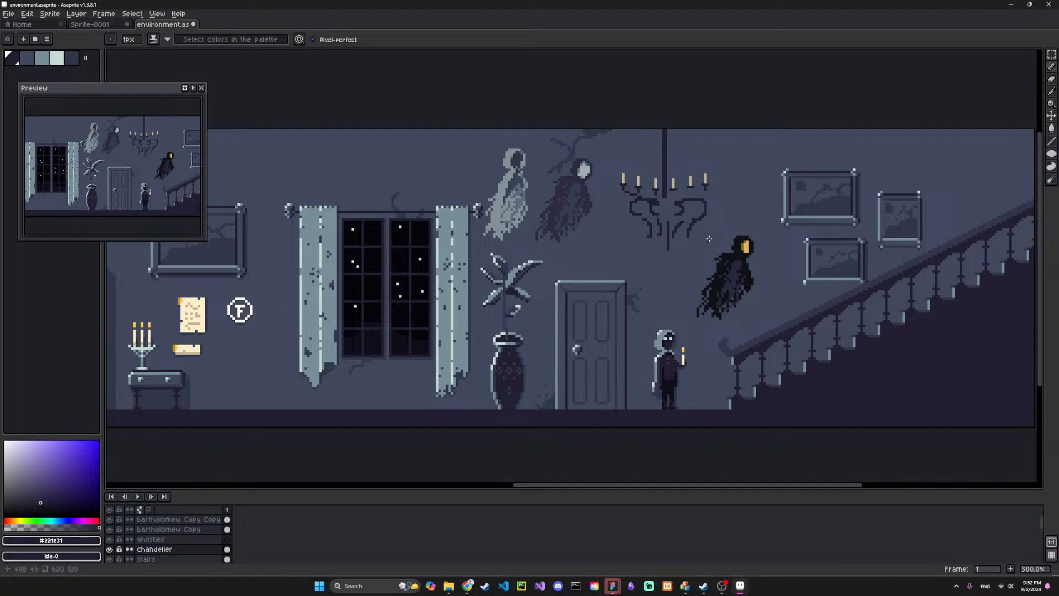
{"action": "scroll", "coordinate": [709, 238], "scroll_direction": "up", "scroll_amount": 6}
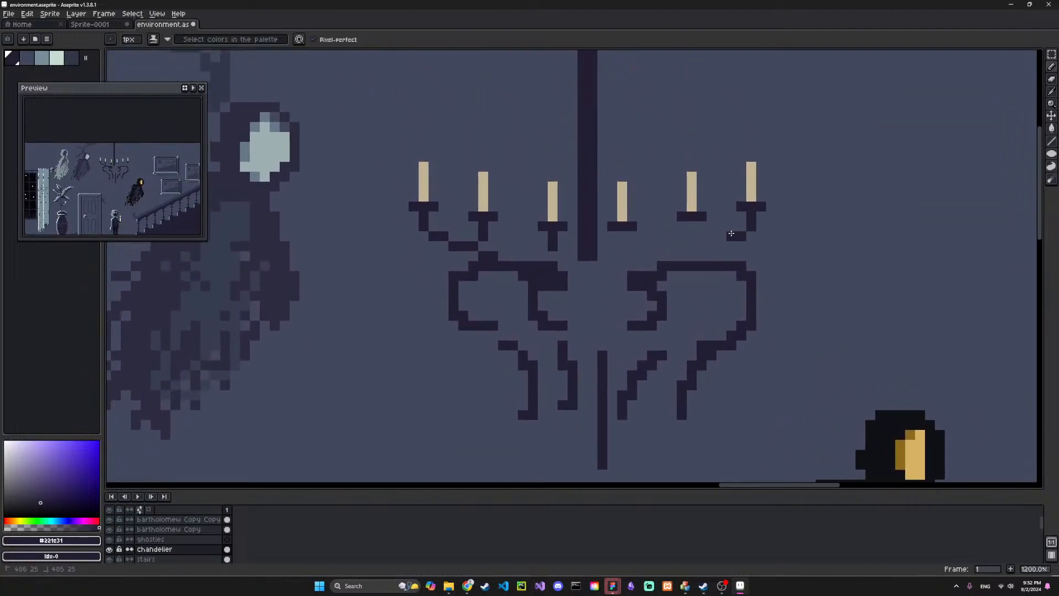
{"action": "left_click", "coordinate": [718, 249]}
{"action": "left_click", "coordinate": [692, 225]}
{"action": "left_click", "coordinate": [692, 235]}
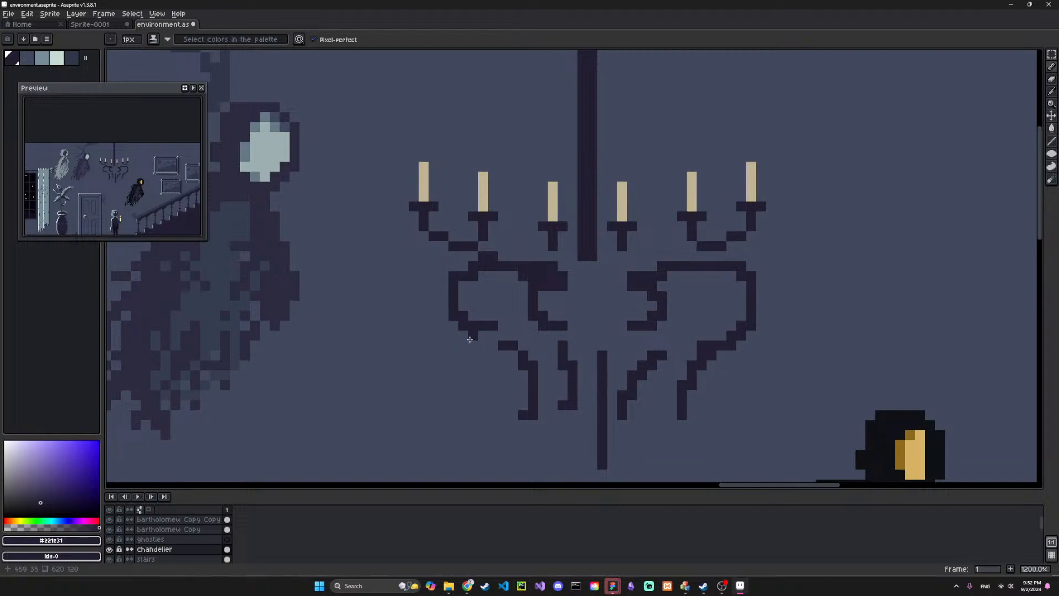
Erase the chandelier's hanging centre spike and thin the lower right curves to a finer line
{"action": "key", "text": "e"}
{"action": "mouse_move", "coordinate": [602, 464]}
{"action": "left_mouse_down"}
{"action": "mouse_move", "coordinate": [612, 425]}
{"action": "mouse_move", "coordinate": [602, 365]}
{"action": "mouse_move", "coordinate": [602, 454]}
{"action": "mouse_move", "coordinate": [629, 395]}
{"action": "left_mouse_up"}
{"action": "left_click", "coordinate": [682, 415]}
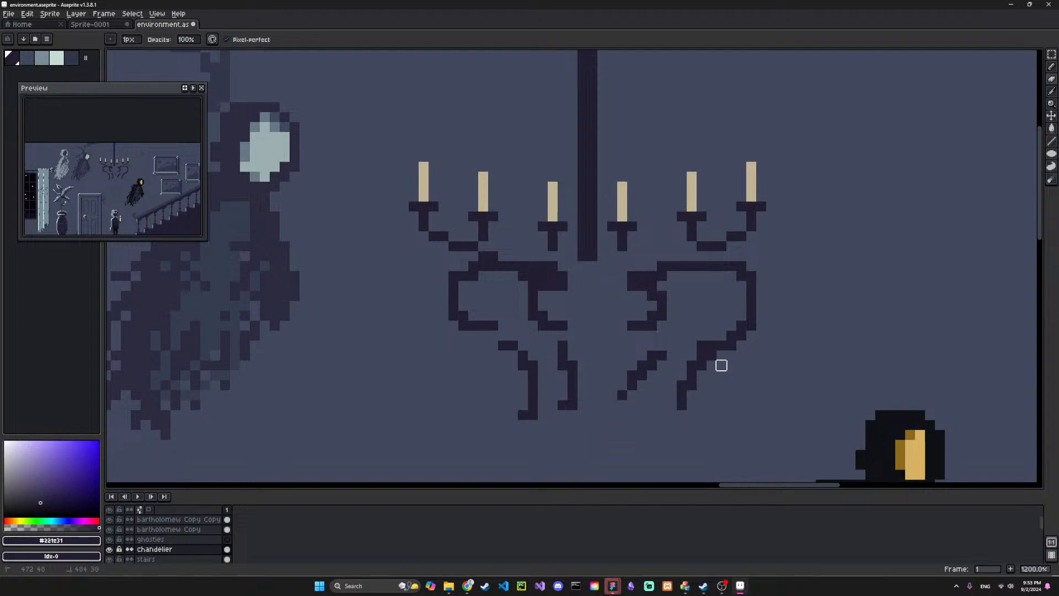
{"action": "left_click", "coordinate": [682, 395]}
{"action": "left_click_drag", "start_coordinate": [732, 346], "coordinate": [752, 326]}
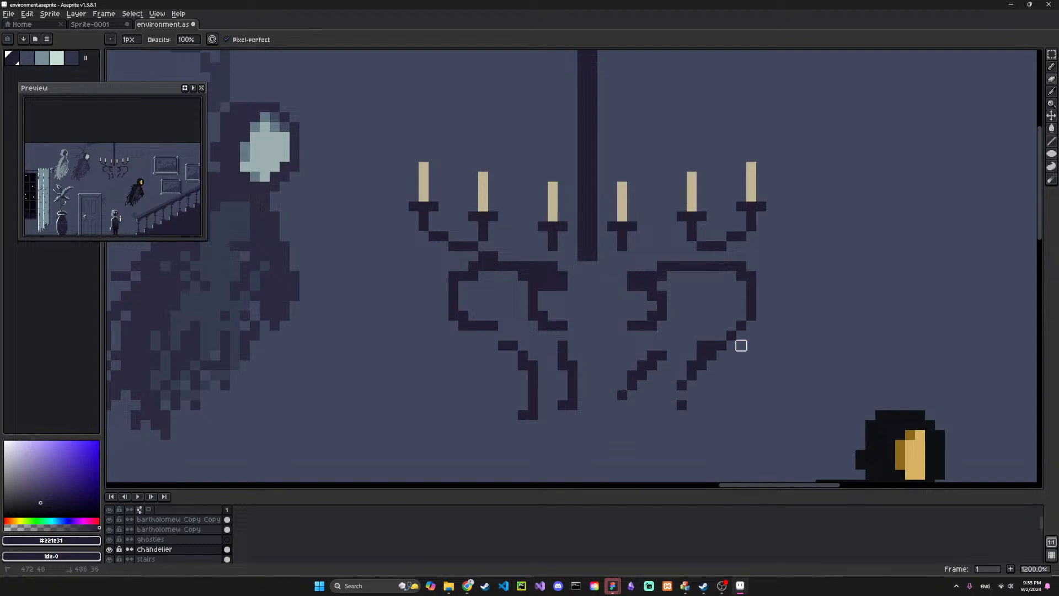
{"action": "left_click", "coordinate": [711, 355]}
{"action": "left_click", "coordinate": [701, 355]}
{"action": "key", "text": "ctrl+z"}
{"action": "left_click", "coordinate": [701, 365]}
{"action": "left_click", "coordinate": [702, 345]}
Erase the hanging curves and scrolls from the lower left half of the chandelier
{"action": "mouse_move", "coordinate": [503, 346]}
{"action": "left_mouse_down"}
{"action": "mouse_move", "coordinate": [533, 405]}
{"action": "mouse_move", "coordinate": [524, 425]}
{"action": "mouse_move", "coordinate": [533, 366]}
{"action": "mouse_move", "coordinate": [553, 395]}
{"action": "mouse_move", "coordinate": [563, 355]}
{"action": "mouse_move", "coordinate": [563, 346]}
{"action": "mouse_move", "coordinate": [513, 355]}
{"action": "mouse_move", "coordinate": [493, 376]}
{"action": "mouse_move", "coordinate": [483, 395]}
{"action": "mouse_move", "coordinate": [503, 415]}
{"action": "mouse_move", "coordinate": [592, 395]}
{"action": "mouse_move", "coordinate": [570, 396]}
{"action": "left_mouse_up"}
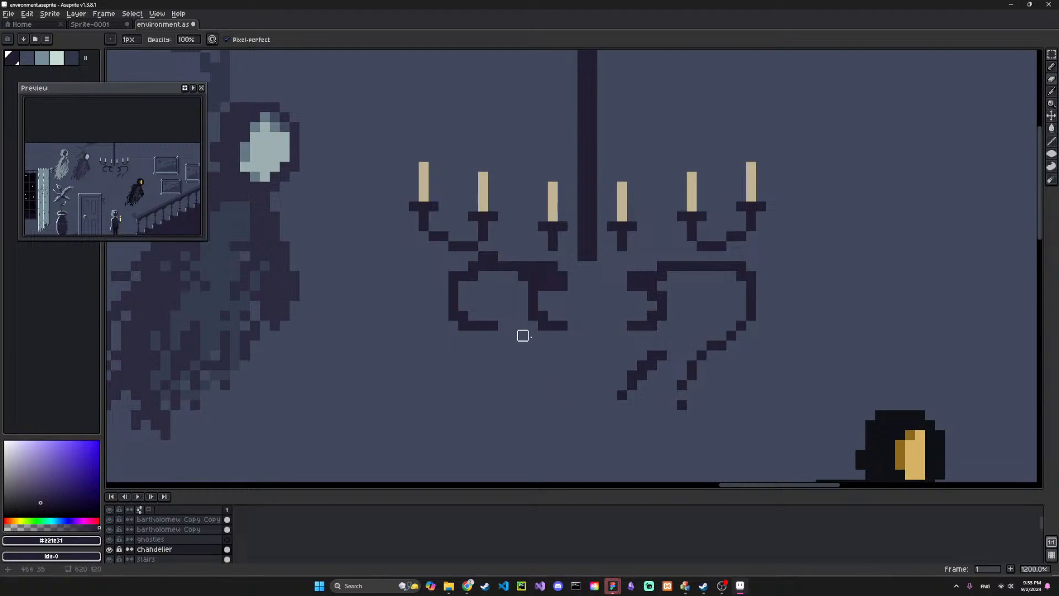
{"action": "mouse_move", "coordinate": [522, 333]}
{"action": "left_mouse_down"}
{"action": "mouse_move", "coordinate": [433, 326]}
{"action": "mouse_move", "coordinate": [572, 325]}
{"action": "mouse_move", "coordinate": [423, 306]}
{"action": "mouse_move", "coordinate": [582, 286]}
{"action": "mouse_move", "coordinate": [434, 276]}
{"action": "mouse_move", "coordinate": [542, 305]}
{"action": "mouse_move", "coordinate": [463, 296]}
{"action": "mouse_move", "coordinate": [424, 307]}
{"action": "left_mouse_up"}
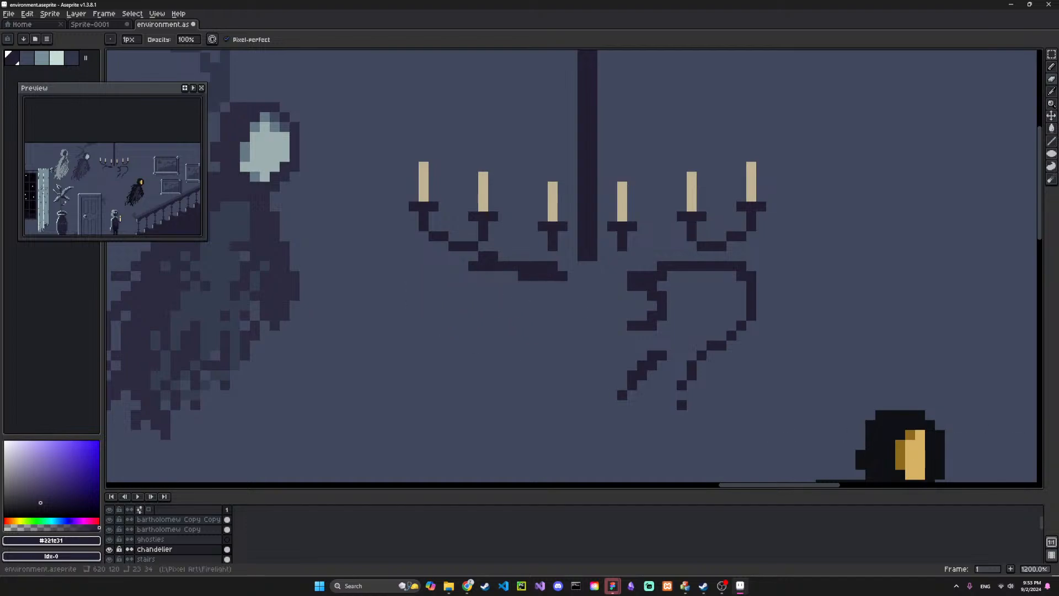